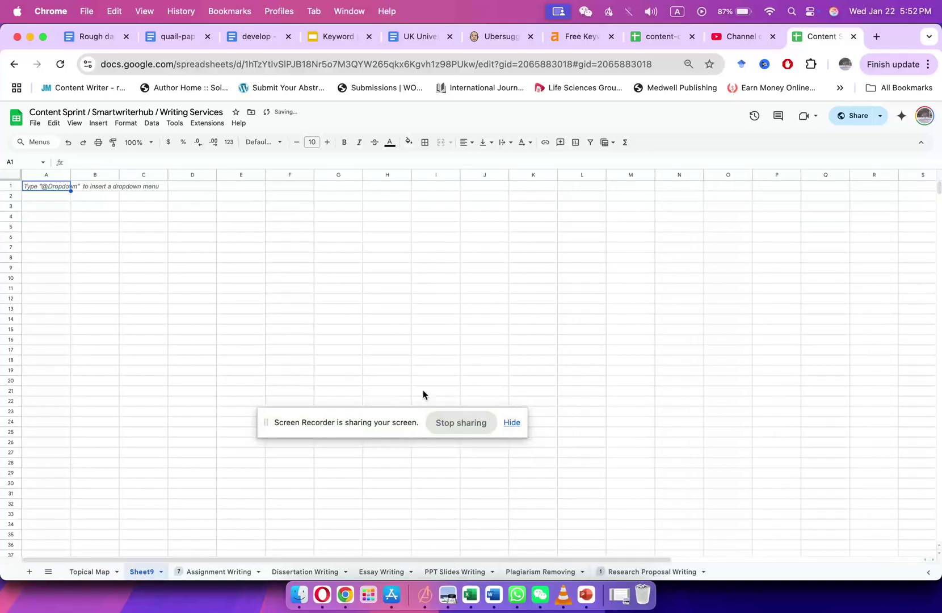
Rename the blank Sheet9 as UK UNIVERSITIES.
double_click(60, 189)
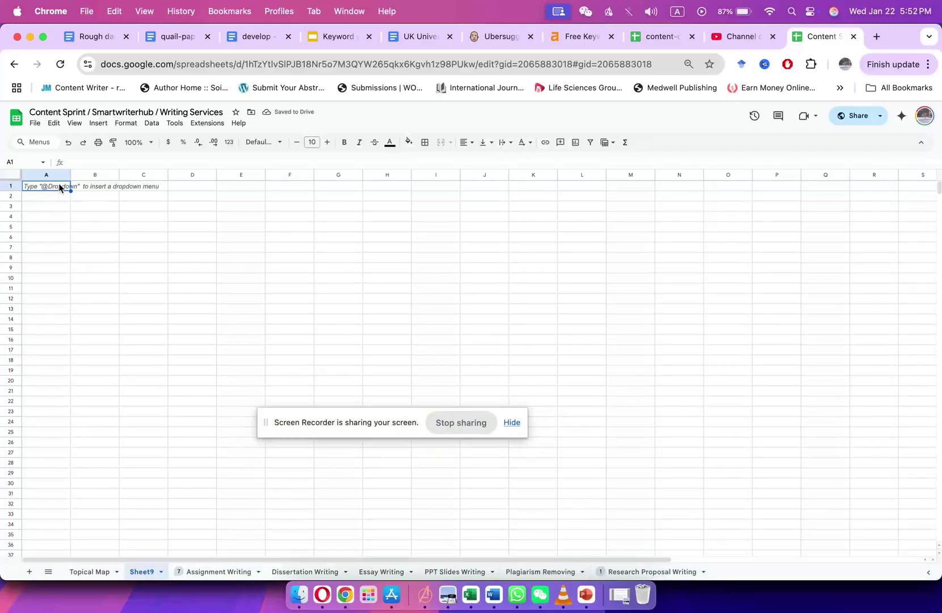
right_click(141, 574)
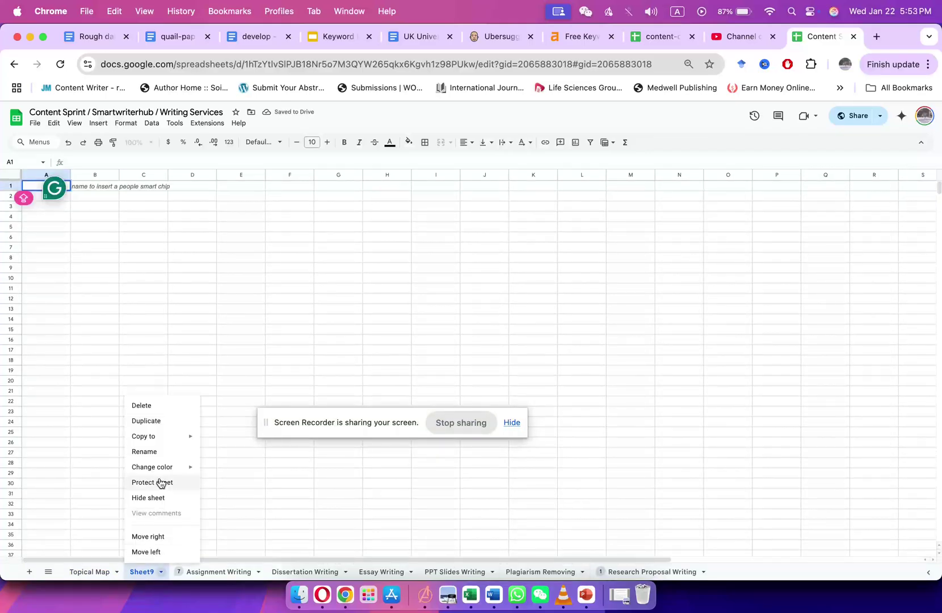
click(156, 450)
text(UK)
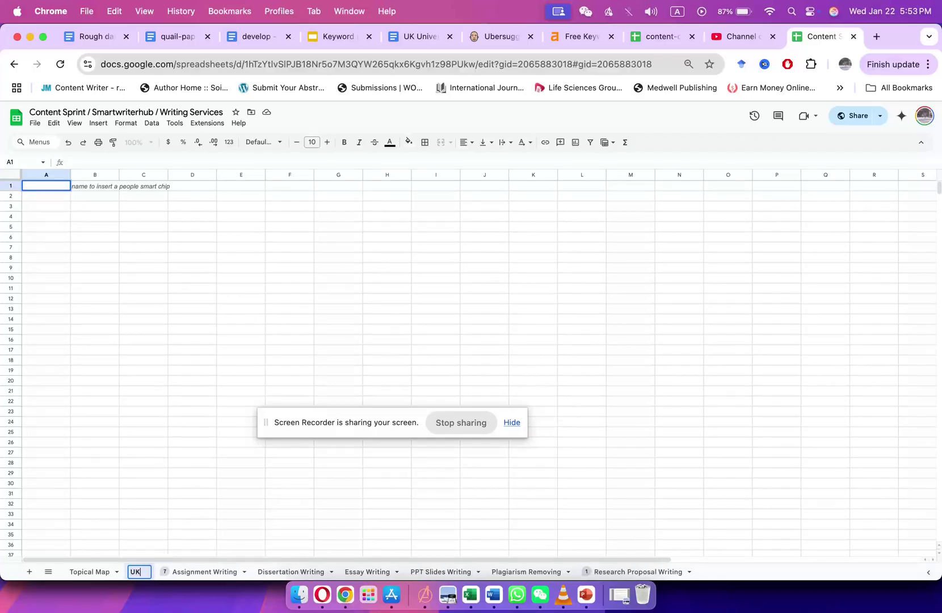
text( UNIVERSITIES)
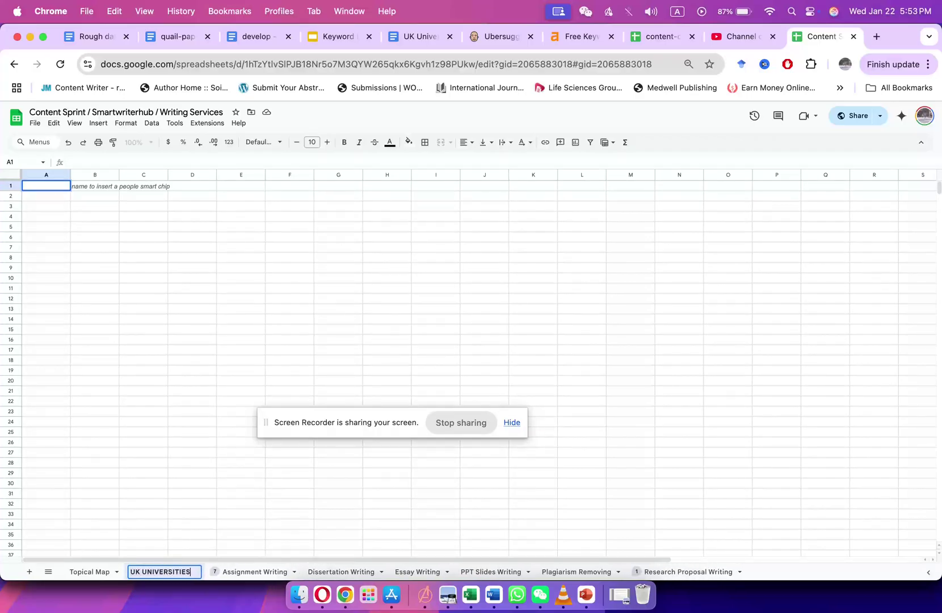
key(Return)
Copy the header cells A1:D1 from the Assignment Writing sheet into row 1 of the UK UNIVERSITIES sheet.
click(267, 572)
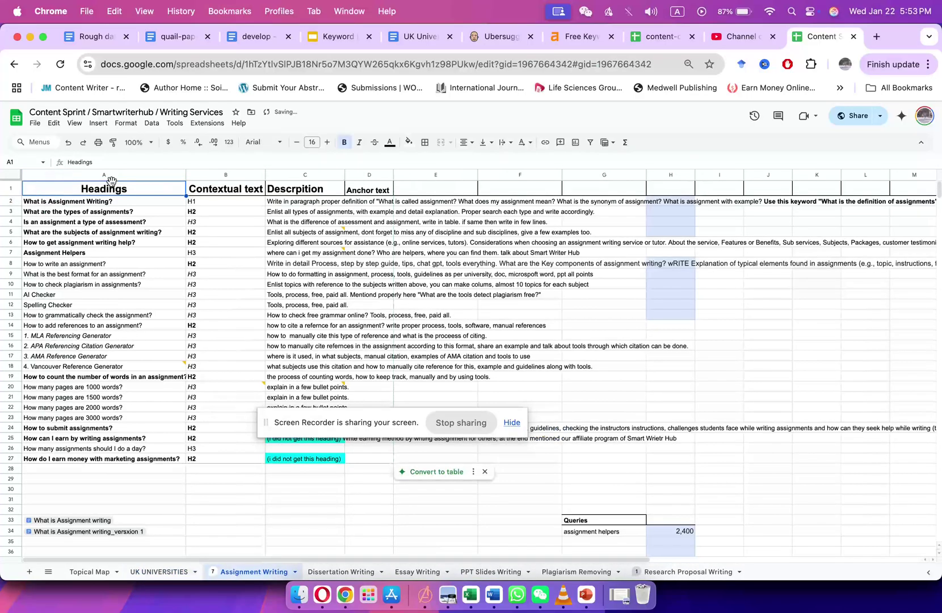
drag(102, 193, 368, 190)
key(super+c)
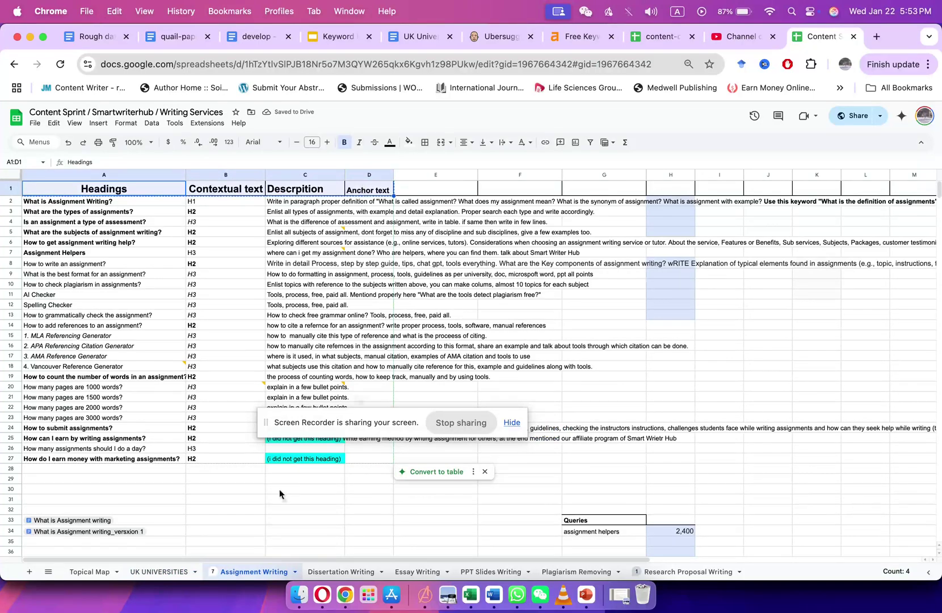
click(174, 567)
key(super+v)
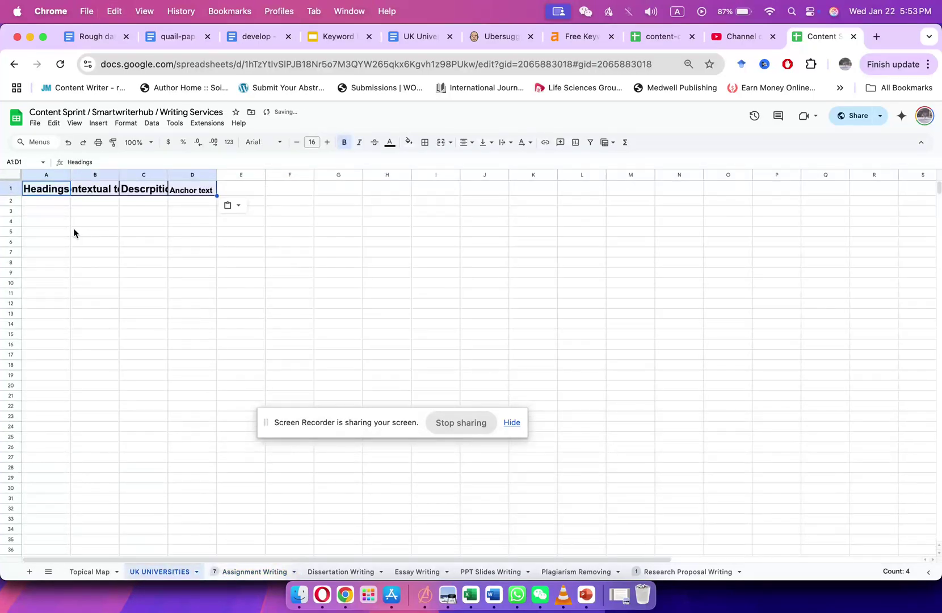
Widen columns A, B and C so the Headings, Contextual text and description headers fit fully.
click(60, 213)
drag(70, 173, 289, 175)
click(251, 200)
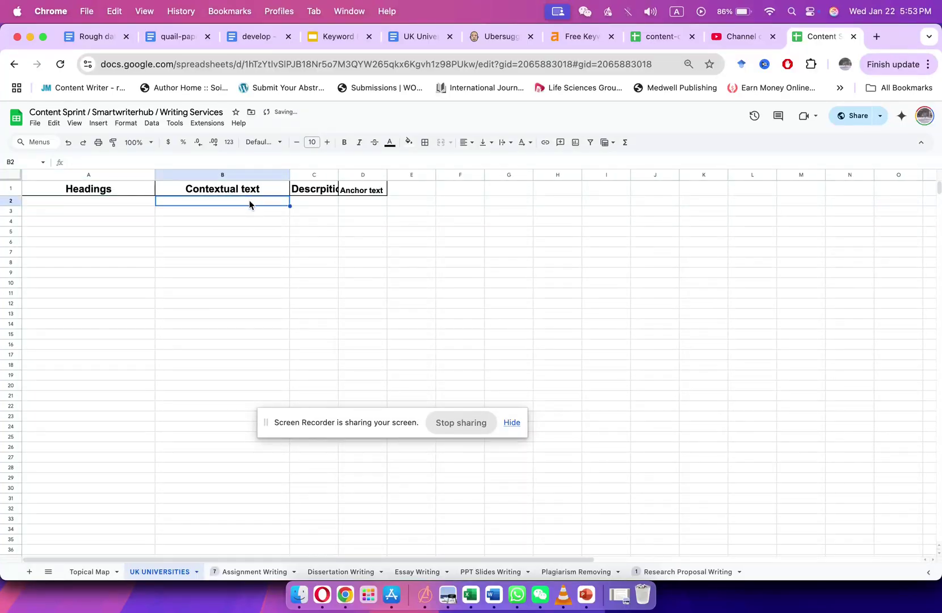
click(245, 212)
click(246, 218)
drag(337, 174, 418, 175)
click(355, 200)
click(113, 201)
click(320, 203)
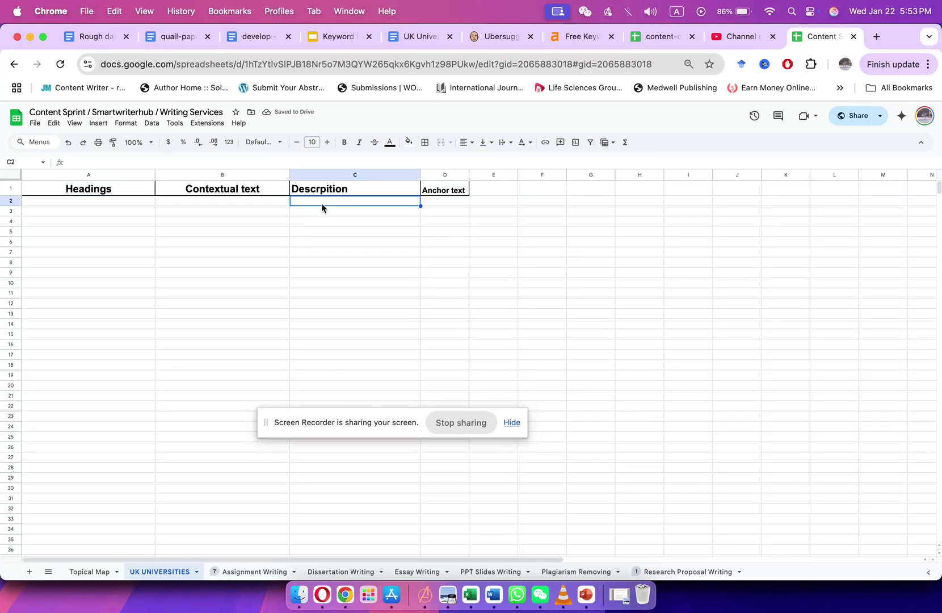
click(318, 214)
click(317, 224)
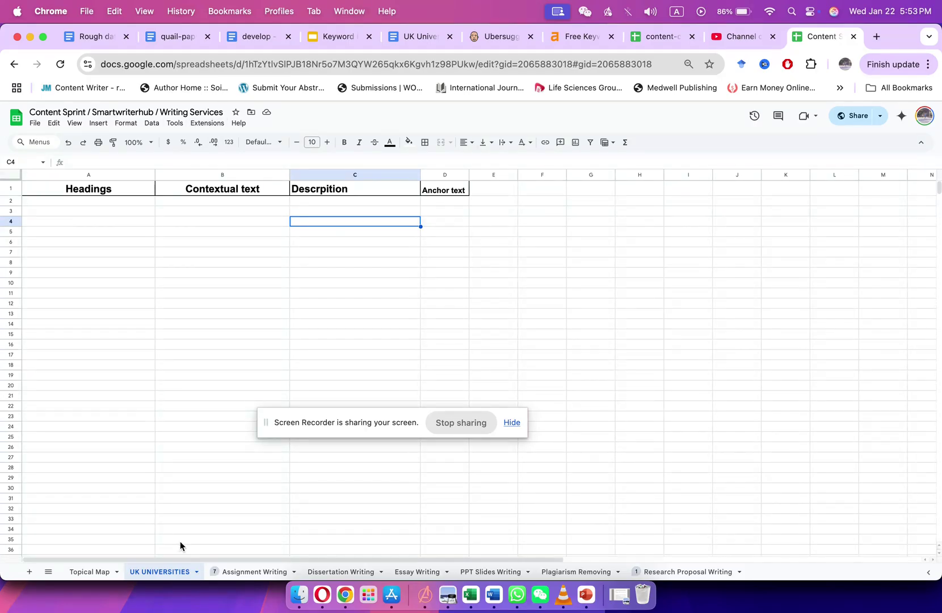
click(120, 201)
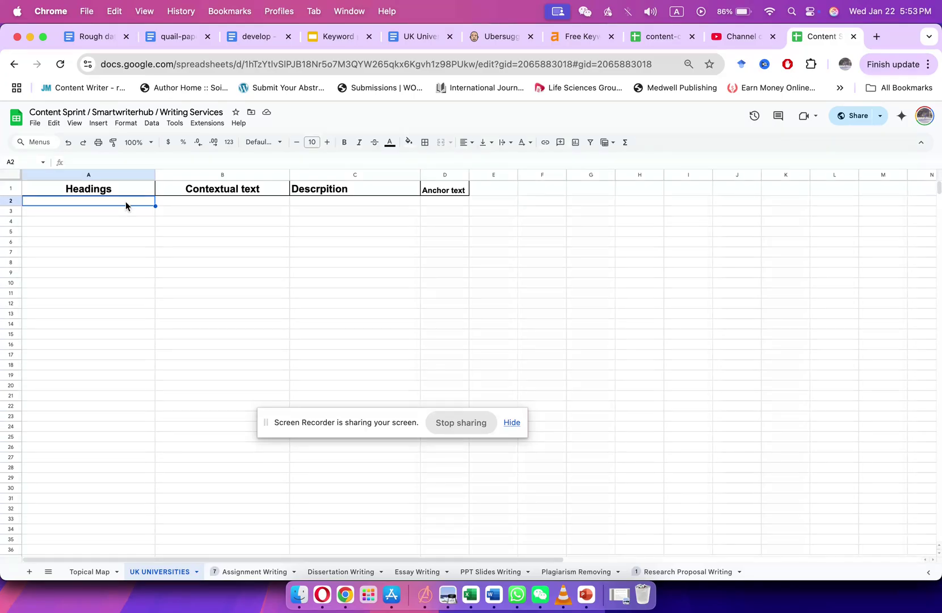
Start a numbered list in column F with "1. Brainstorming" in F2 and "2. Paid tools" in F3.
click(552, 202)
text(1. Brainstorming)
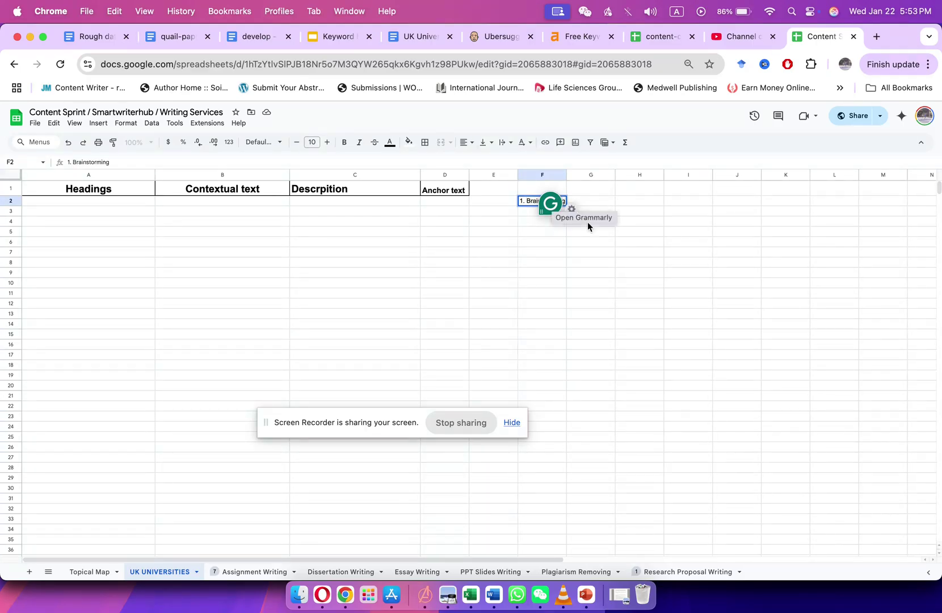
click(610, 262)
click(543, 211)
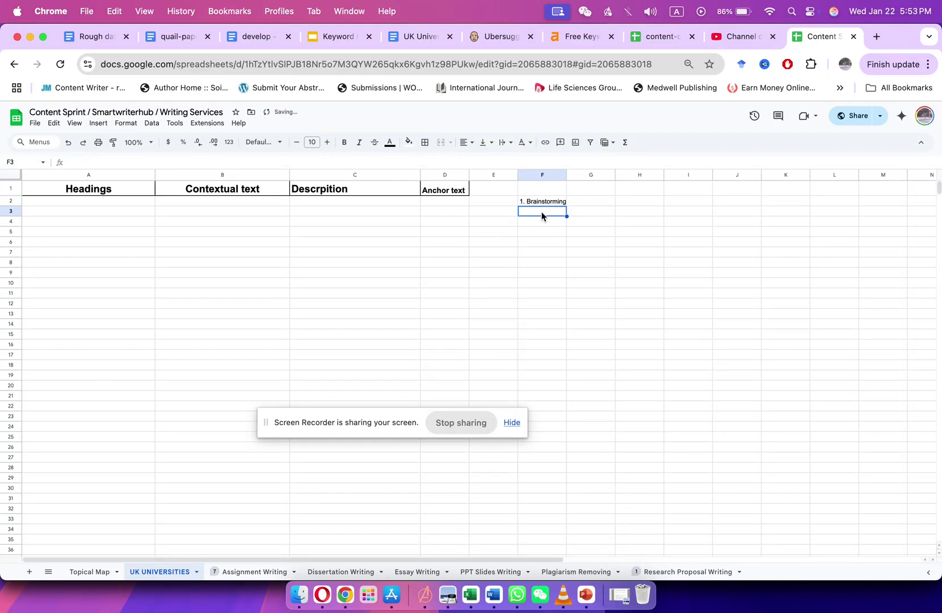
double_click(542, 213)
drag(528, 223, 659, 233)
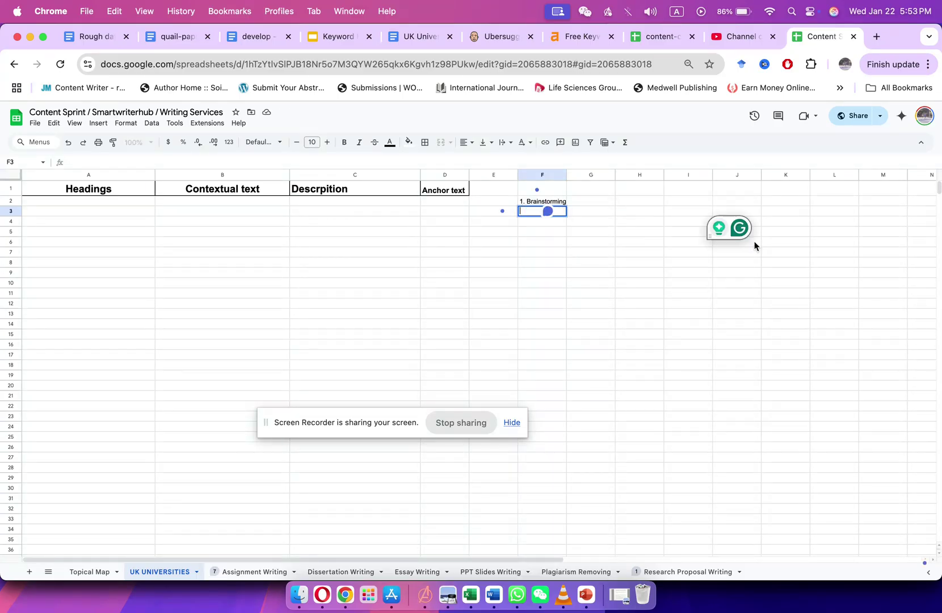
text(2. )
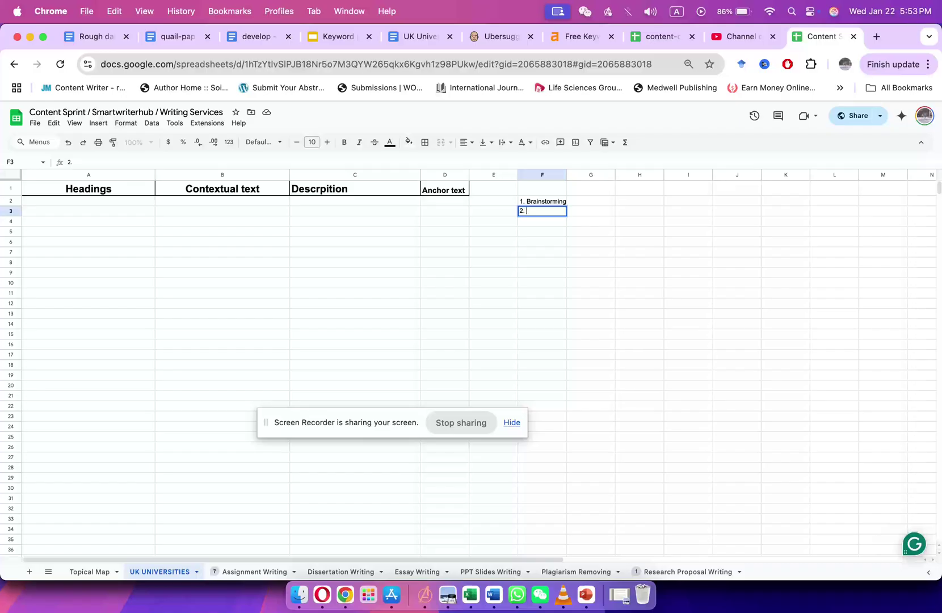
text(Paid tools)
key(Return)
Continue the list with "3. chatgpt" in F4 and "4. Google" in F5.
text(3. )
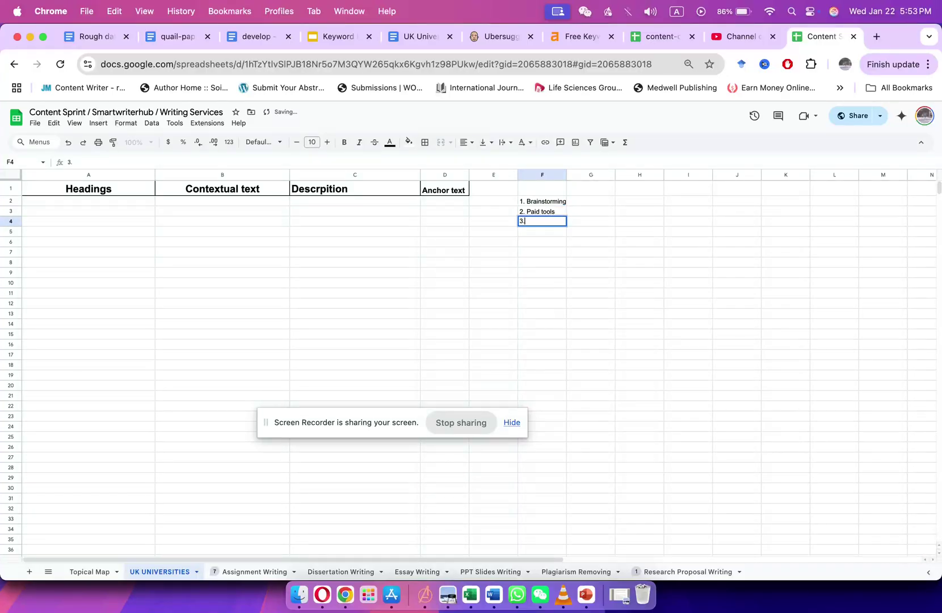
text(chat h)
key(BackSpace)
text(gpt)
key(Return)
text(4. Google)
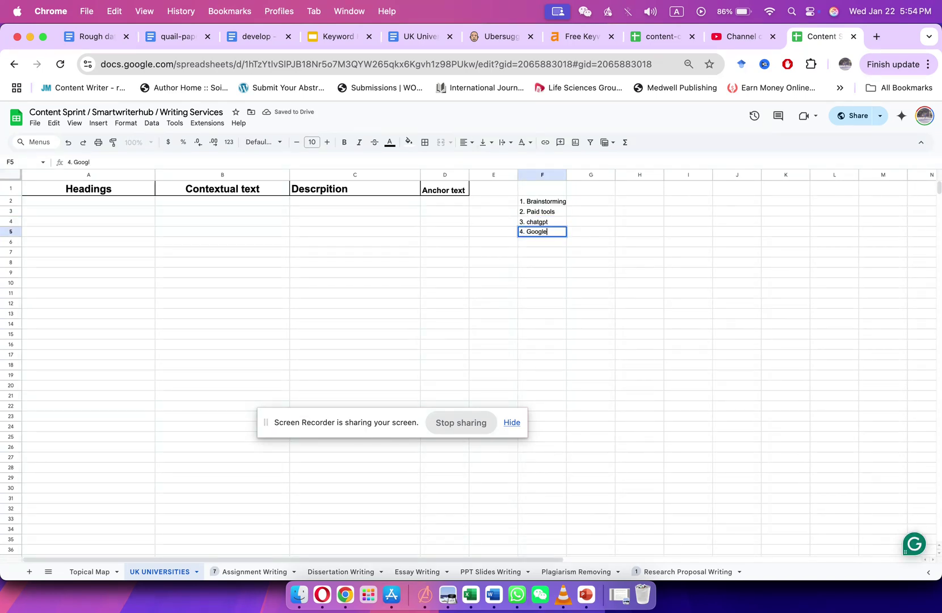
key(Return)
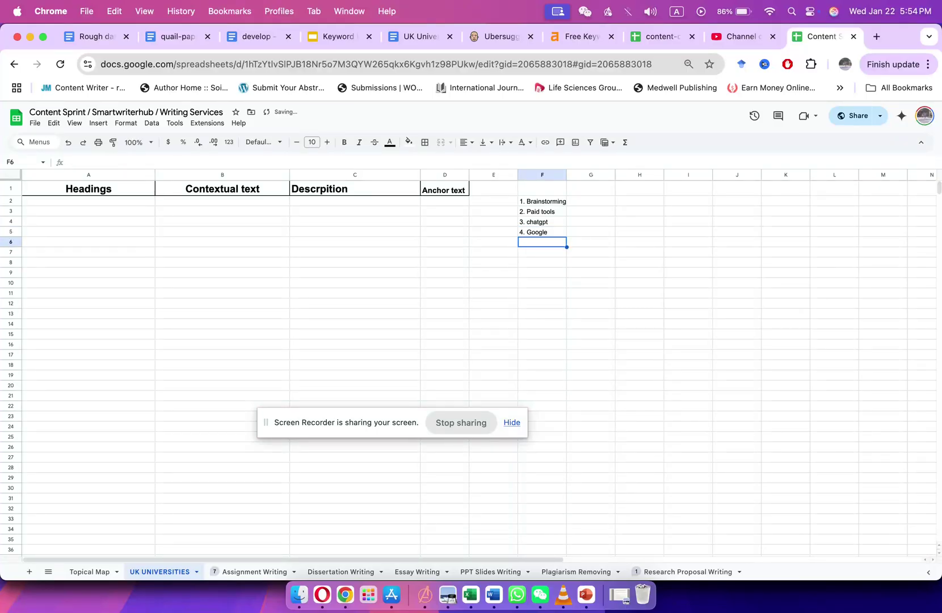
Enter "5. Google keyword research" as the fifth list item in F6.
text(5. paren)
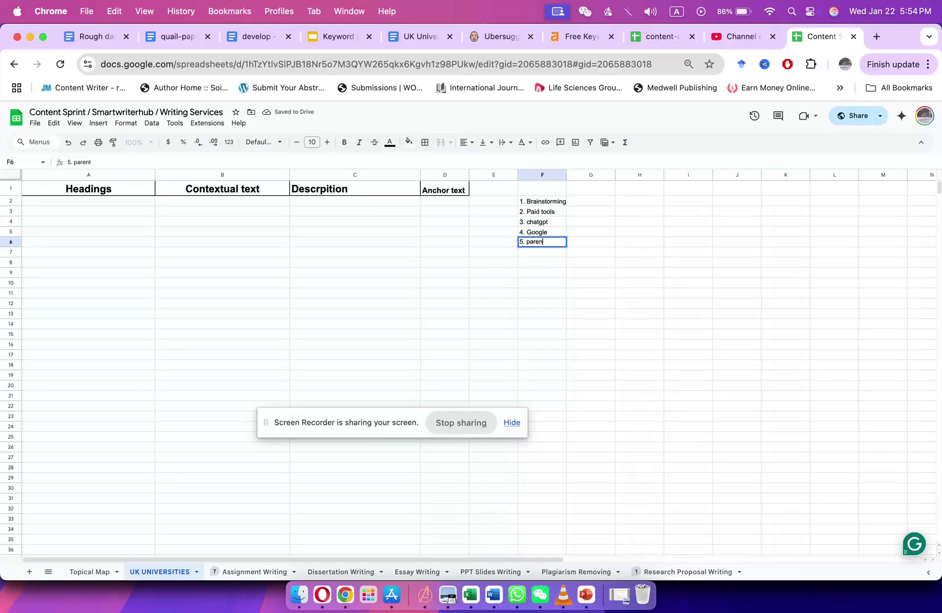
text(Google keyword researc)
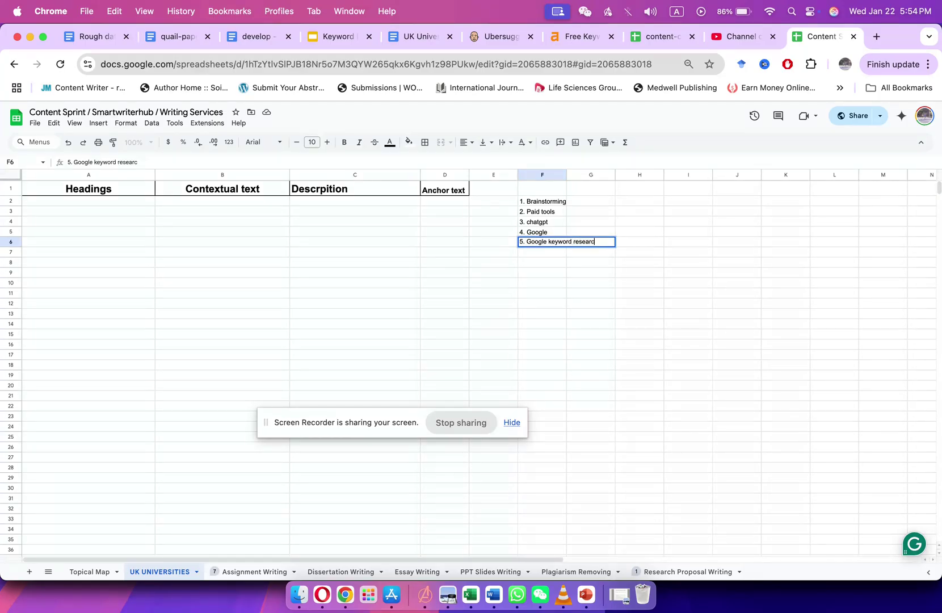
key(Return)
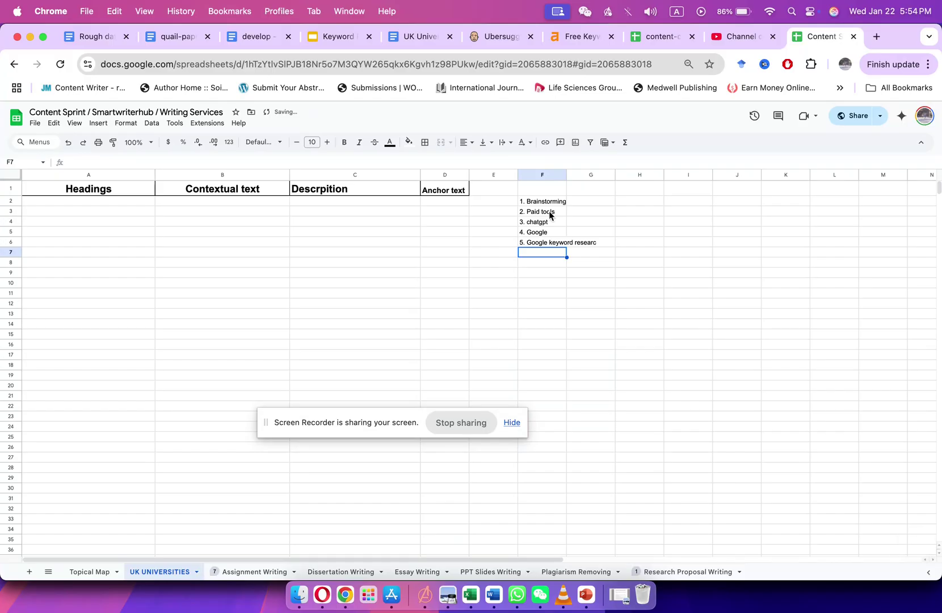
double_click(539, 243)
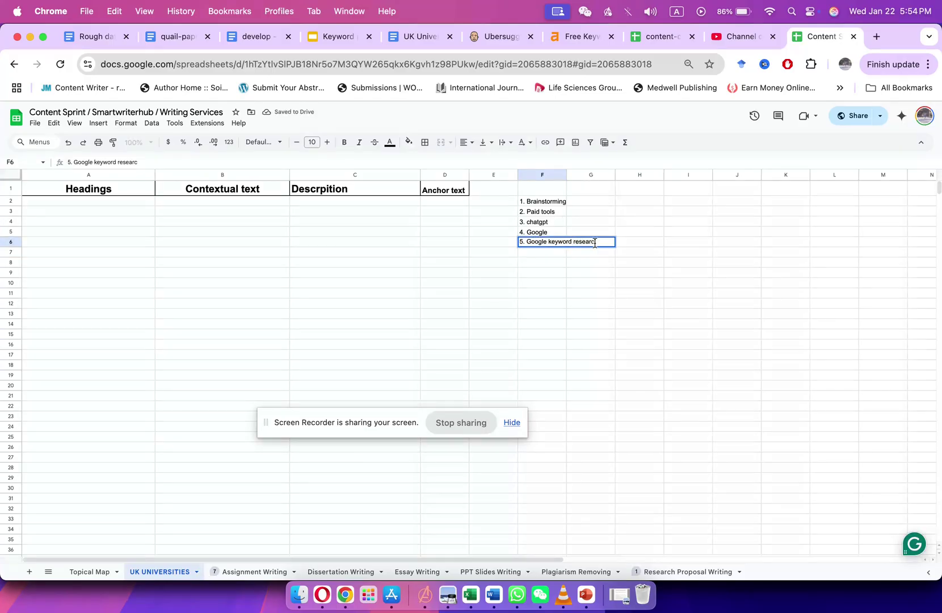
text(h)
key(Return)
In the UK Universities document, insert a table of contents with page numbers on a new line below the main title.
click(141, 203)
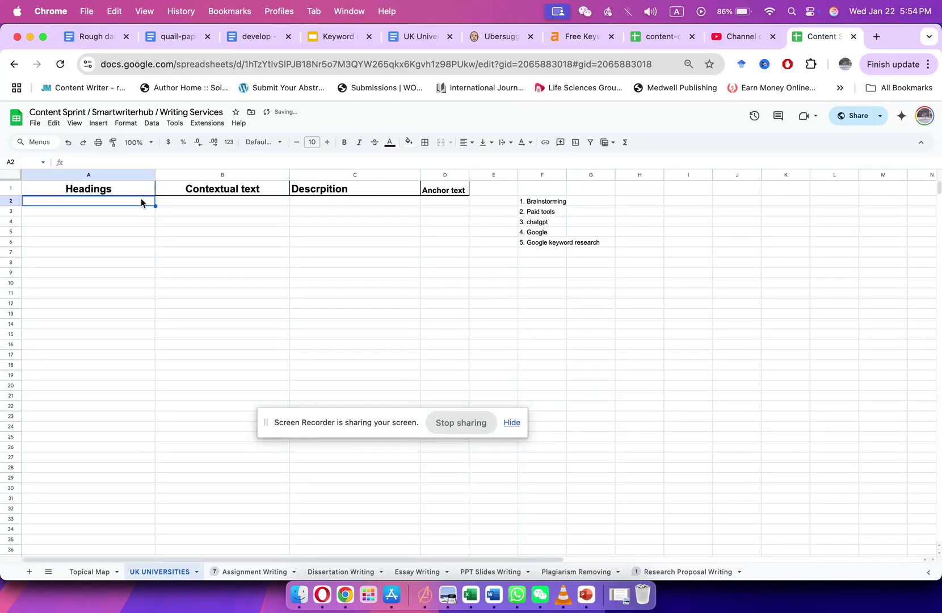
click(424, 43)
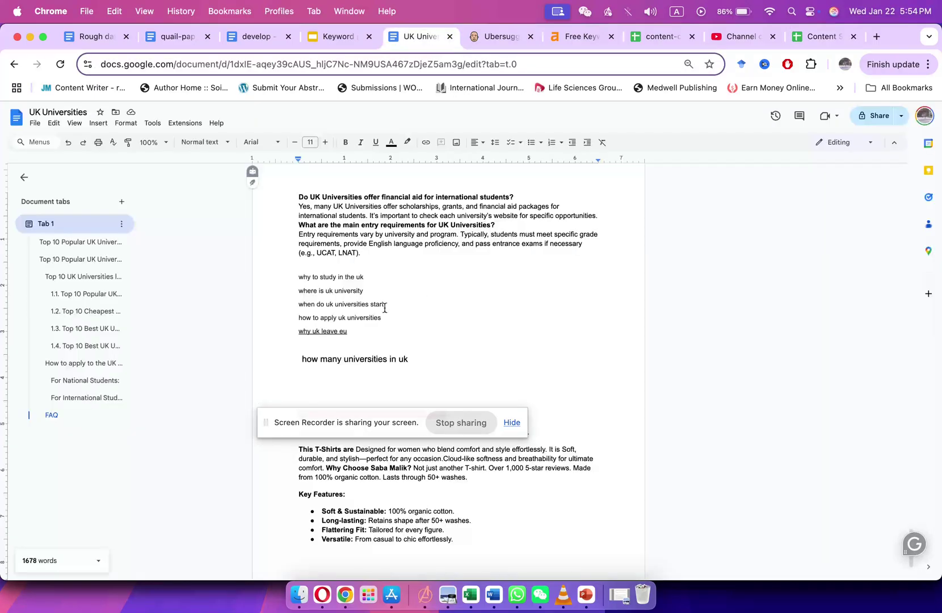
scroll(385, 306, down, 10)
scroll(385, 307, up, 20)
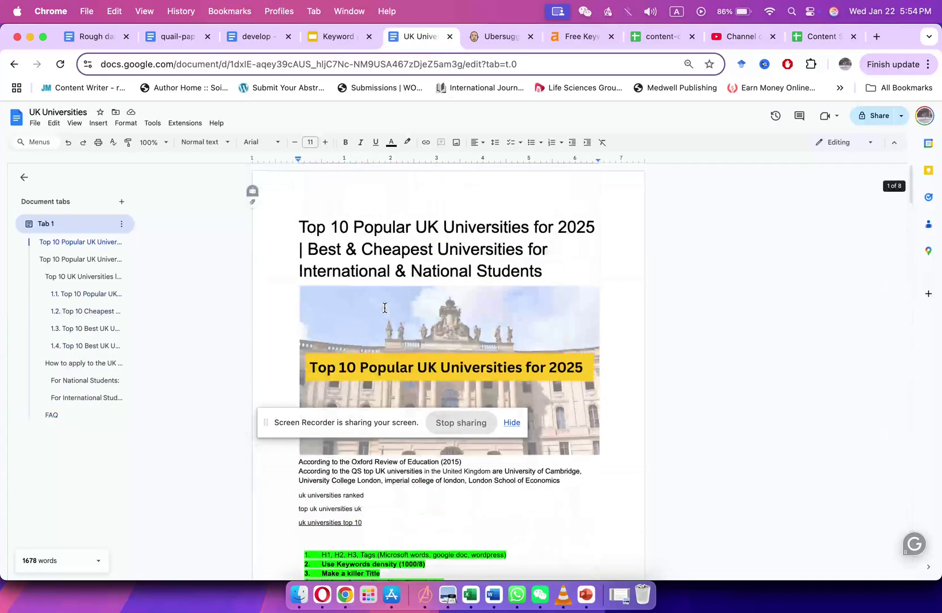
scroll(385, 307, up, 3)
click(542, 271)
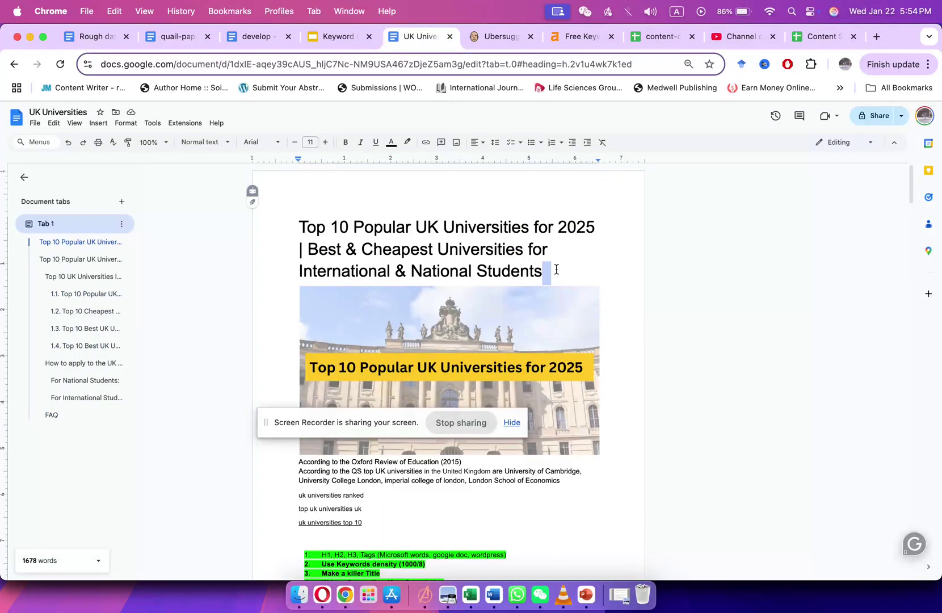
key(Return)
click(96, 124)
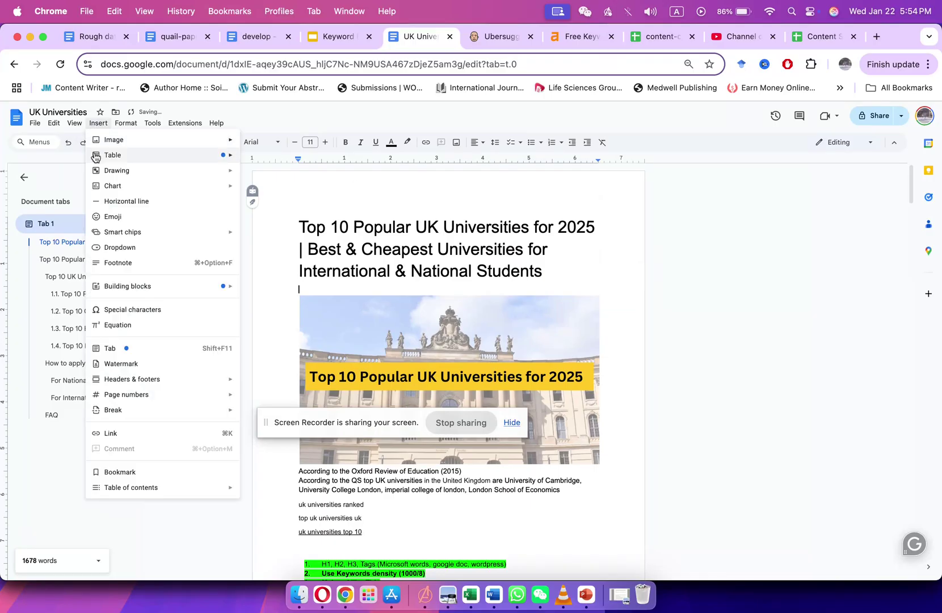
mouse_move(132, 486)
click(256, 499)
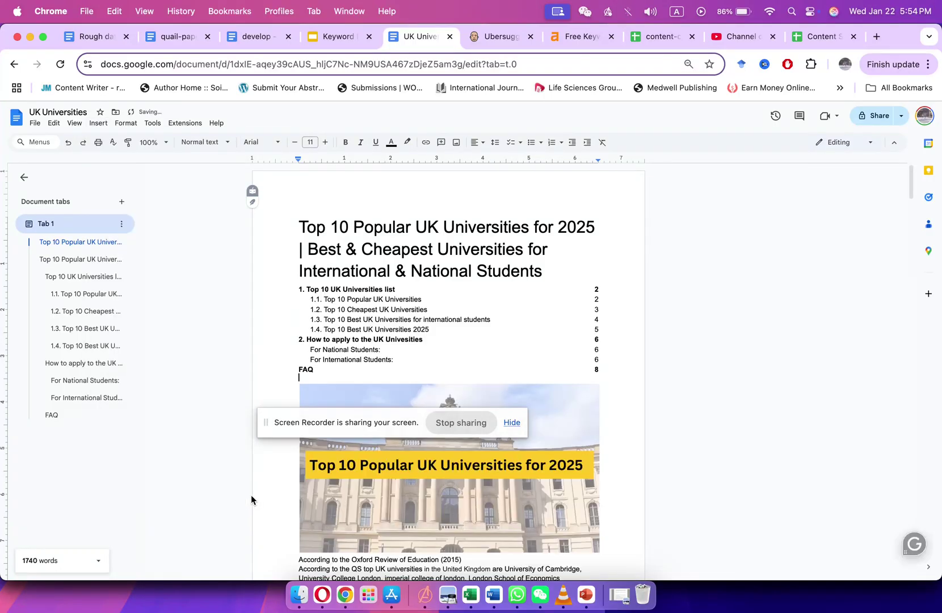
Copy the contents entries from "1. Top 10 UK Universities list" through "For International Students:" into the UK UNIVERSITIES sheet, starting at A2.
drag(397, 364, 301, 294)
key(super+c)
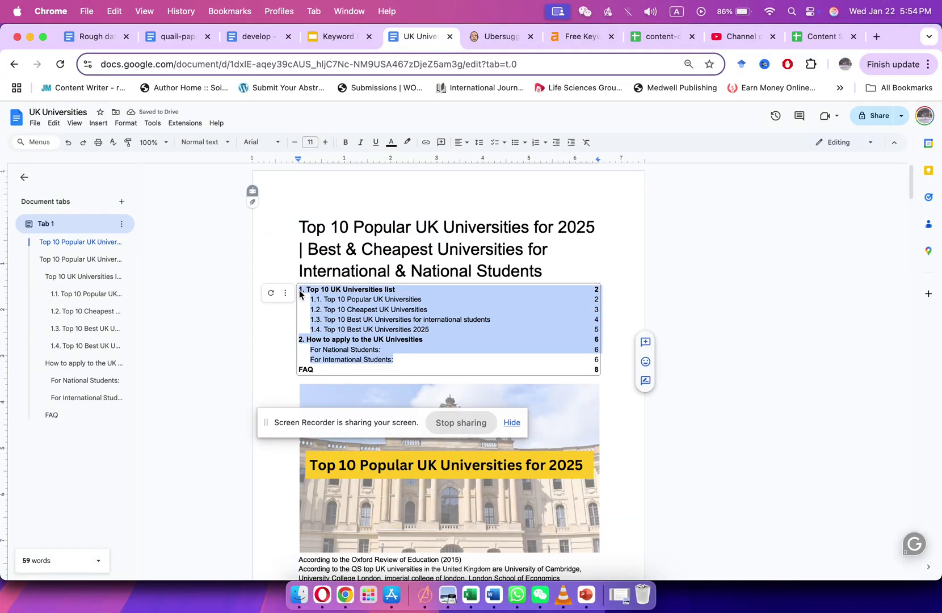
click(817, 37)
key(super+v)
click(228, 276)
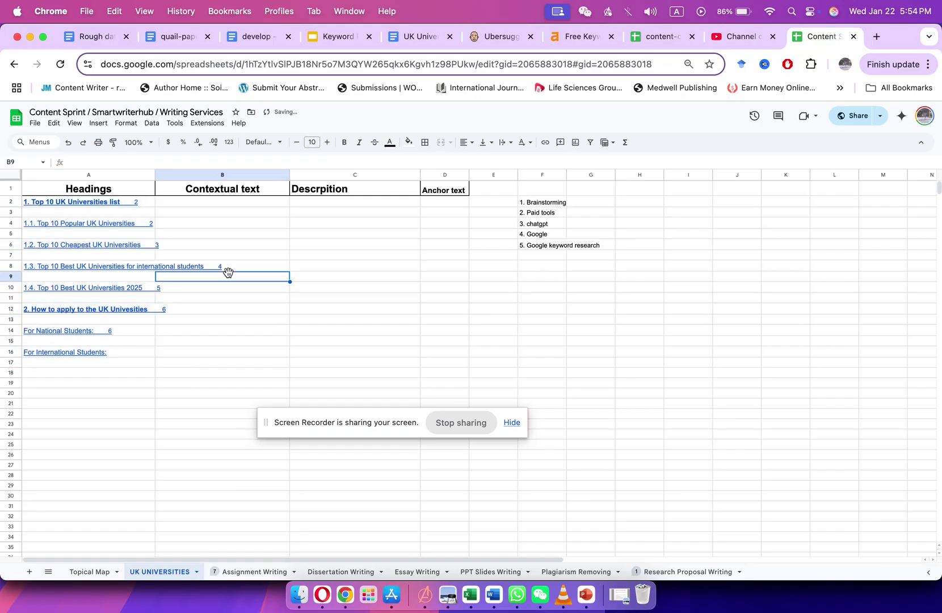
Copy the headings in A2:A16, switch to the ChatGPT conversation in Opera, and paste them into the message box.
click(105, 203)
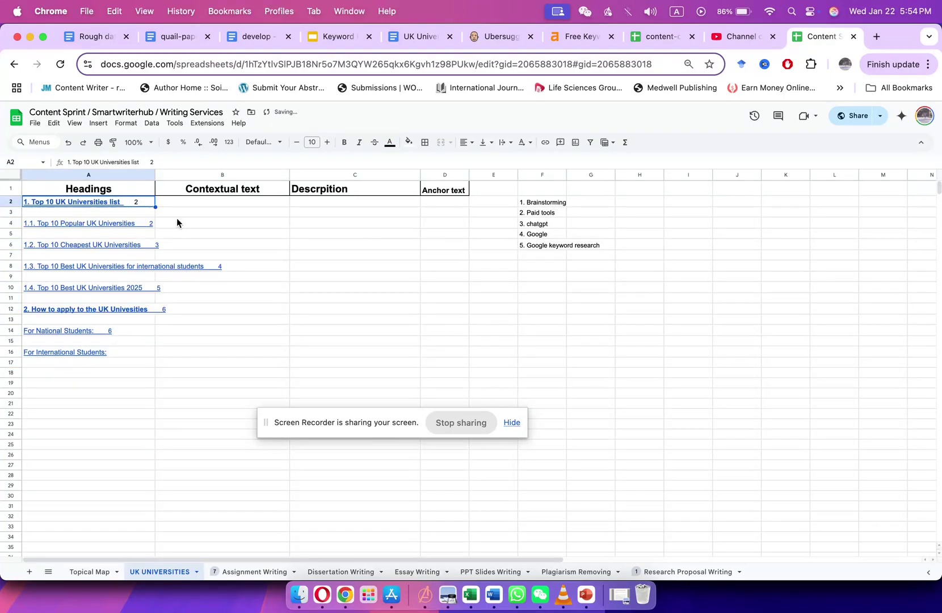
click(125, 225)
click(119, 245)
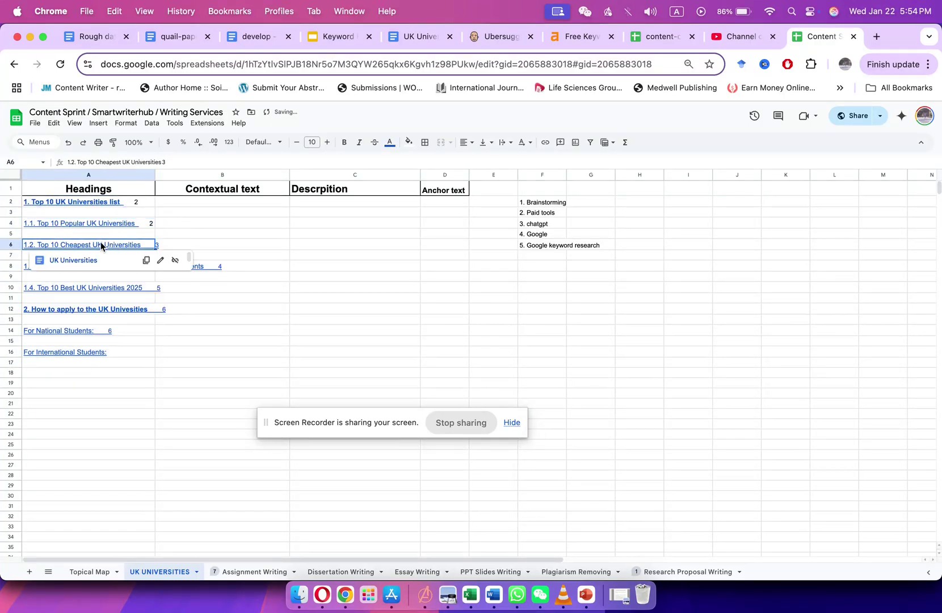
drag(113, 202, 89, 353)
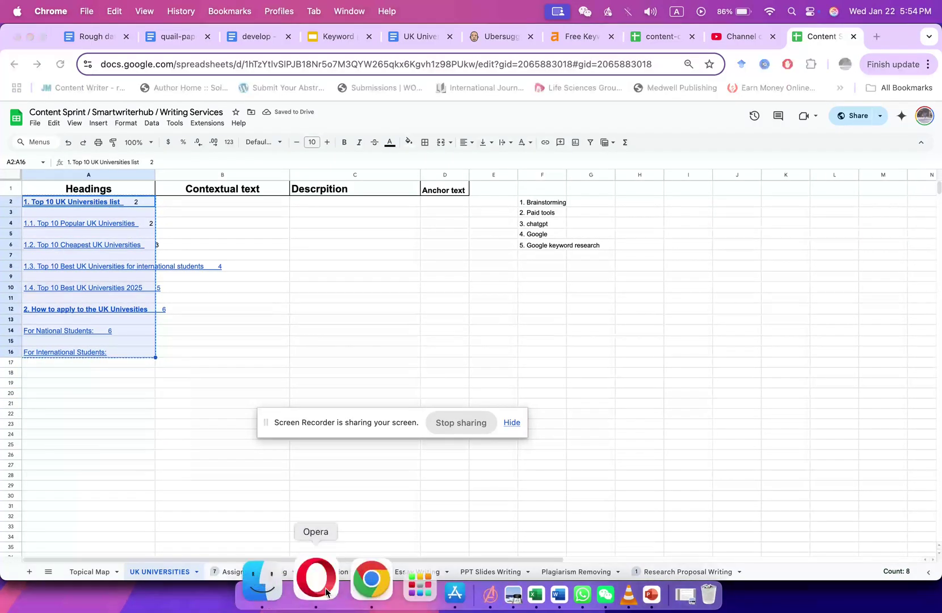
click(321, 594)
click(188, 38)
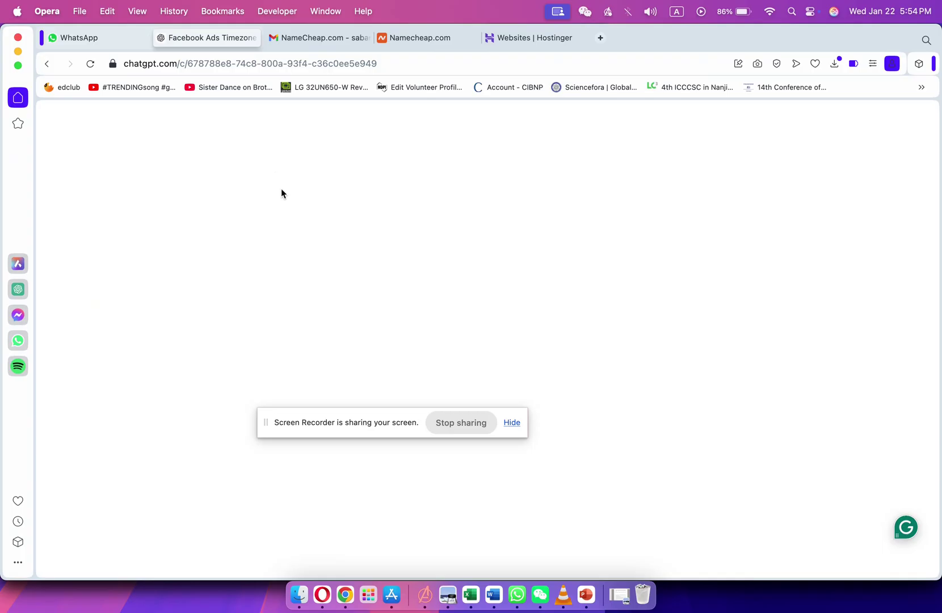
text("1.1. Top 10 Popular UK Universities 2"  "1.2. Top 10 Cheapest UK Universities 3"  "1.3. Top 10 Best UK Universities for international students 4")
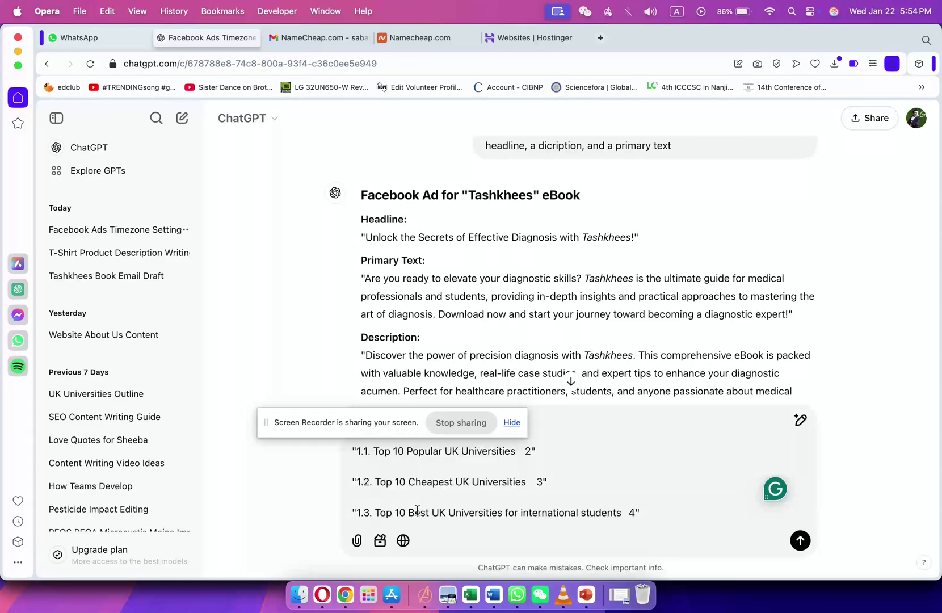
Add ", maek a list" after the 1.3 heading in the pasted text and send the message to ChatGPT.
key(super+a)
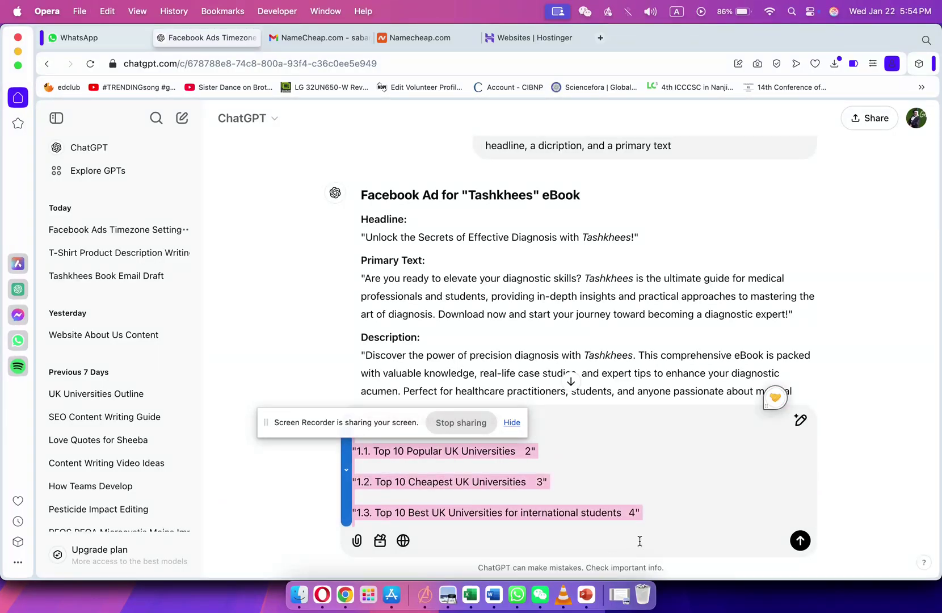
click(660, 513)
text(, send)
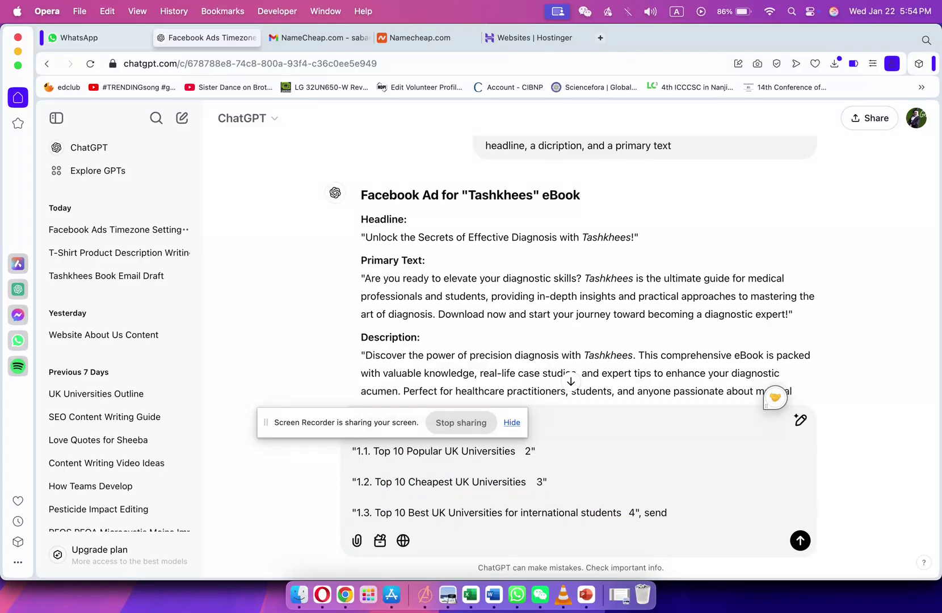
text( ,ae)
text(ek a list)
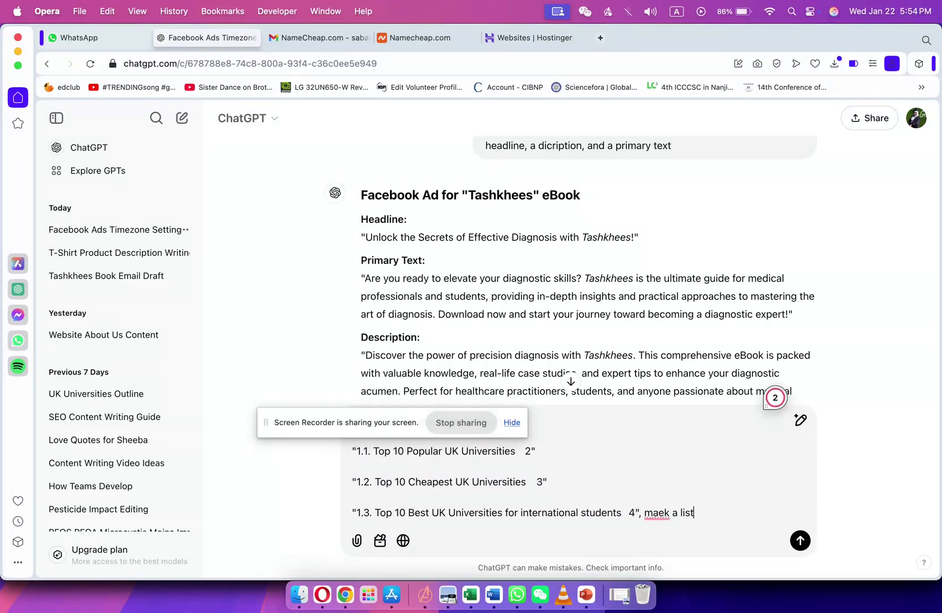
key(Return)
drag(382, 431, 695, 246)
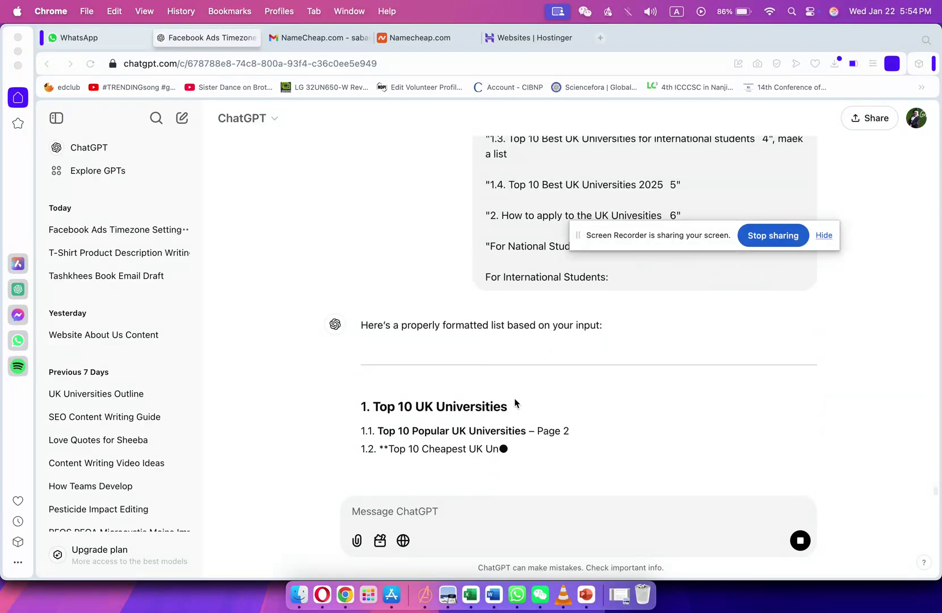
Ask ChatGPT for the headings in table form with the message "no in a tble form".
click(404, 511)
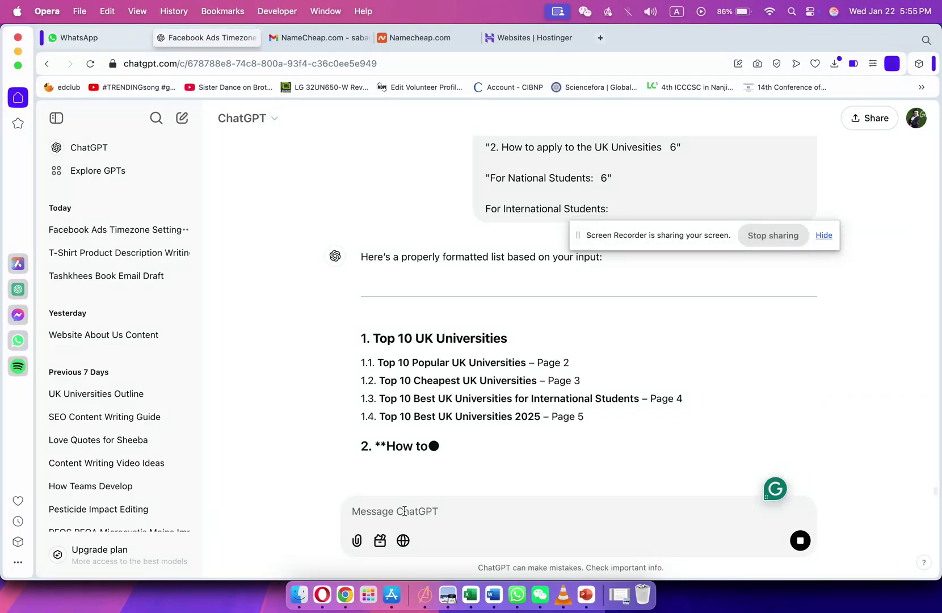
text(no in a tbl)
key(BackSpace)
key(BackSpace)
text(able form)
key(Return)
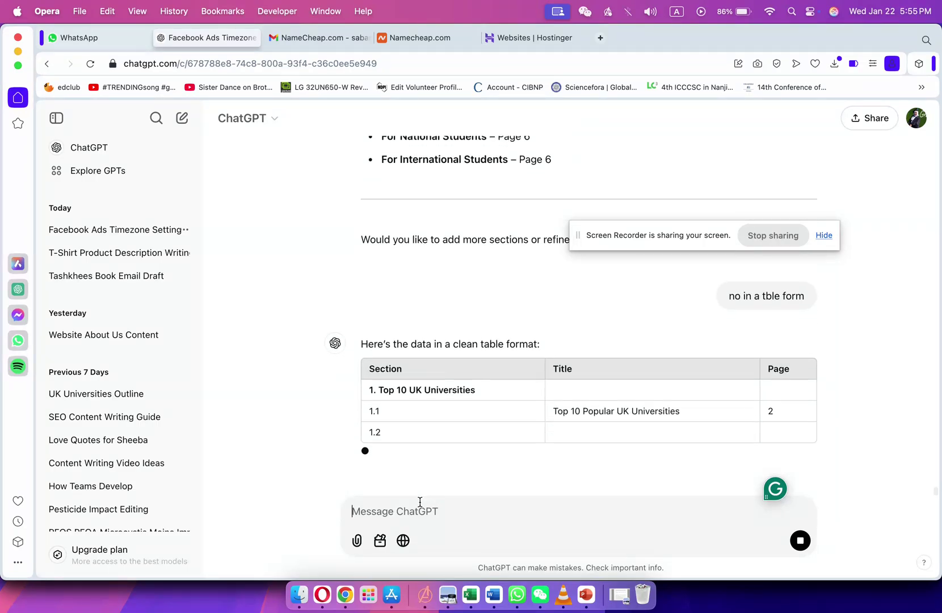
Ask ChatGPT to reduce the table with the message "just name of headings".
text(just )
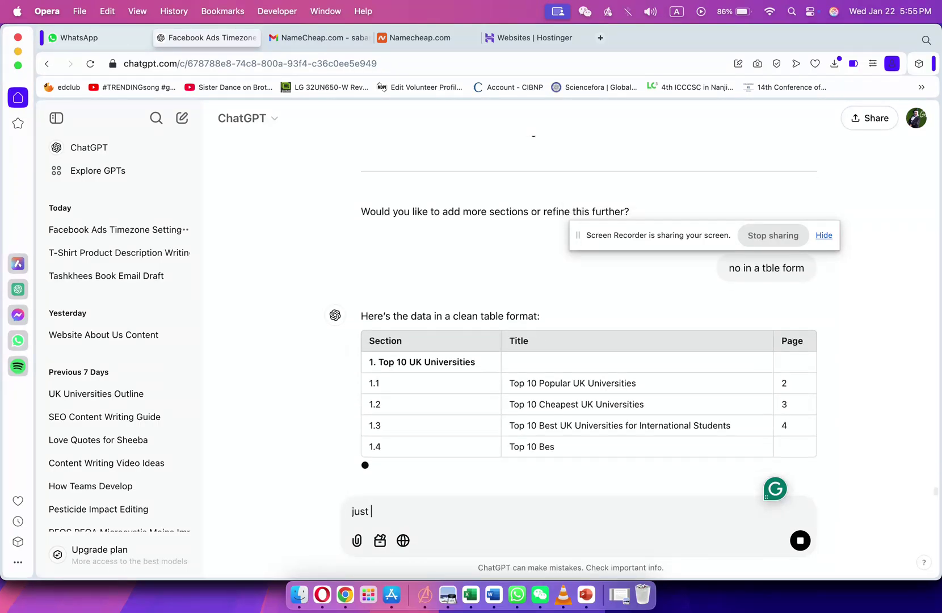
text(name of headings)
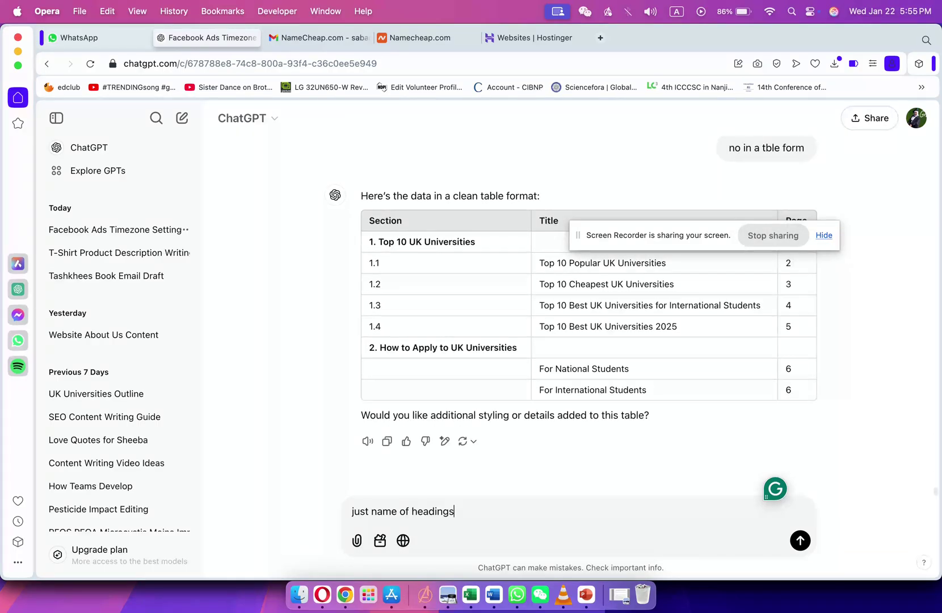
key(Return)
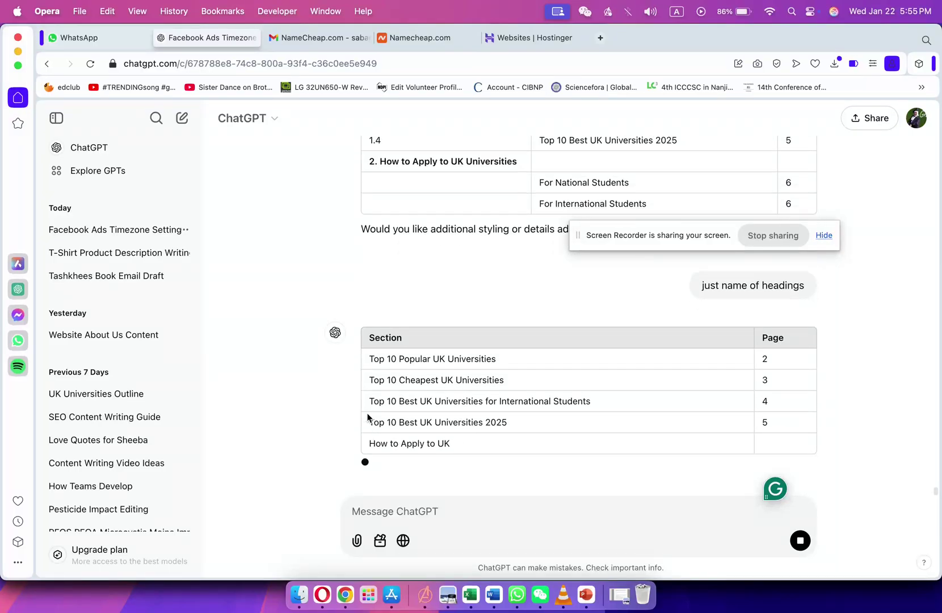
Copy the rows of ChatGPT's latest headings table and paste them into the UK UNIVERSITIES sheet in Chrome, starting at A2.
drag(369, 311, 609, 419)
key(super+c)
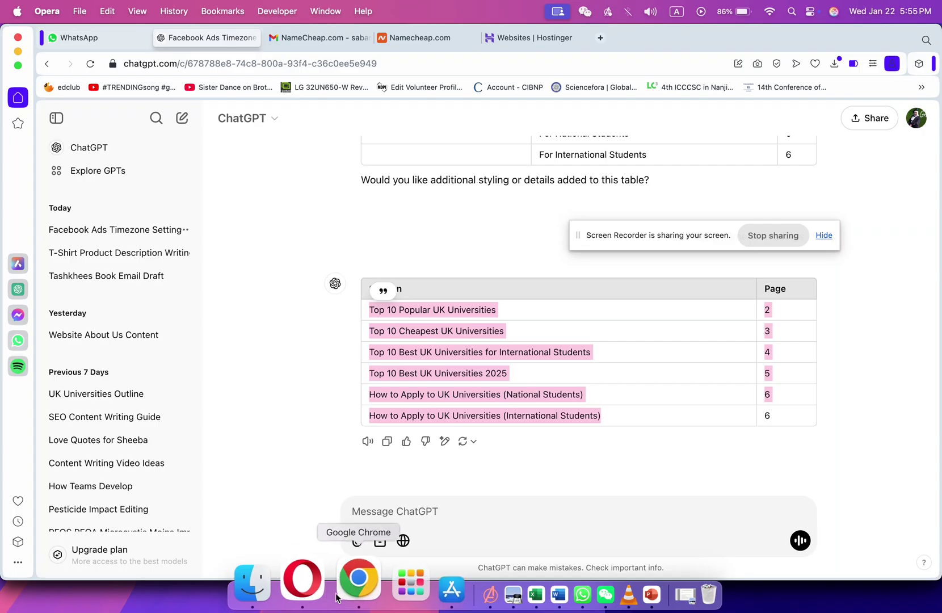
click(345, 594)
key(super+v)
Clear the old linked headings from A8 downward and the page numbers in B2:B6.
click(85, 264)
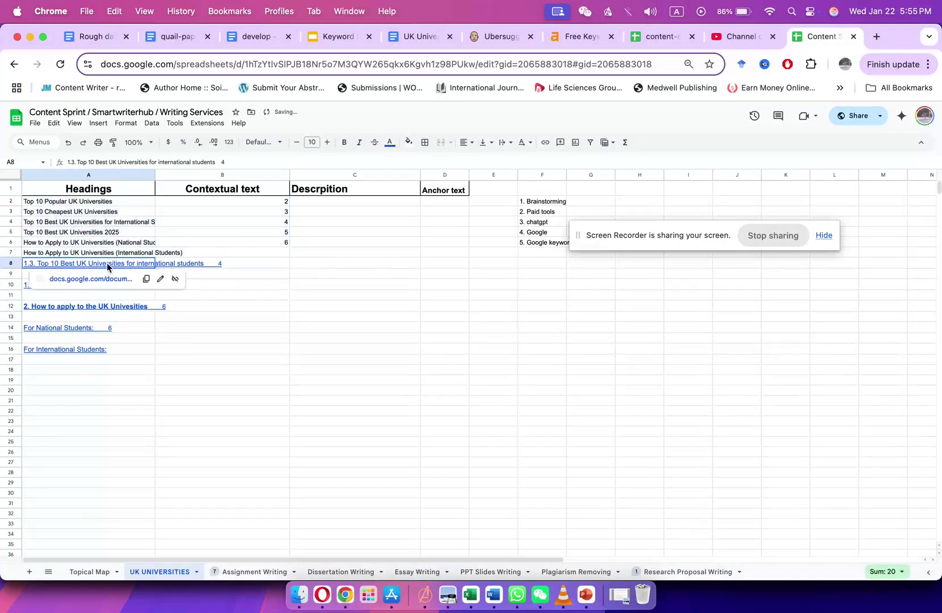
drag(85, 263, 105, 363)
key(Delete)
click(177, 334)
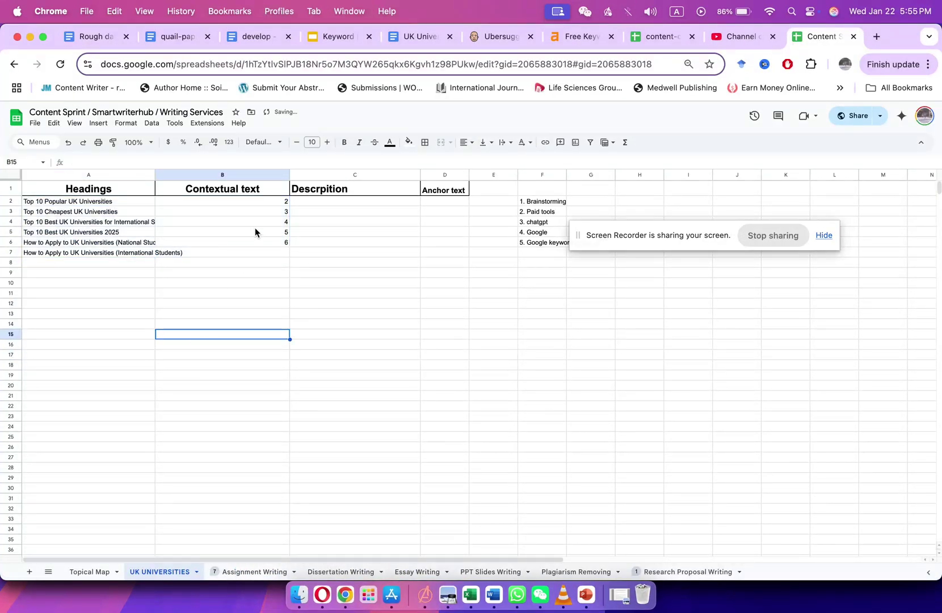
drag(255, 200, 256, 242)
key(Delete)
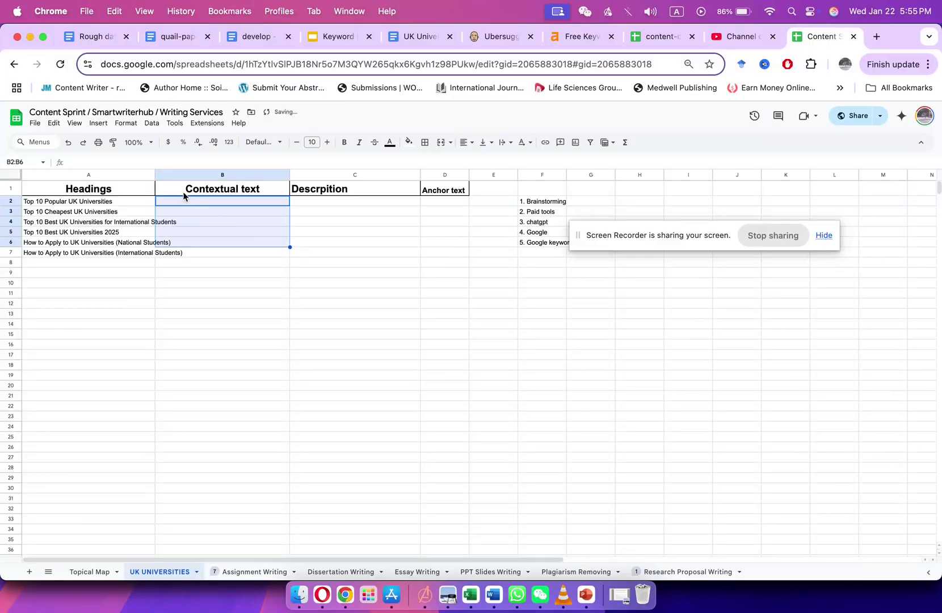
Widen column A so that the full heading texts fit.
drag(154, 174, 254, 175)
click(230, 306)
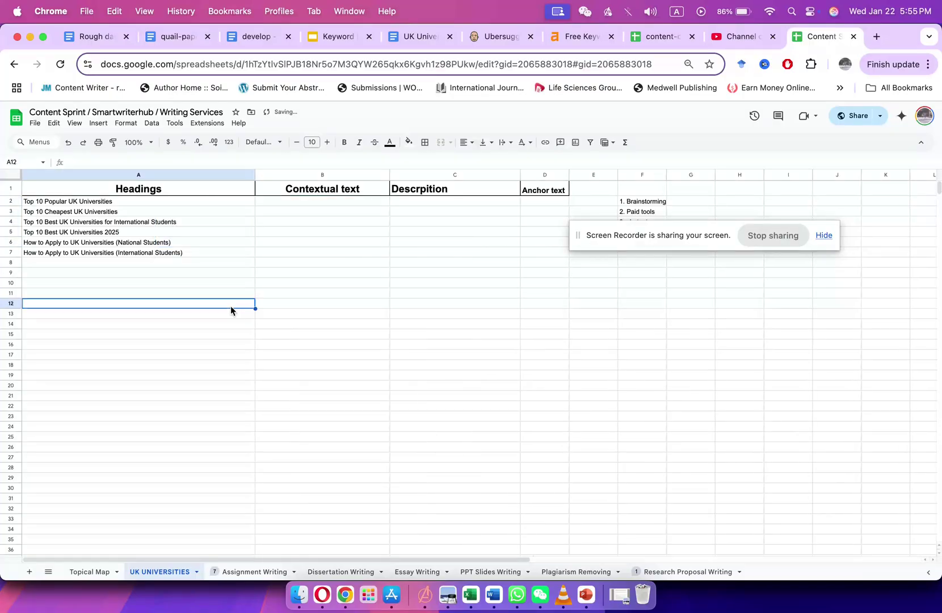
click(143, 202)
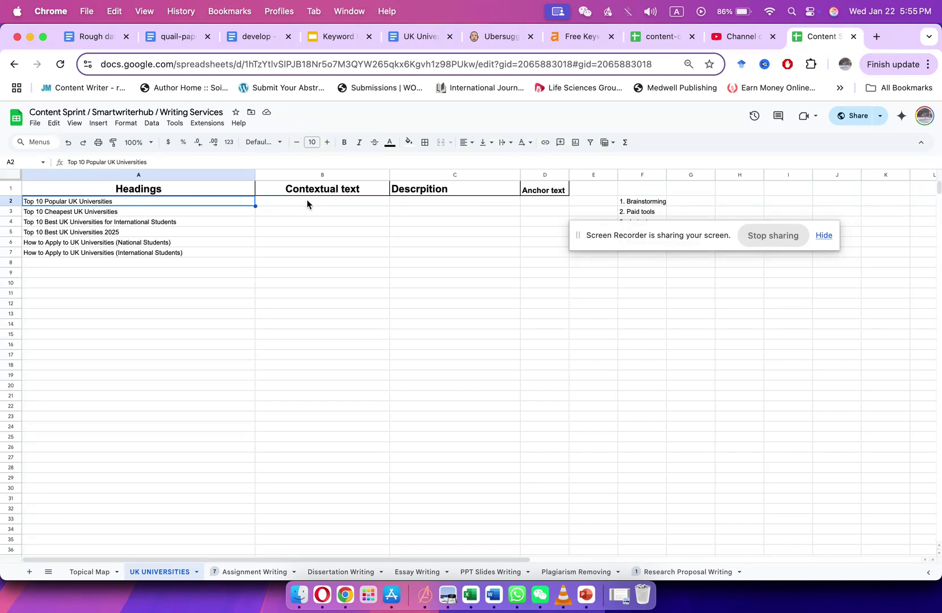
click(137, 212)
click(136, 223)
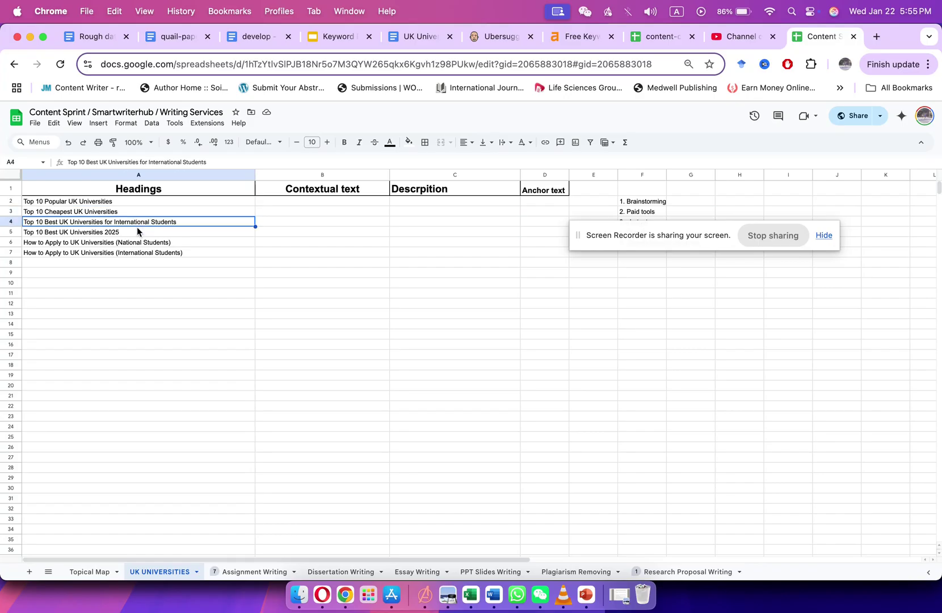
click(137, 230)
Fill B2:B5 under Contextual text with H3.
double_click(297, 203)
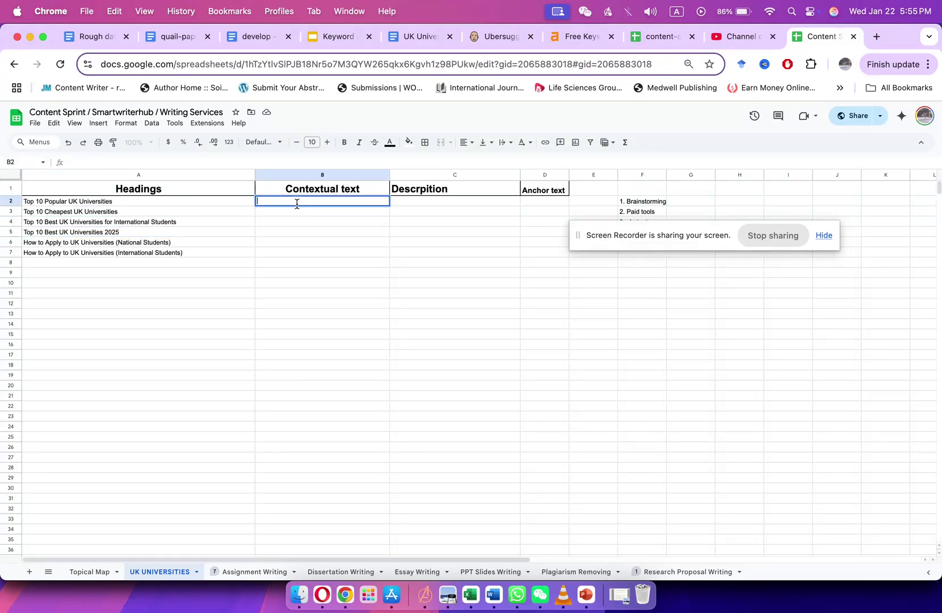
key(Return)
text(H3)
click(290, 199)
key(super+c)
drag(275, 222, 273, 234)
key(super+v)
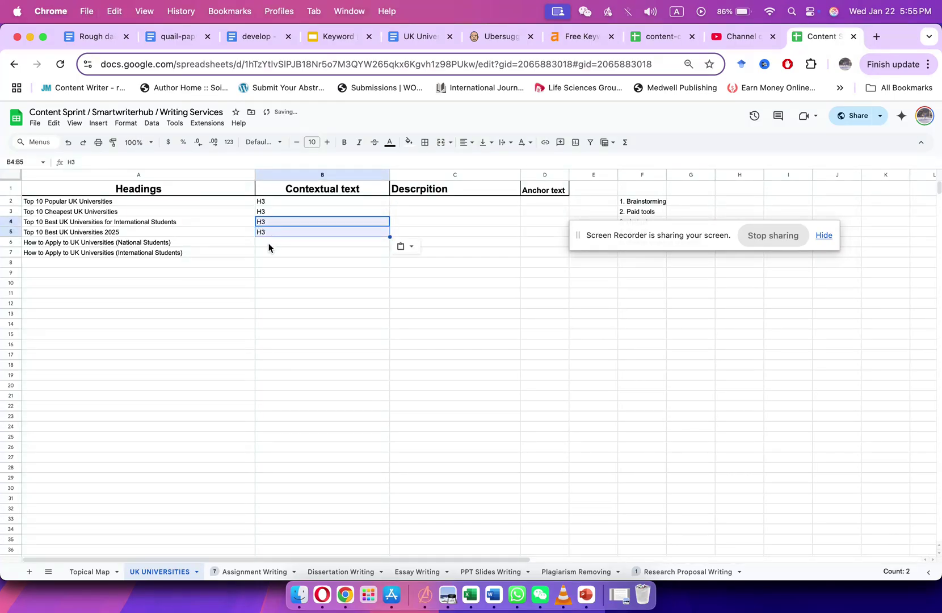
Enter H2 in B6 for the How to Apply heading.
click(268, 244)
text(h2)
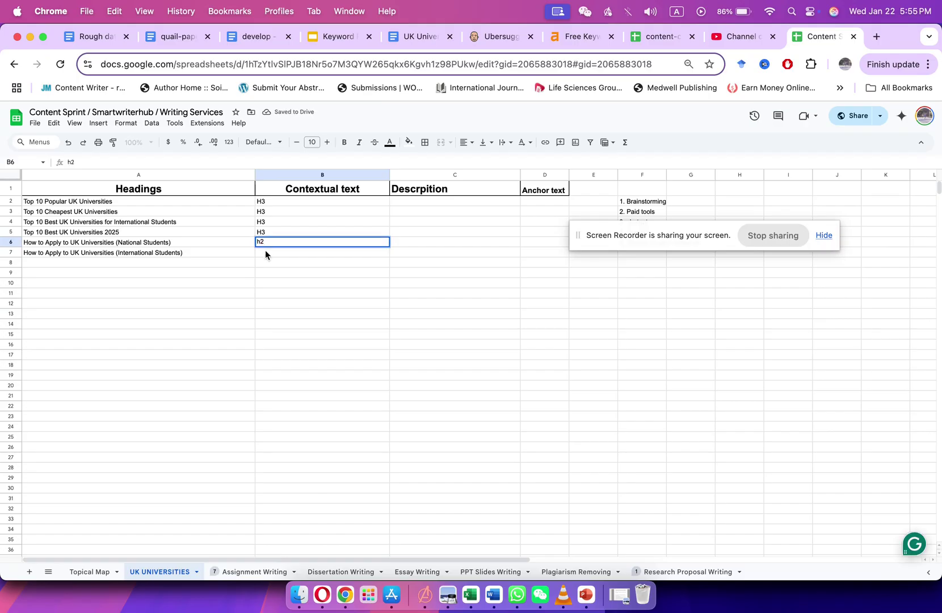
text(H3)
text(2)
key(Return)
Change A6 to "How to Apply to UK Universities (National Students & INternational students)" and clear the separate international heading in A7.
double_click(192, 253)
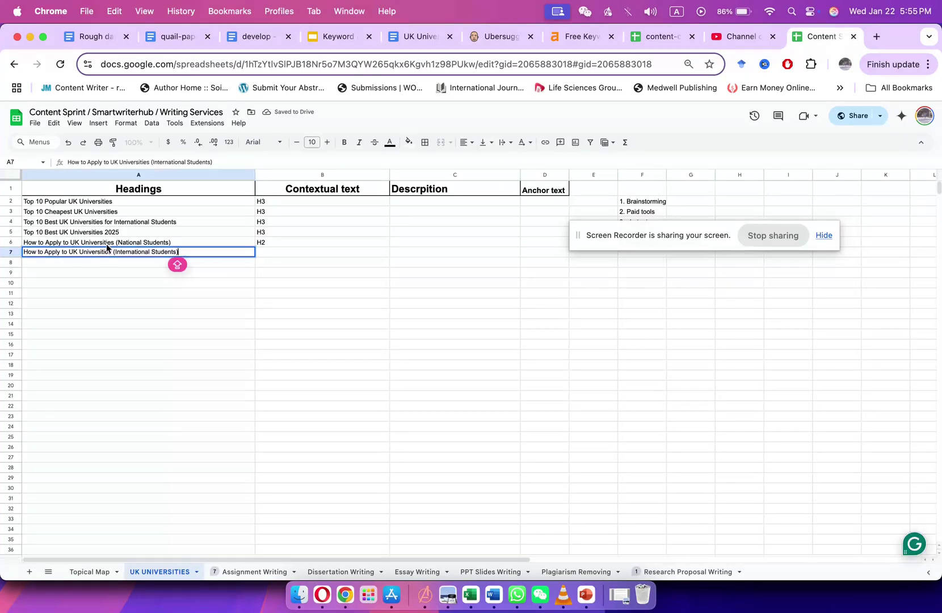
click(170, 243)
double_click(166, 242)
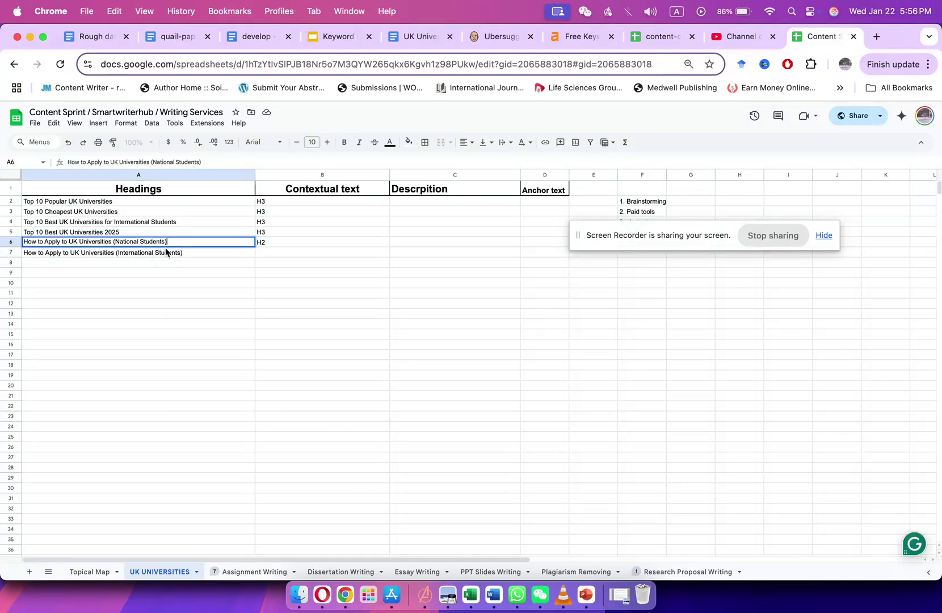
text(TERNA)
key(BackSpace)
key(BackSpace)
key(BackSpace)
key(BackSpace)
text(ernational studentys)
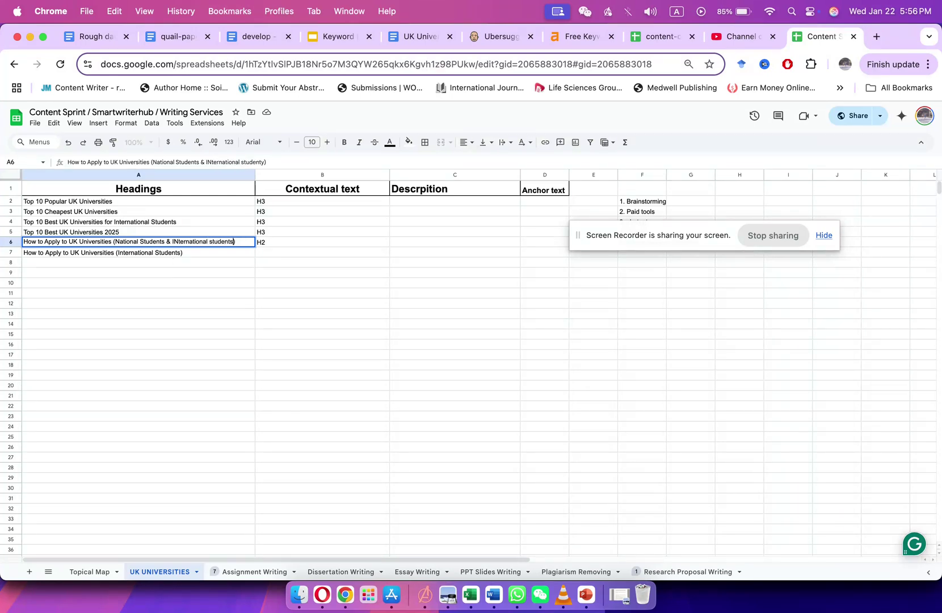
key(Return)
click(211, 307)
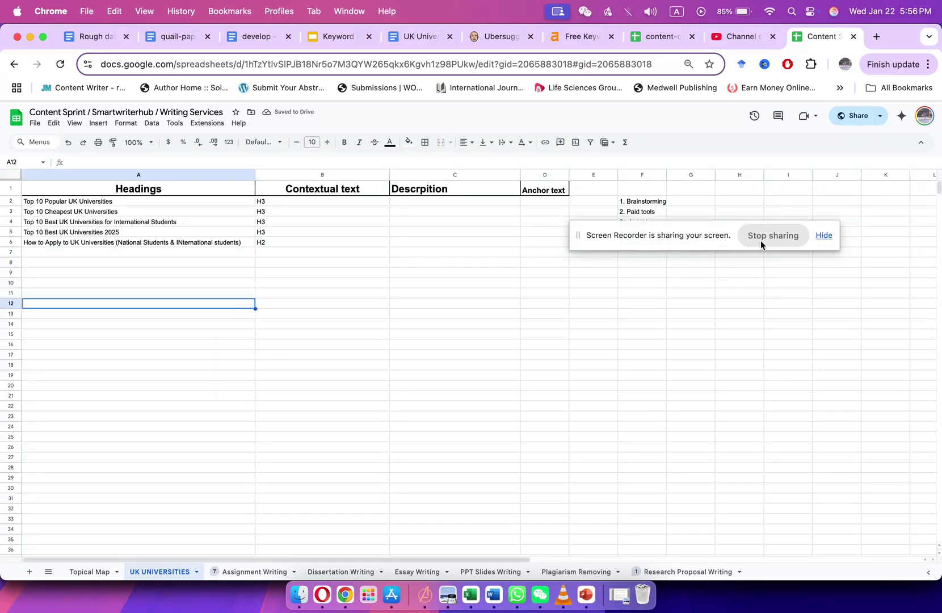
drag(675, 230, 744, 335)
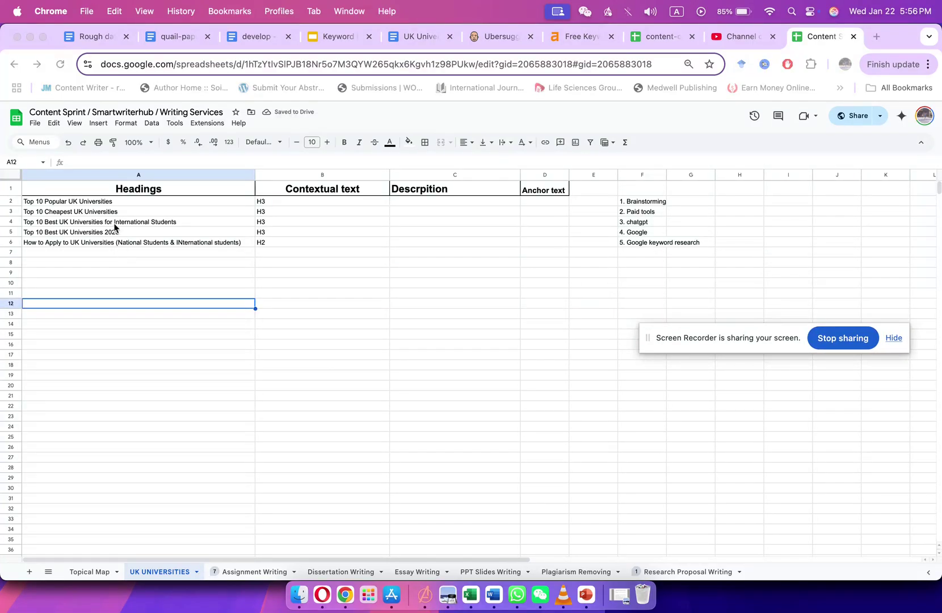
Insert a row above the first heading and enter "UK Universities" in A2.
click(103, 202)
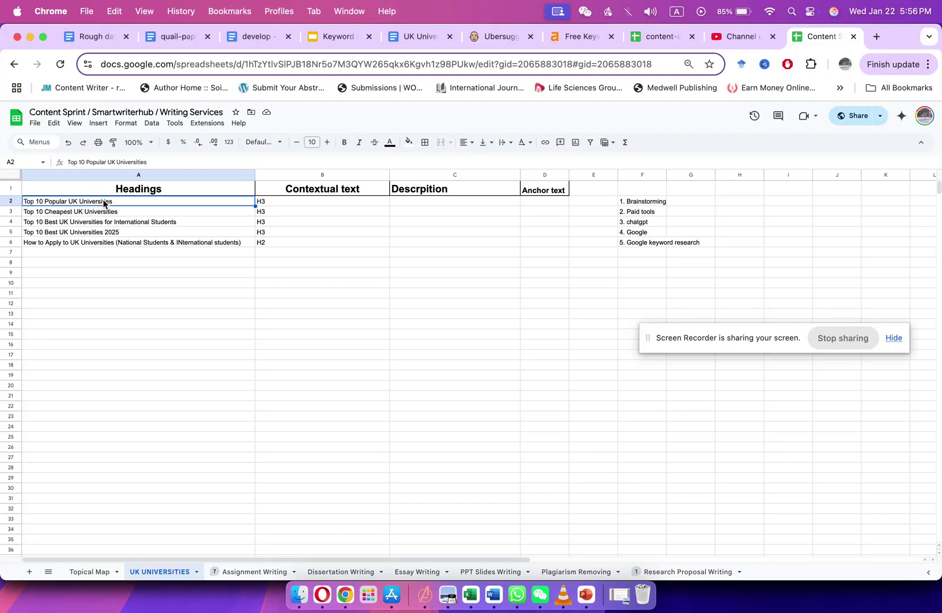
click(11, 202)
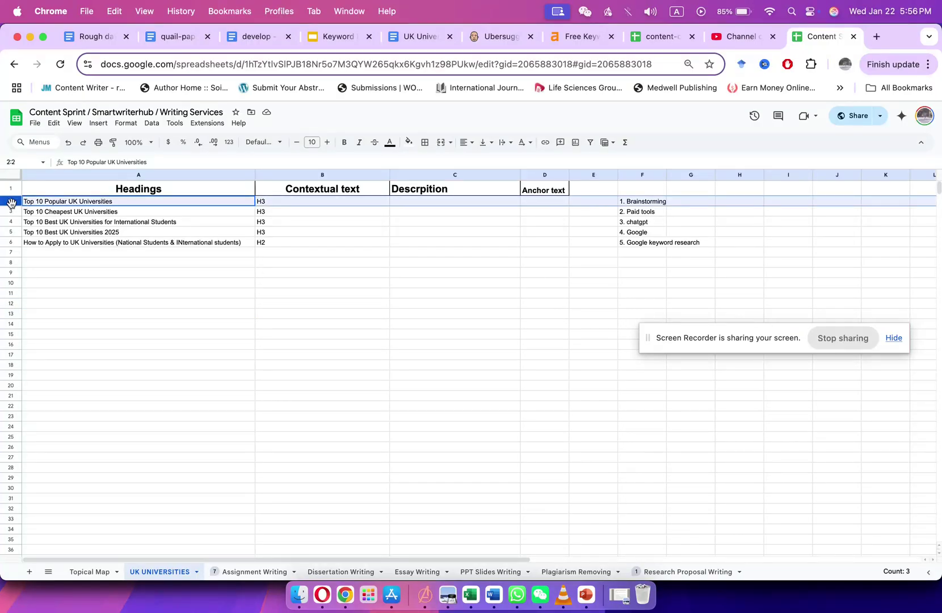
right_click(11, 202)
click(47, 280)
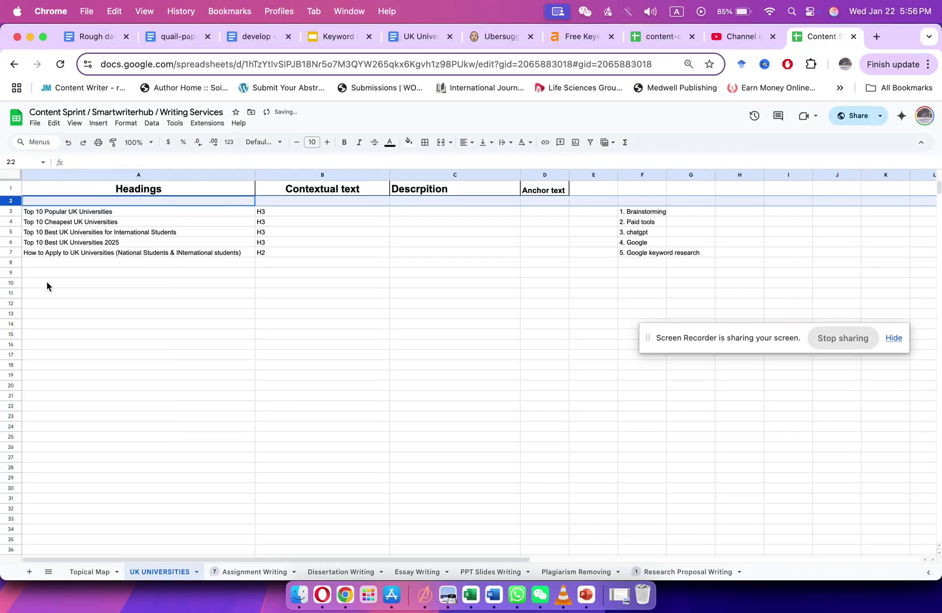
double_click(90, 199)
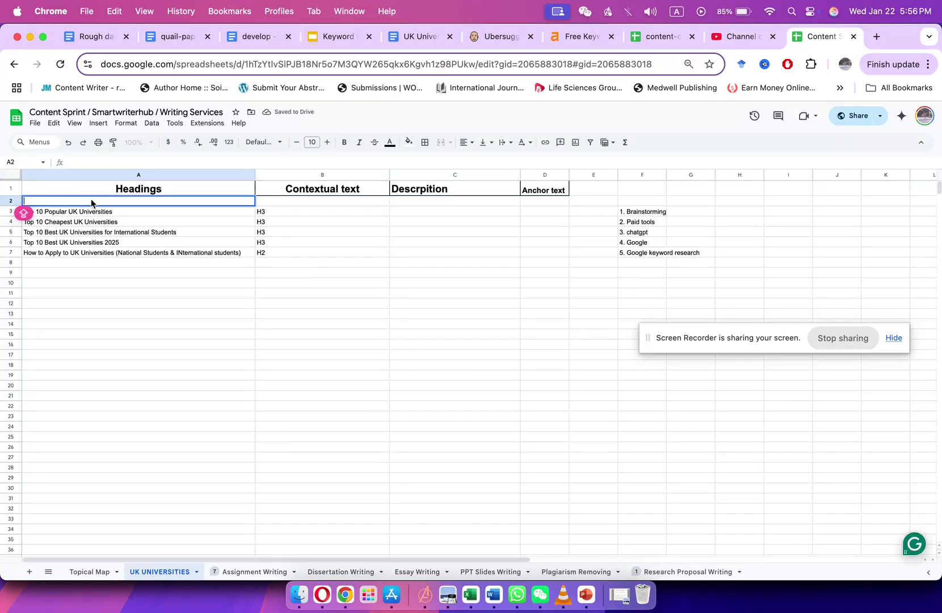
text(UK Universiti)
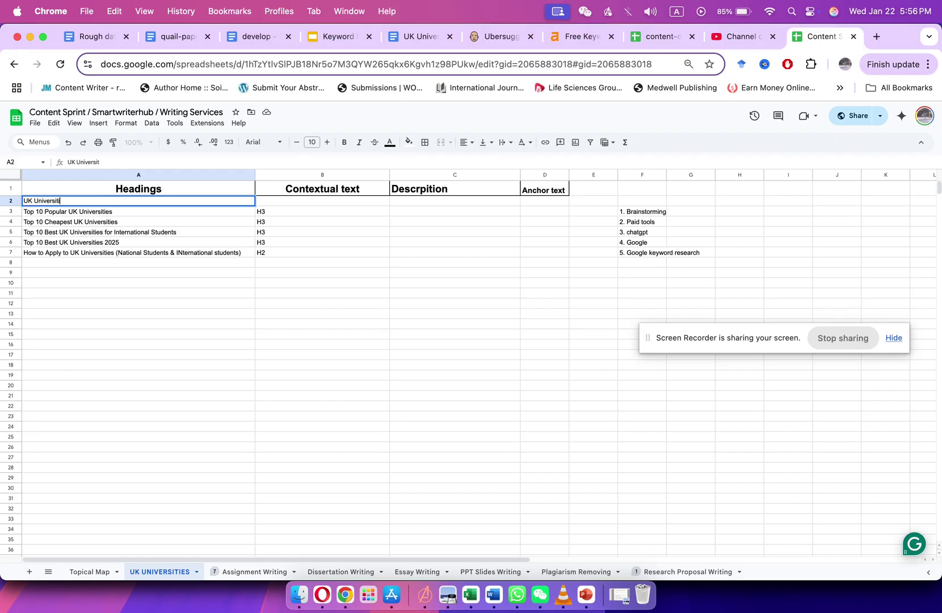
text(es)
key(Return)
Enter "search queries" in H1, make it bold and increase its font size by four points.
click(737, 192)
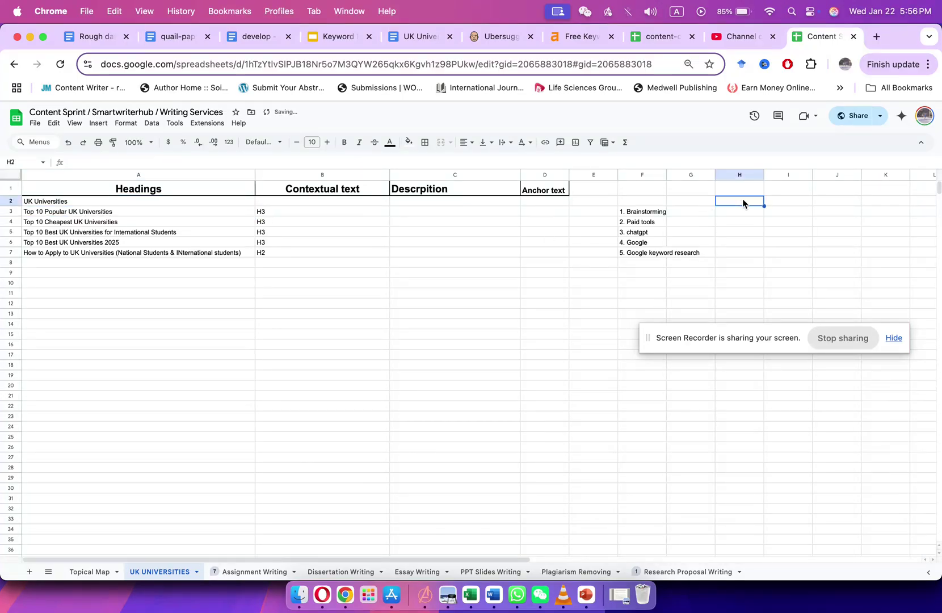
text(s)
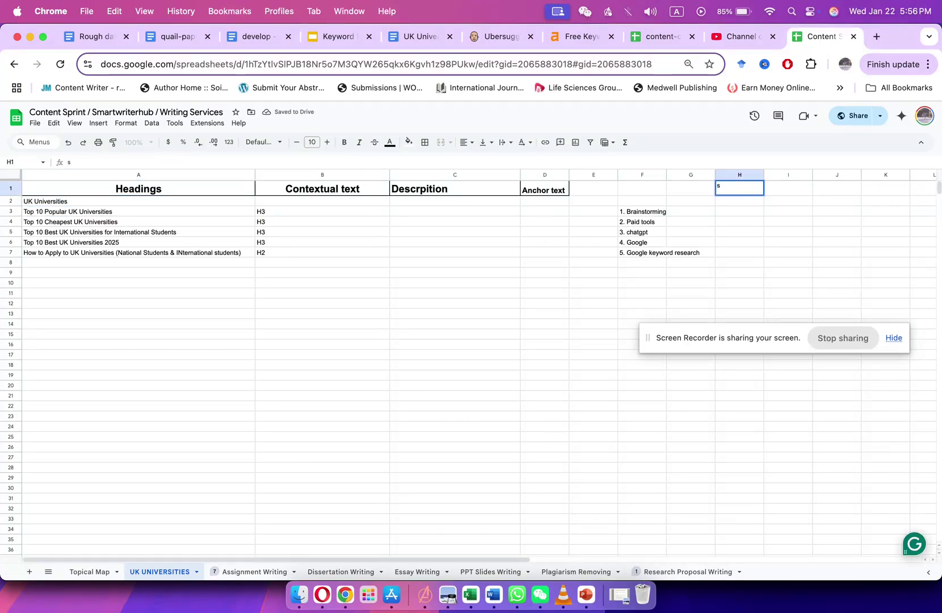
text(earch queries)
key(Return)
click(739, 188)
key(super+b)
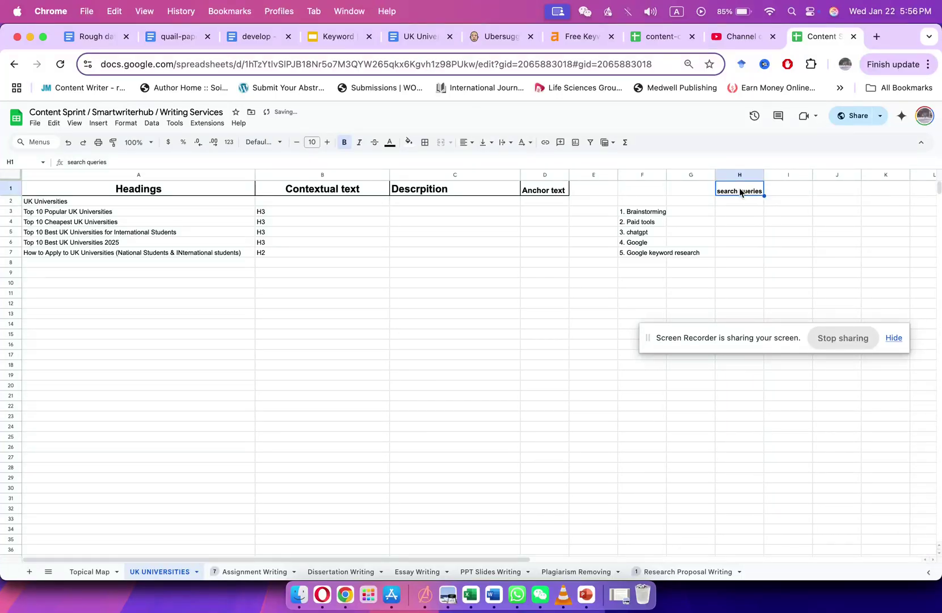
click(326, 142)
click(327, 142)
click(327, 142)
click(326, 142)
click(839, 257)
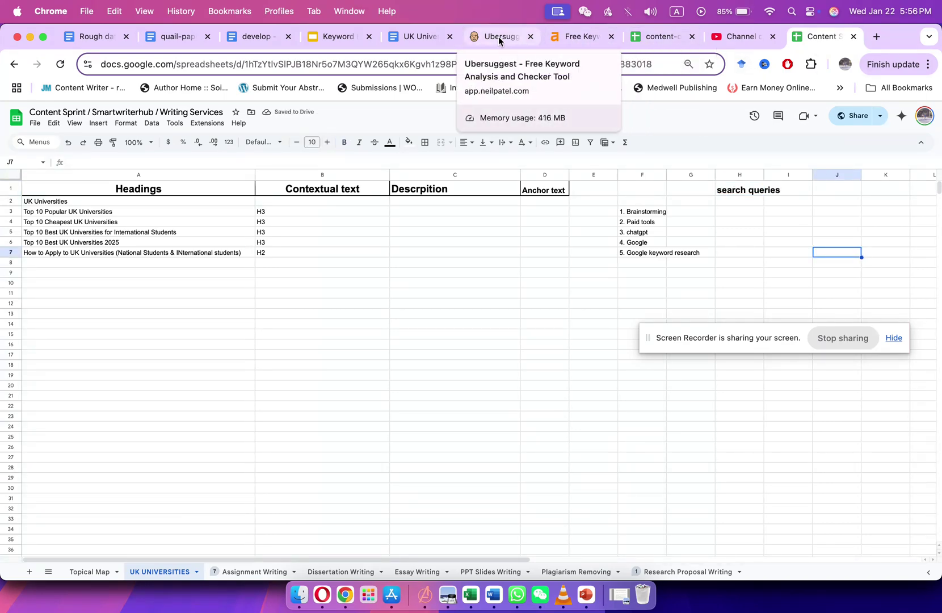
Switch to Ubersuggest, placing its browser tab beside the spreadsheet's, show the keyword suggestions and collapse the details of "uk universities".
drag(499, 36, 738, 36)
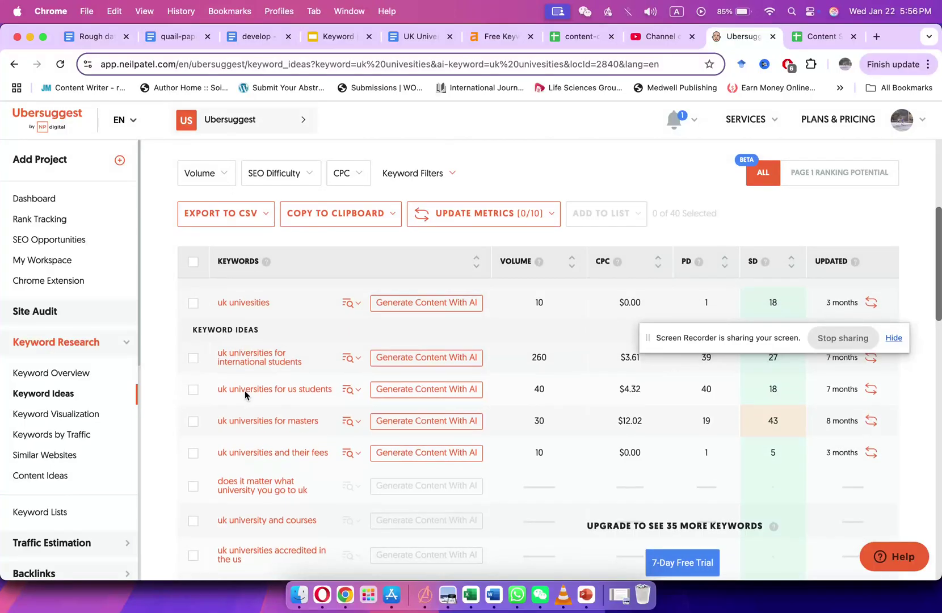
scroll(234, 287, up, 3)
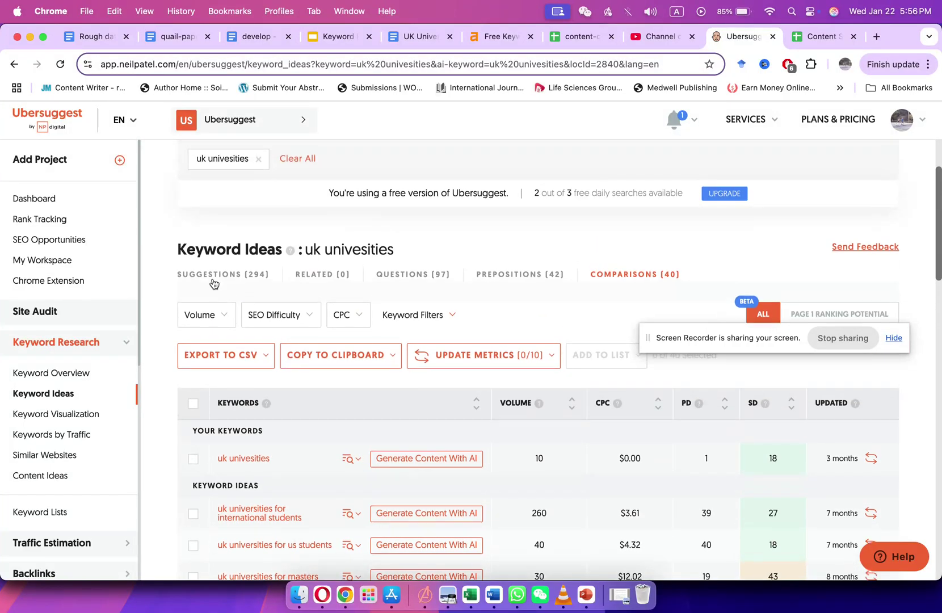
click(213, 279)
scroll(171, 386, down, 3)
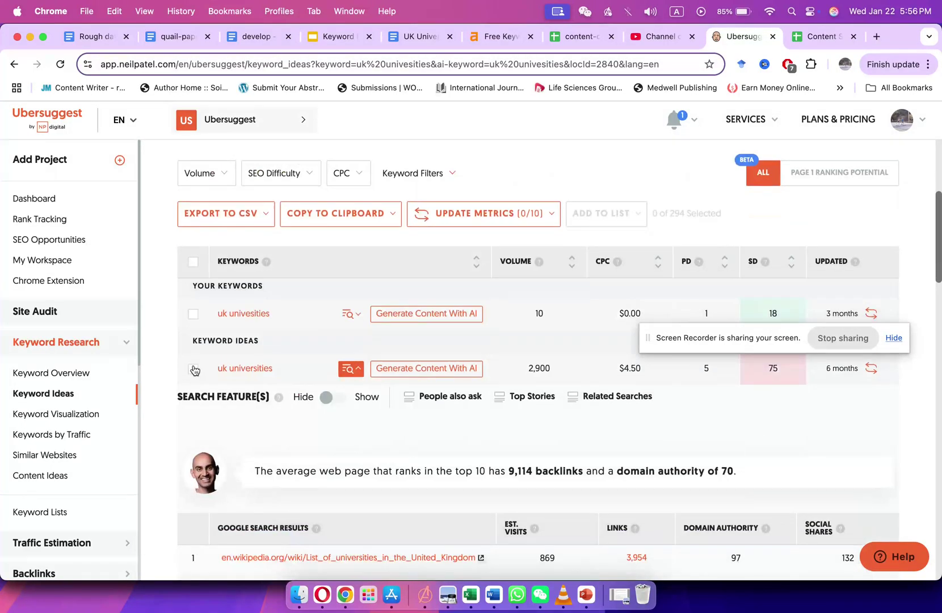
click(351, 369)
Select the nine suggested keywords from "uk universities" through "uk universities ranking 2024".
click(193, 370)
click(193, 401)
click(193, 432)
scroll(192, 434, down, 2)
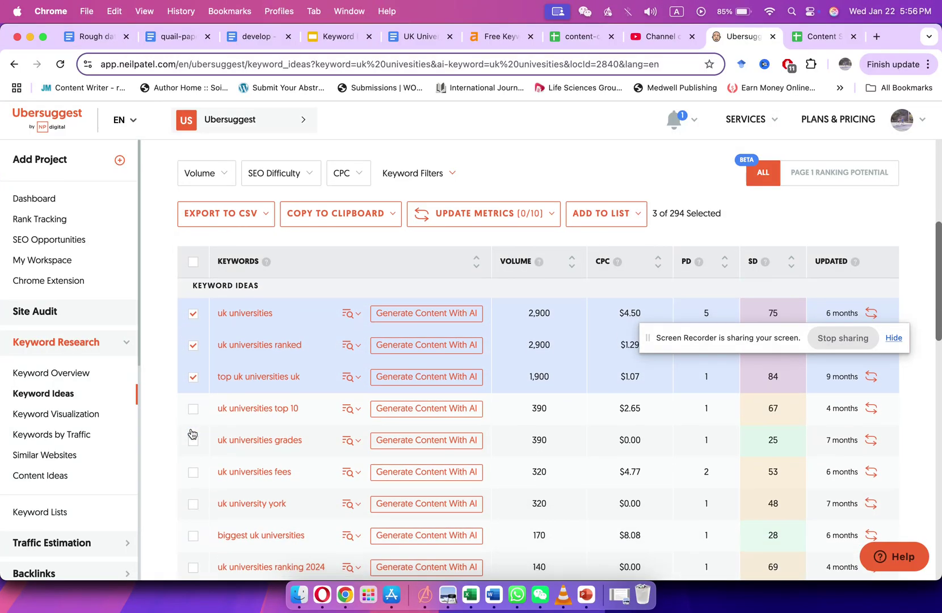
click(193, 549)
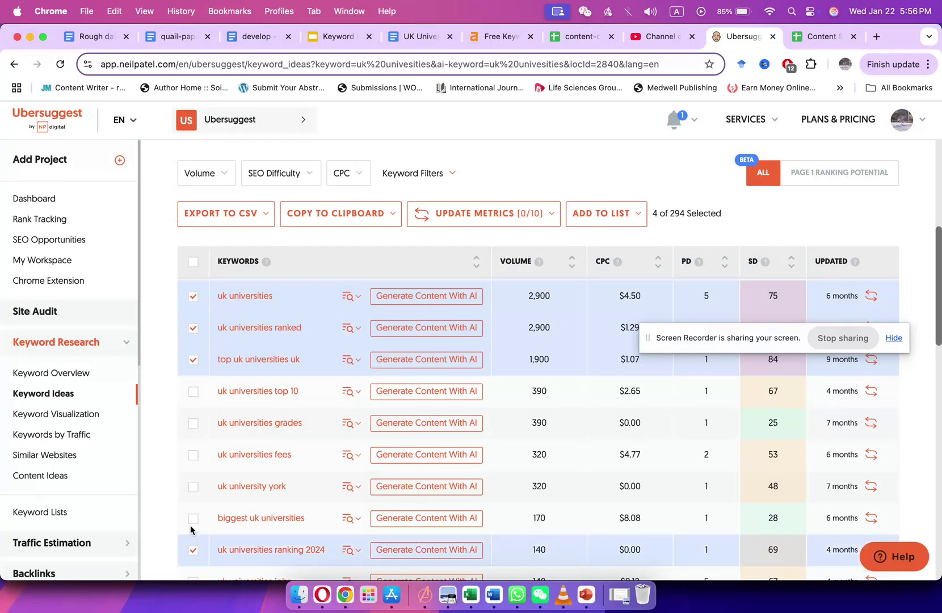
click(192, 517)
click(193, 486)
click(193, 455)
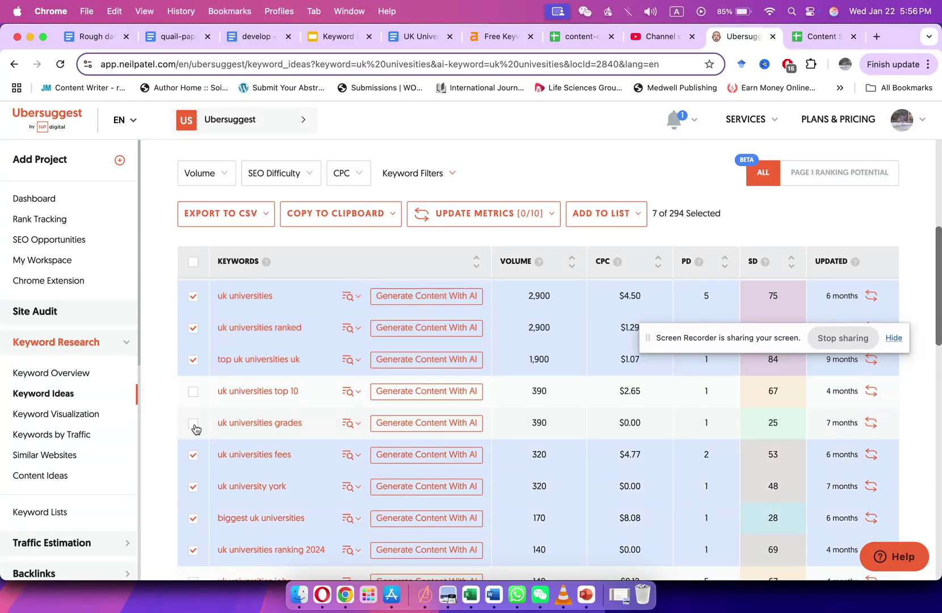
click(193, 423)
click(193, 391)
Copy only the selected keywords and paste them into the outline spreadsheet under search queries, starting at H2.
click(309, 222)
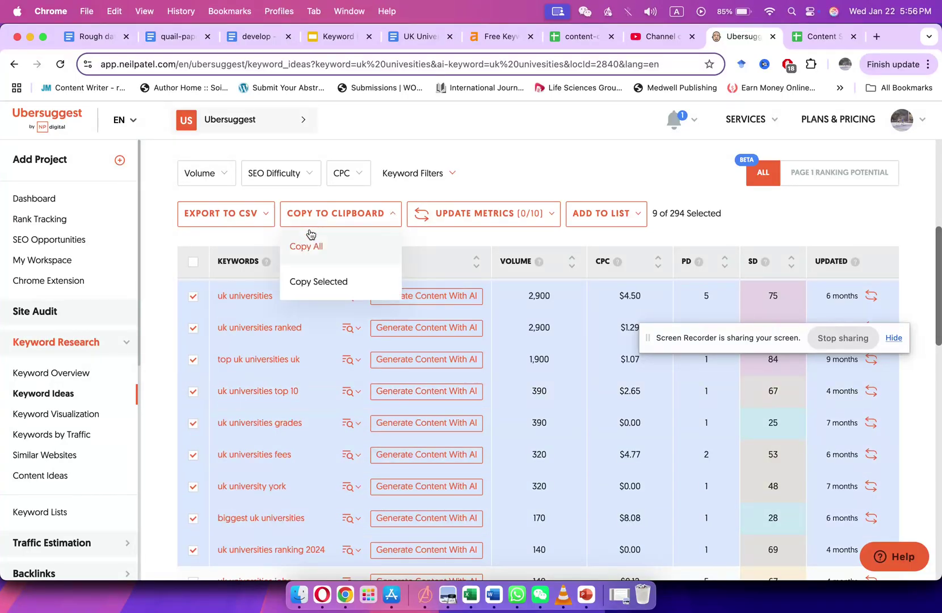
click(312, 282)
click(819, 36)
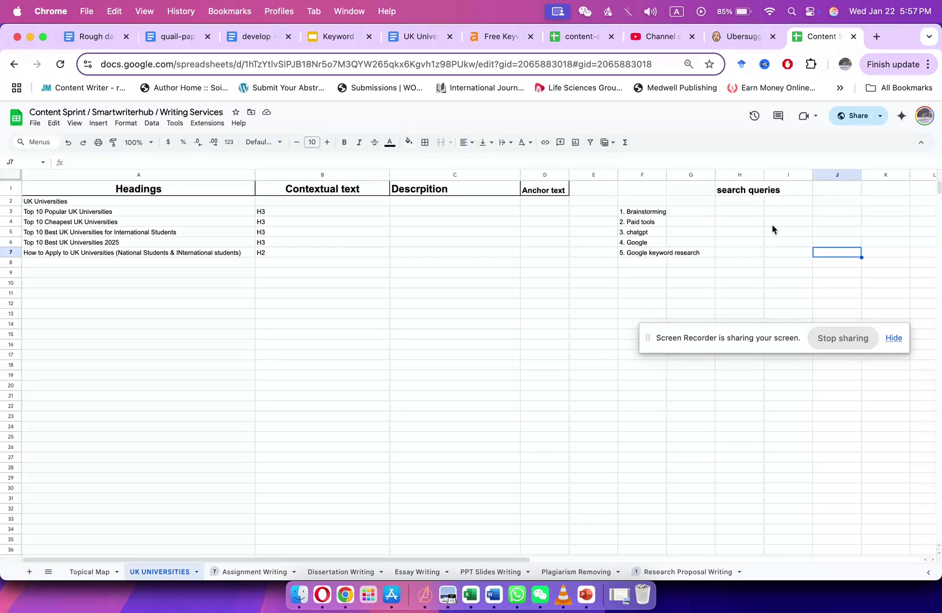
click(745, 202)
key(cmd+v)
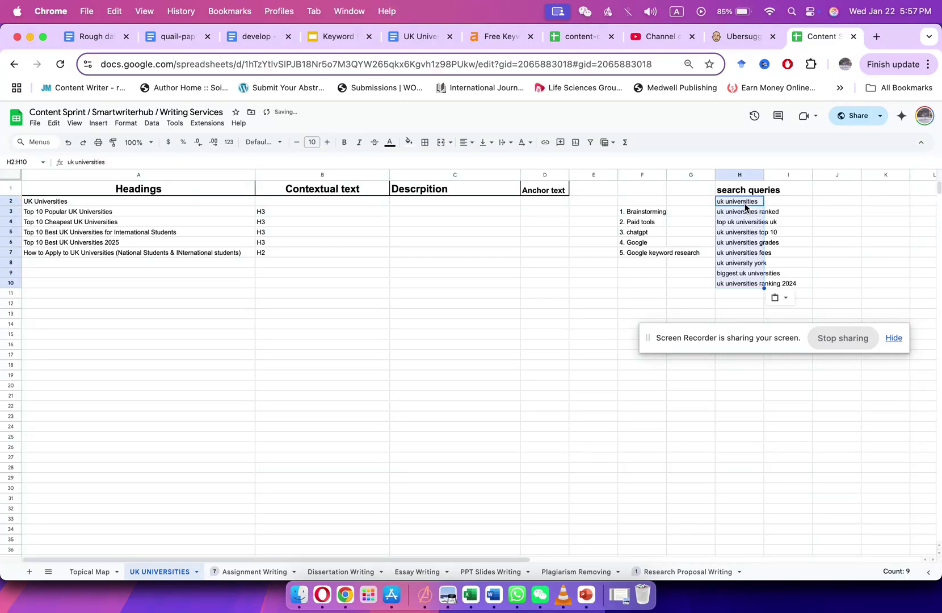
click(806, 253)
In Ubersuggest, show the question keywords and select the four from "why to study in the uk" through "how to apply uk universities".
click(738, 37)
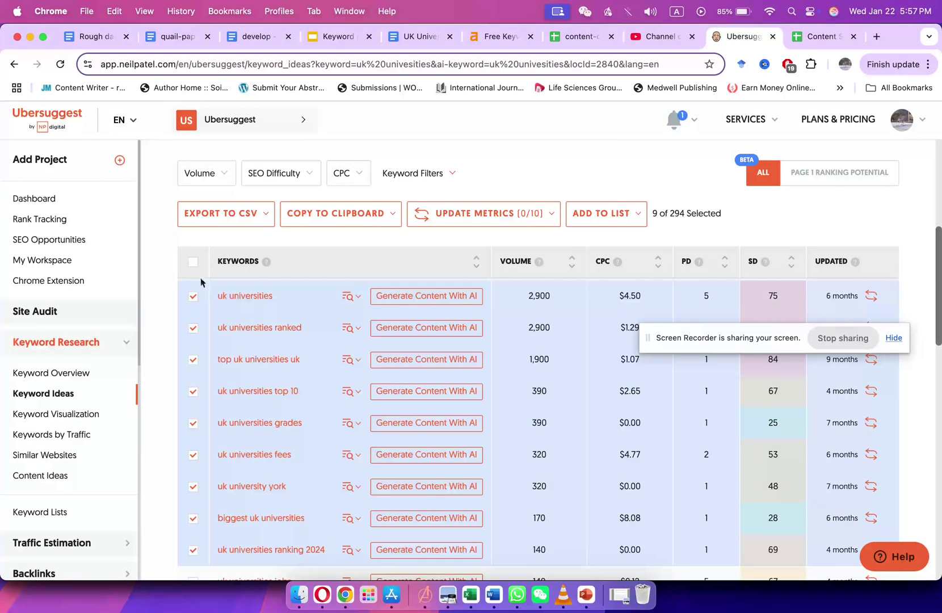
scroll(209, 333, down, 1)
scroll(209, 334, up, 5)
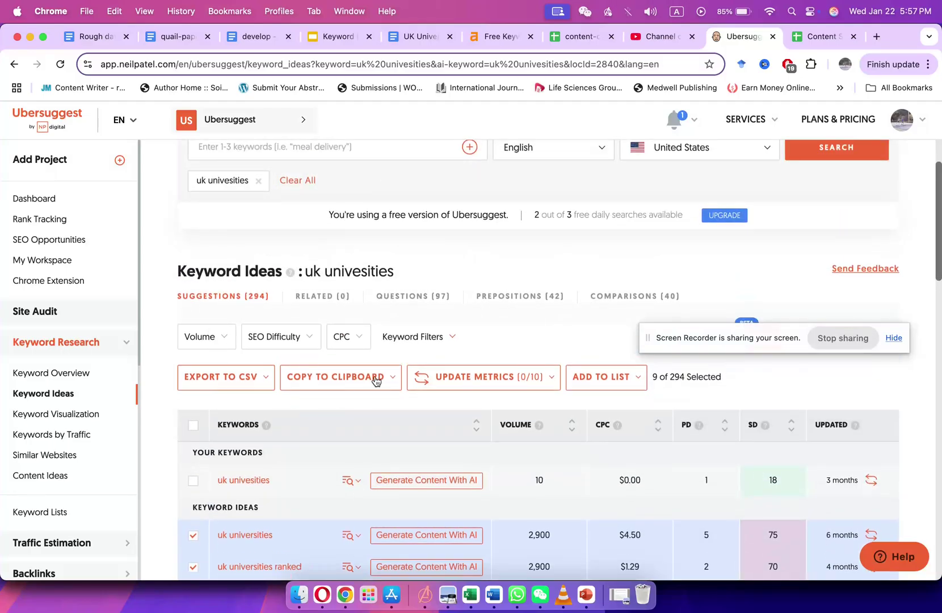
click(403, 301)
scroll(299, 421, down, 5)
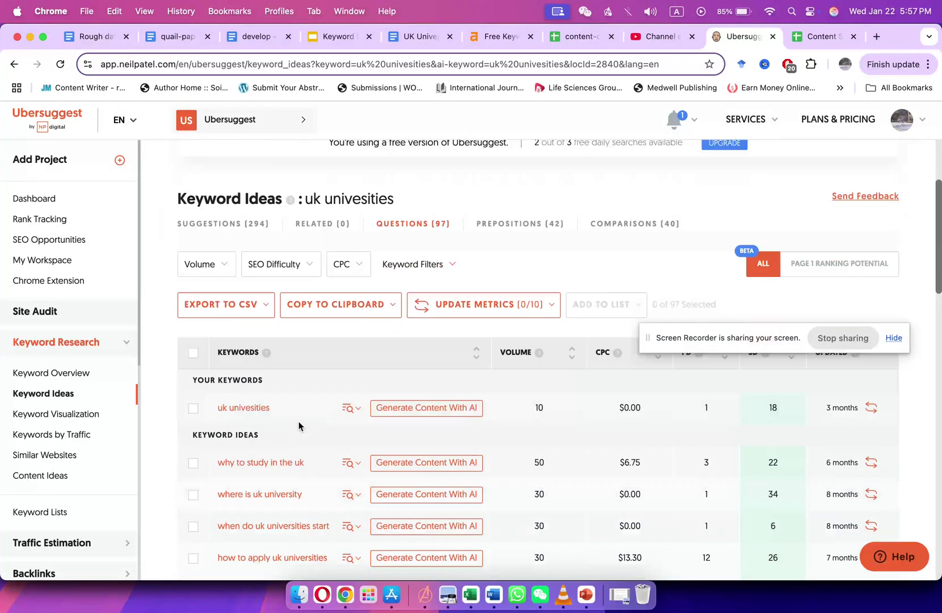
click(193, 389)
click(193, 420)
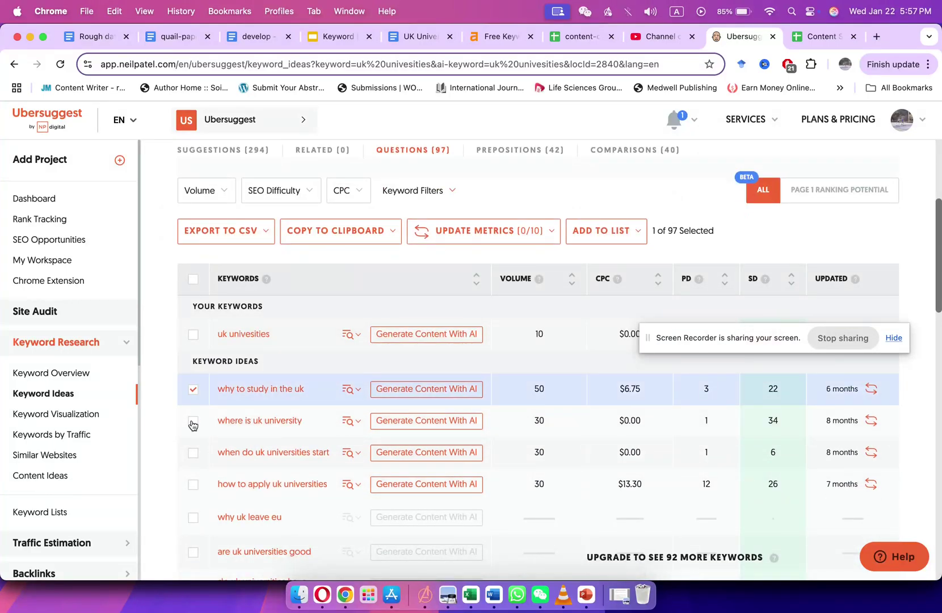
click(192, 452)
click(192, 484)
Copy the selected question keywords and paste them into the spreadsheet's search queries list, starting at H11.
click(342, 236)
click(335, 295)
click(809, 39)
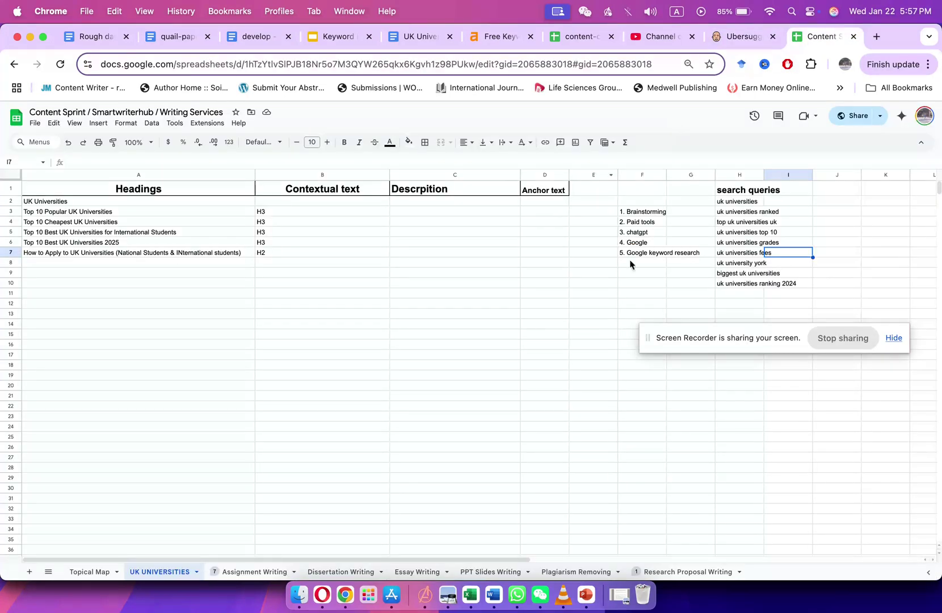
click(730, 291)
key(super+v)
In Ubersuggest, select and copy the preposition keywords "english for universities" and "universities near london uk", and return to the spreadsheet.
click(731, 37)
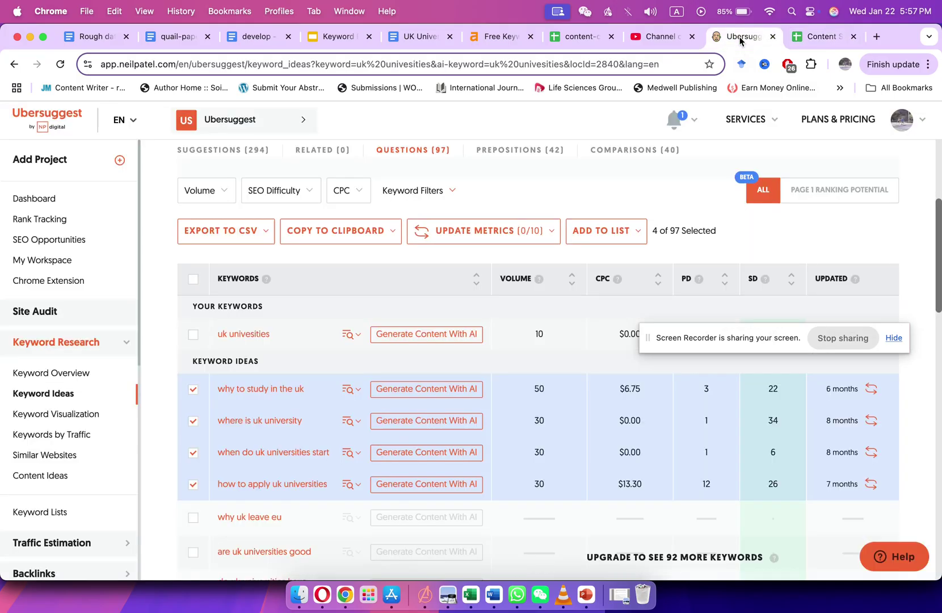
scroll(375, 306, up, 1)
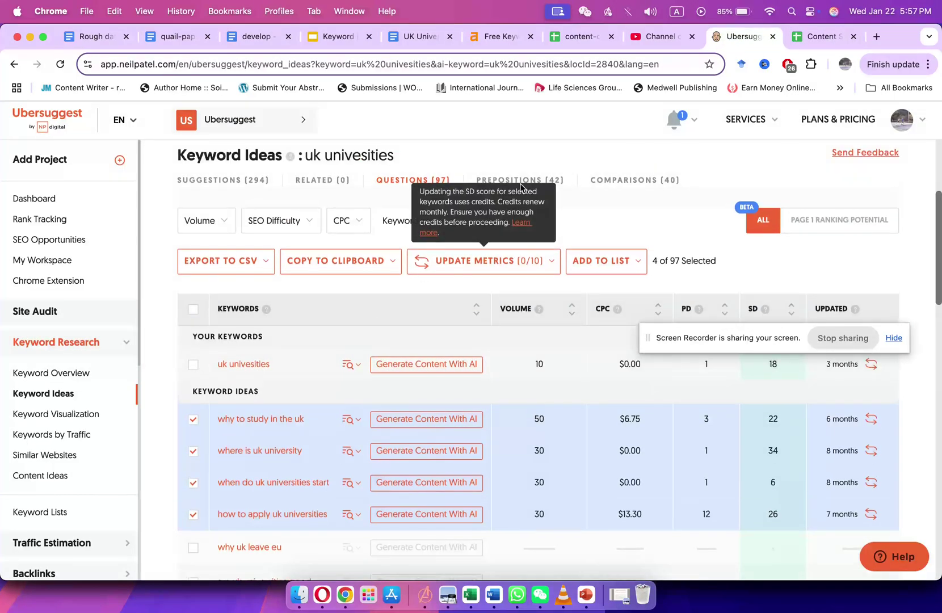
click(521, 181)
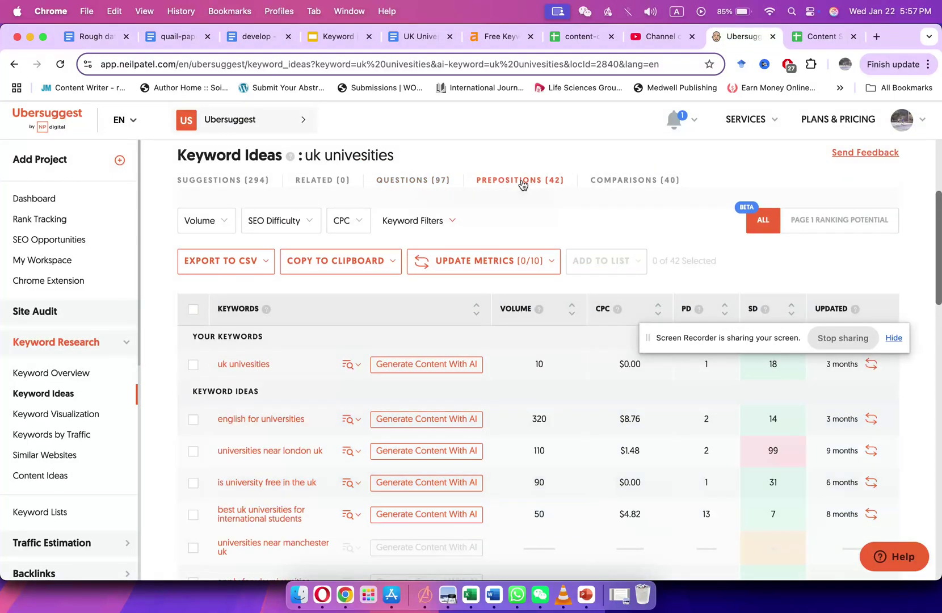
click(193, 421)
click(192, 452)
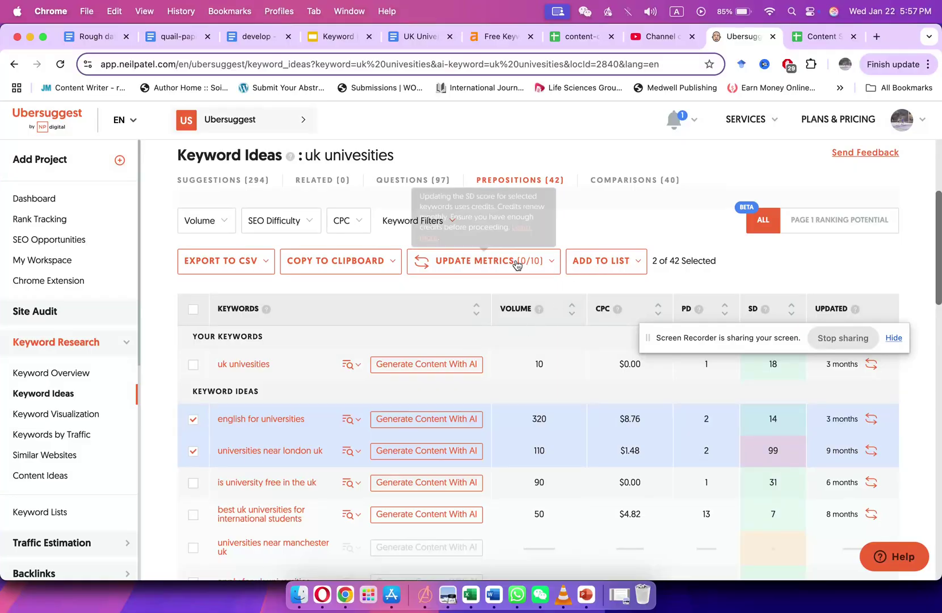
click(397, 261)
click(323, 326)
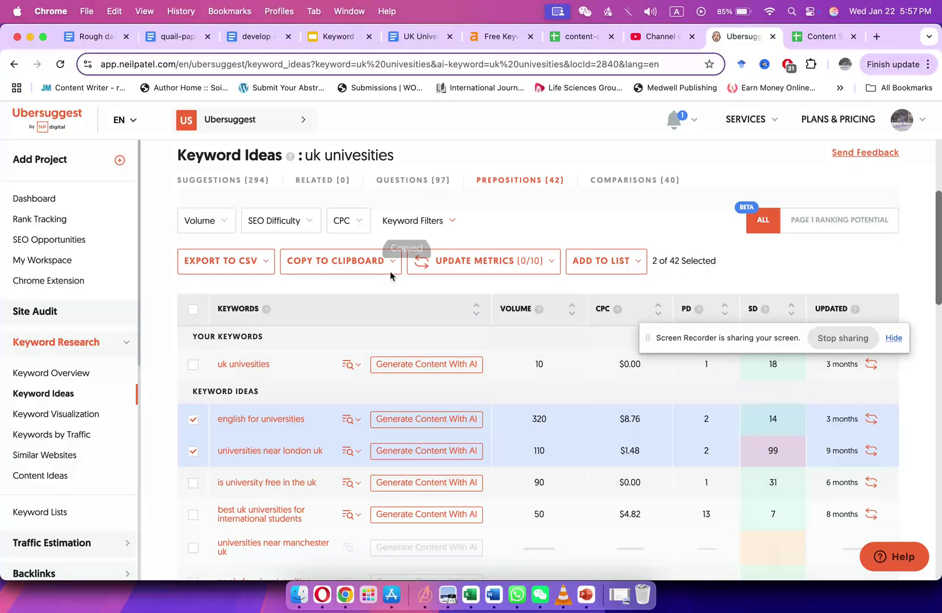
click(821, 37)
click(701, 396)
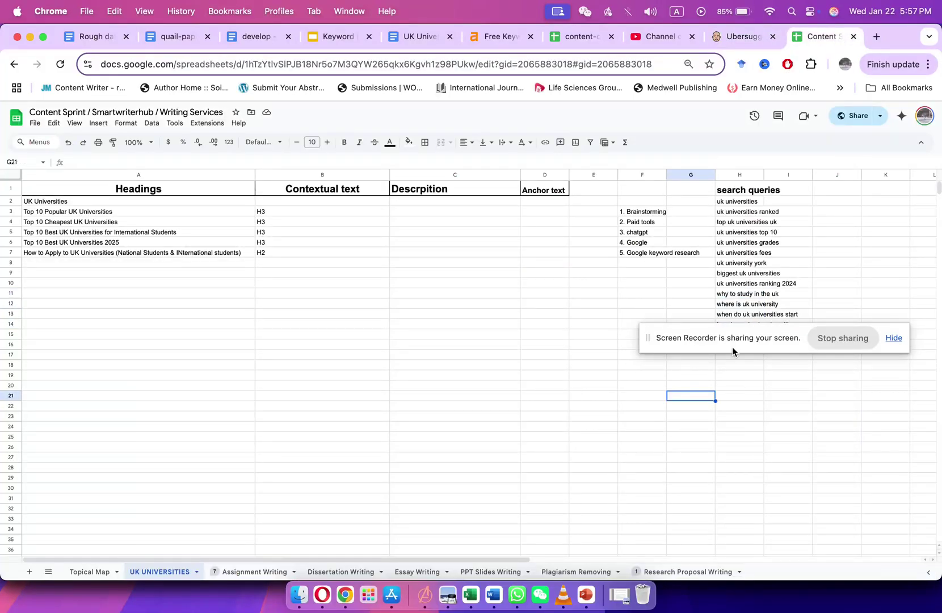
drag(734, 343, 295, 537)
key(ctrl+v)
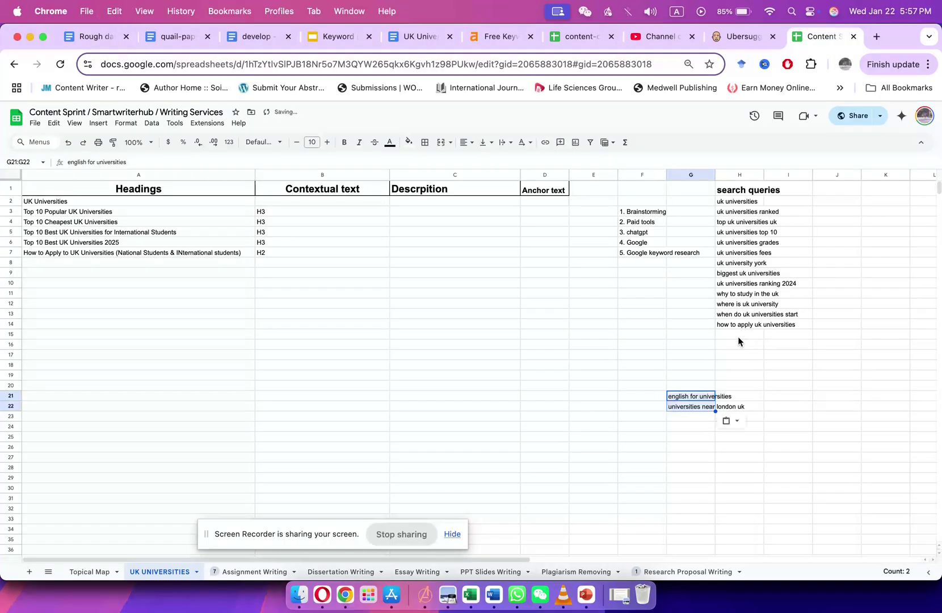
key(ctrl+z)
Paste the two copied preposition keywords into the search queries list, starting at H15.
click(736, 334)
key(cmd+v)
In Ubersuggest, show the comparison keywords and select "uk universities for international students" and "uk universities for us students".
click(740, 36)
click(637, 181)
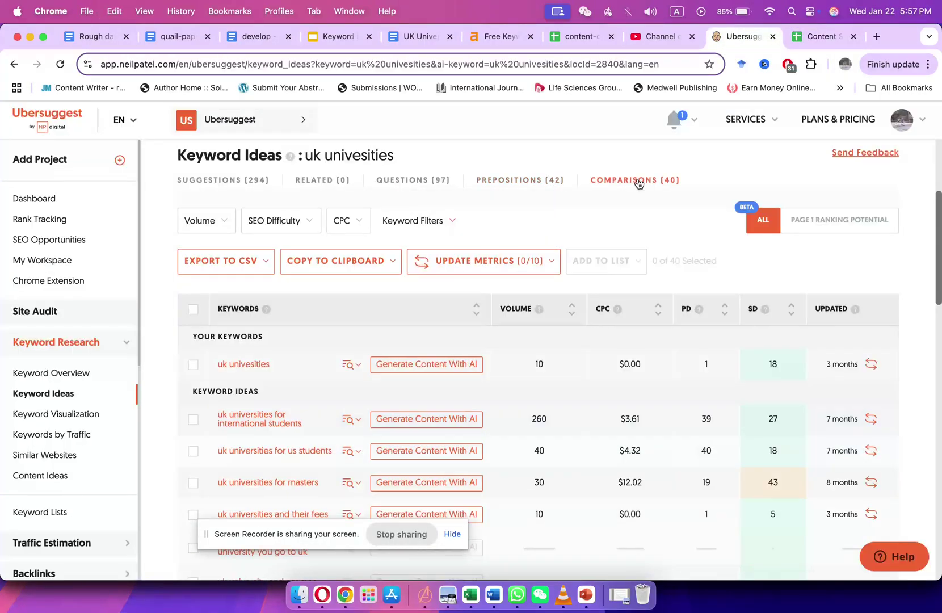
click(193, 420)
click(193, 451)
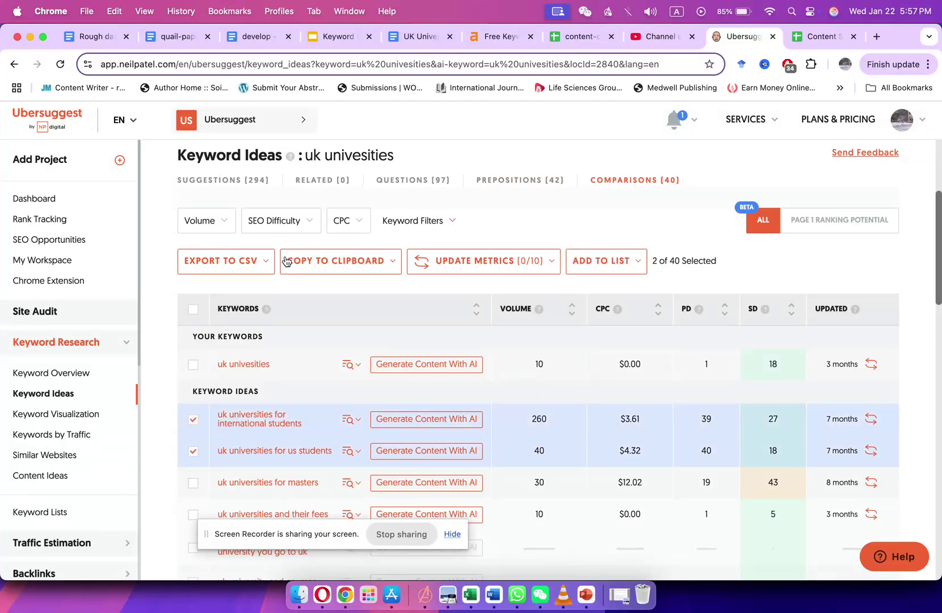
Copy the selected comparison keywords and paste them into the spreadsheet's search queries list, starting at H17.
click(305, 263)
click(315, 329)
click(817, 37)
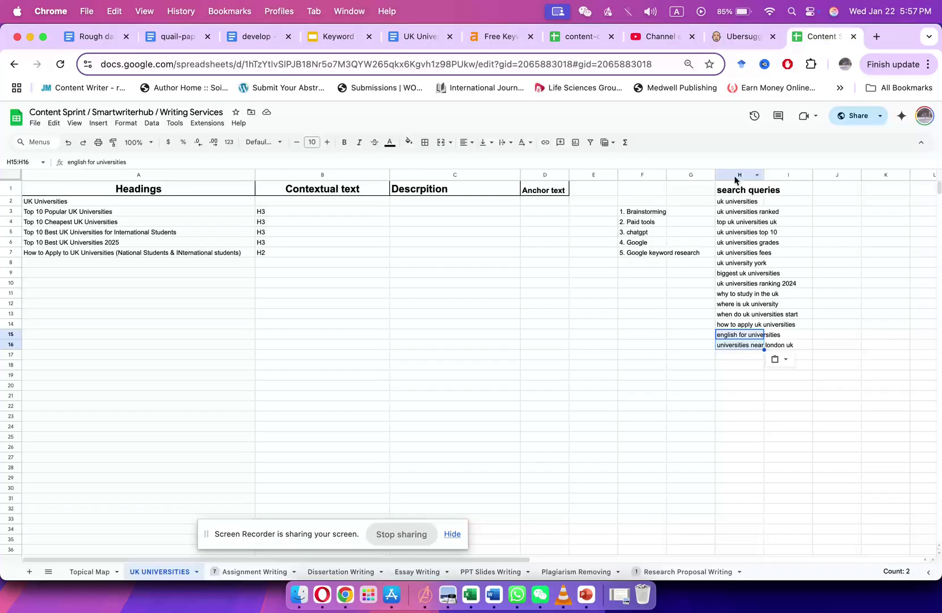
click(747, 355)
key(super+v)
click(650, 376)
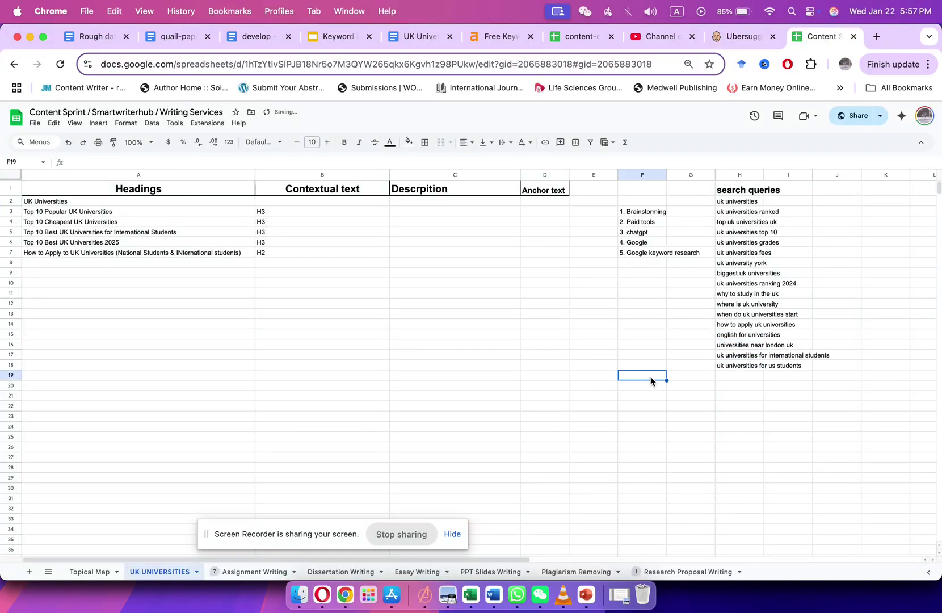
drag(738, 202, 731, 369)
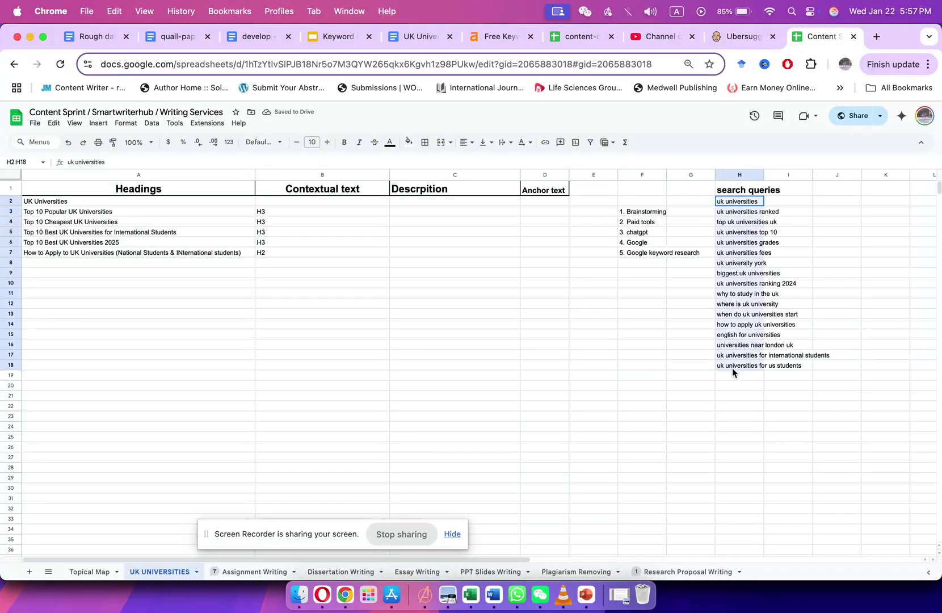
click(661, 379)
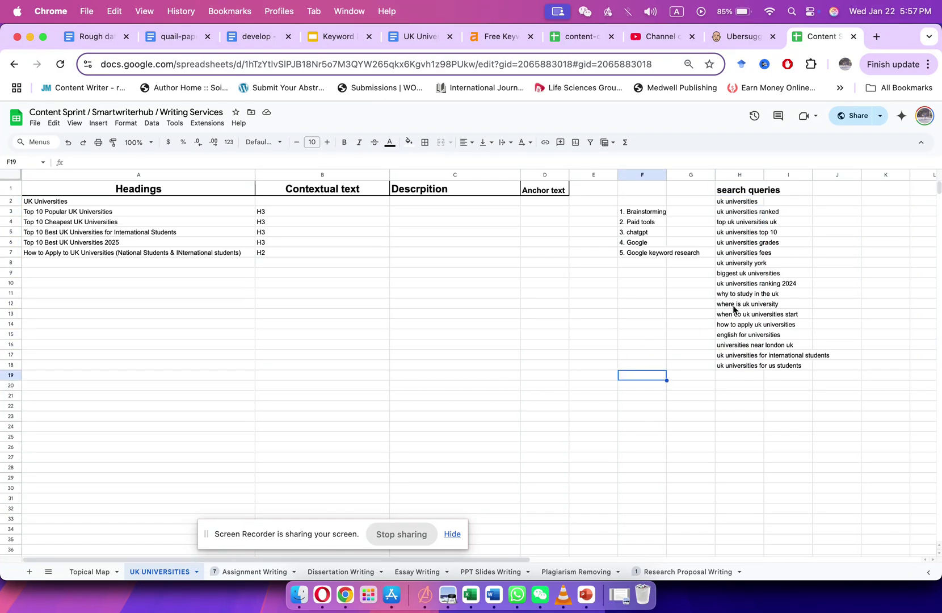
drag(738, 201, 733, 369)
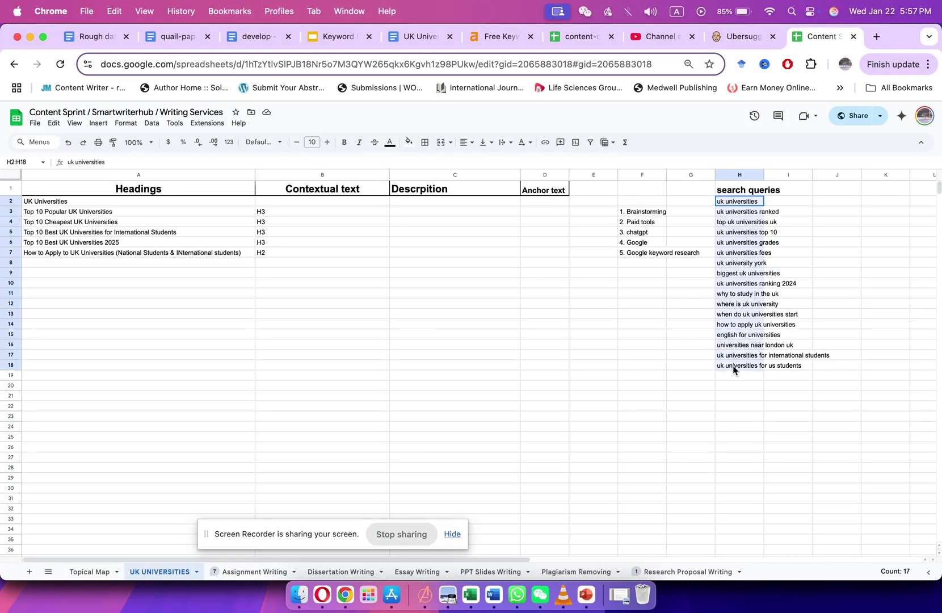
click(752, 203)
Copy the query "uk universities ranked" from H3, insert a row above row 3 and paste the query into A3.
click(746, 213)
double_click(745, 212)
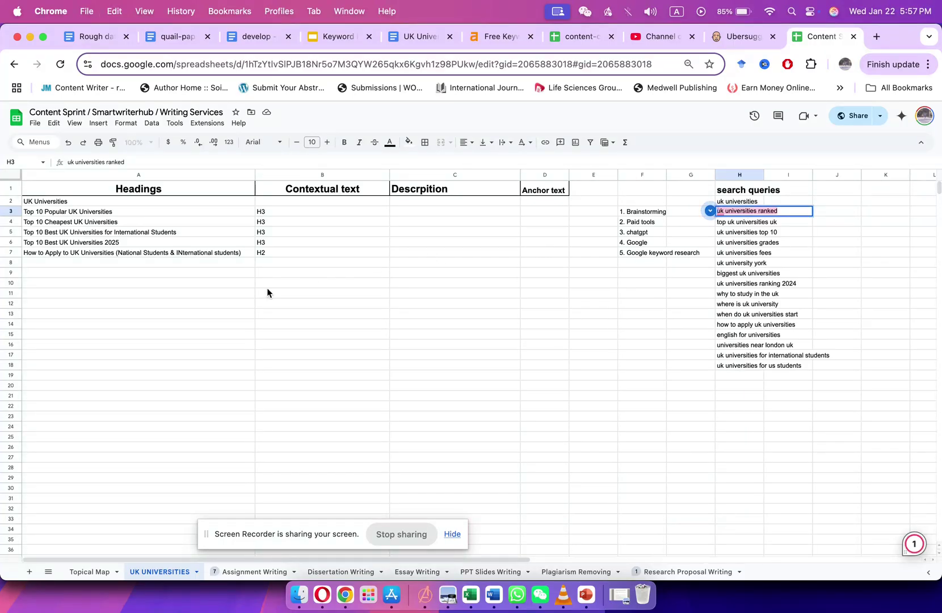
click(15, 213)
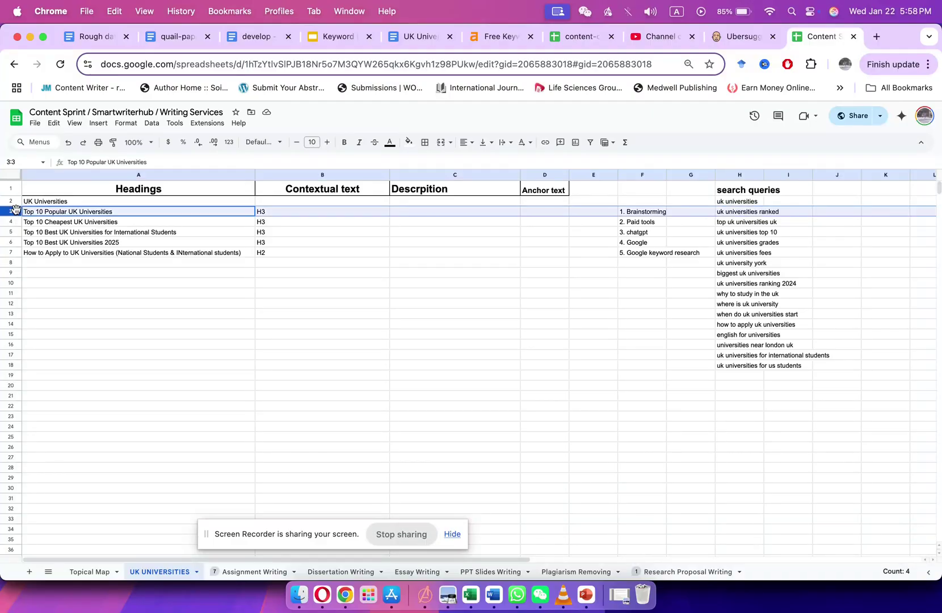
right_click(15, 212)
click(44, 290)
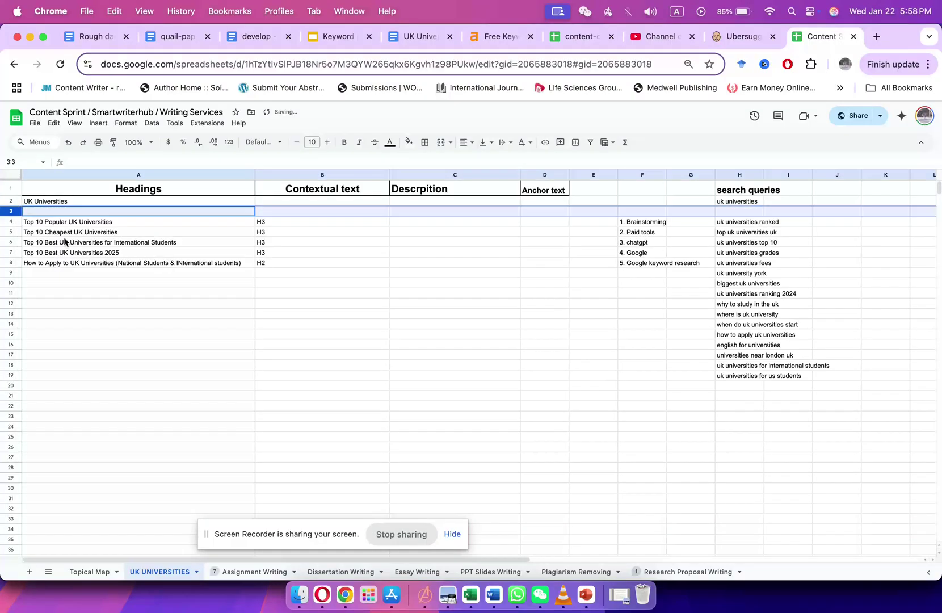
click(65, 213)
key(super+v)
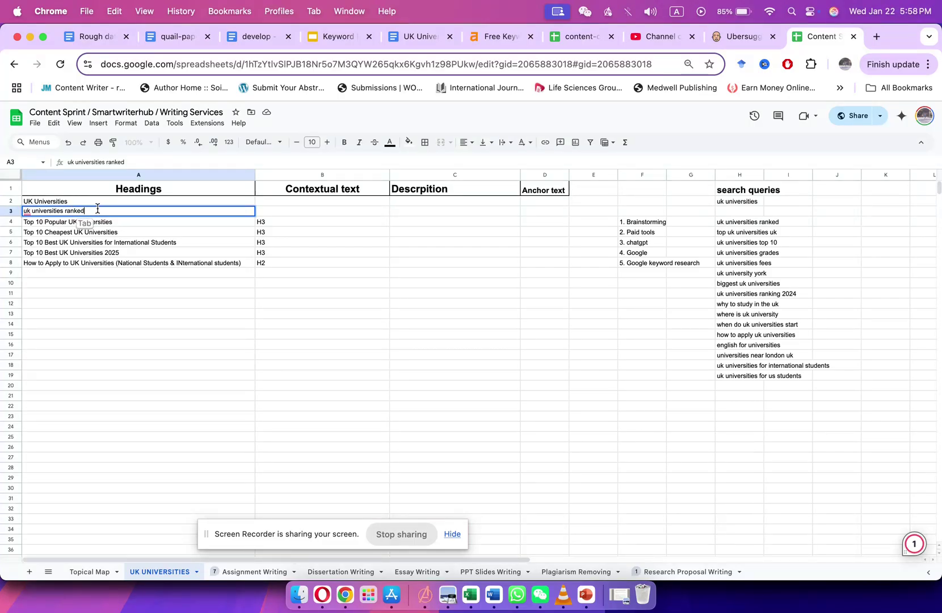
Switch to ChatGPT in Opera and send the prompt "make a quetsion for thius kwyword: uk universities ranked".
click(322, 594)
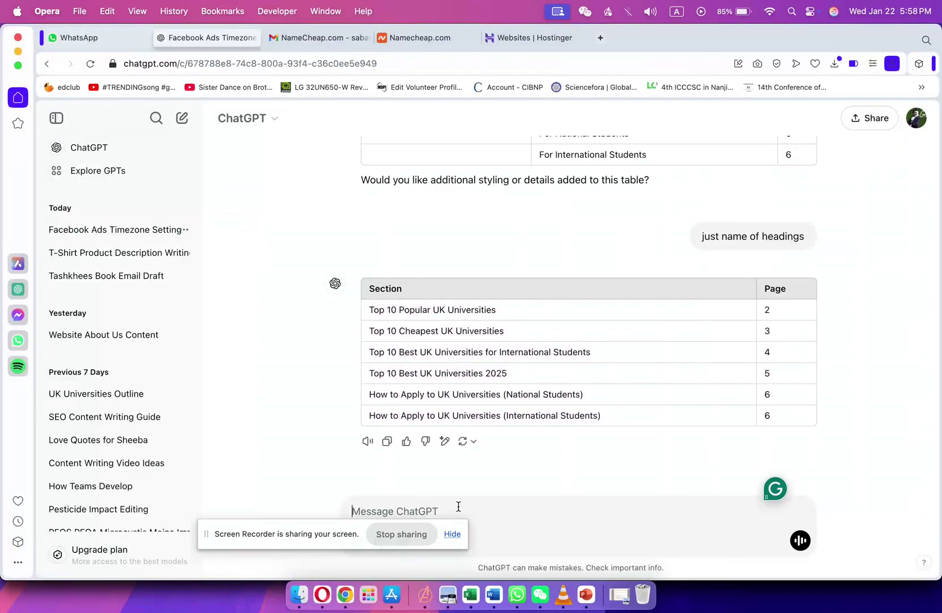
text(make a quetsion fo)
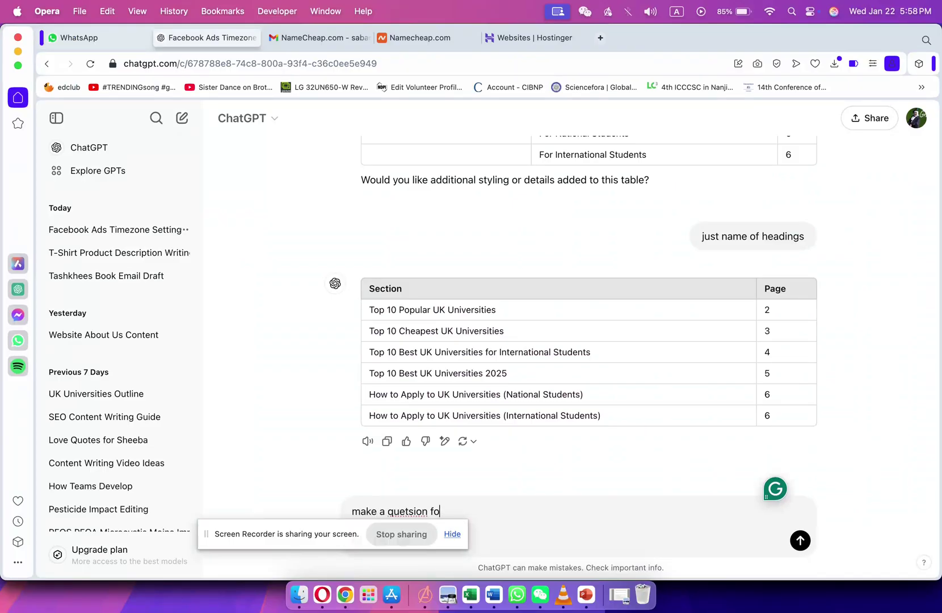
text(r thius kwyword: uk universities ranked)
key(Return)
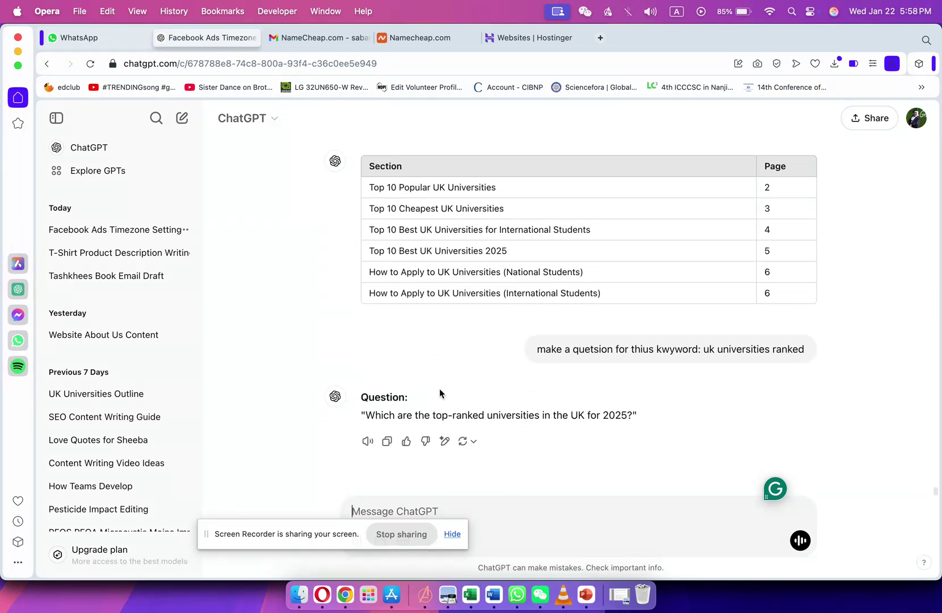
Send ChatGPT the follow-up prompt "use the main exact leyword".
drag(366, 415, 631, 415)
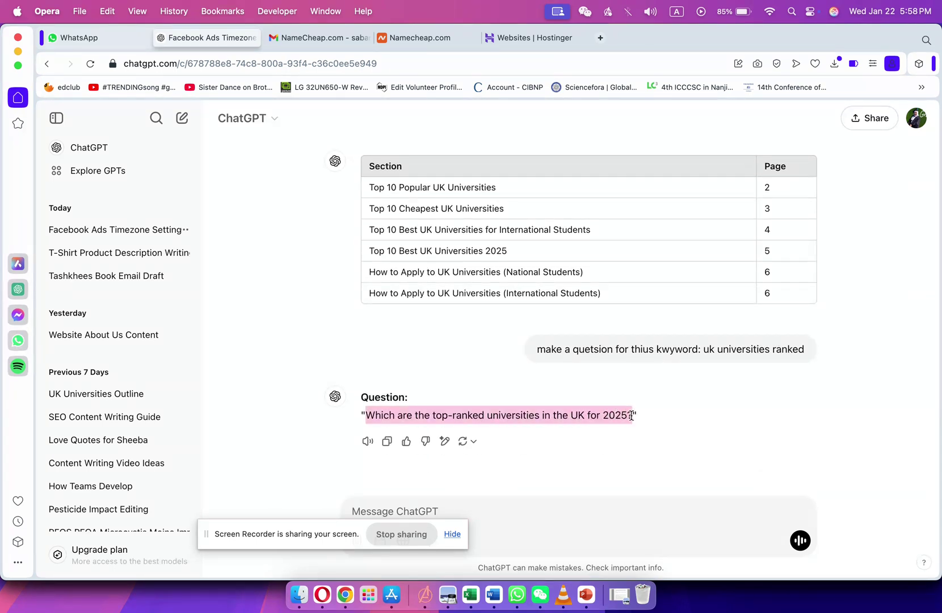
click(527, 506)
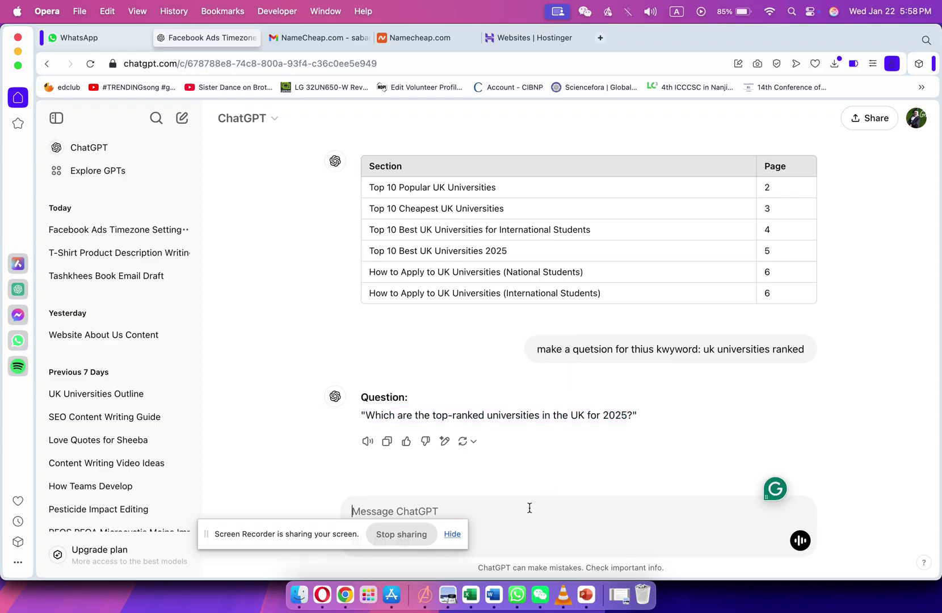
text(use the main )
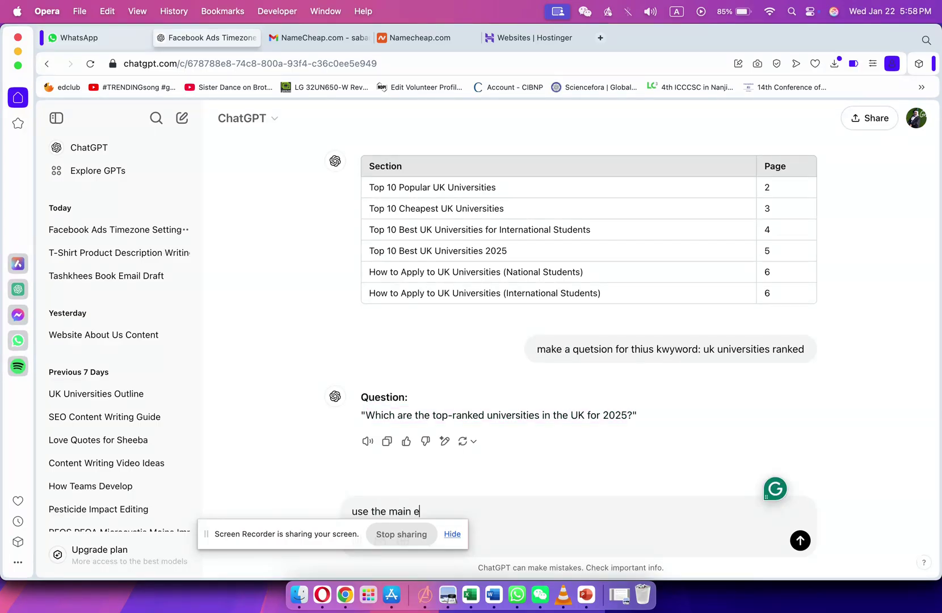
text(exact leyword)
key(Return)
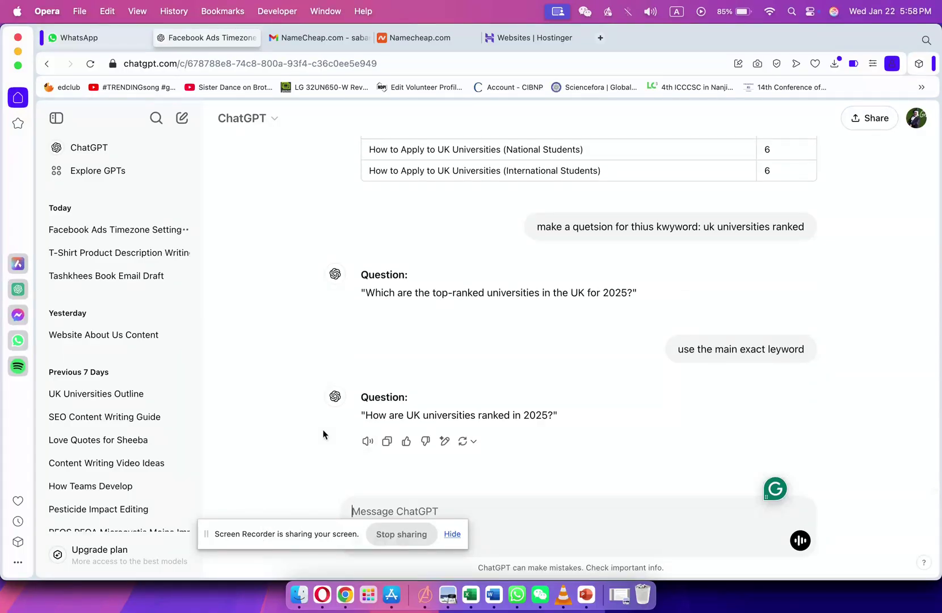
Copy the latest suggested question, then send ChatGPT the follow-up "this is not sitable, any more ideas".
drag(372, 415, 553, 418)
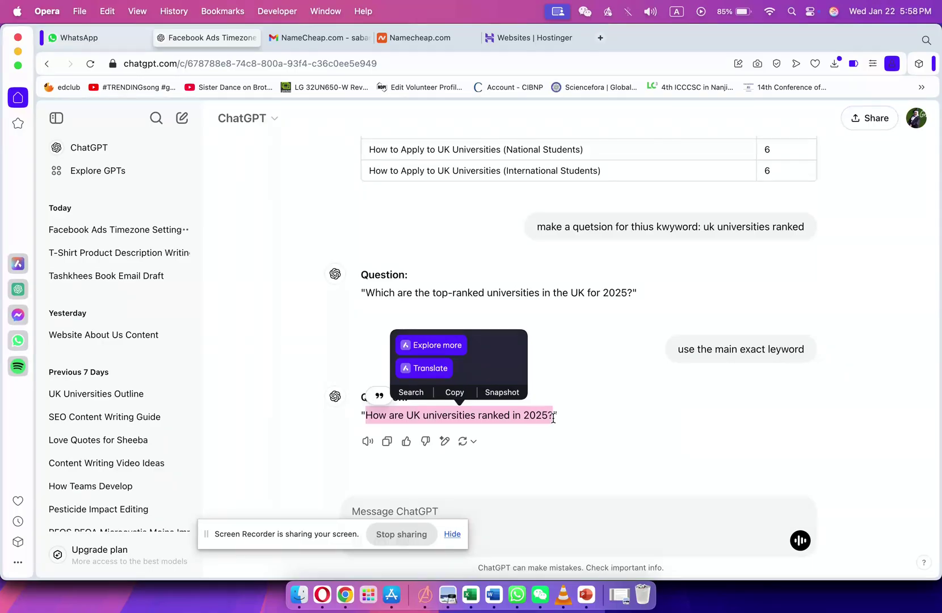
key(super+c)
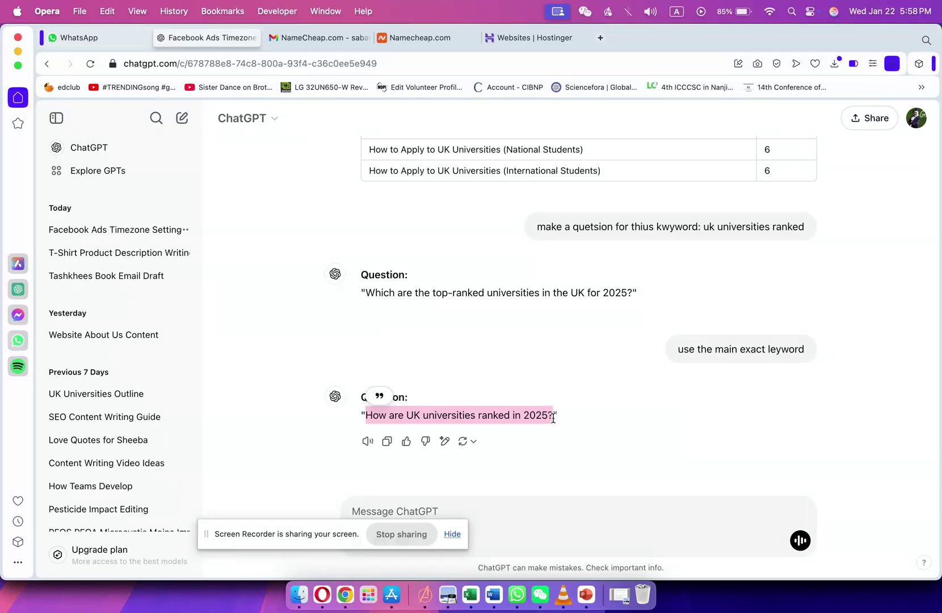
click(451, 504)
text(t)
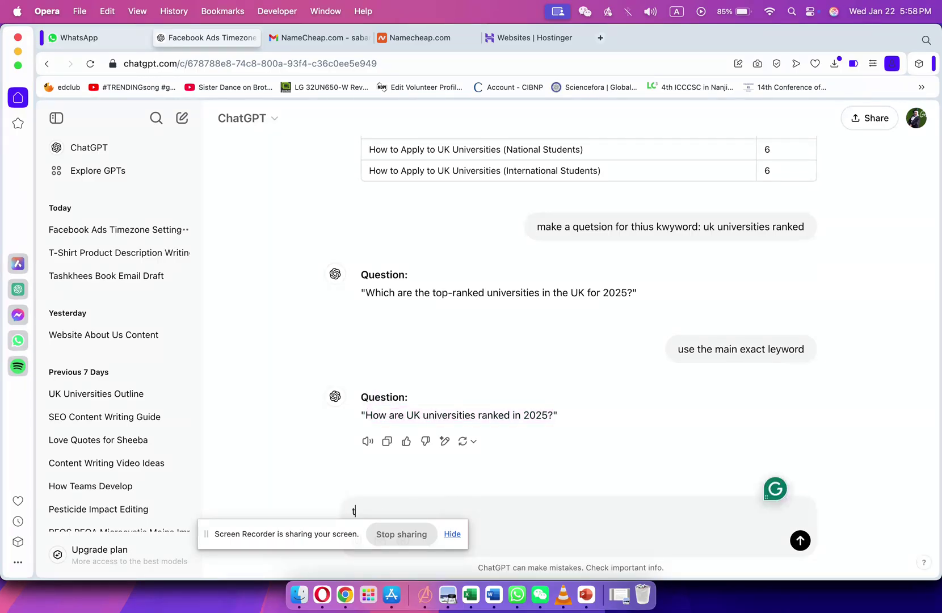
text(his is not sitable, any more ideas)
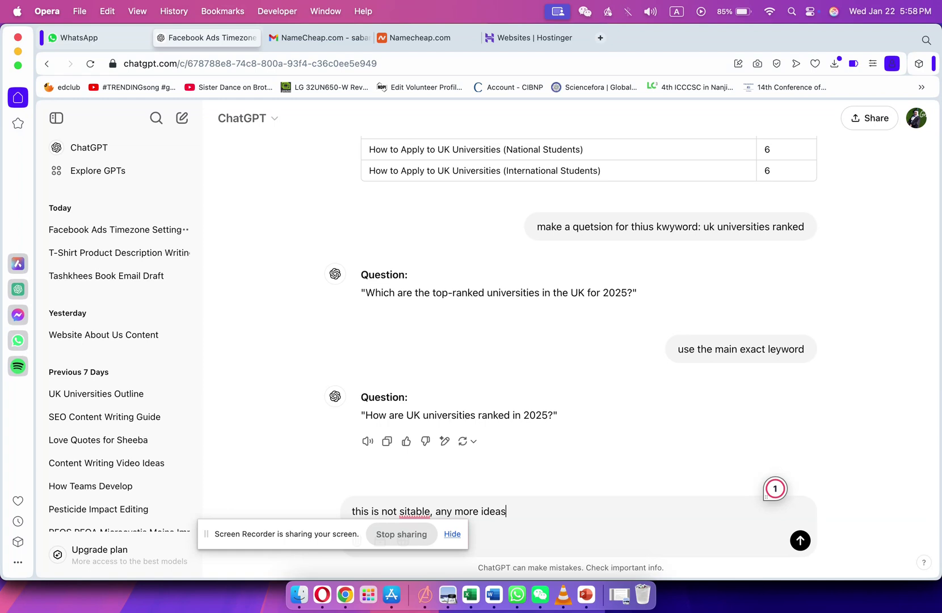
key(Return)
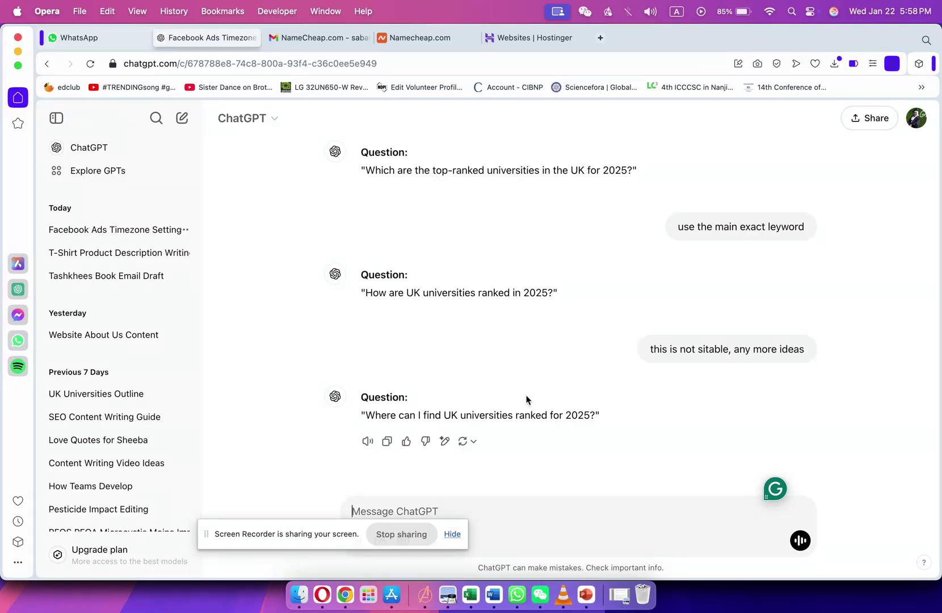
Copy the question "Where can I find UK universities ranked for 2025?", switch to the spreadsheet in Chrome and insert a row above row 8.
drag(364, 414, 594, 415)
key(super+c)
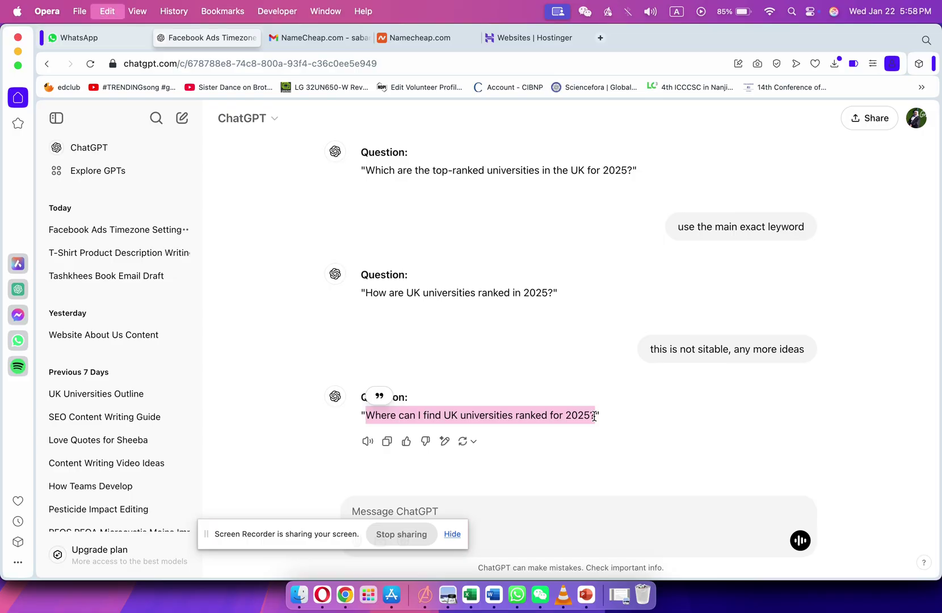
click(346, 590)
click(131, 254)
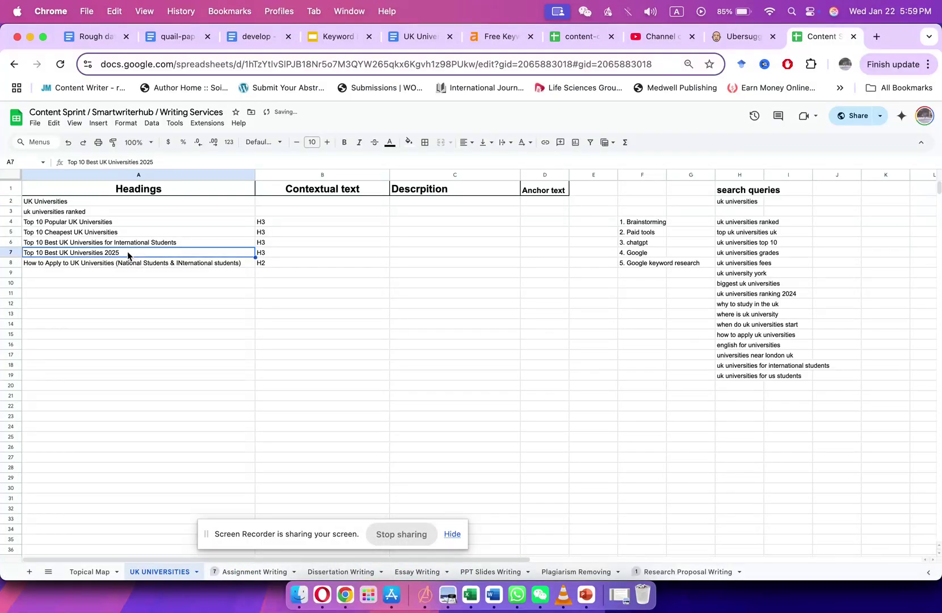
click(17, 263)
right_click(18, 263)
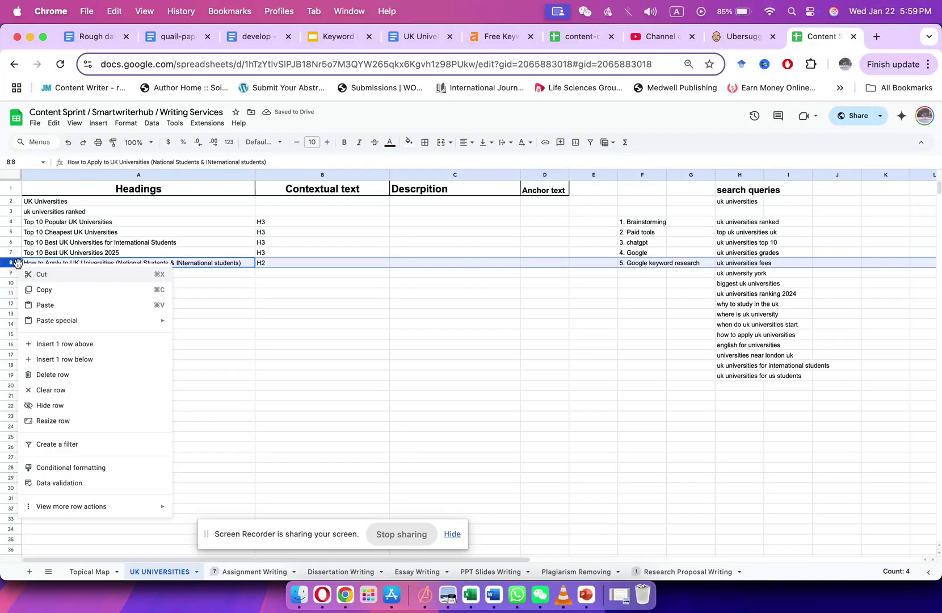
click(59, 359)
click(17, 262)
right_click(17, 262)
click(57, 339)
Paste the copied question into A8 in bold italic and enter H4 as its heading level in B8.
double_click(81, 261)
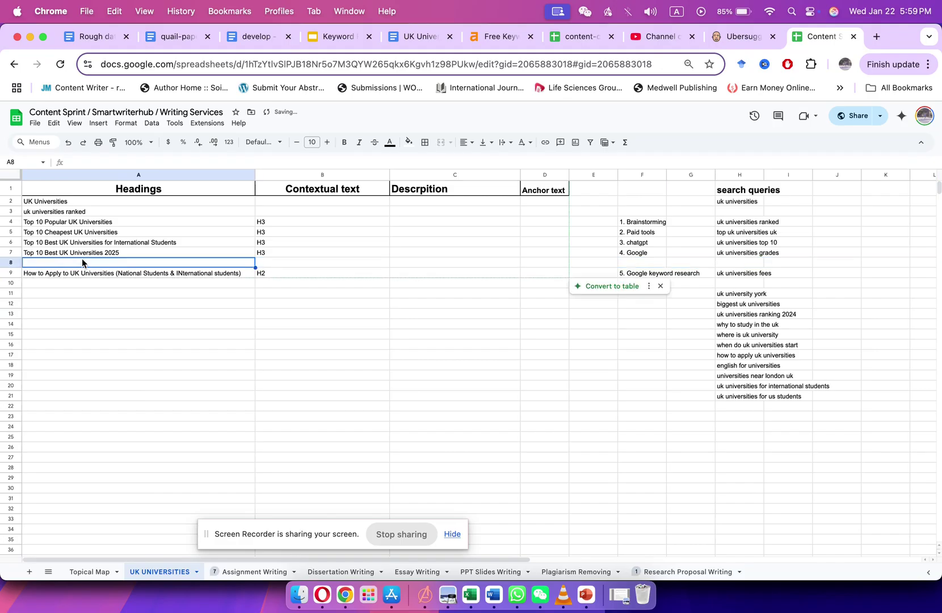
key(super+v)
key(Escape)
key(super+b)
key(super+i)
click(294, 263)
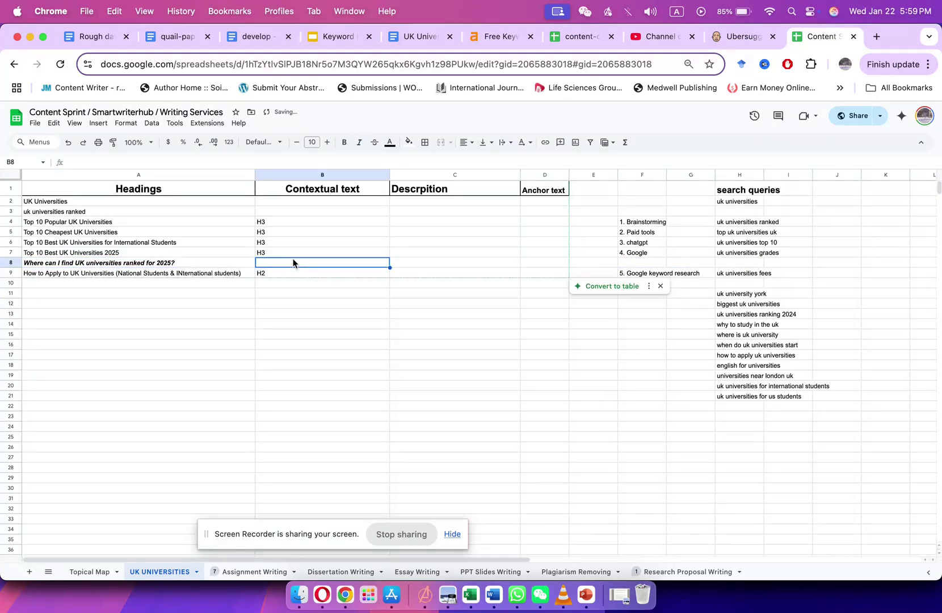
text(H4)
key(Return)
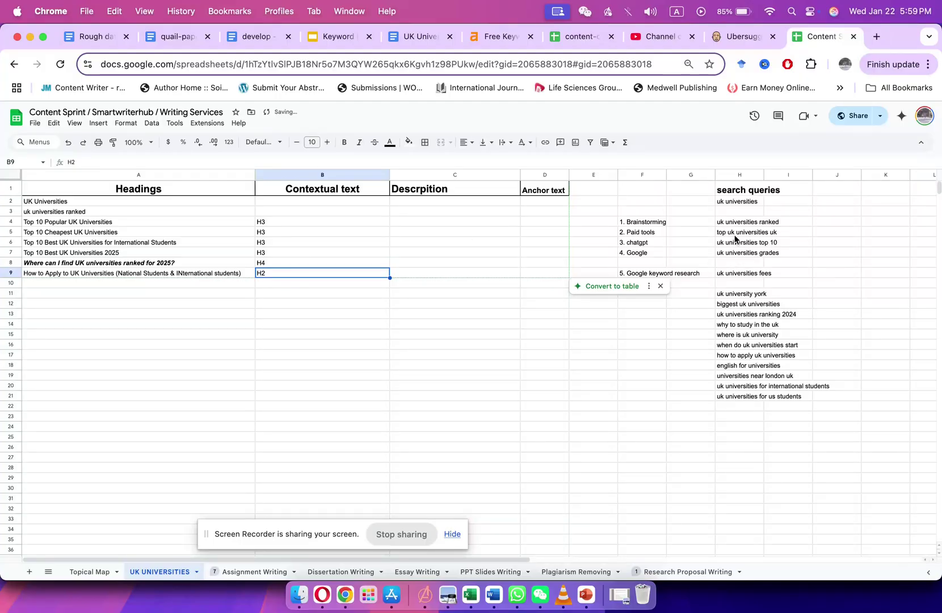
Copy the query "uk universities top 10" from H6, replace the heading in A3 with it and enter H2 in B3.
click(734, 234)
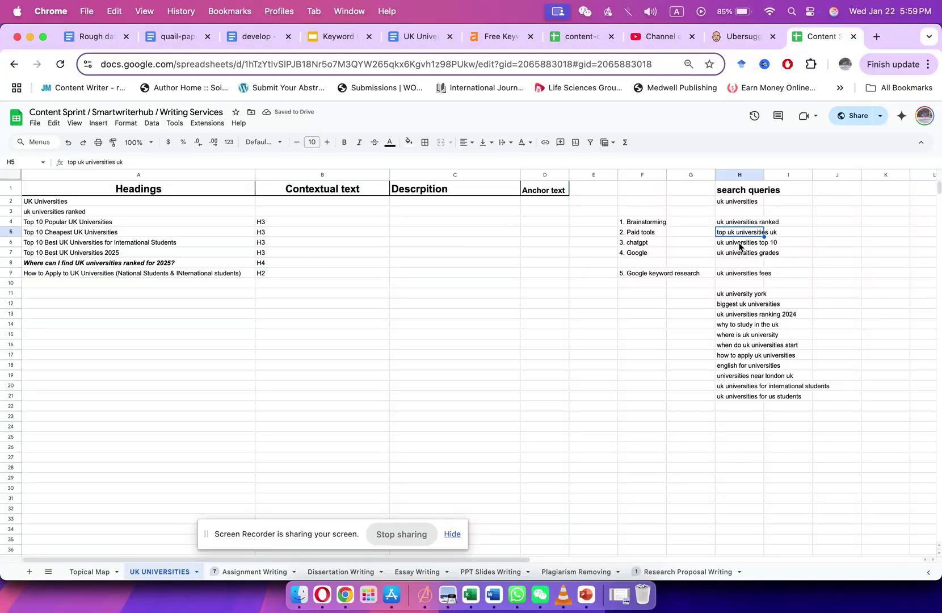
double_click(735, 243)
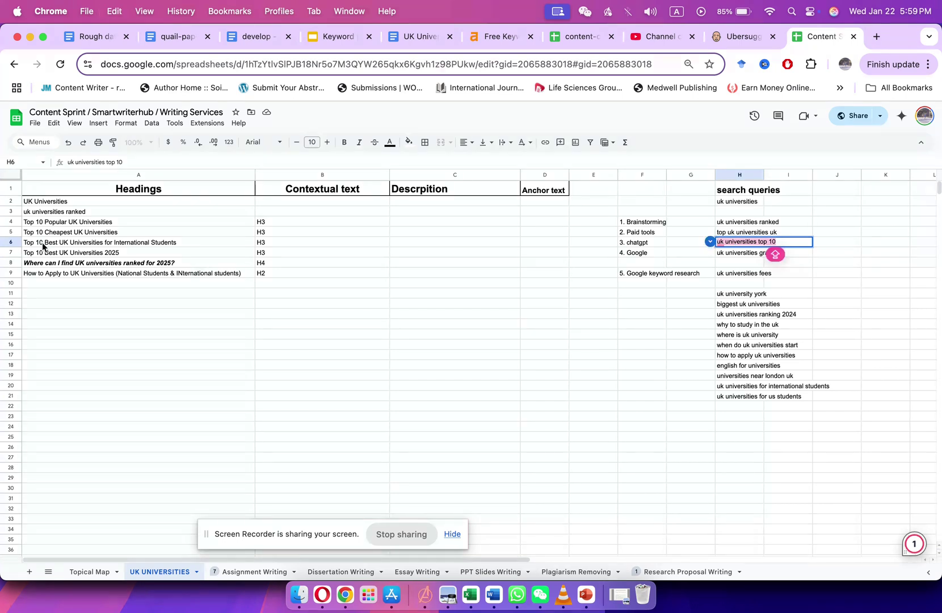
double_click(56, 221)
key(Caps_Lock)
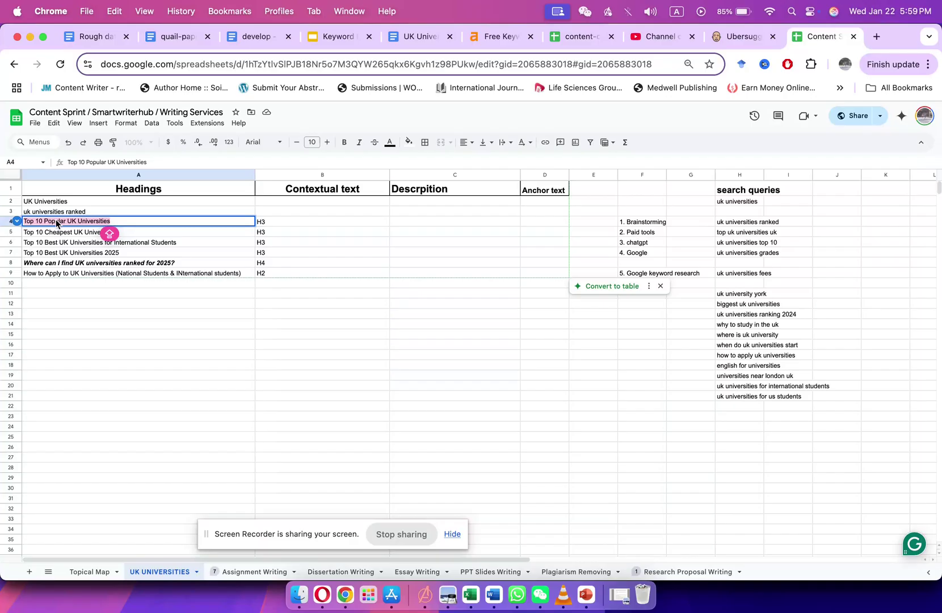
click(7, 221)
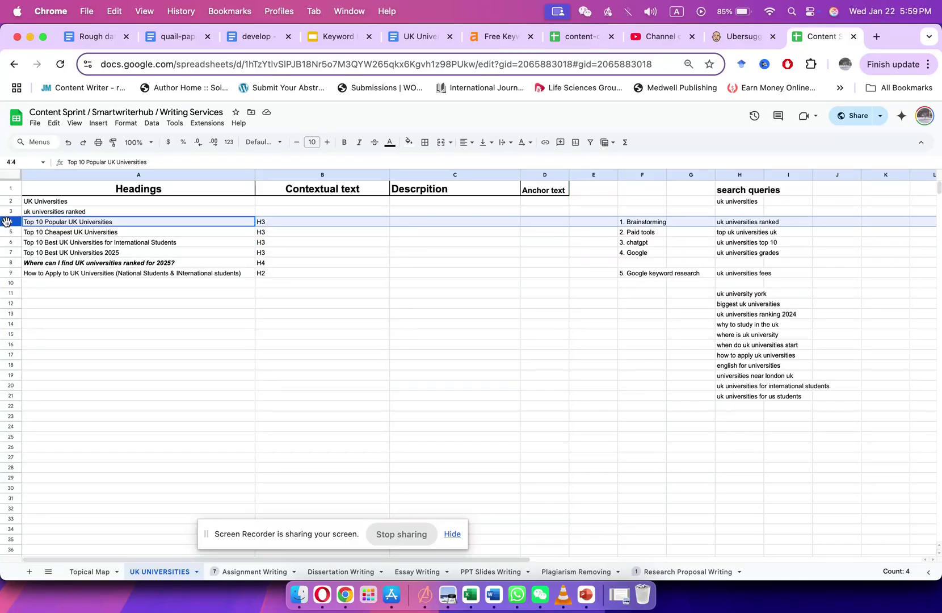
double_click(63, 213)
key(cmd+v)
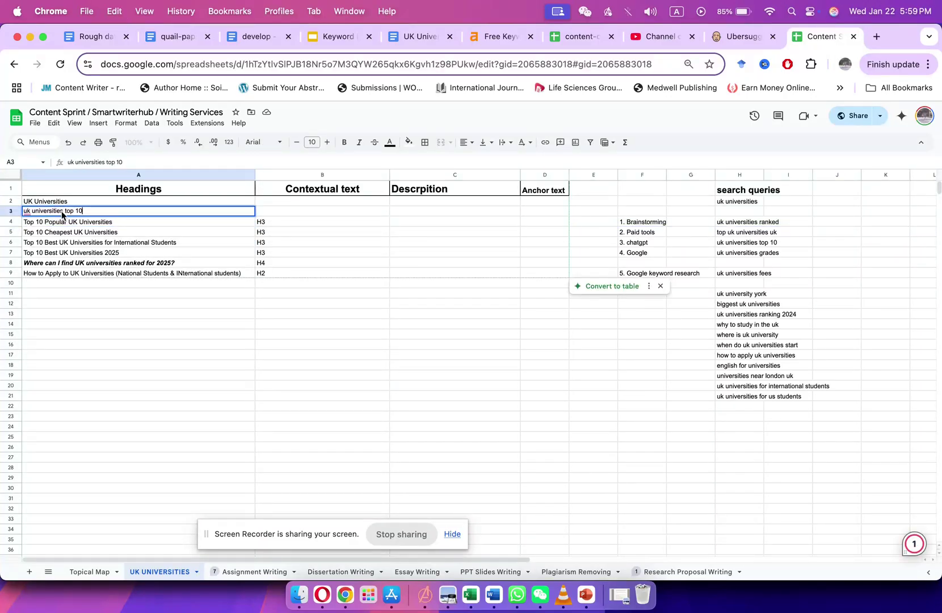
click(266, 212)
text(H2)
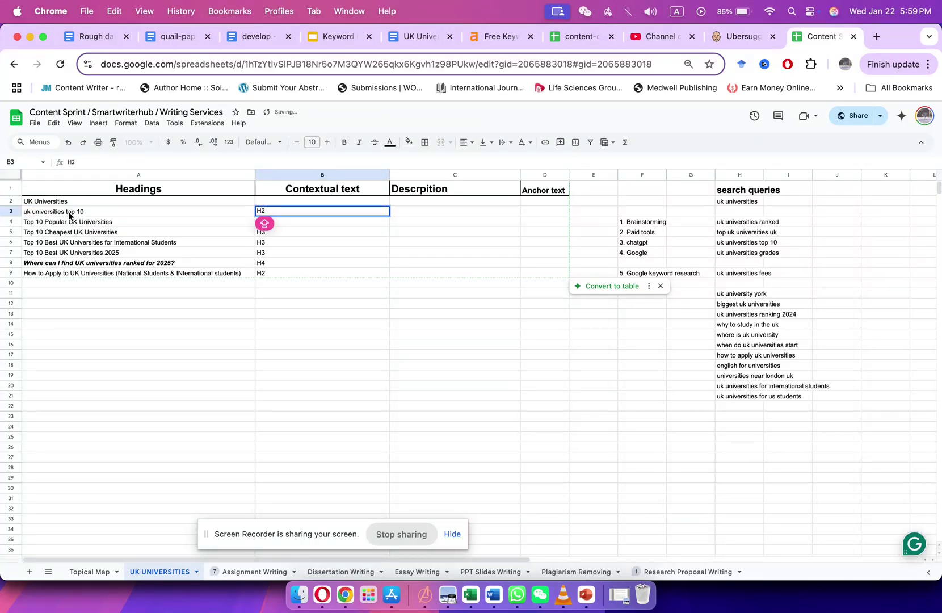
Prefix the heading in A3 with "What are" so it reads "What are uk universities top 10".
click(65, 214)
double_click(59, 211)
text(What are)
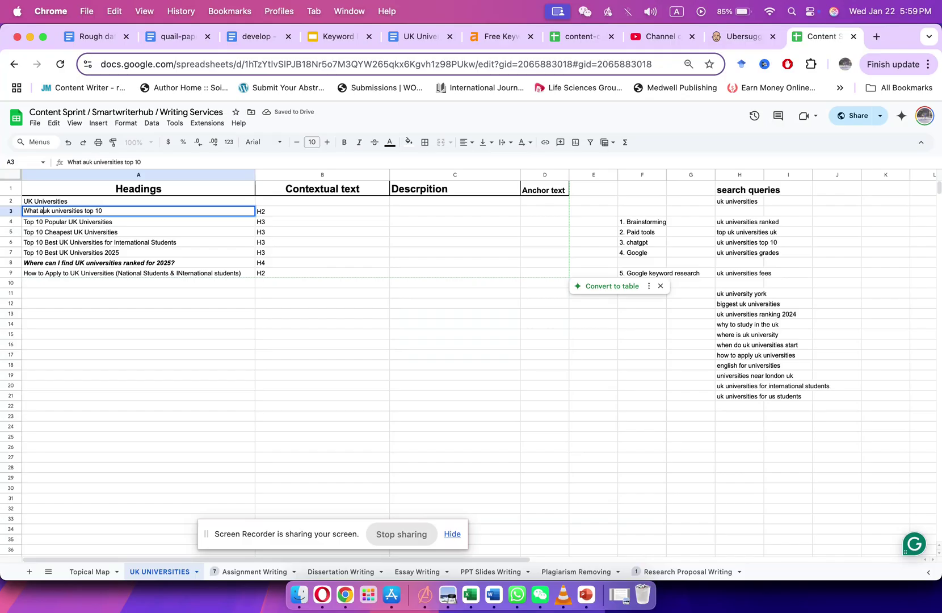
click(131, 211)
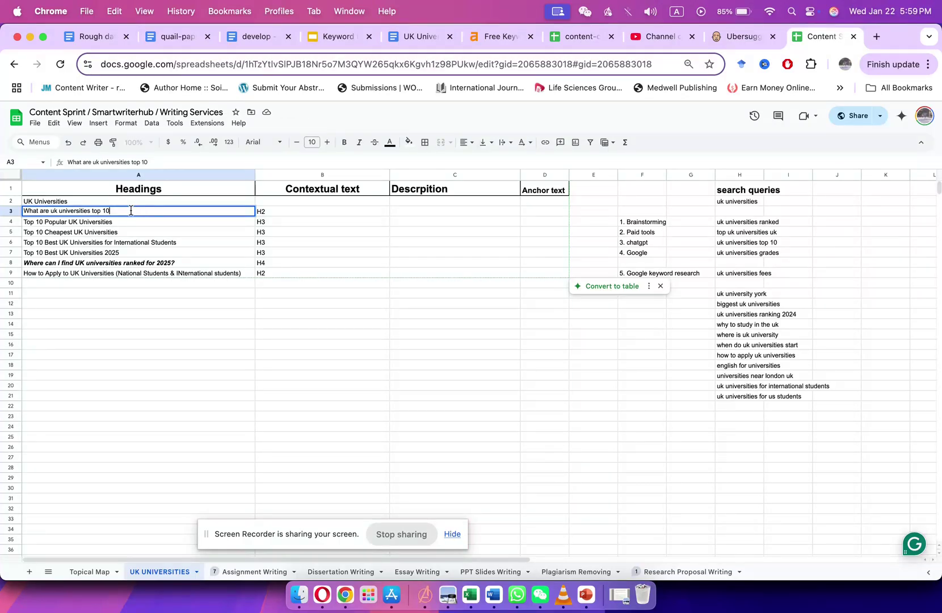
Copy the keyword from A3 and send ChatGPT in Opera "make a good quetsion for exact this keyword : uk universities top 10".
drag(131, 210, 49, 211)
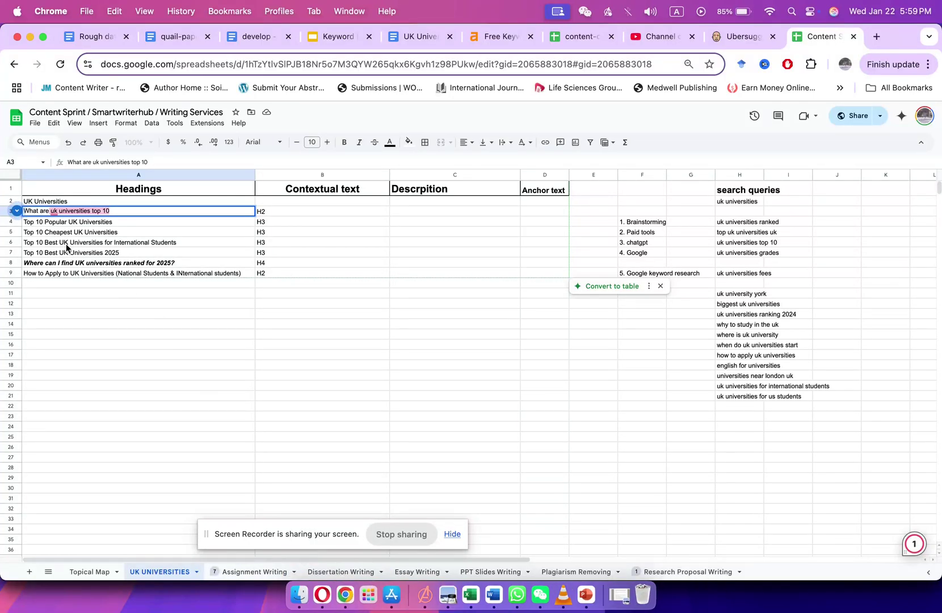
click(322, 594)
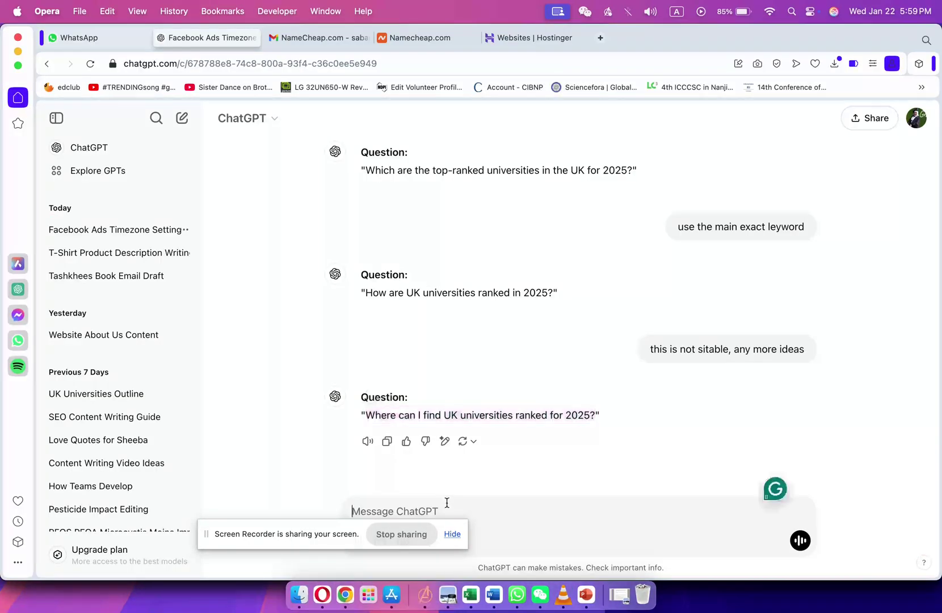
text(make a good quetsion for ex)
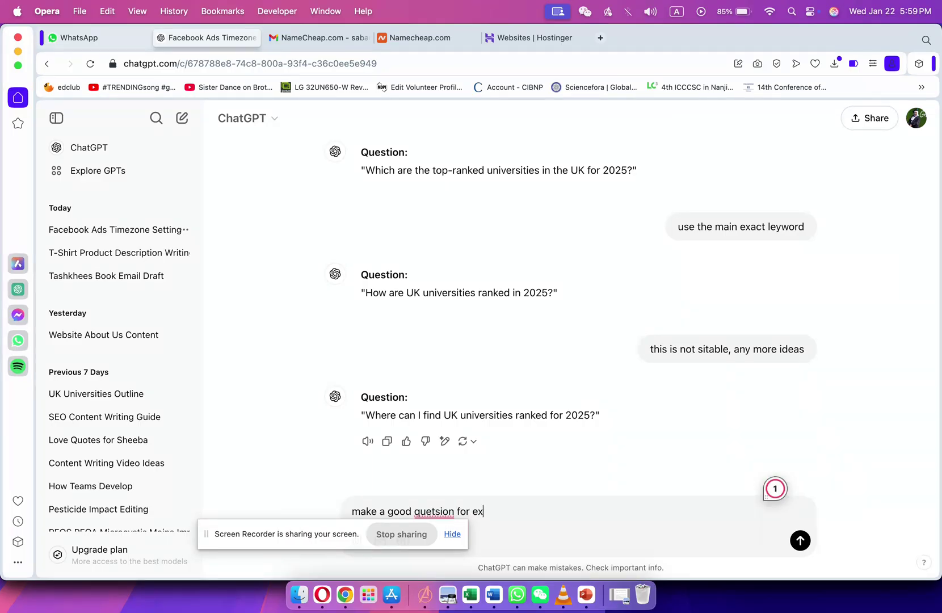
text(act this keyword :  uk universities top 10)
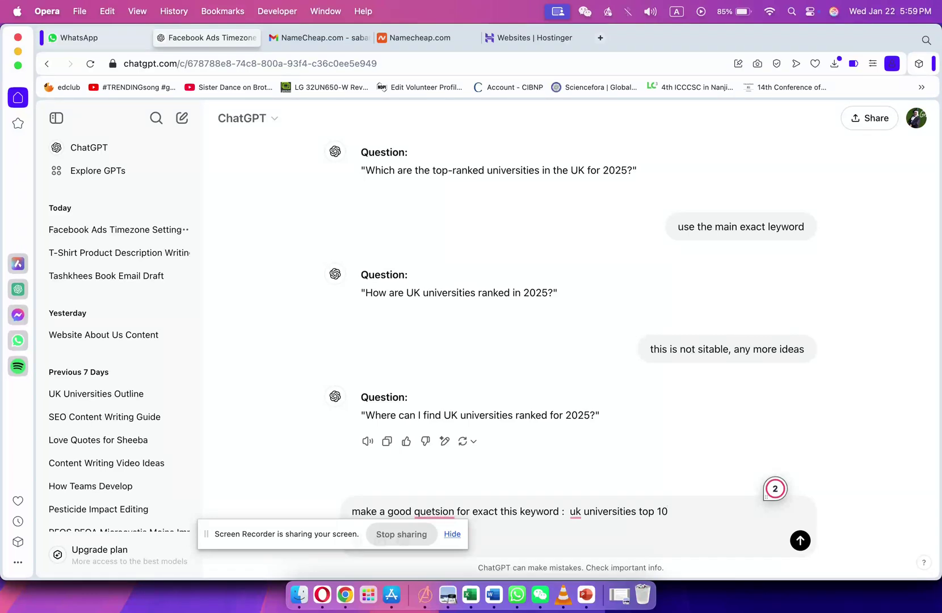
key(Return)
Copy ChatGPT's question "What are the UK universities top 10 for 2025?" and replace the A3 heading with it in bold in the Chrome spreadsheet.
drag(334, 542, 745, 170)
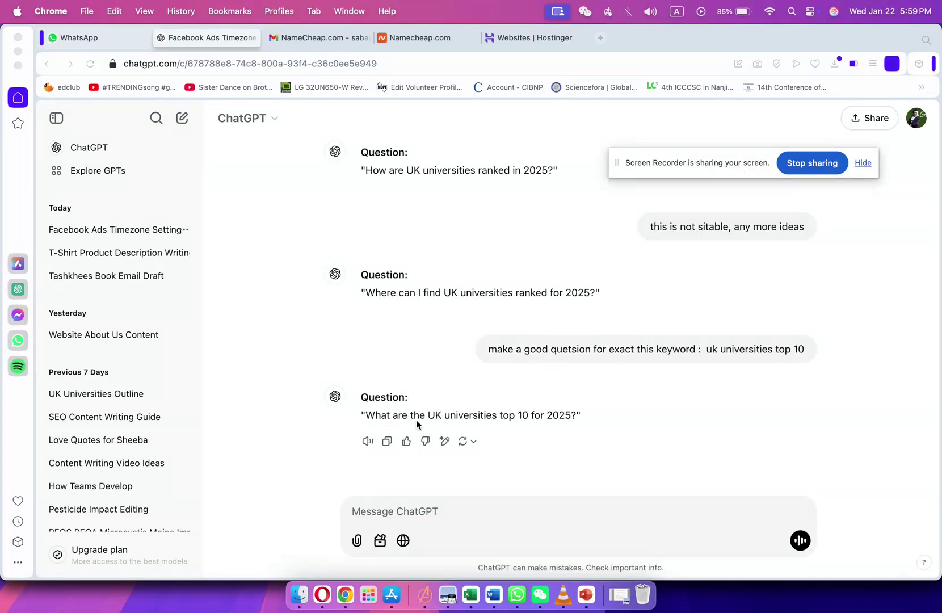
drag(366, 416, 579, 415)
key(super+c)
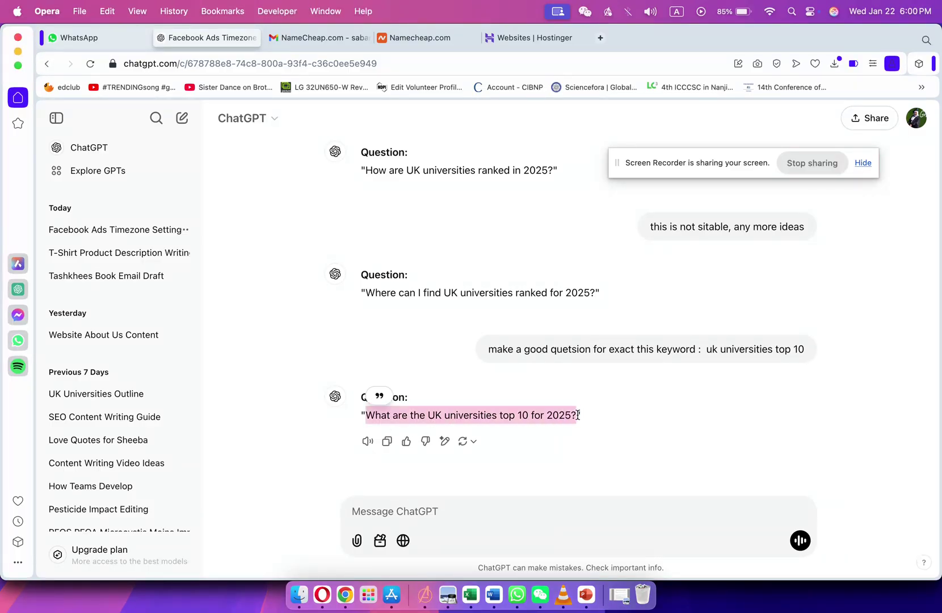
click(344, 594)
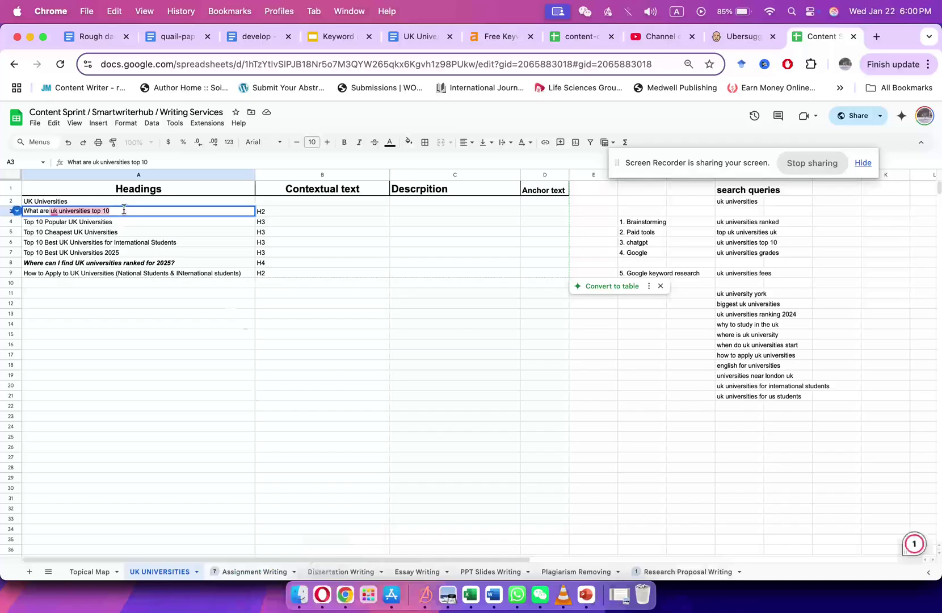
key(super+v)
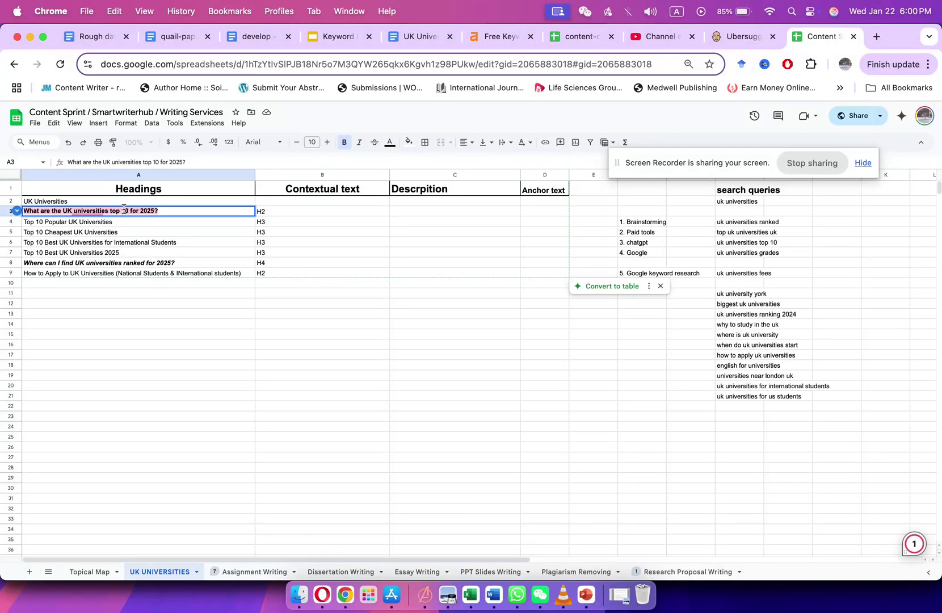
click(179, 236)
Number the four top-10 headings in A4 through A7 by prefixing them with 1., 2., 3. and 4.
click(30, 222)
double_click(29, 222)
text(1.)
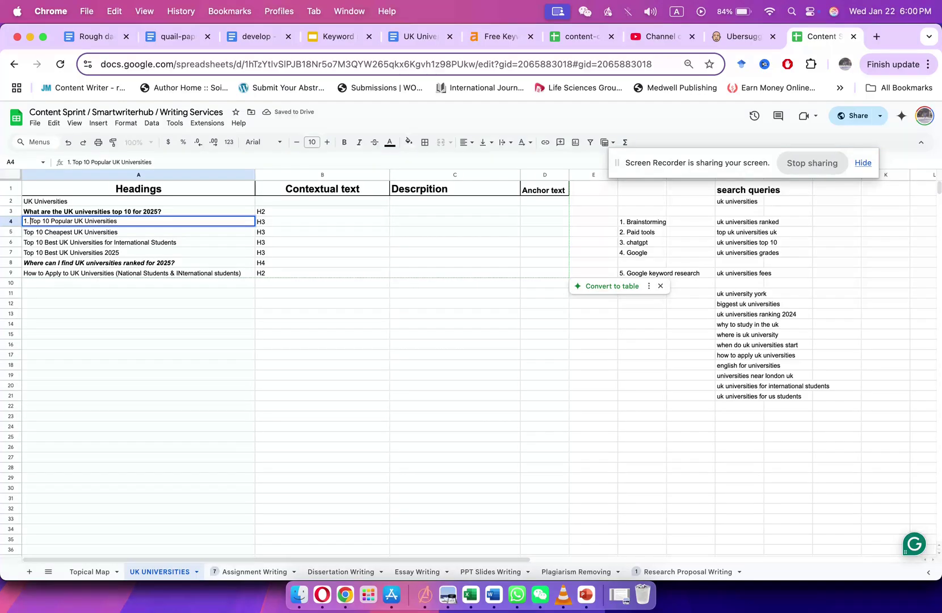
click(33, 229)
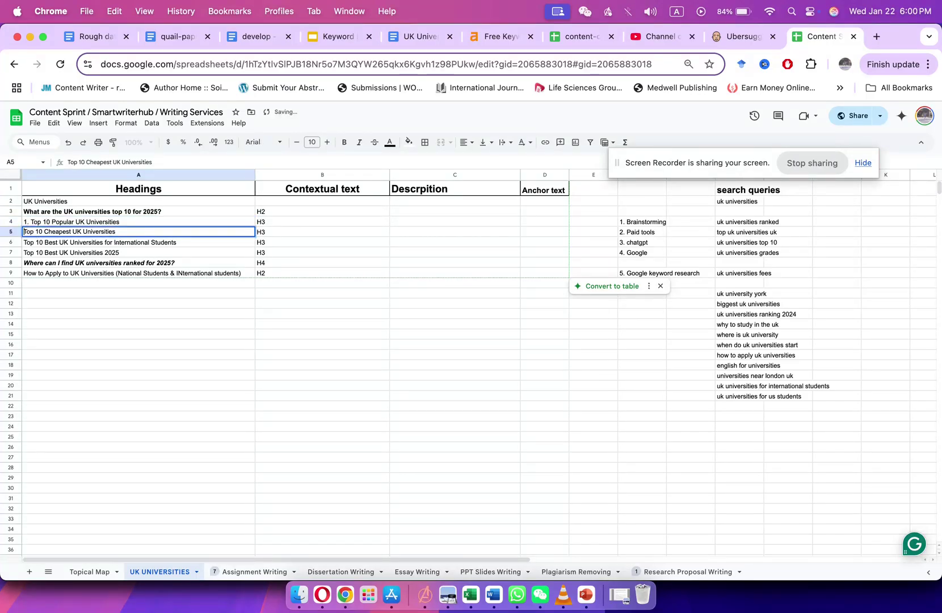
text(2.)
double_click(26, 241)
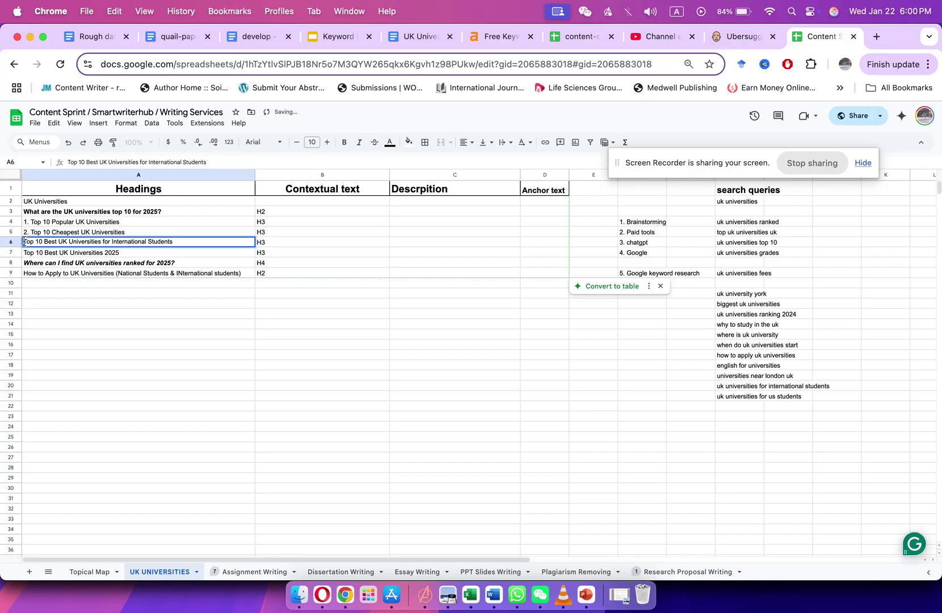
text(3.)
click(25, 253)
double_click(25, 253)
text(4.)
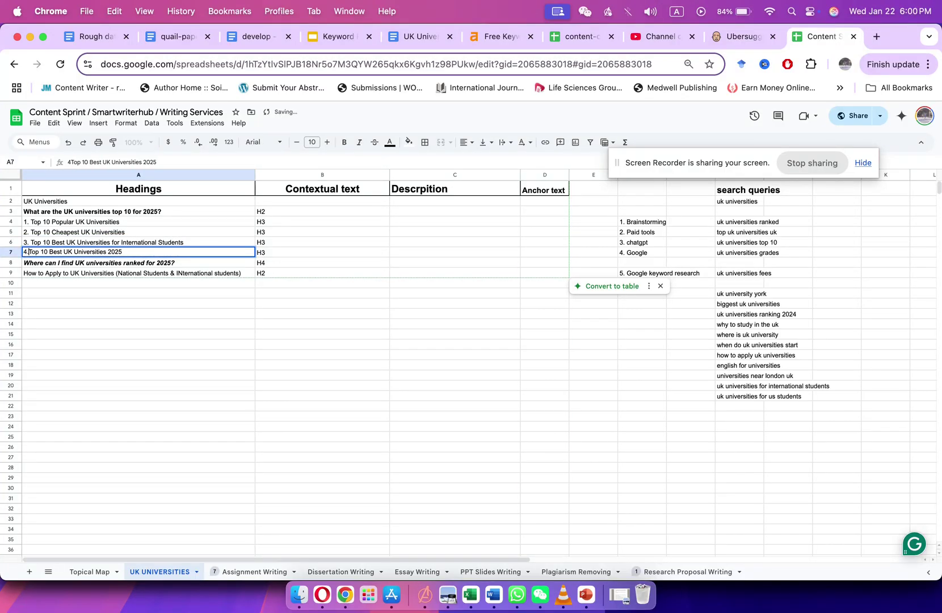
key(Return)
Remove the bold formatting from the A8 heading and make the "How to Apply to UK Universities" heading in A9 bold.
double_click(32, 274)
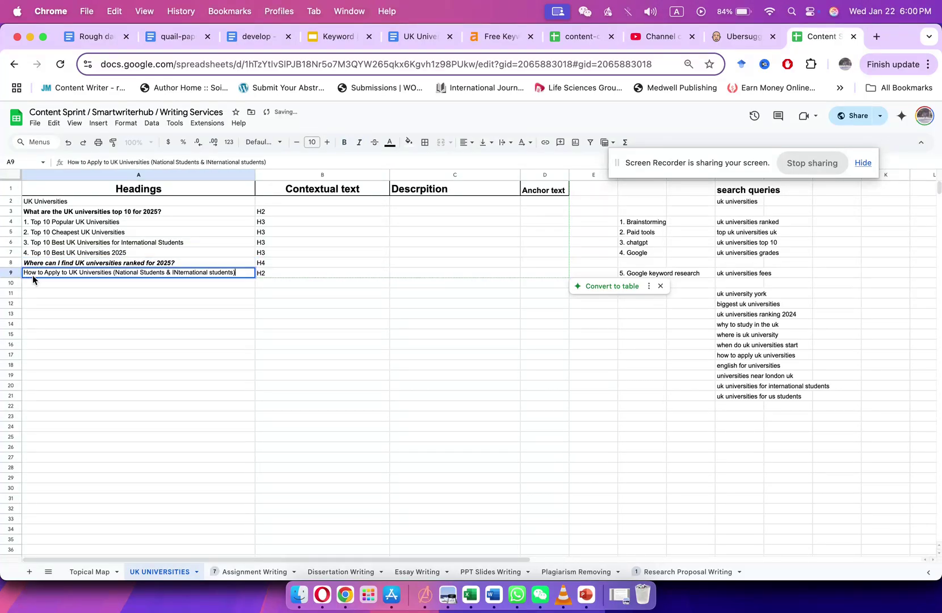
click(74, 292)
click(95, 263)
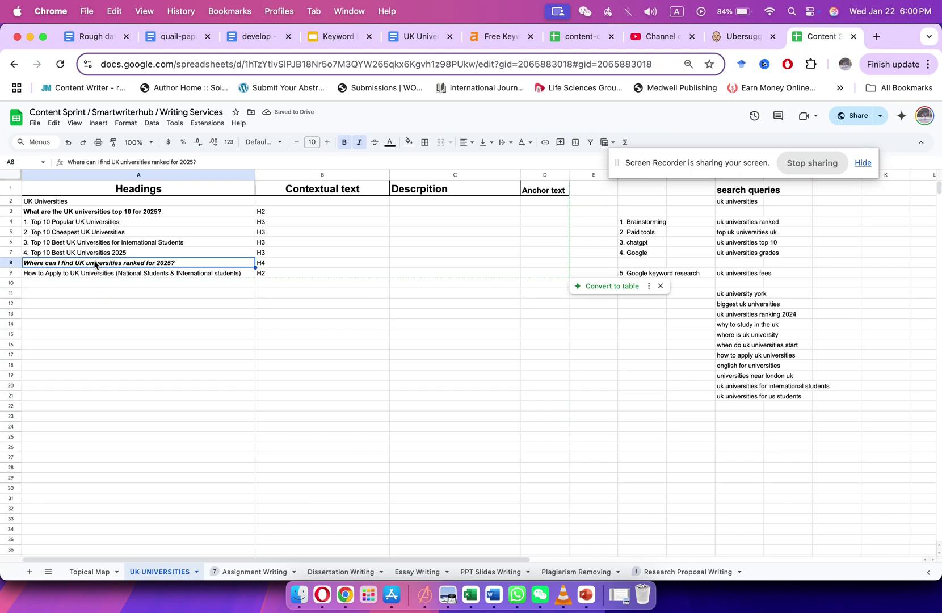
key(cmd+b)
click(109, 272)
key(cmd+b)
click(159, 304)
Widen the Headings column and add a question mark to the end of the A9 heading.
drag(255, 174, 292, 175)
double_click(268, 273)
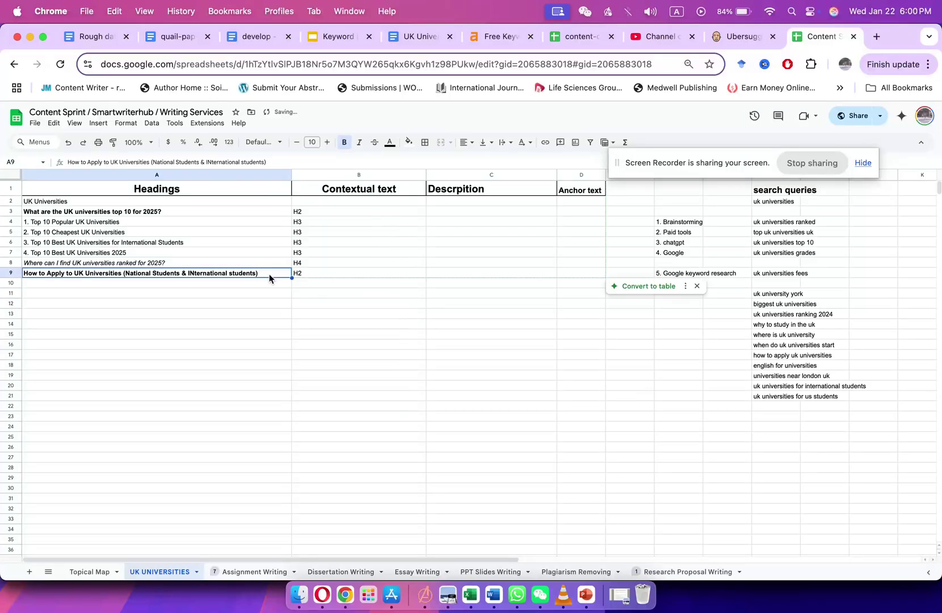
text(?)
click(279, 311)
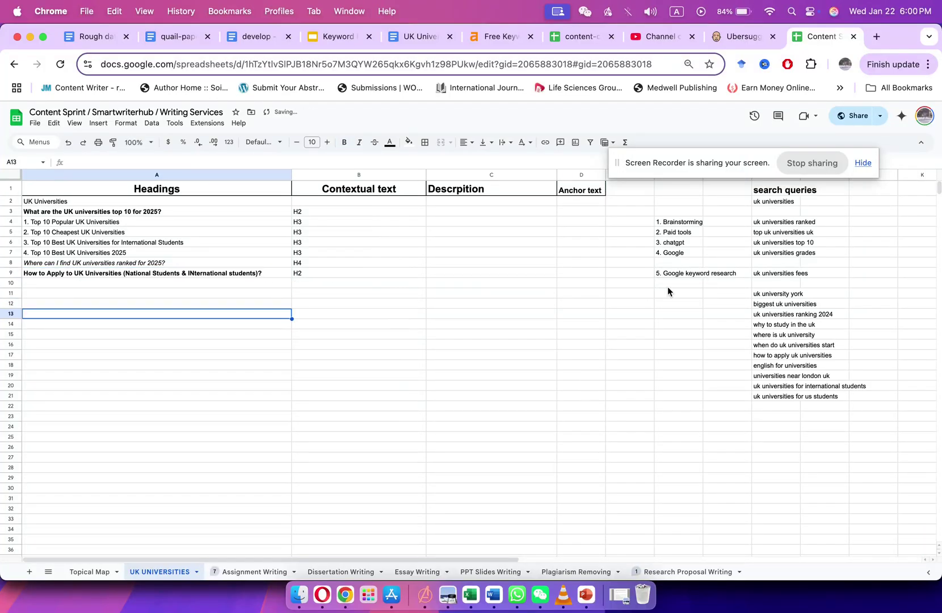
Strike through the used queries "uk universities ranked" in H4 and "uk universities top 10" in H6.
click(780, 227)
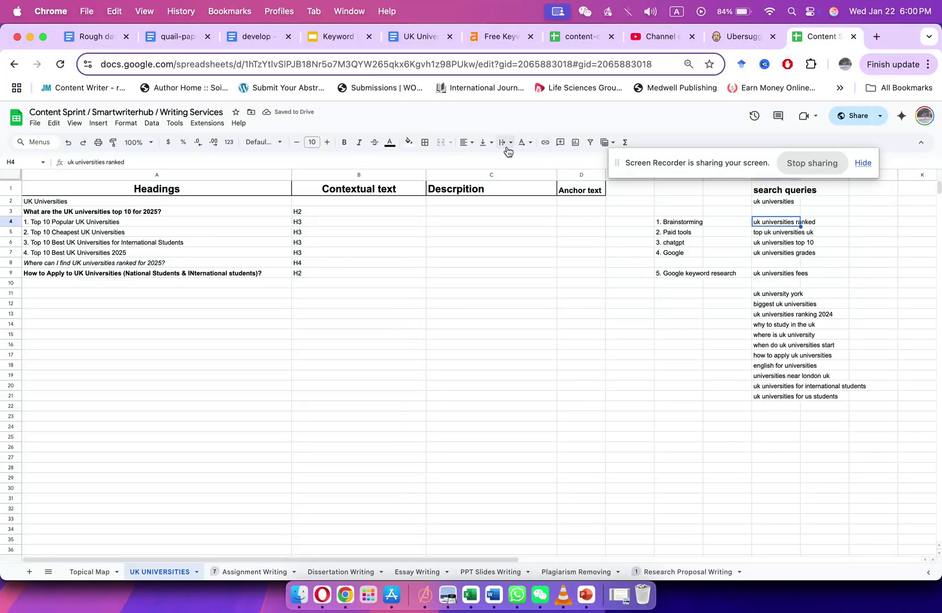
drag(619, 162, 369, 361)
click(375, 143)
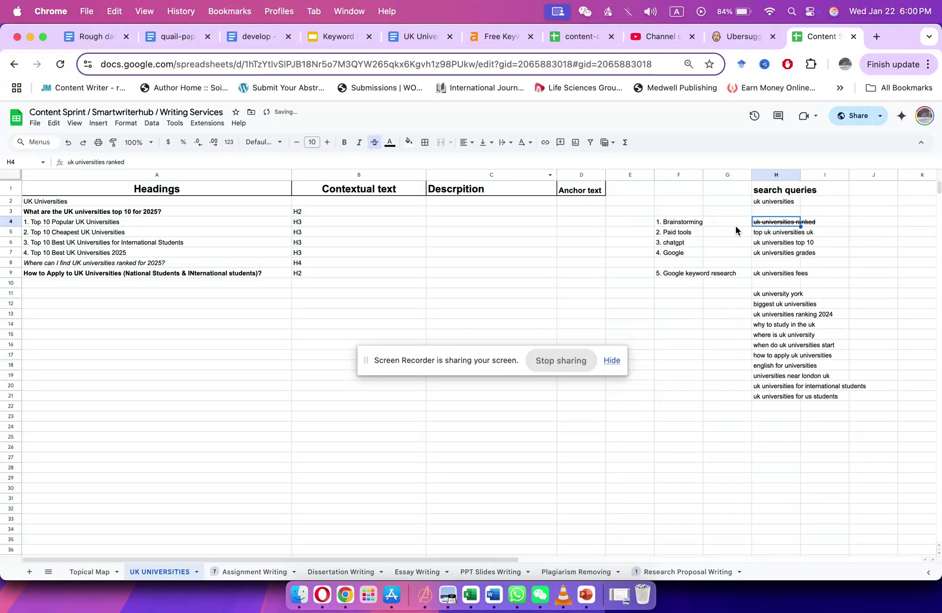
click(774, 232)
click(773, 242)
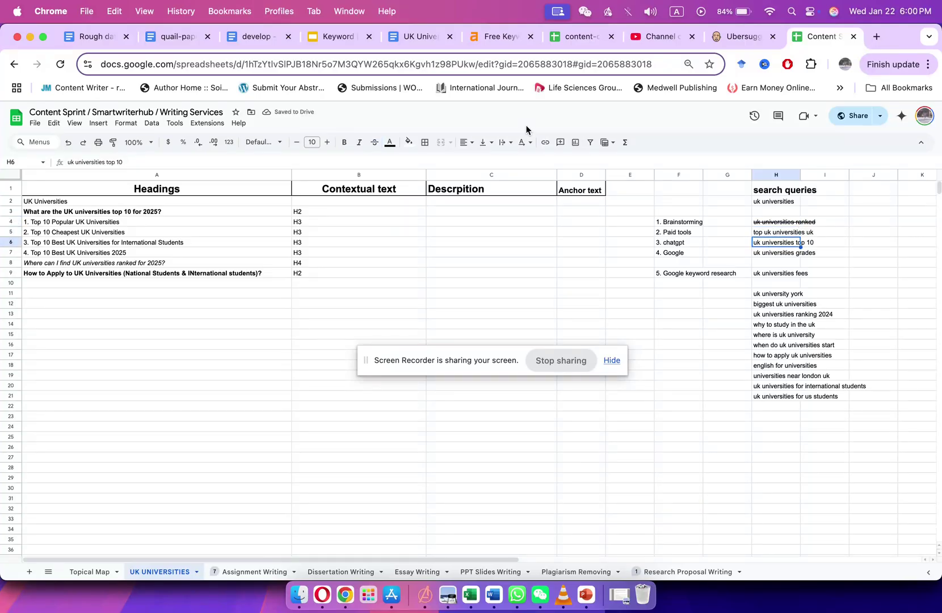
click(374, 143)
Enter FAQ in A19 and copy the query "uk universities grades" from H7 into A20 below it.
double_click(784, 254)
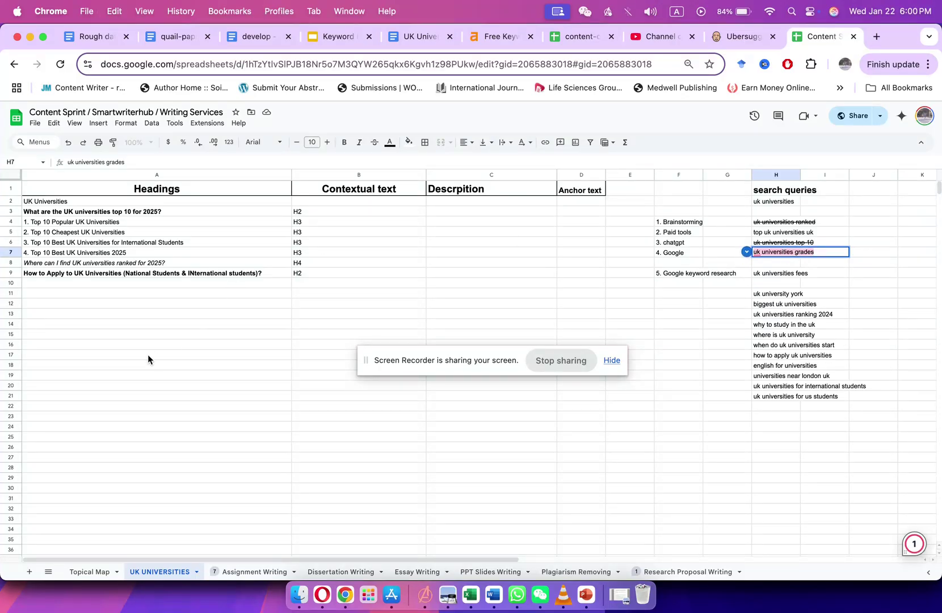
click(126, 375)
text(FAQ)
key(Return)
text(uk universities grades)
click(450, 323)
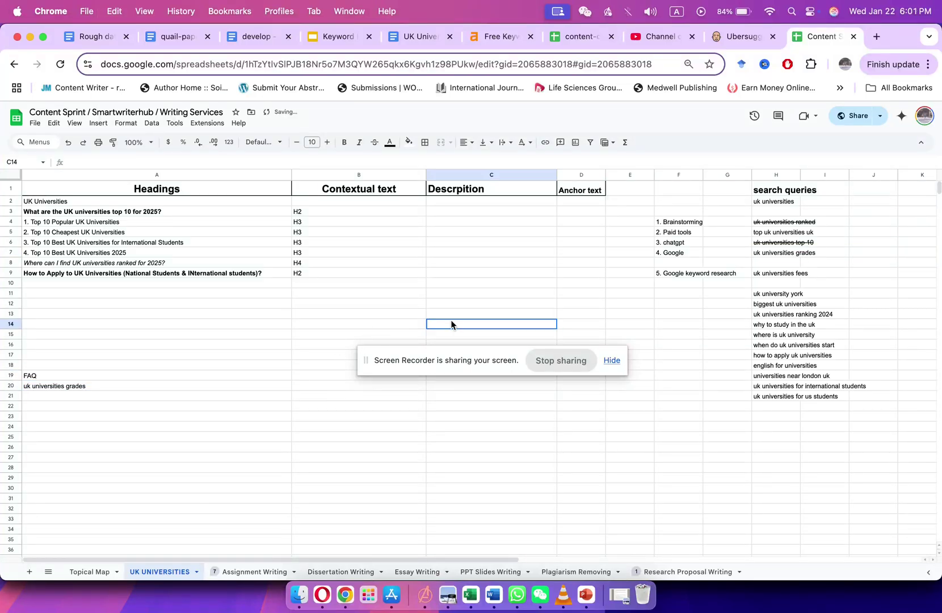
Copy the query "uk universities fees" from H9 into A21 of the FAQ list.
click(770, 275)
double_click(771, 275)
key(super+c)
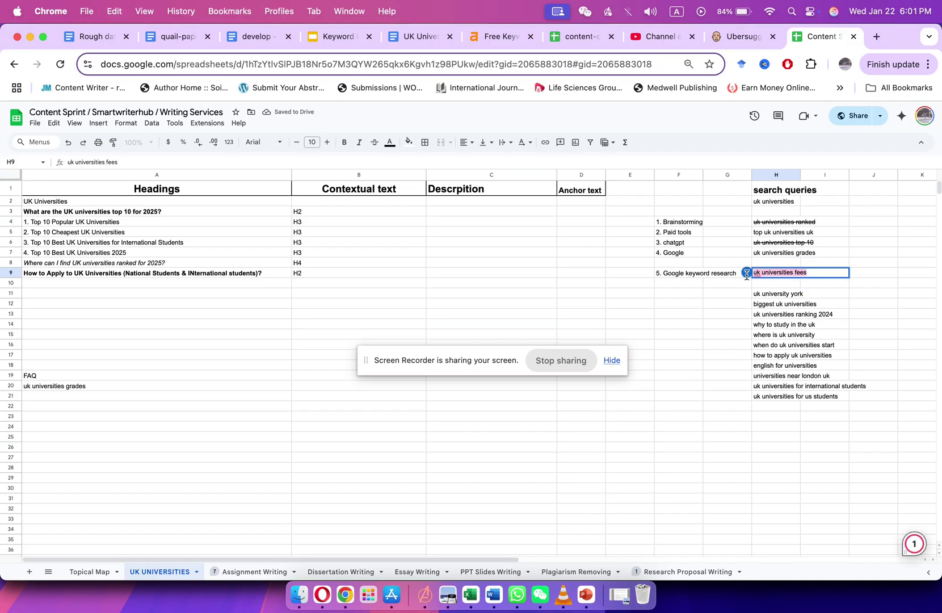
click(66, 397)
key(super+v)
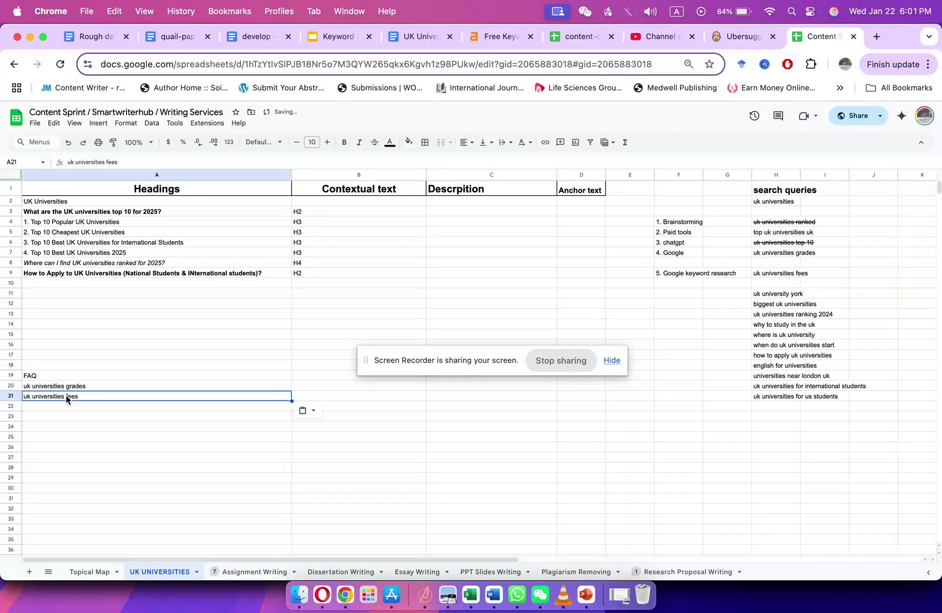
Copy the query "uk university york" from H11 into A22 of the FAQ list.
click(764, 305)
double_click(762, 295)
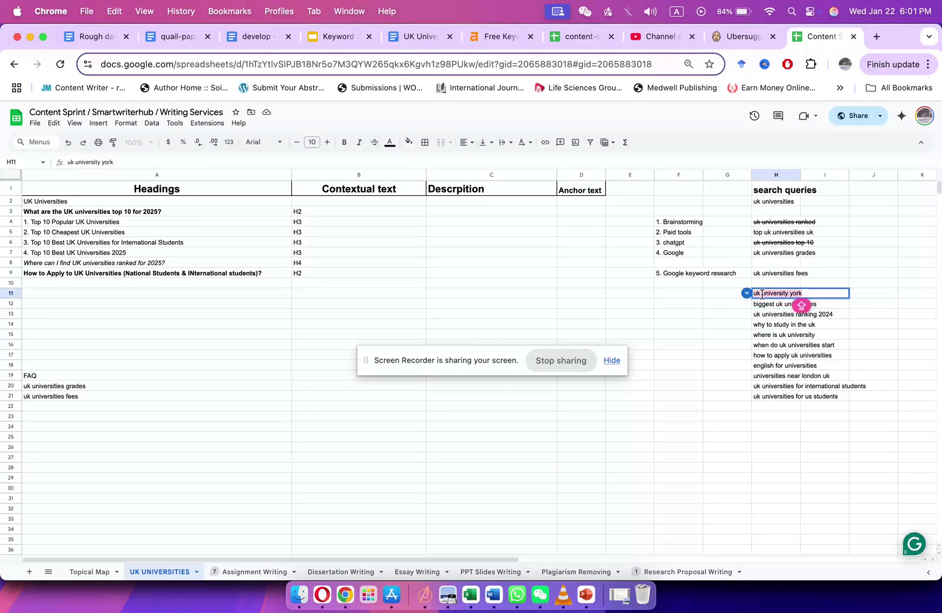
key(super+a)
key(super+c)
click(101, 404)
key(super+v)
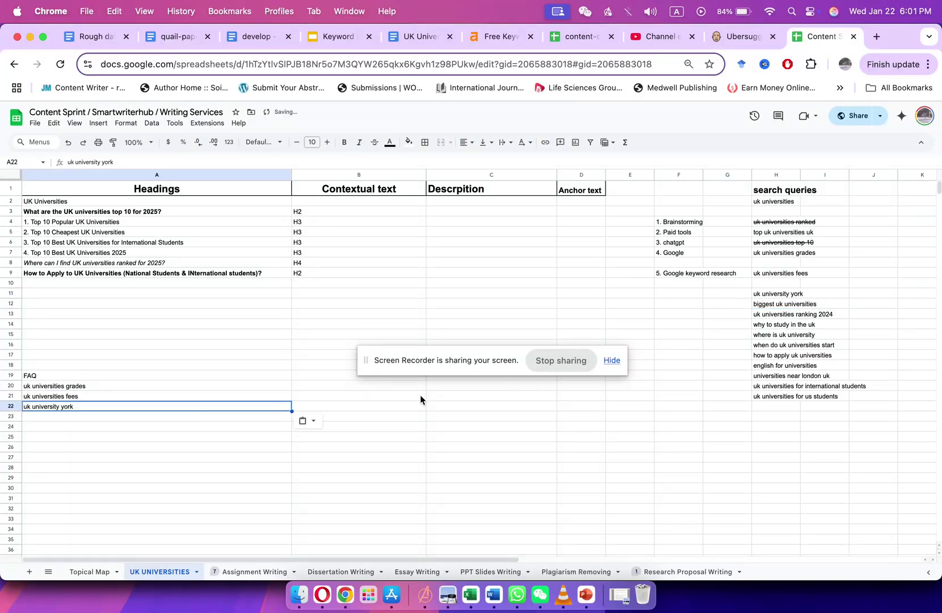
Copy the query text "biggest uk universities" from H12.
click(775, 305)
double_click(776, 305)
key(super+a)
key(super+c)
click(12, 263)
right_click(12, 263)
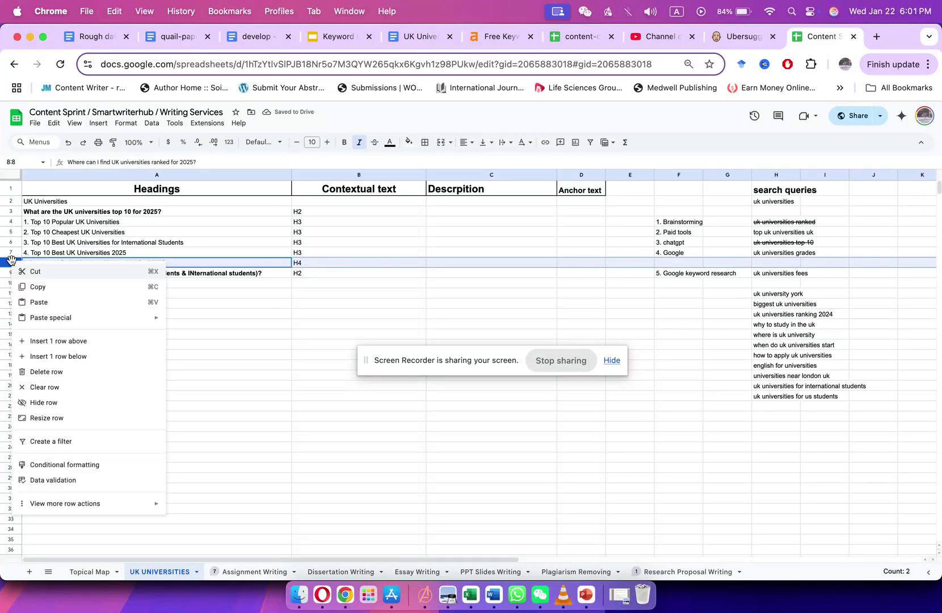
click(38, 340)
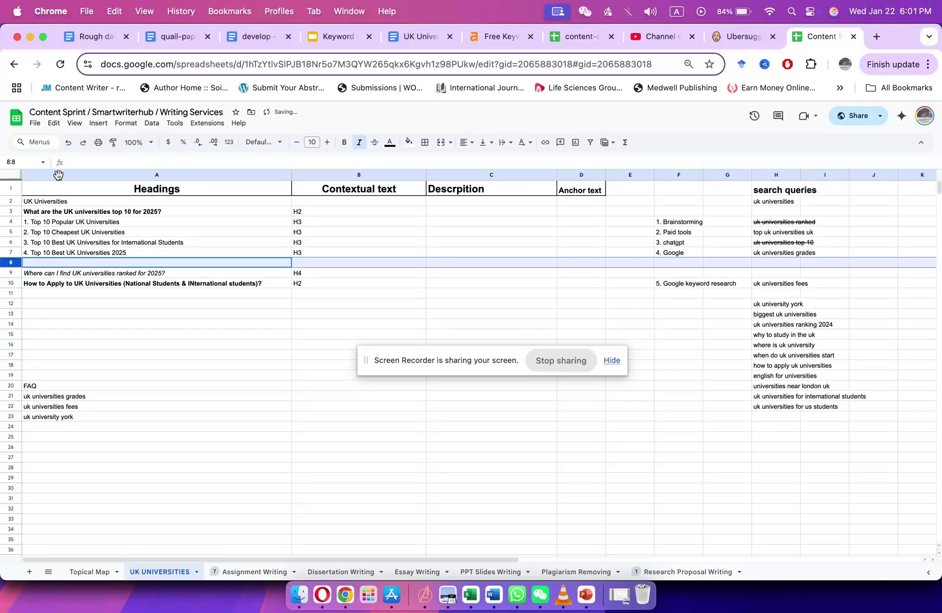
click(67, 142)
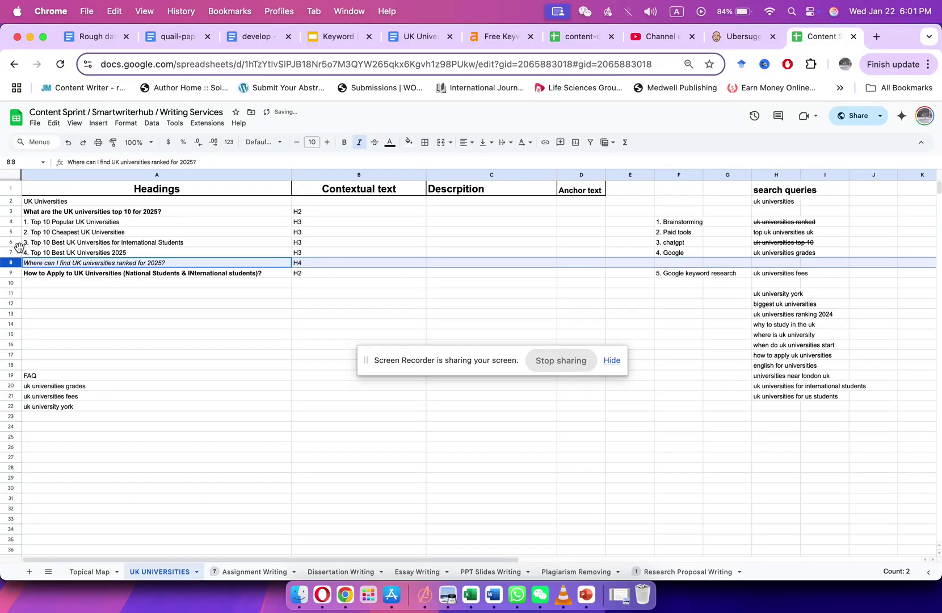
Insert a row below row 6 and paste the query "biggest uk universities" into A7.
click(12, 242)
right_click(13, 242)
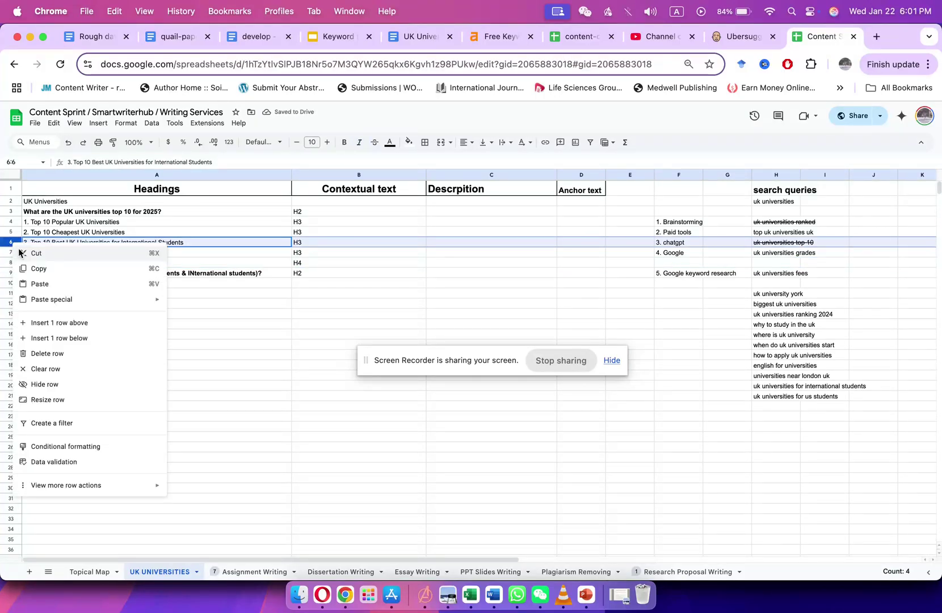
click(38, 338)
click(67, 253)
key(super+v)
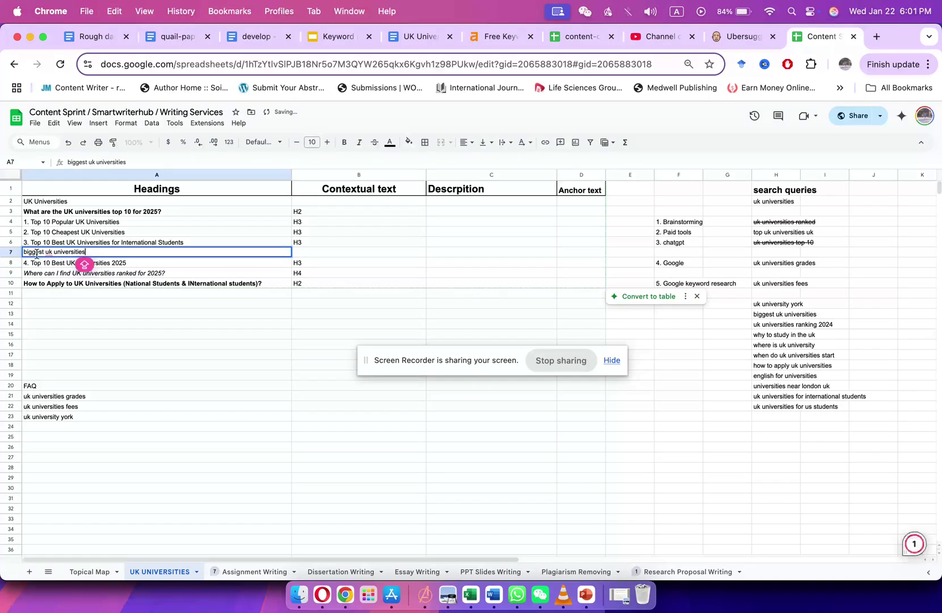
Reword the heading in A7 as "4. What are the biggest uk universities?".
key(Caps_Lock)
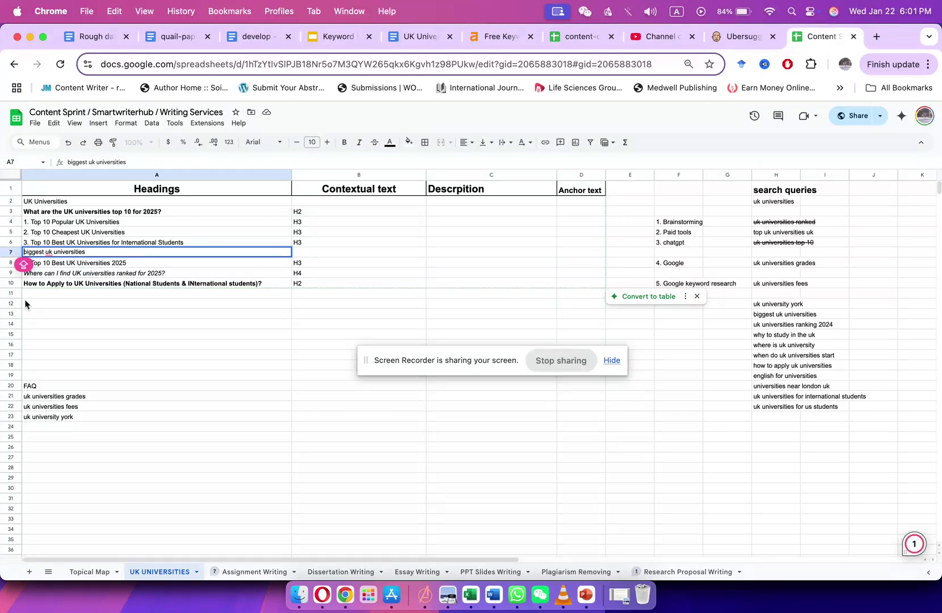
text(What are the)
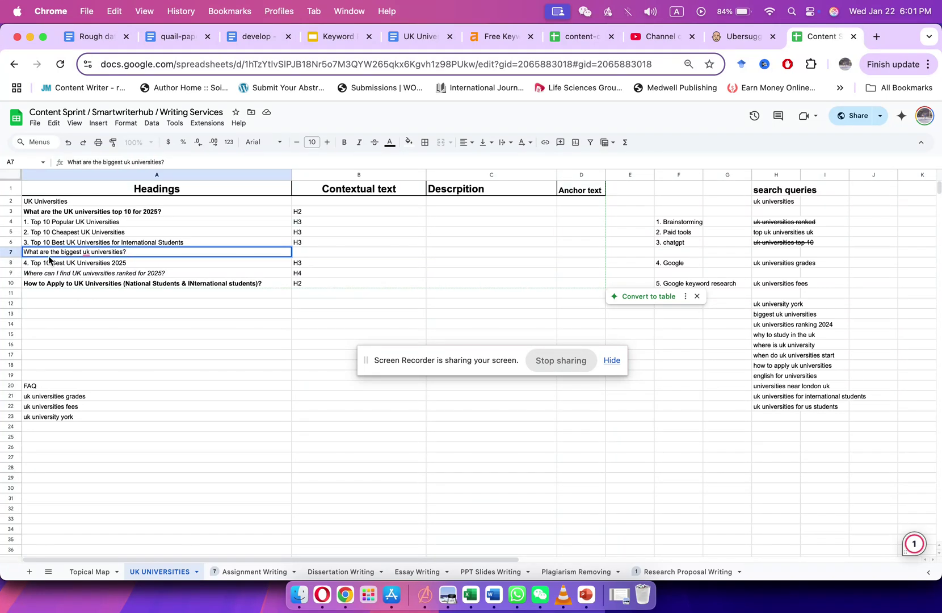
click(26, 252)
text(4.)
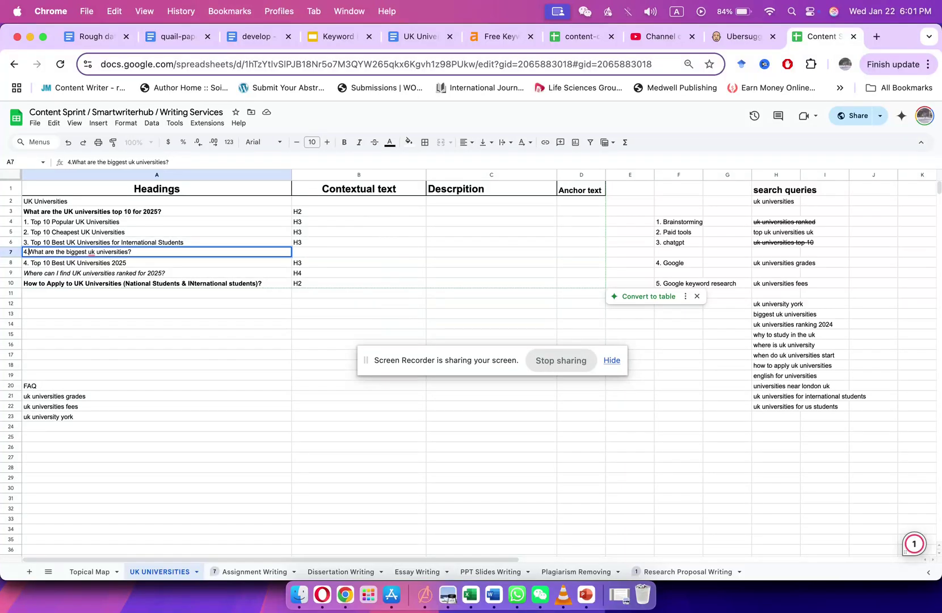
Renumber the heading "Top 10 Best UK Universities 2025" in A8 as 5.
click(25, 265)
double_click(25, 266)
key(BackSpace)
key(BackSpace)
text(5.)
Enter H3 in B7 and strike through the used query "biggest uk universities" in H13.
click(310, 255)
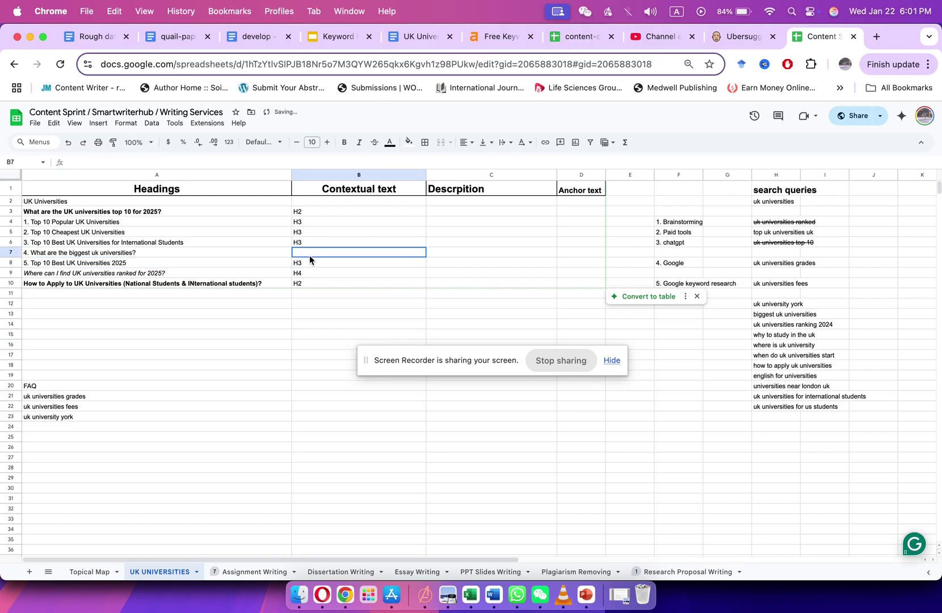
text(H3)
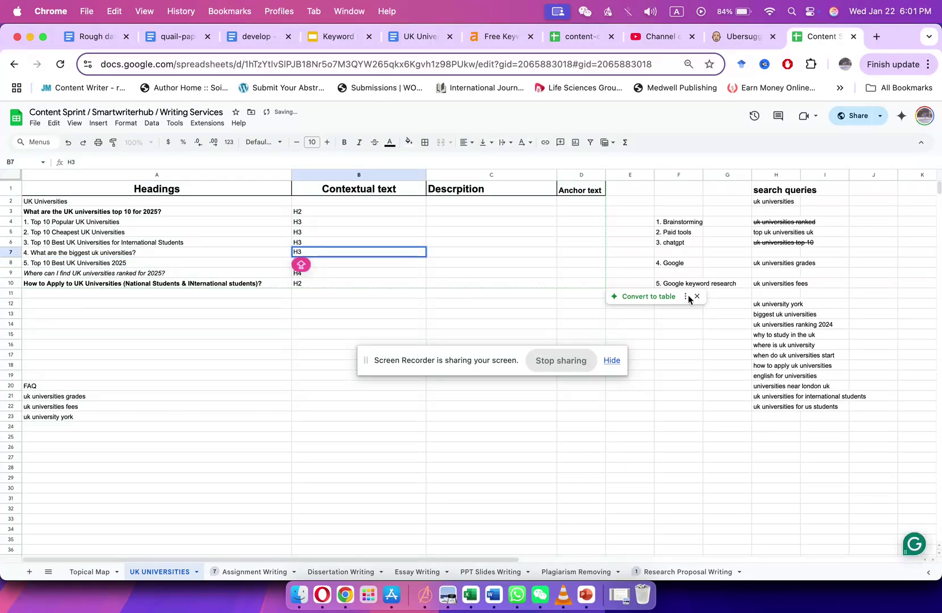
click(770, 317)
key(super+shift+x)
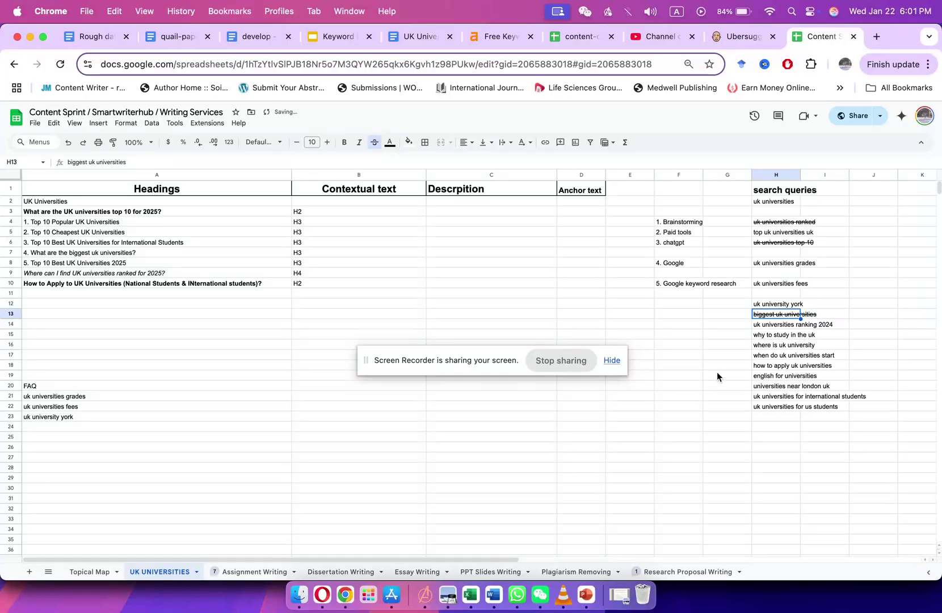
Enter the description "Write about uk universities, then why to study in the uk?" in C2, using the query from H15.
click(767, 338)
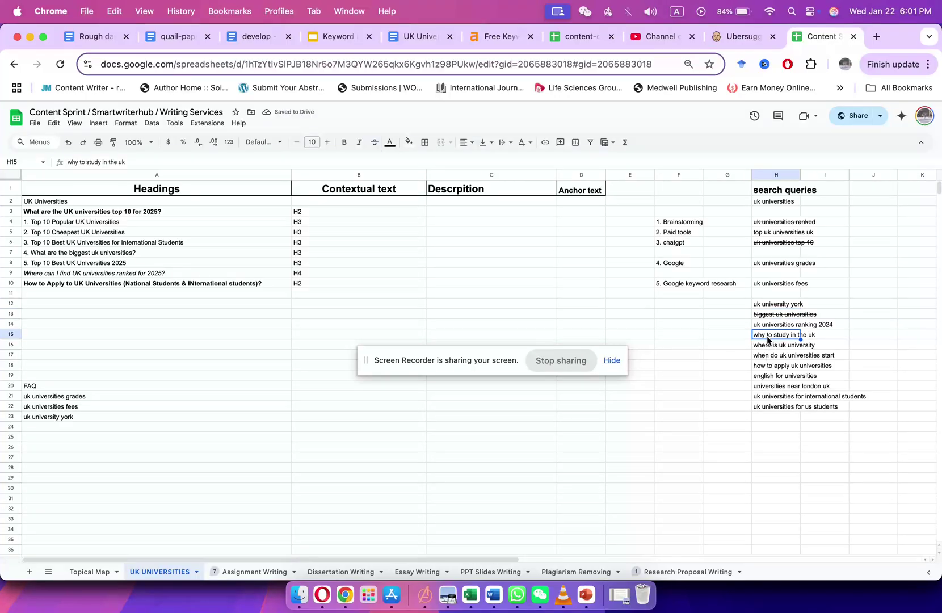
double_click(771, 335)
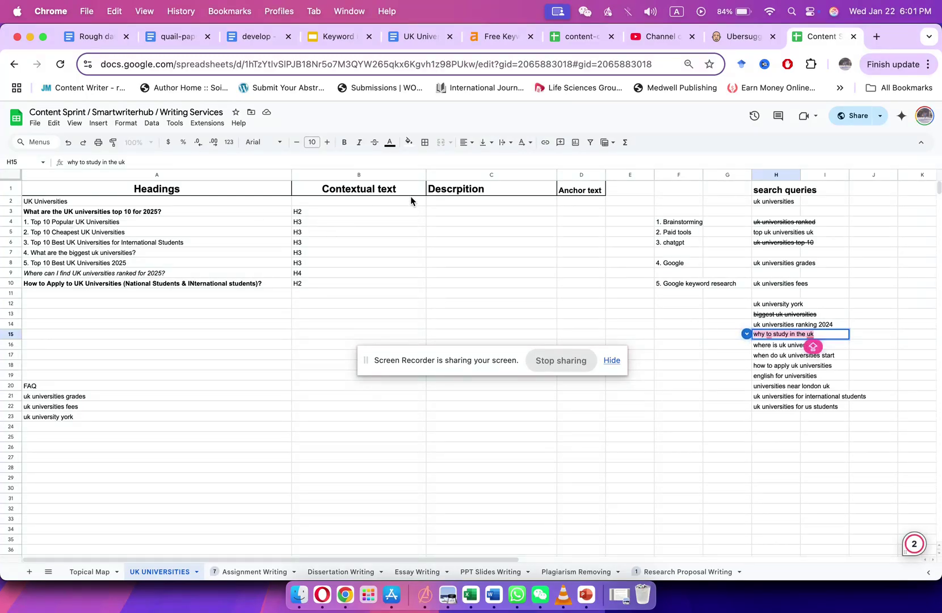
click(453, 201)
double_click(453, 202)
key(Caps_Lock)
text(Write about uk universi)
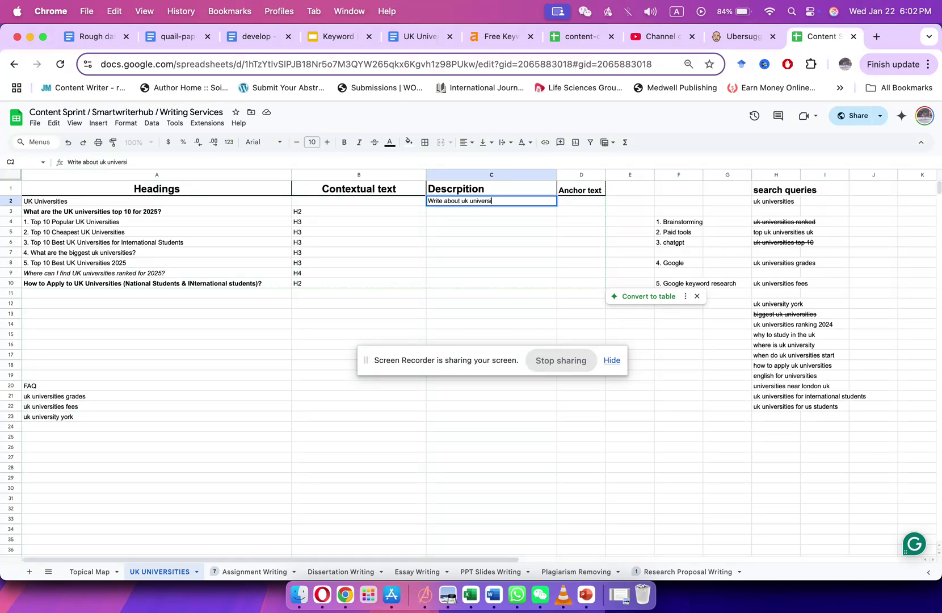
text(ties, then why to study in the uk?)
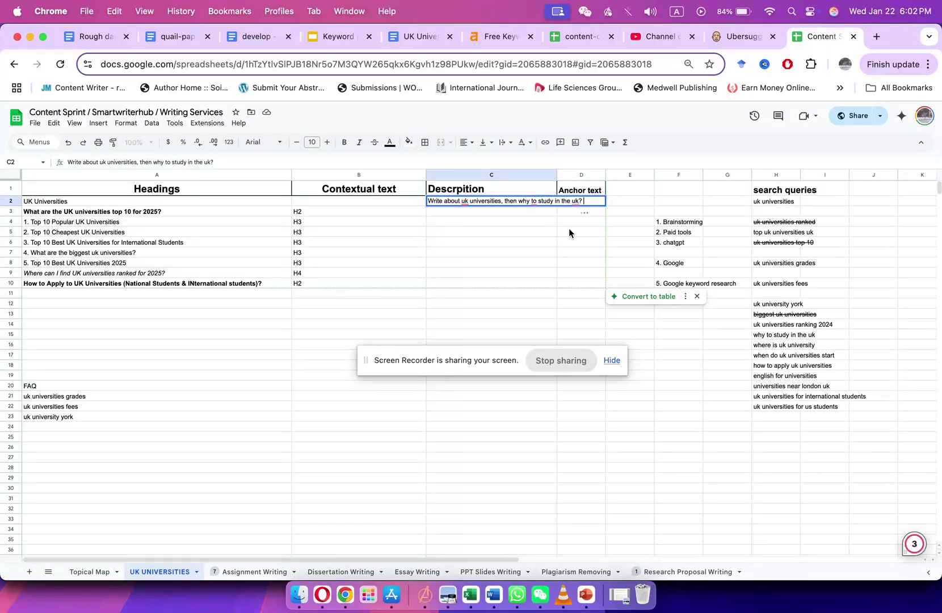
Append the search query "where is uk university" from H16 to the end of the description in C2.
click(766, 345)
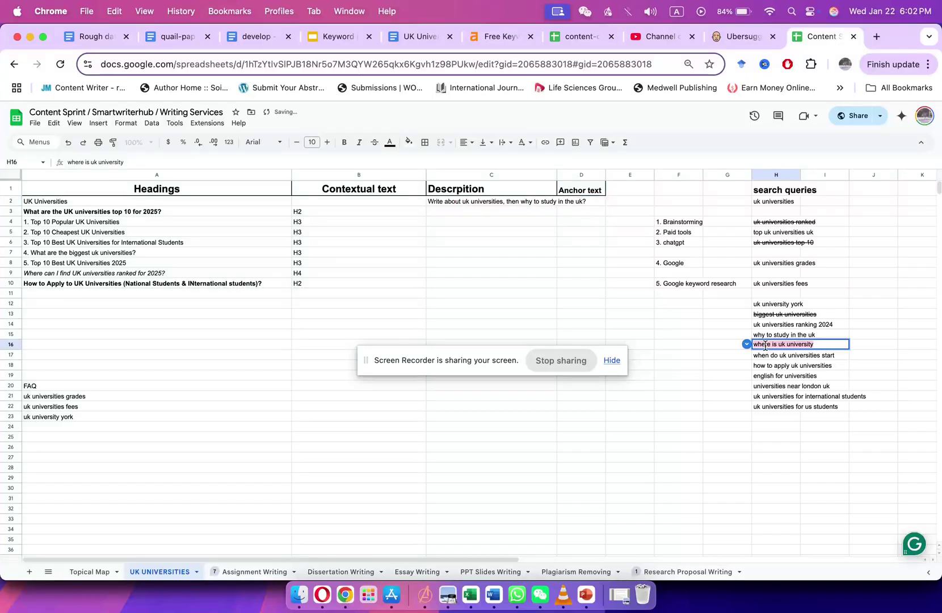
click(515, 202)
key(Return)
text(where is uk university)
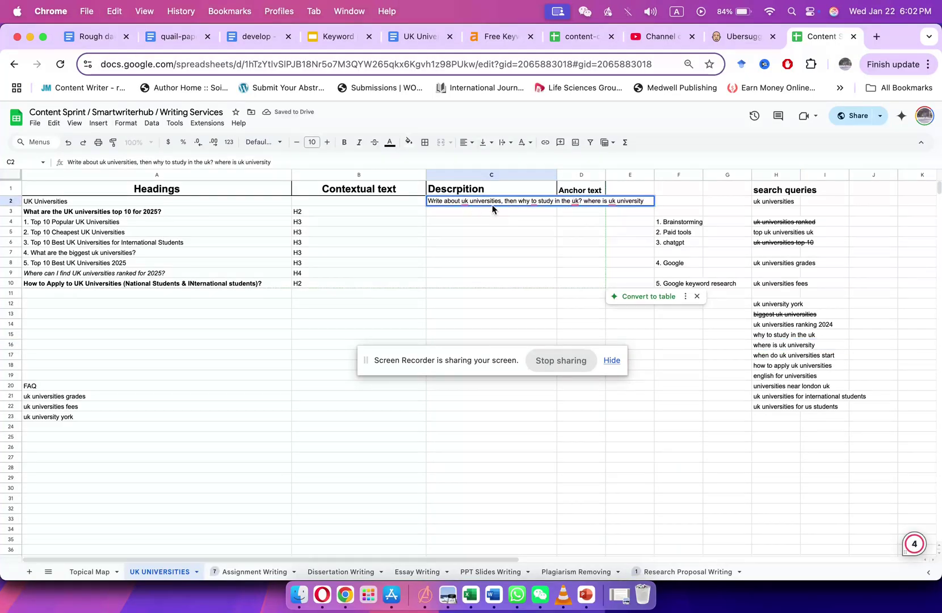
In C2, put quotation marks around "why to study in the uk" and "where is uk university", and end the latter with a question mark.
click(518, 201)
text(")
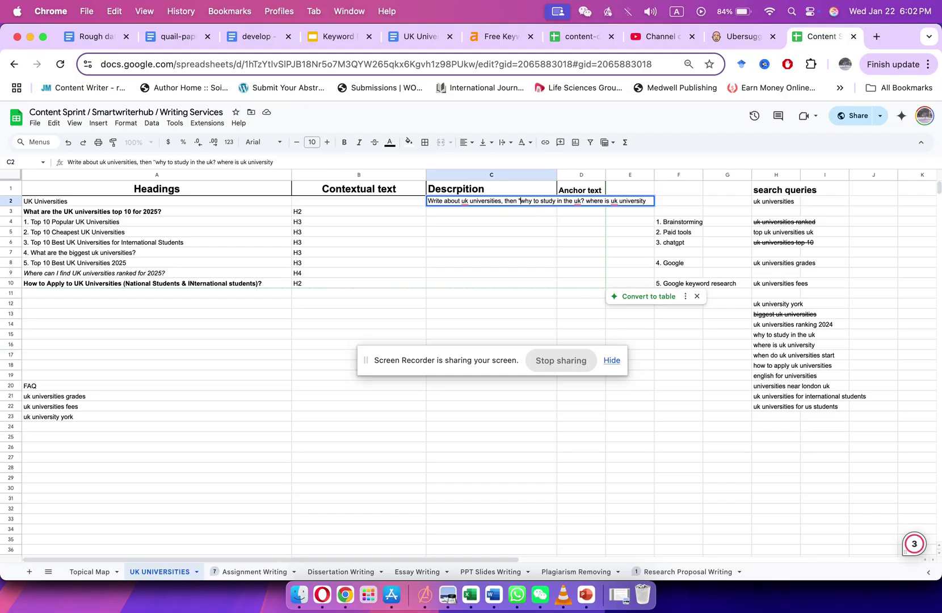
click(581, 201)
text(")
click(589, 201)
text(")
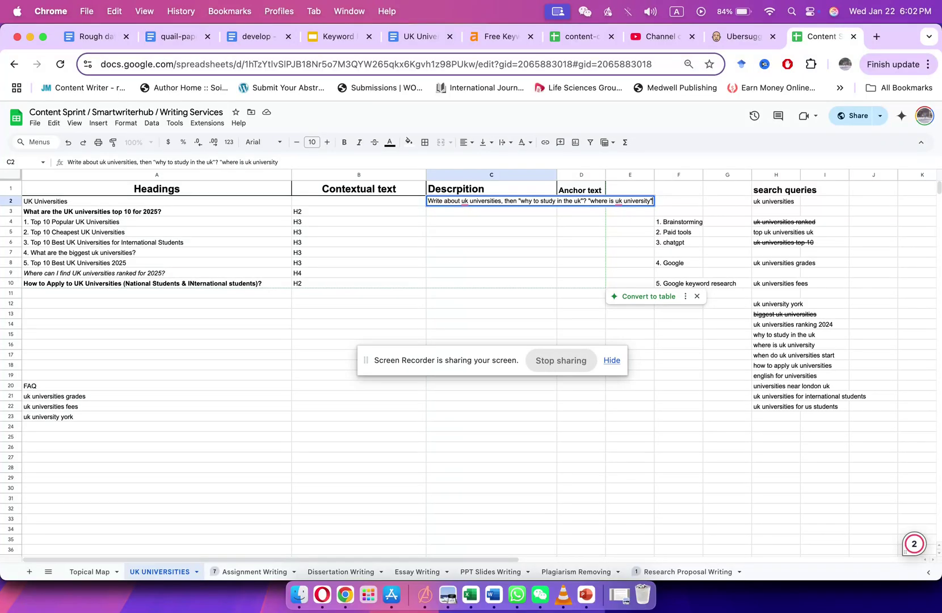
click(653, 201)
text(?)
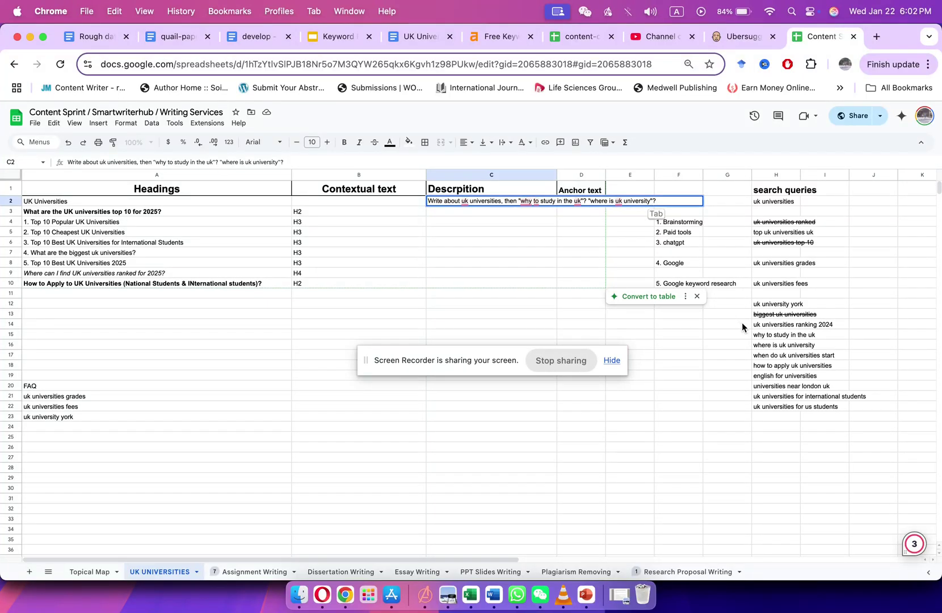
Append the H17 query to the C2 description as a quoted question, "when do uk universities start"?
click(763, 356)
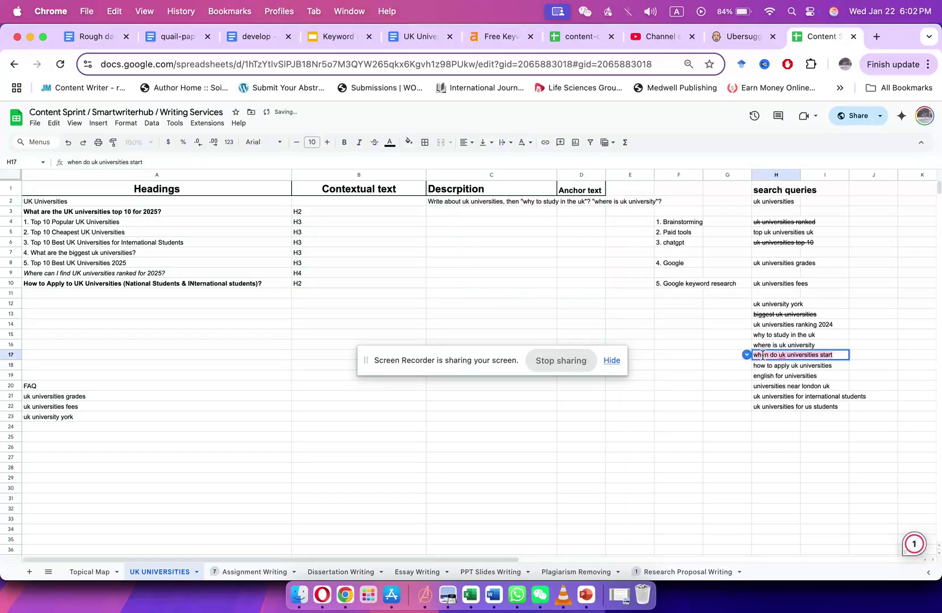
click(508, 200)
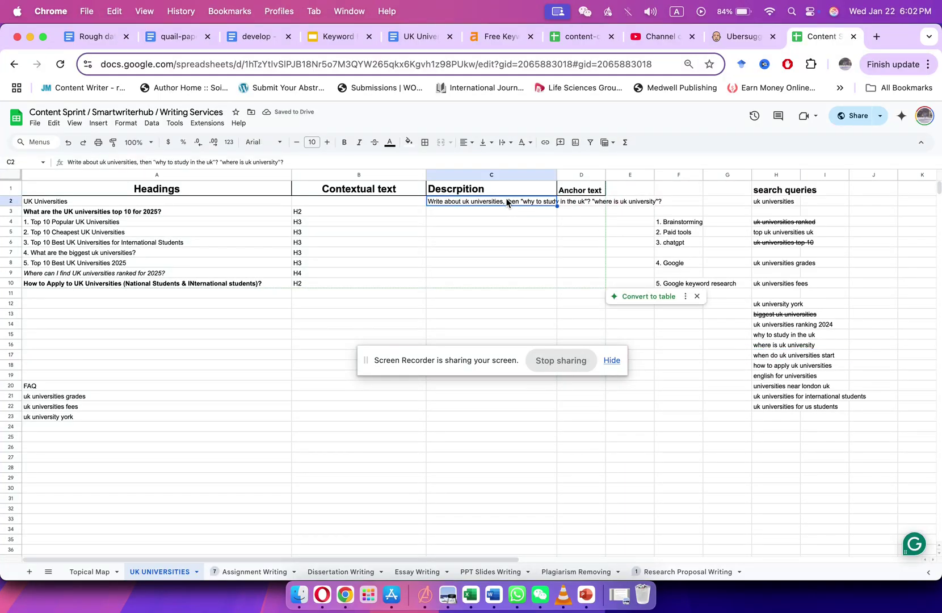
key(Return)
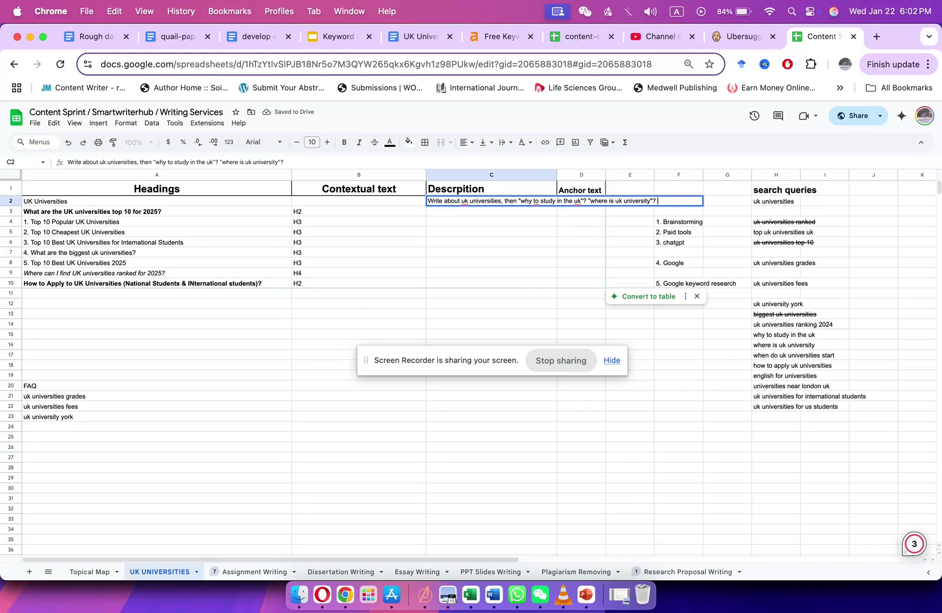
text(when do uk universities start)
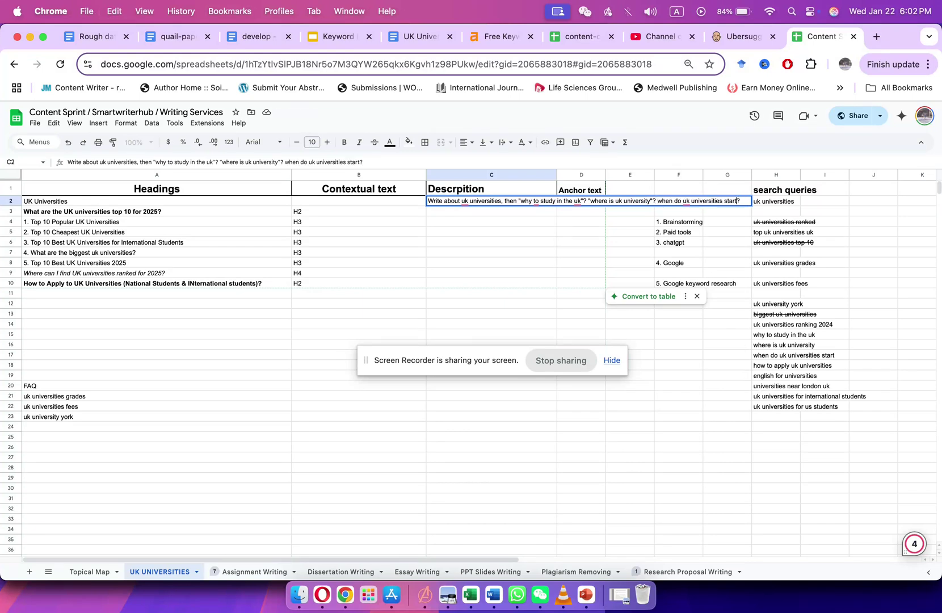
click(659, 201)
text(")
key(Return)
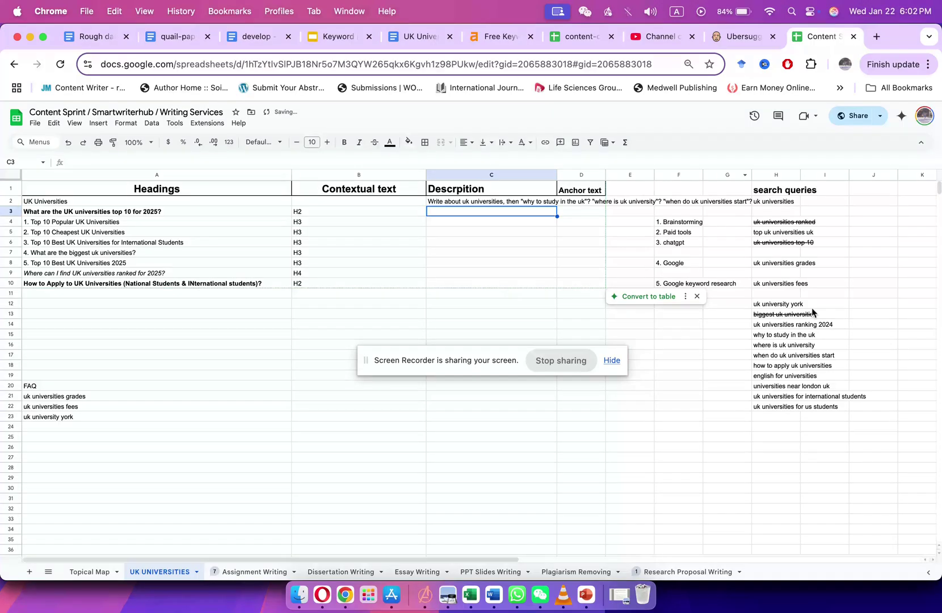
Shorten the heading in A10 to "How to Apply UK Universities?" to match the query in H18, cutting out the bracketed student types.
click(776, 358)
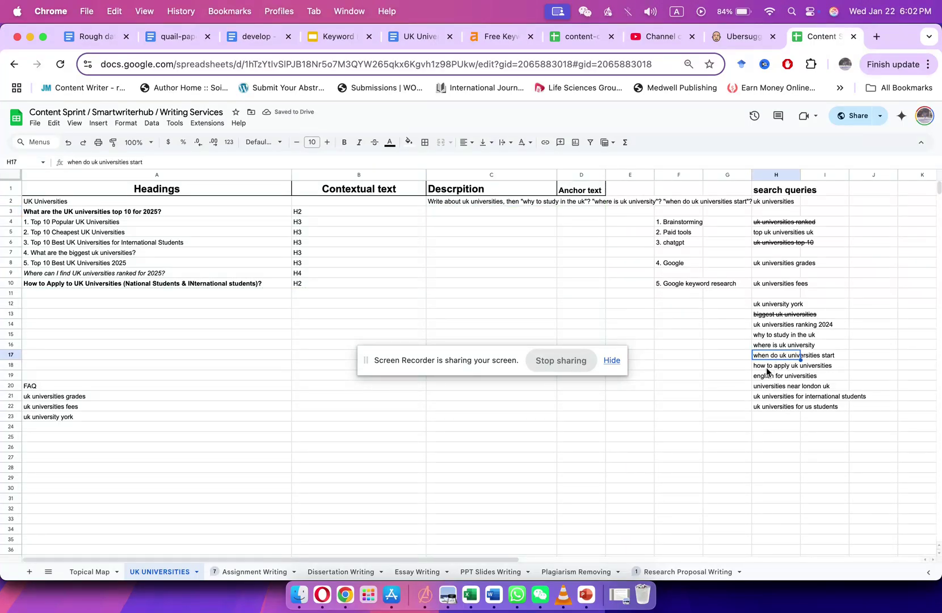
double_click(768, 366)
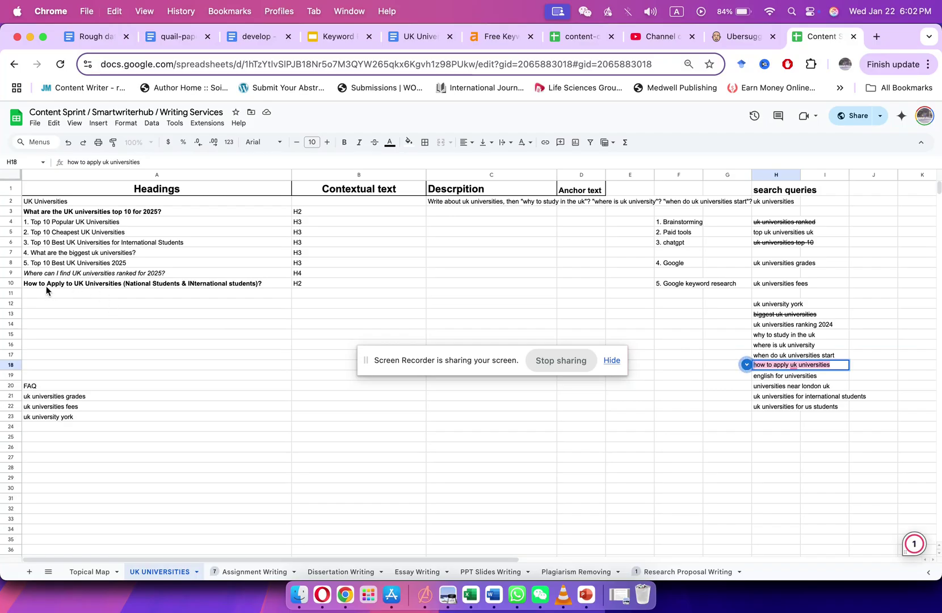
click(63, 283)
double_click(73, 283)
key(BackSpace)
key(BackSpace)
key(BackSpace)
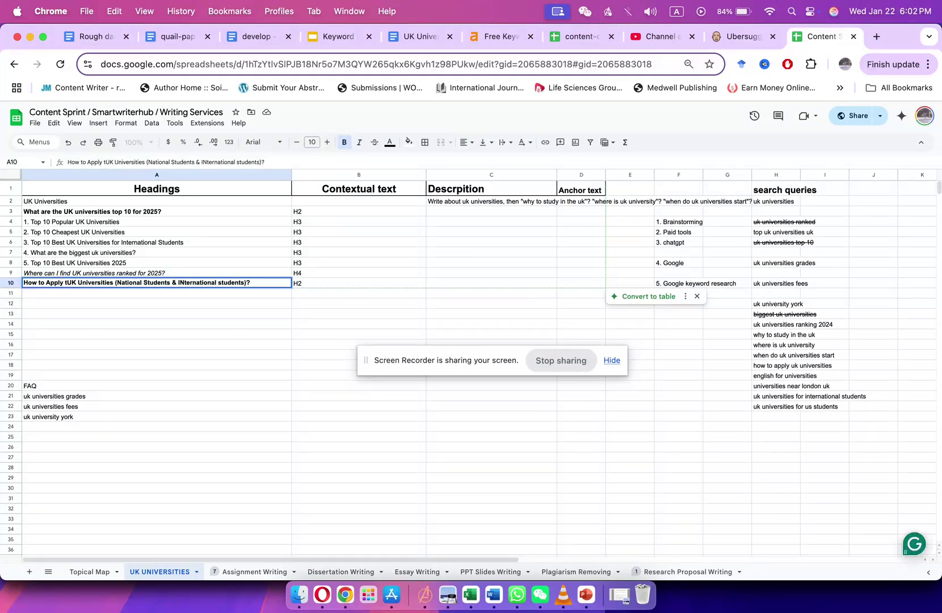
drag(115, 282, 259, 282)
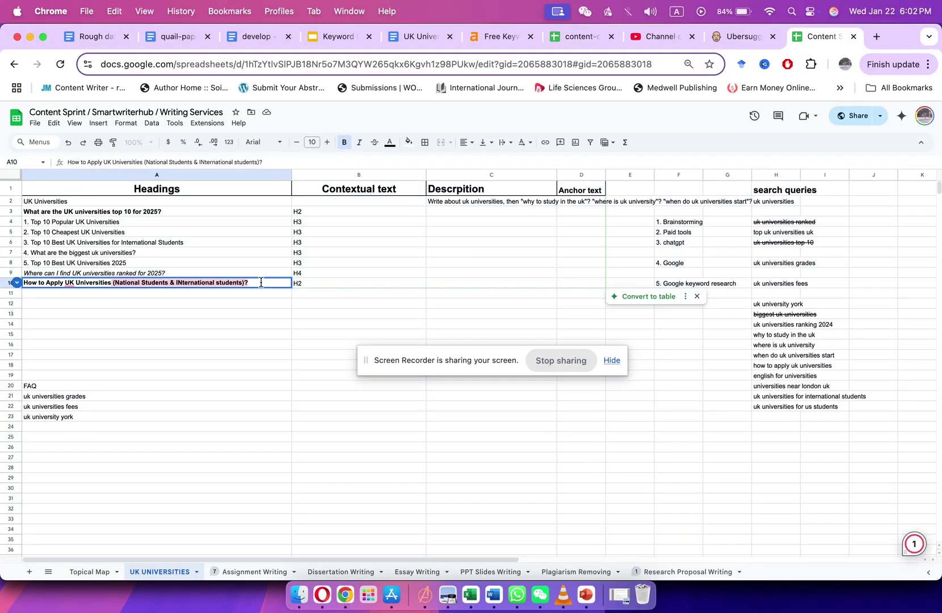
key(super+x)
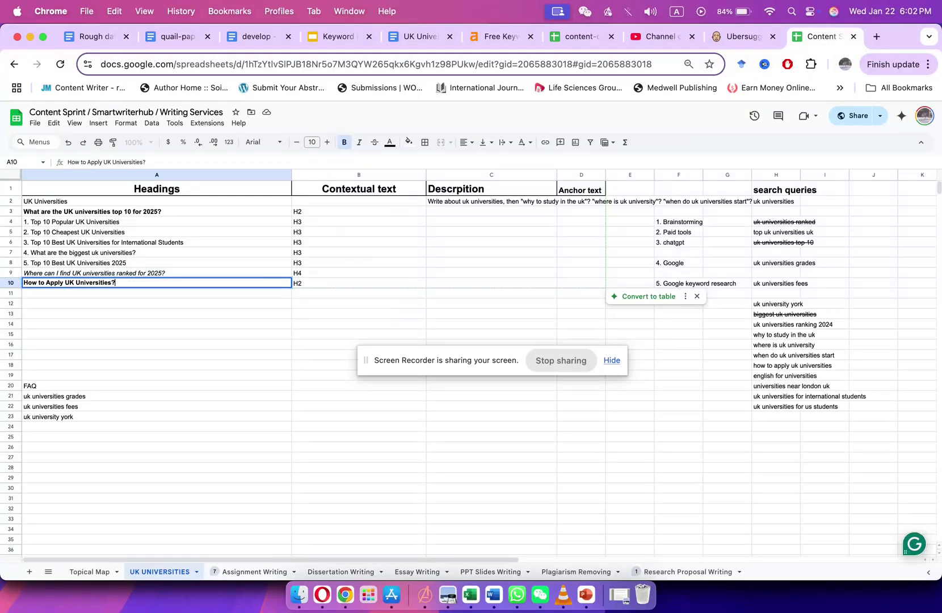
Paste the cut student-types text into A11 and copy its "INternational students" part into A12.
double_click(149, 293)
key(super+v)
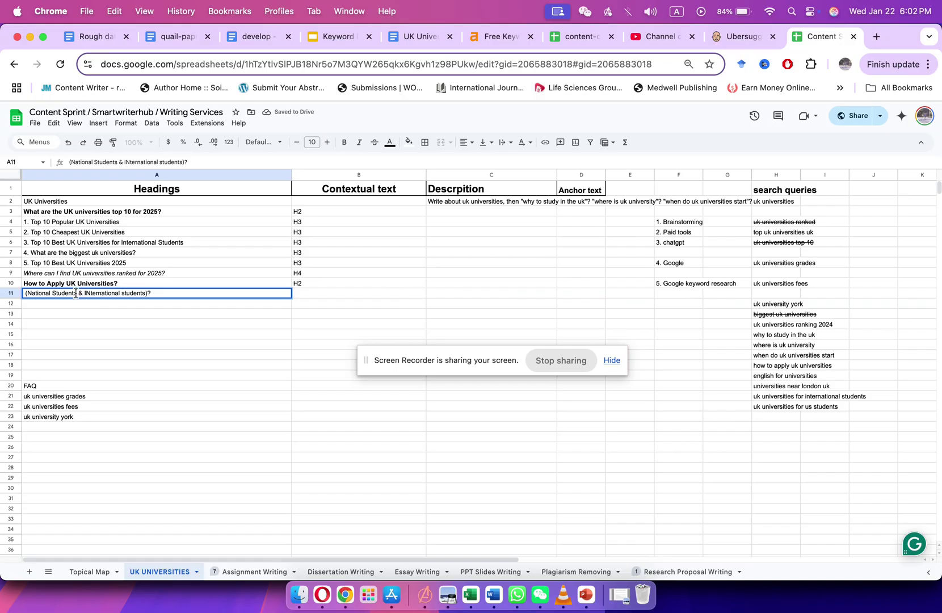
drag(84, 294, 145, 294)
key(super+c)
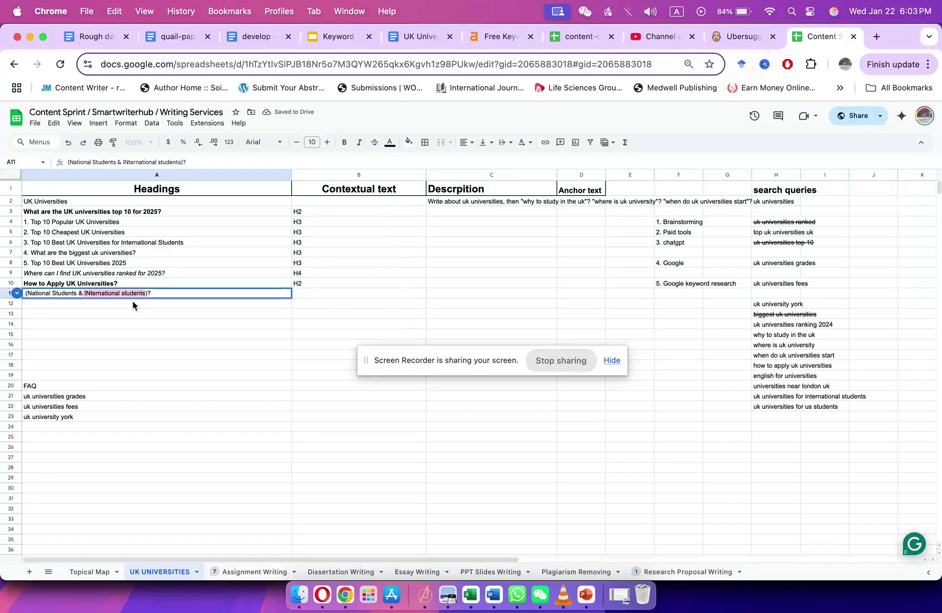
click(122, 305)
key(super+v)
Trim the text in A11 to "National Students", removing the opening bracket and the international part.
click(86, 295)
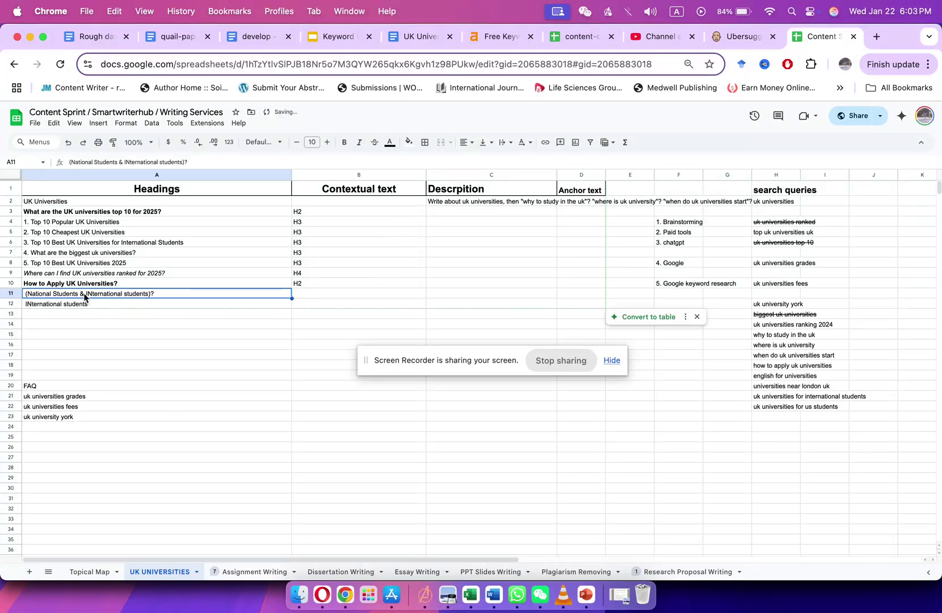
drag(78, 292, 151, 293)
key(BackSpace)
click(27, 293)
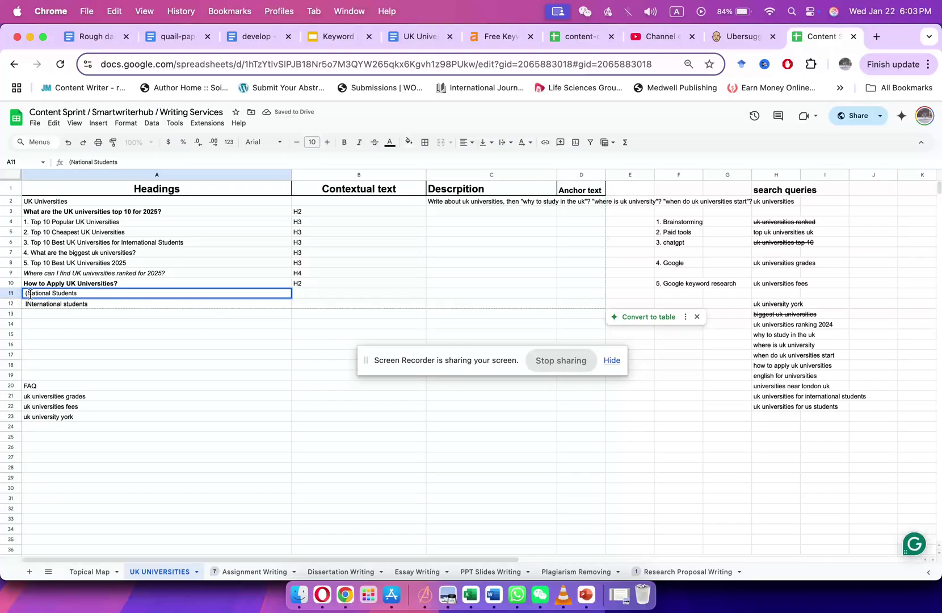
key(BackSpace)
Assign heading level H3 to the national and international student subheadings in B11 and B12.
click(312, 293)
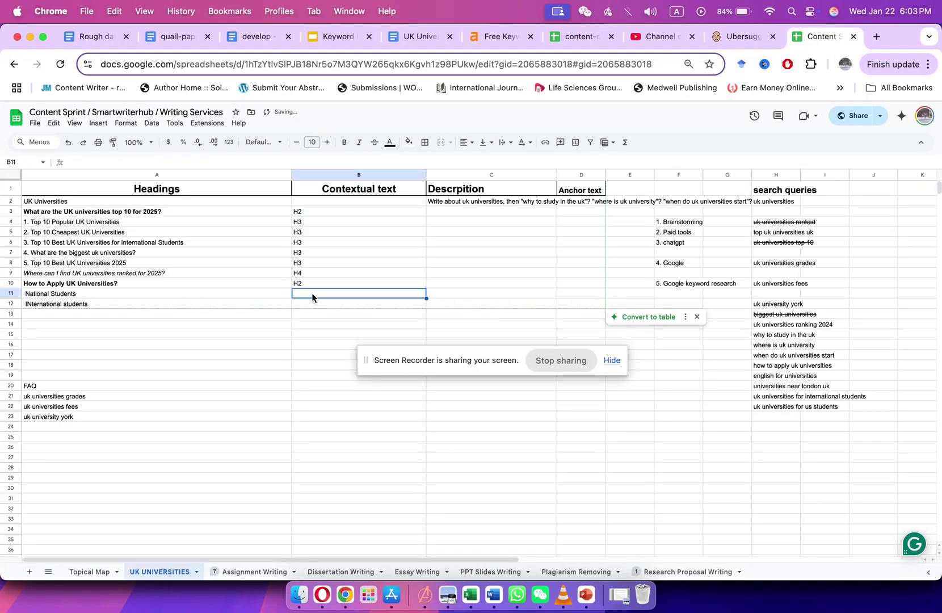
text(H3)
key(Return)
text(H3)
key(Return)
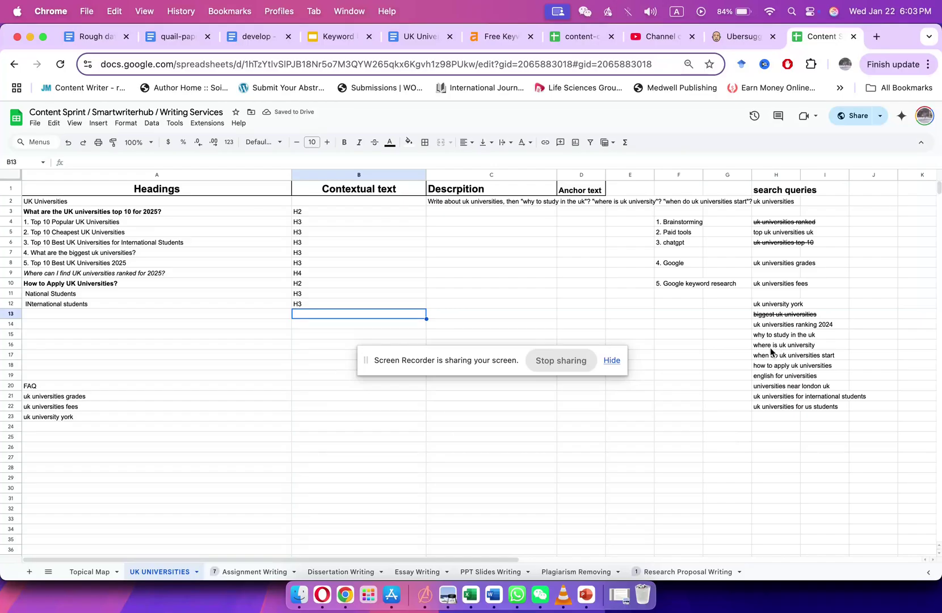
Copy the query "uk universities for us students" from H22 and insert a row above the "How to Apply UK Universities?" heading.
click(766, 377)
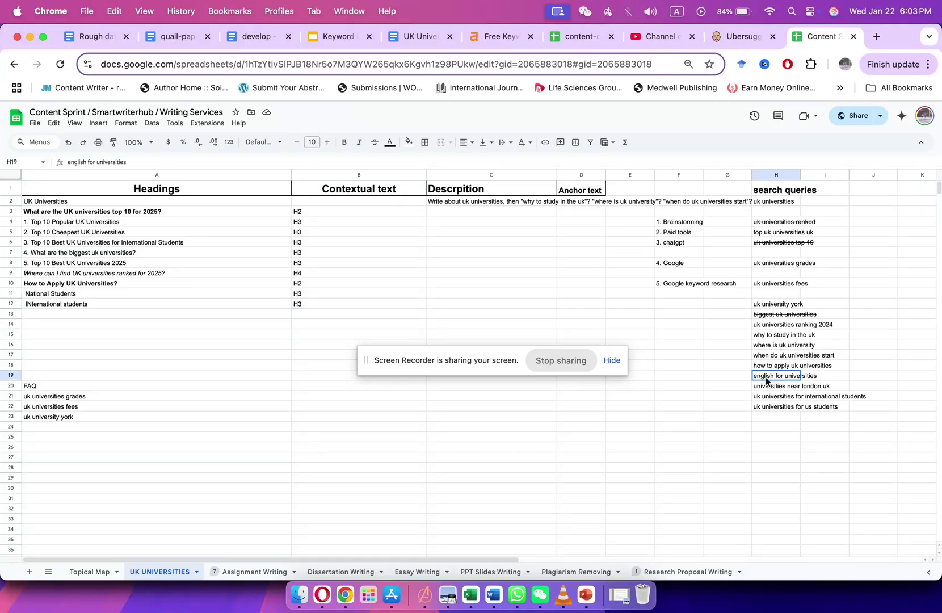
click(766, 389)
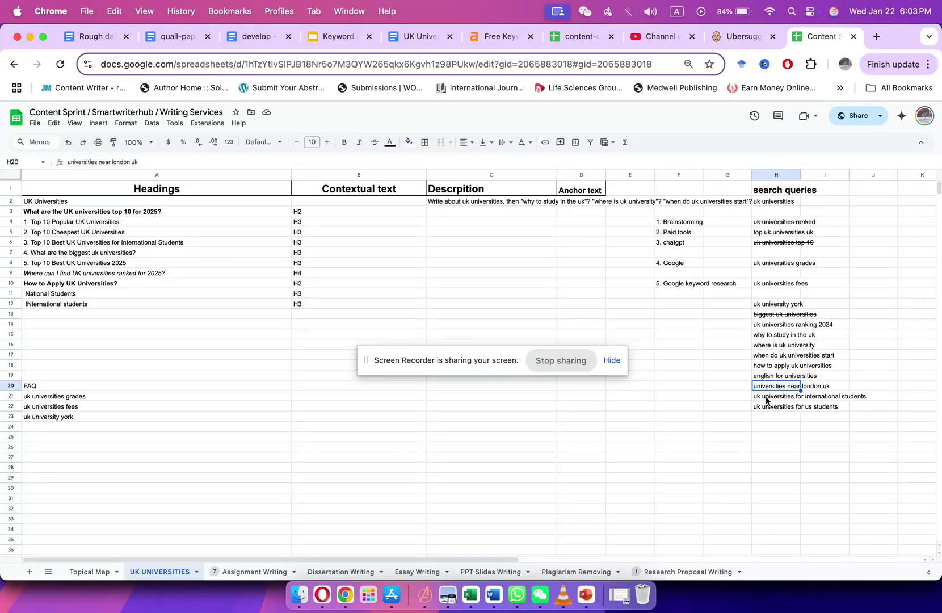
click(765, 401)
triple_click(765, 401)
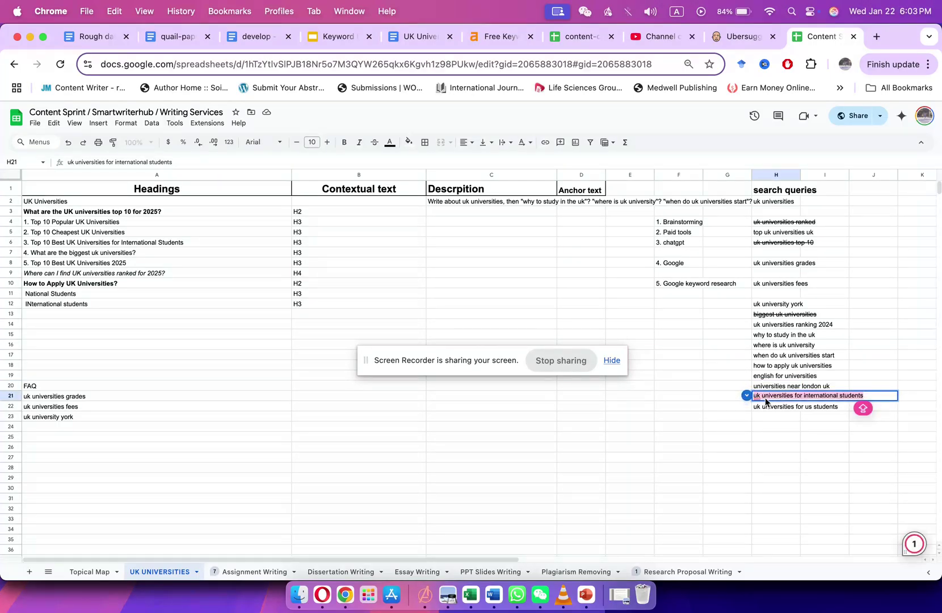
click(765, 410)
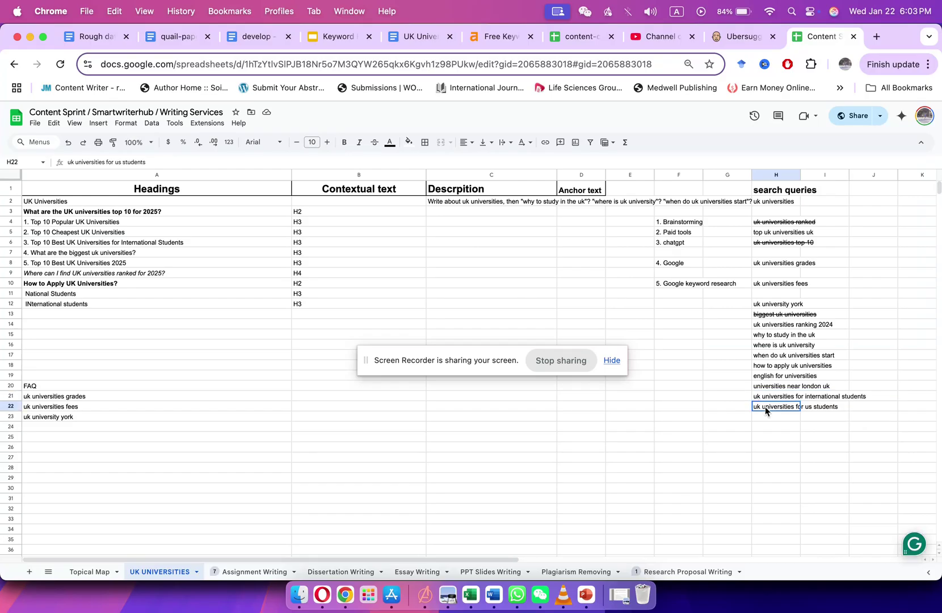
triple_click(765, 407)
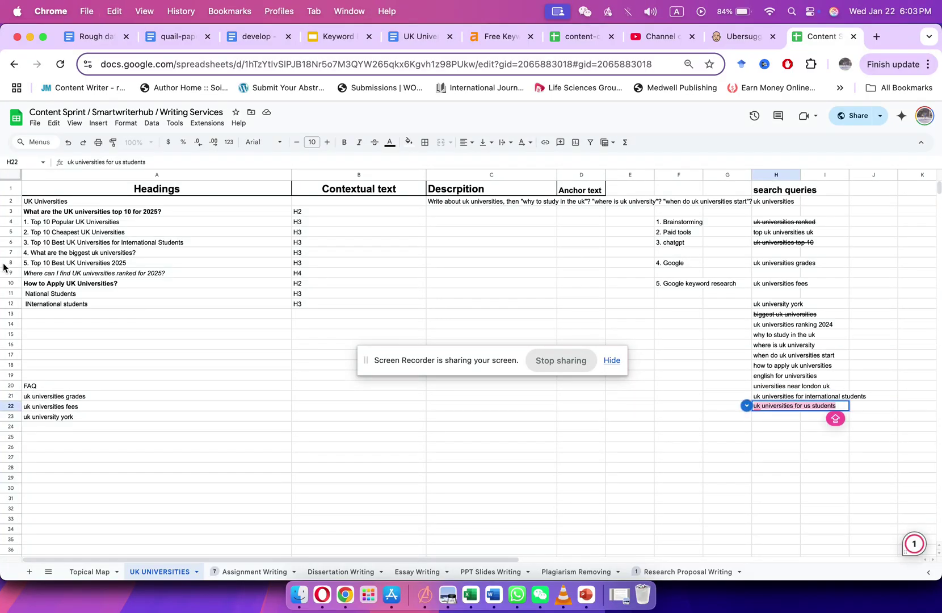
click(10, 282)
right_click(11, 282)
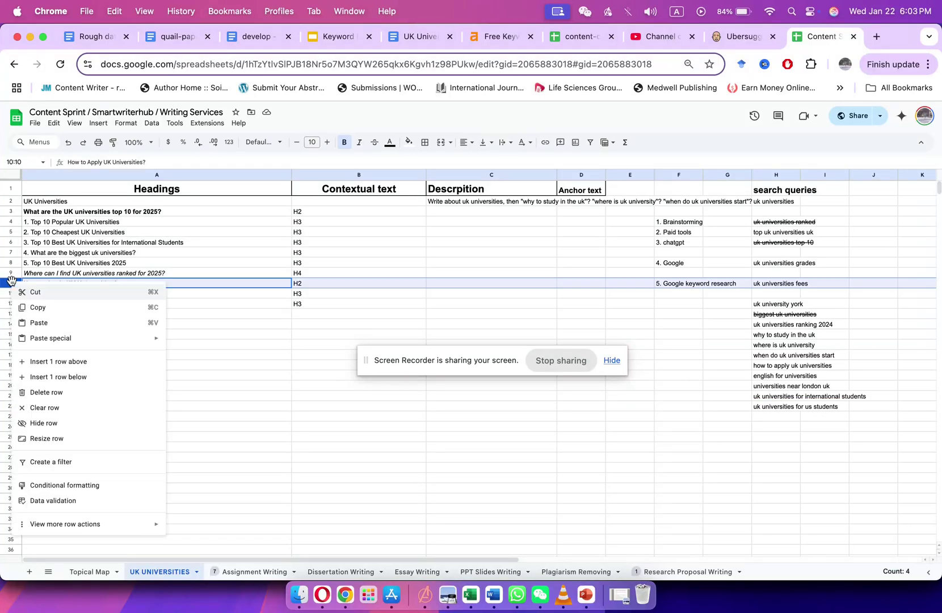
click(56, 362)
Enter the non-bold heading "6. uk universities for us students" in A10 and its level H3 in B10.
double_click(55, 283)
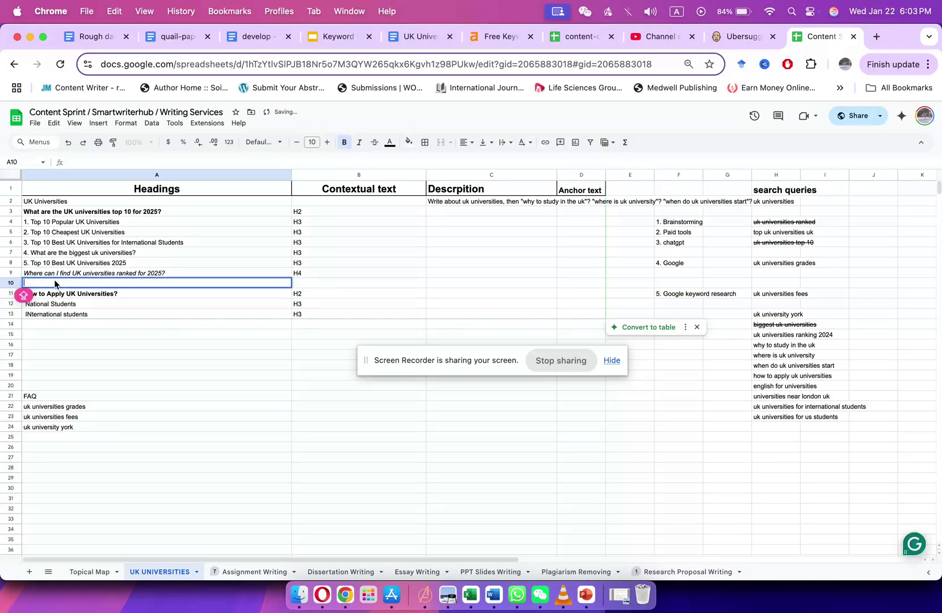
text(6.)
key(super+v)
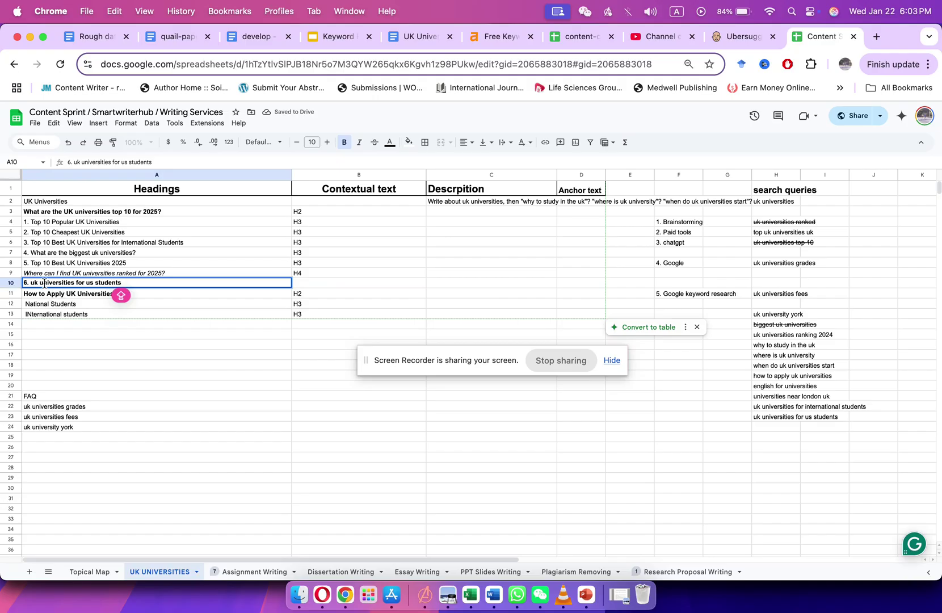
shift+click(32, 282)
key(super+b)
click(318, 284)
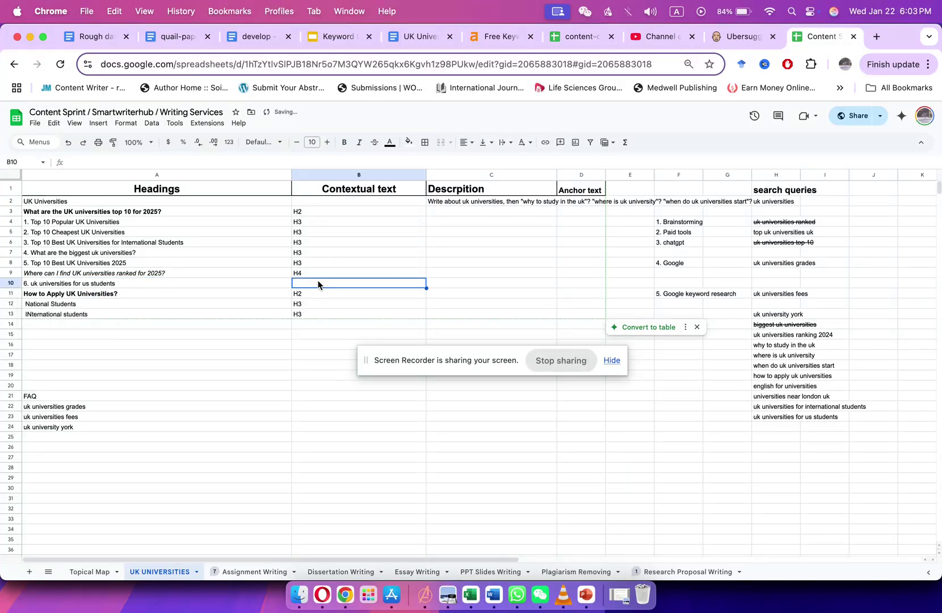
text(H3)
key(Return)
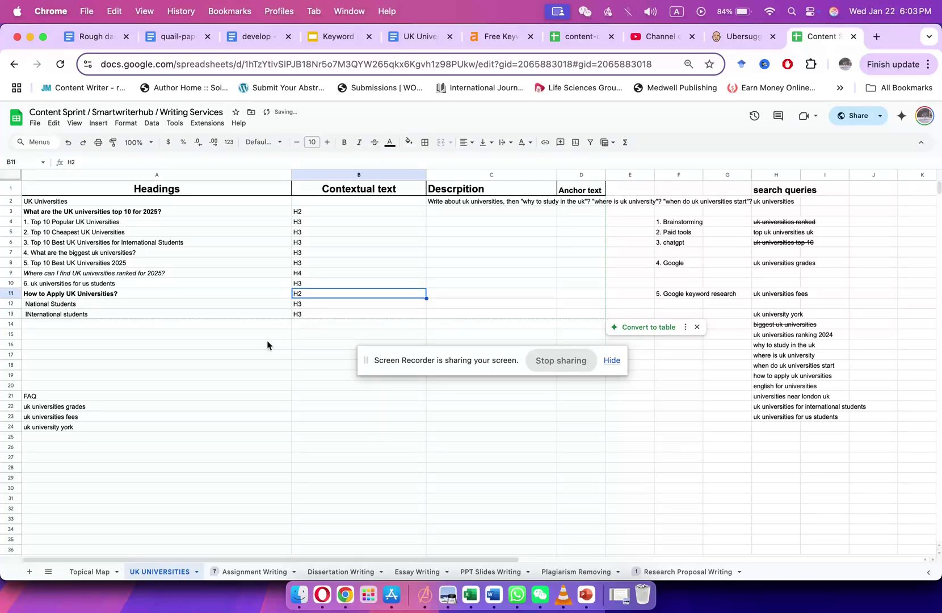
Strike through the search queries in H15:H23, from "uk universities ranking 2024" to "uk universities for us students".
drag(766, 417, 764, 333)
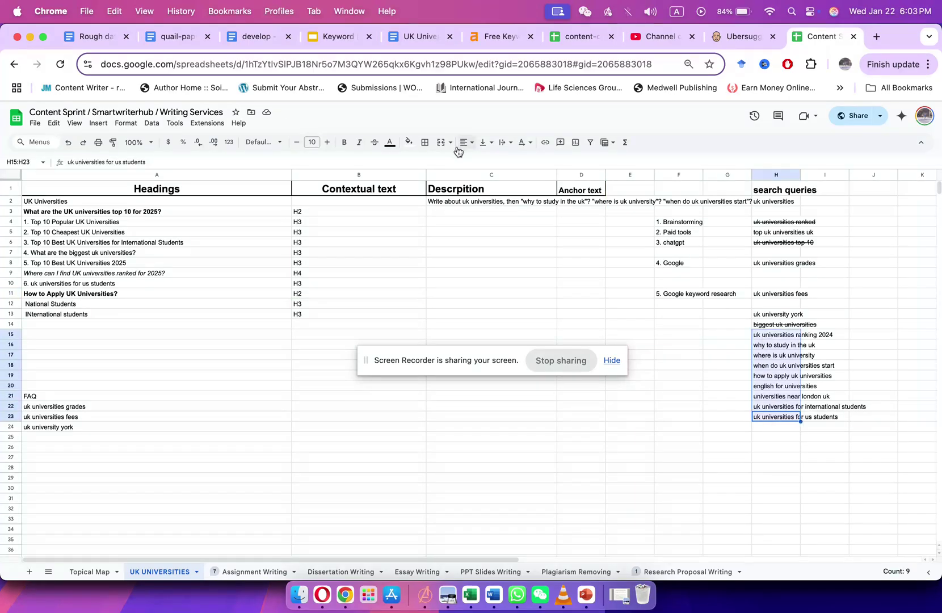
click(374, 142)
click(130, 419)
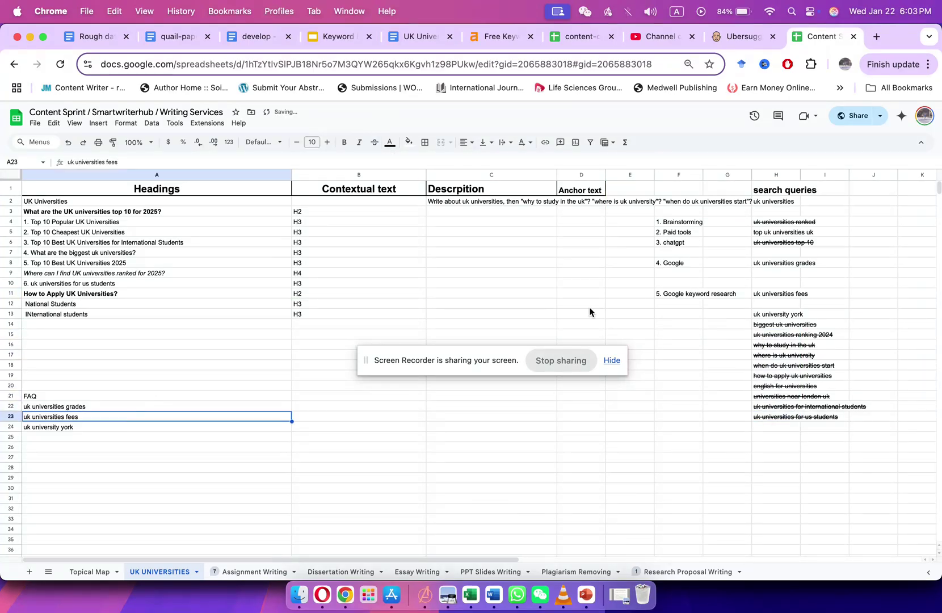
Strike through the queries "uk universities grades" and "uk universities fees" in H8:H11.
click(778, 264)
drag(778, 264, 778, 294)
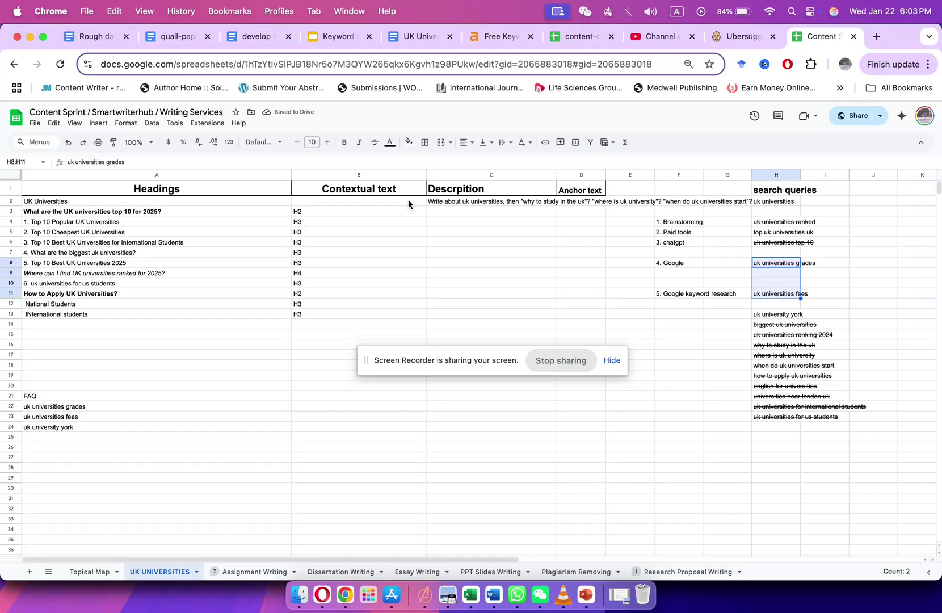
click(375, 143)
click(250, 397)
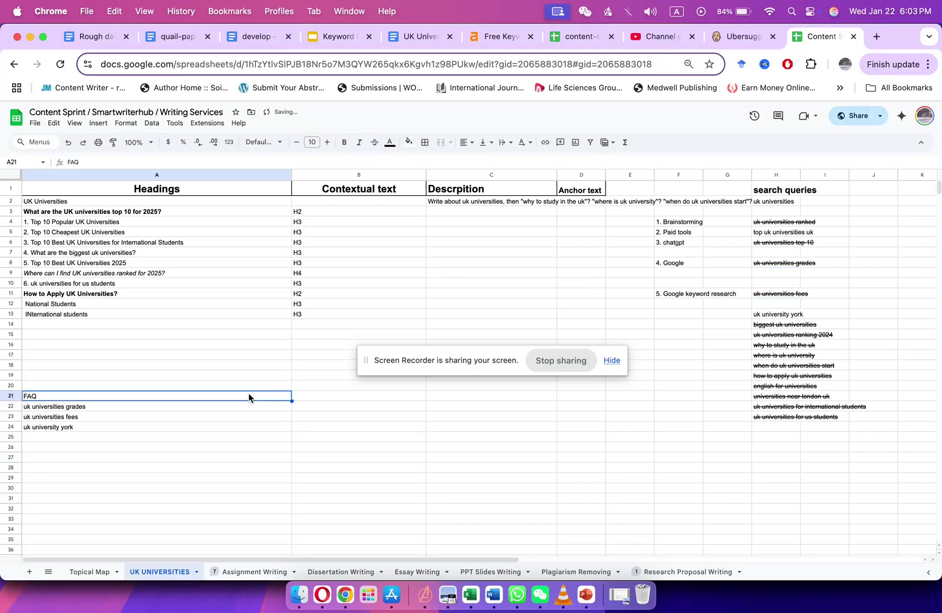
Review the UK universities outline: the headings in A3:A13, the search queries in column H and the description in C2.
drag(223, 211, 225, 313)
click(204, 324)
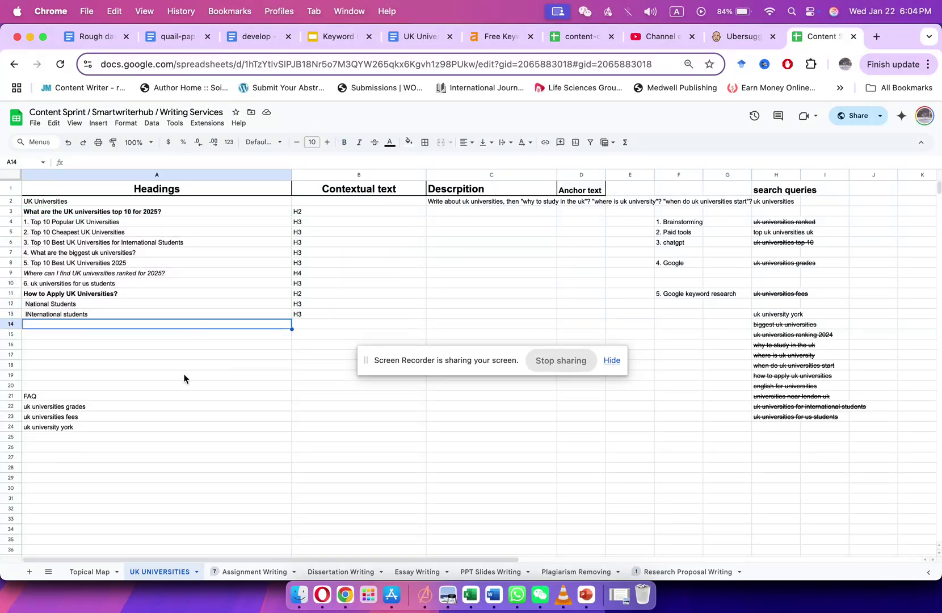
click(221, 334)
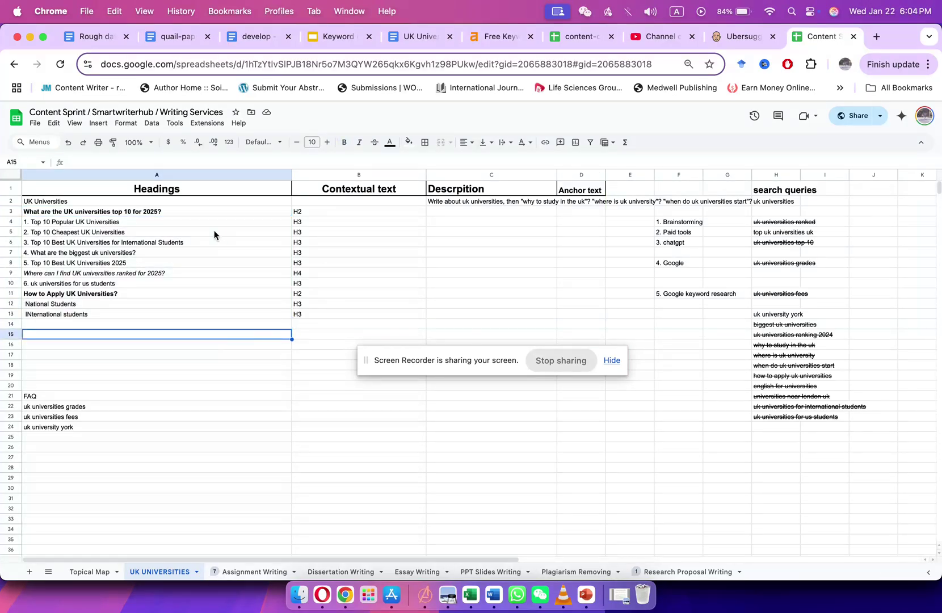
click(107, 212)
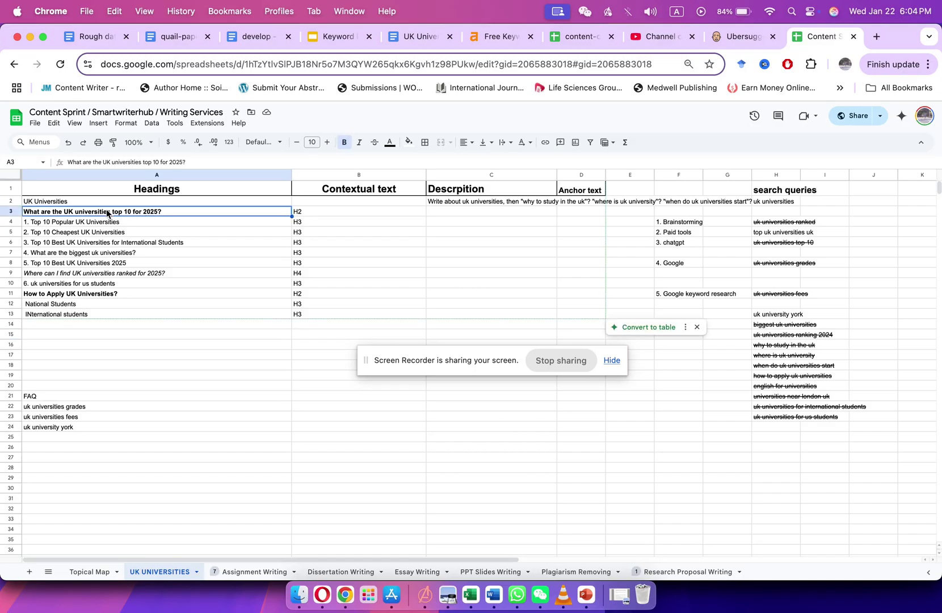
click(159, 293)
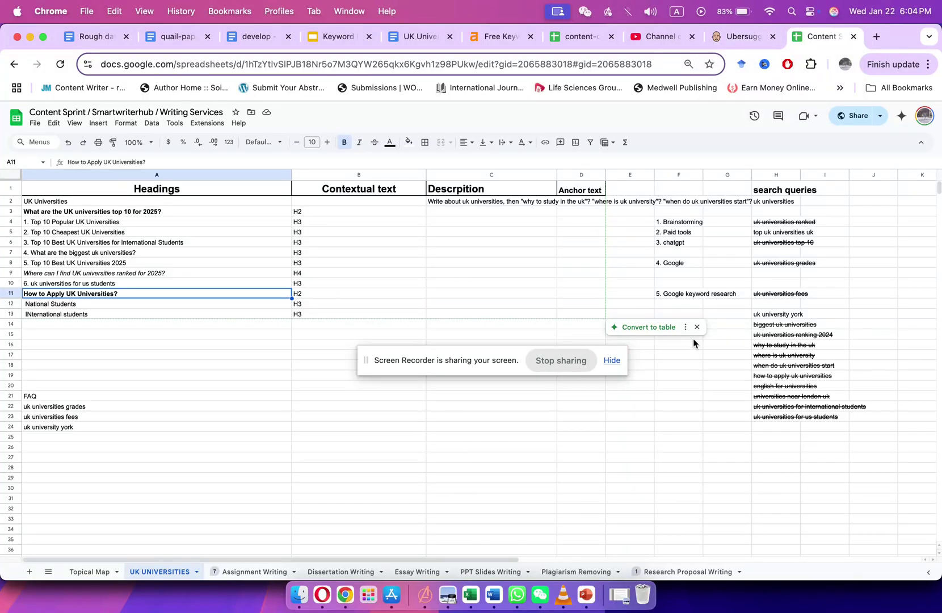
drag(805, 233, 777, 437)
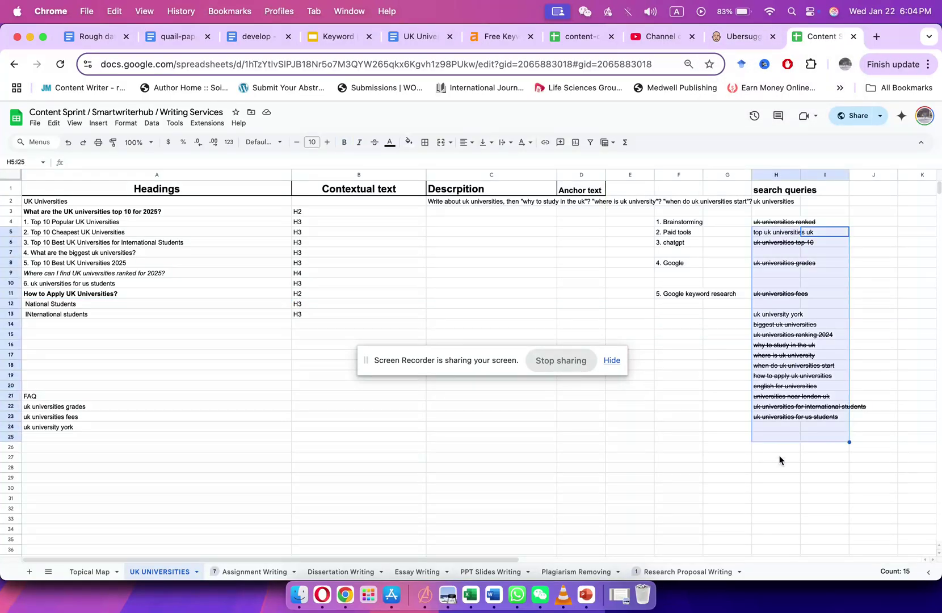
click(468, 282)
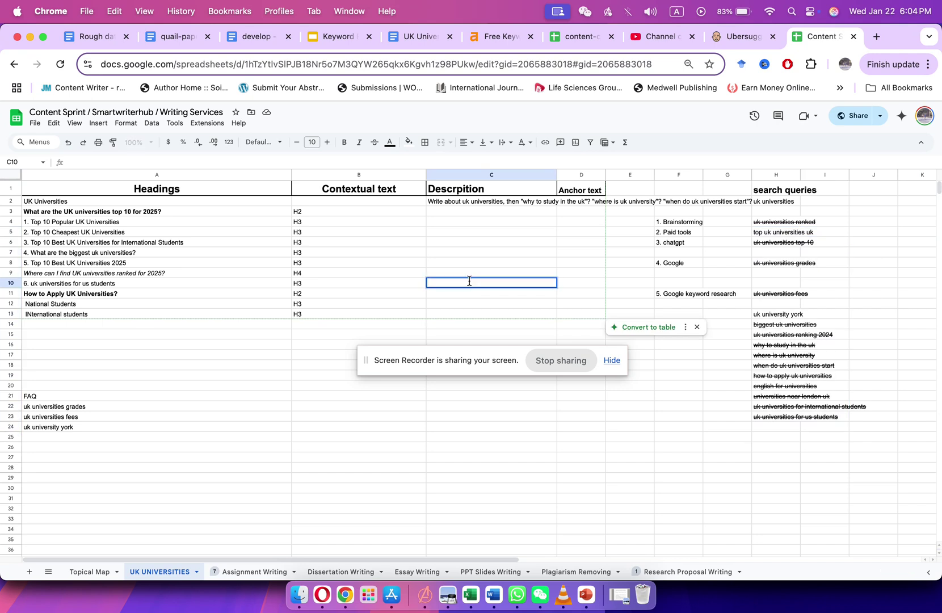
double_click(505, 203)
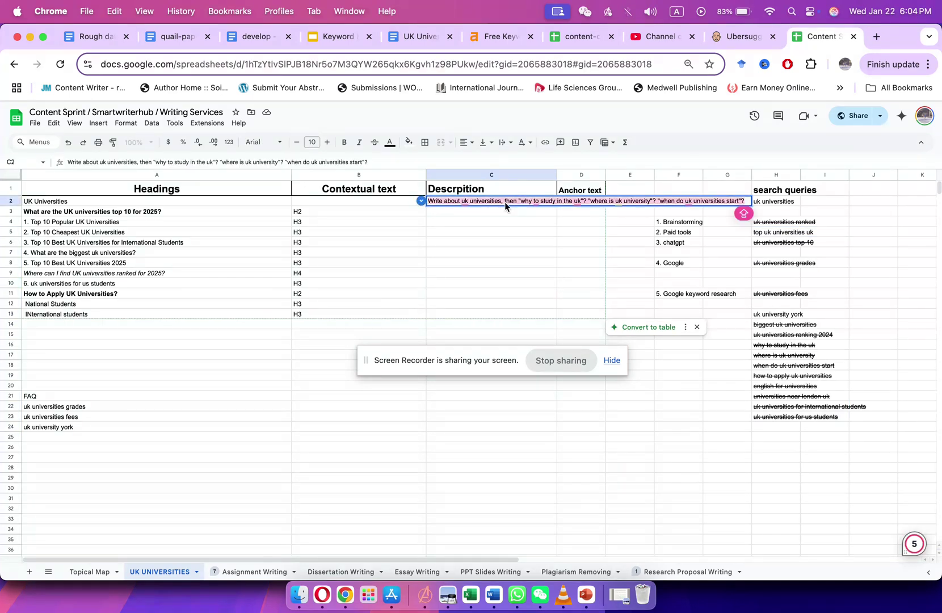
click(454, 294)
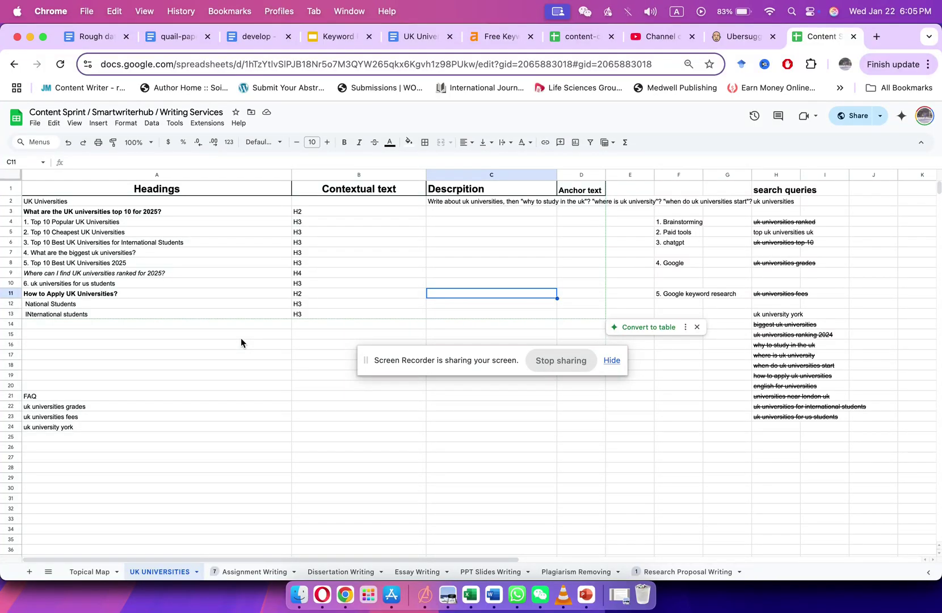
Look over the Topical Map sheet and the Assignment Writing sheet's outline of headings, levels and descriptions.
click(245, 568)
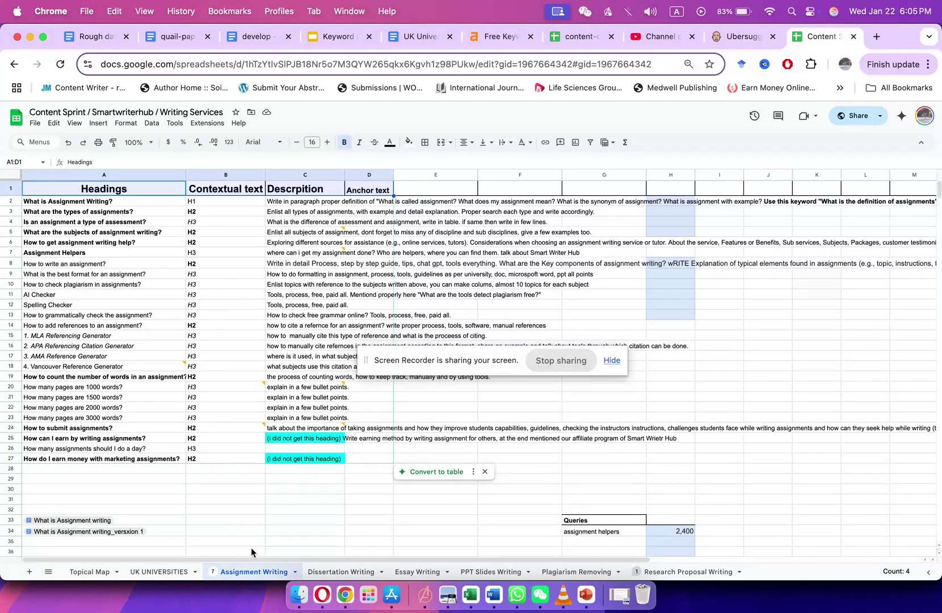
click(79, 570)
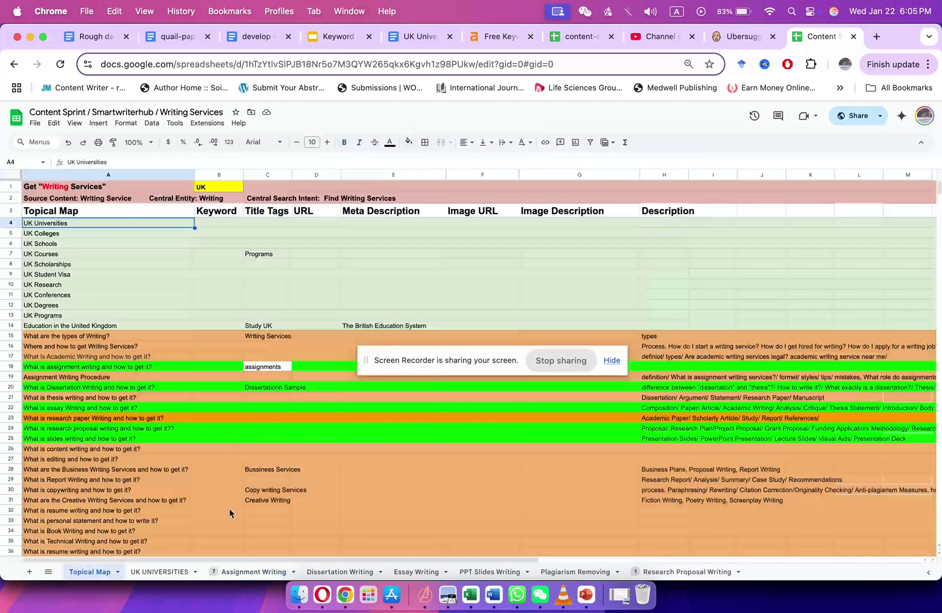
click(254, 571)
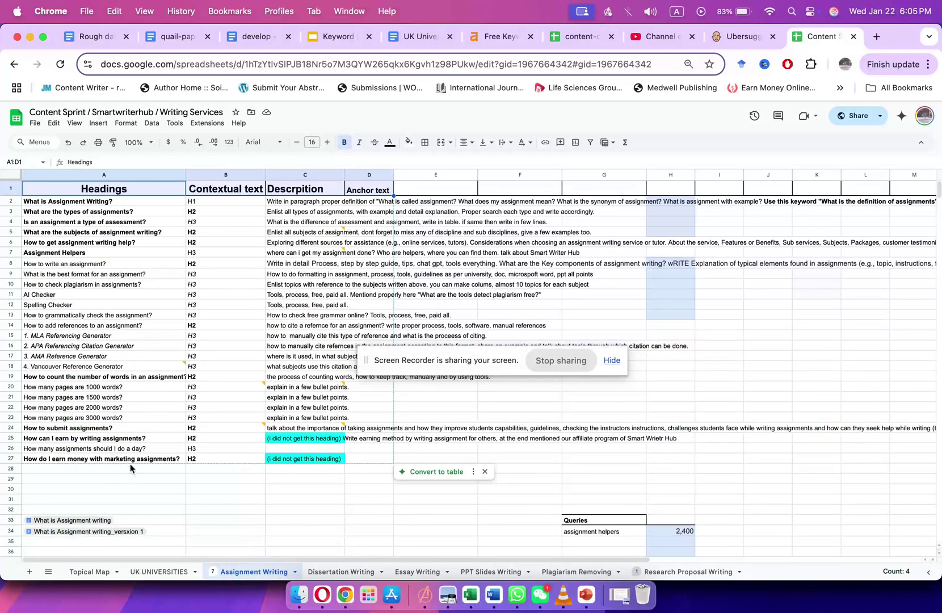
Review the heading outline in the Assignment Writing sheet and go to the UK UNIVERSITIES sheet.
click(118, 388)
key(Down)
key(Down)
key(Down)
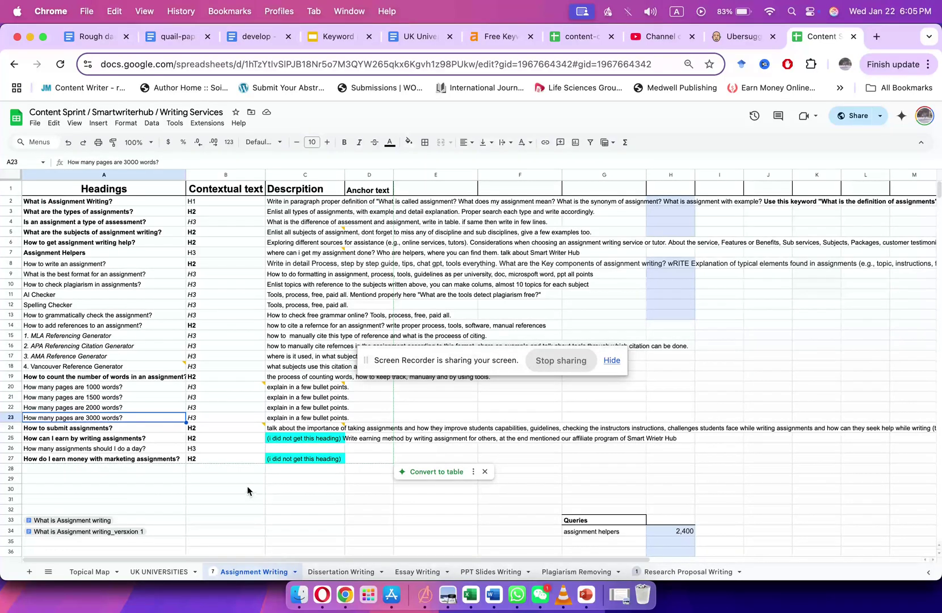
click(159, 571)
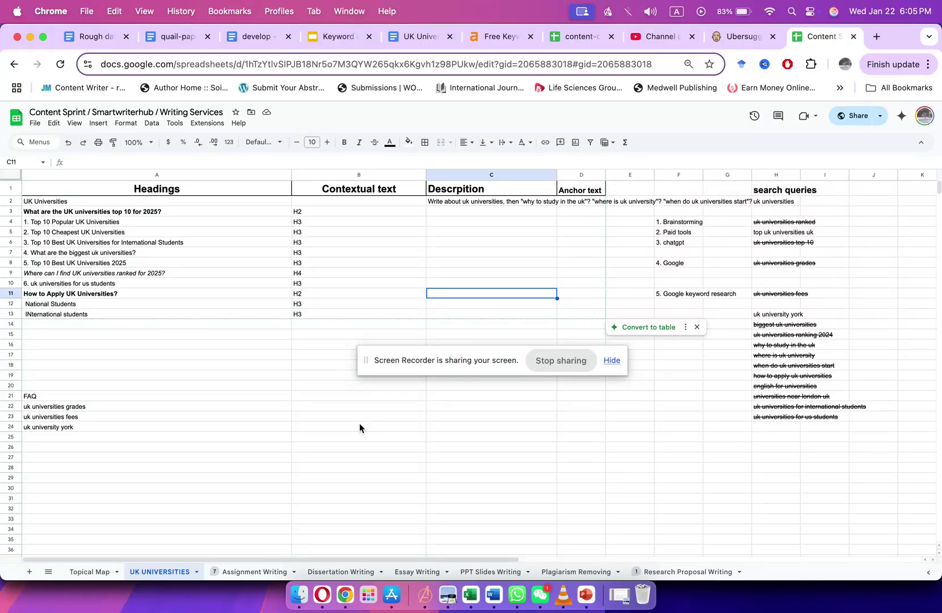
Switch to Ubersuggest and expand the Google search results for the keyword "uk univesities".
click(743, 37)
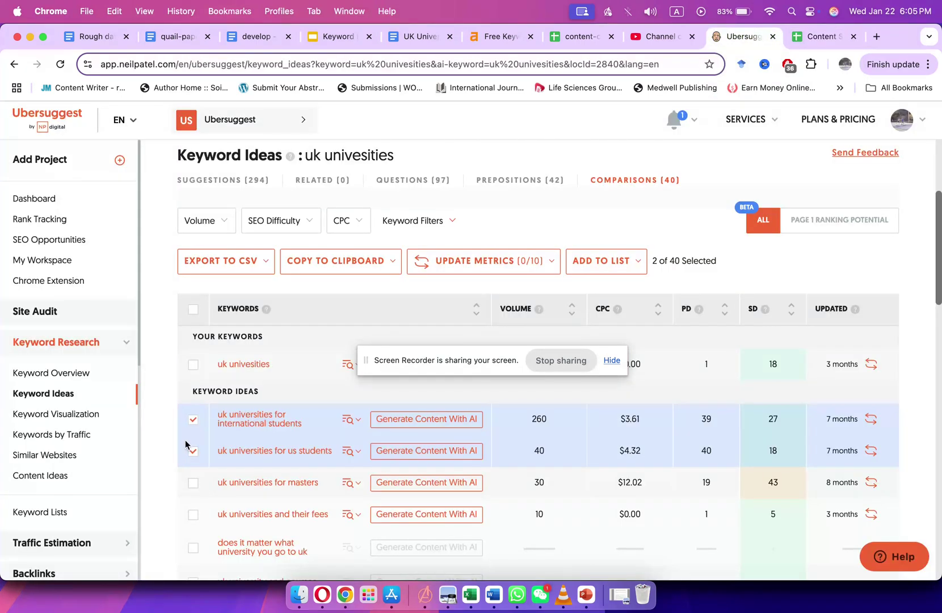
scroll(185, 444, up, 1)
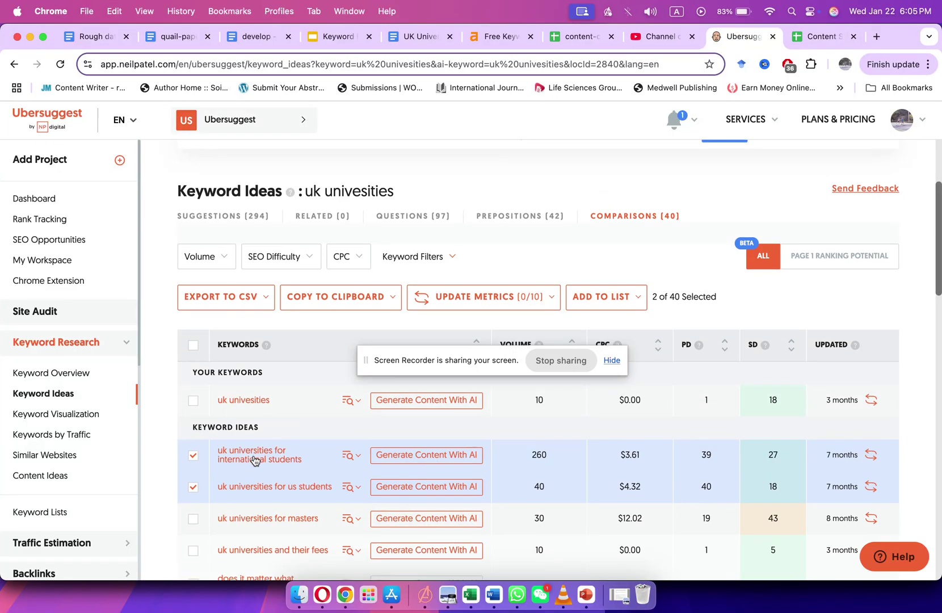
scroll(255, 460, down, 2)
scroll(178, 437, up, 2)
scroll(173, 435, down, 2)
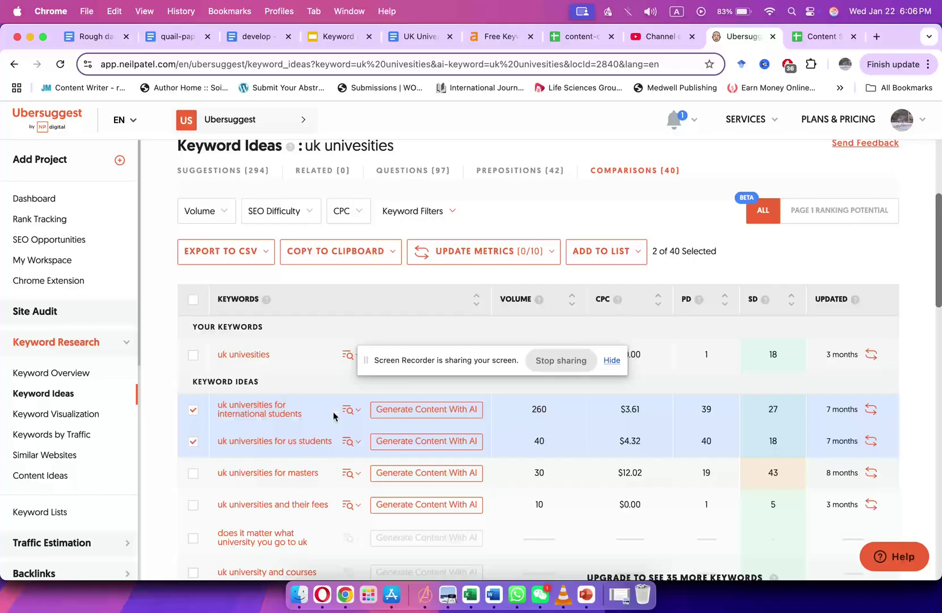
click(347, 354)
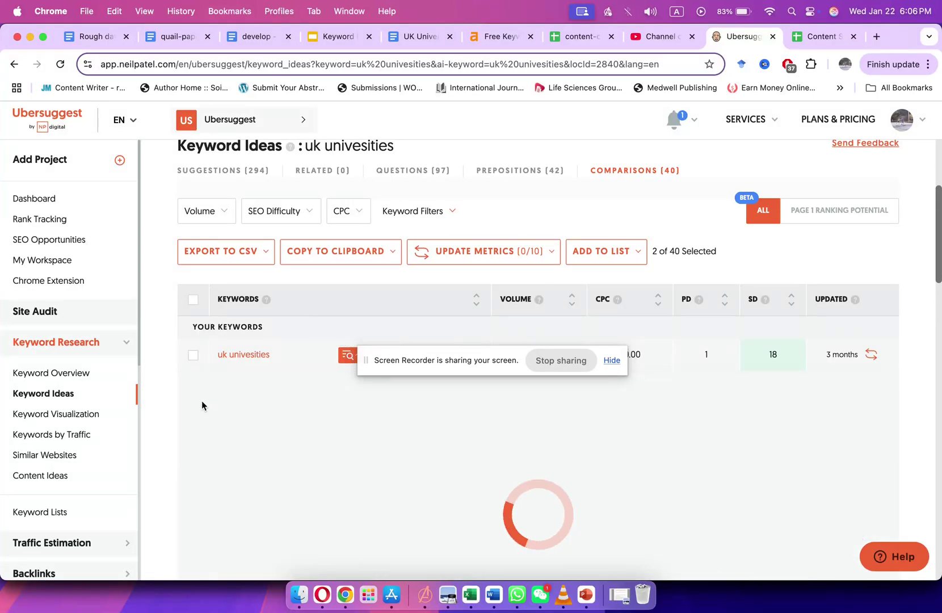
scroll(201, 400, down, 1)
drag(399, 363, 452, 259)
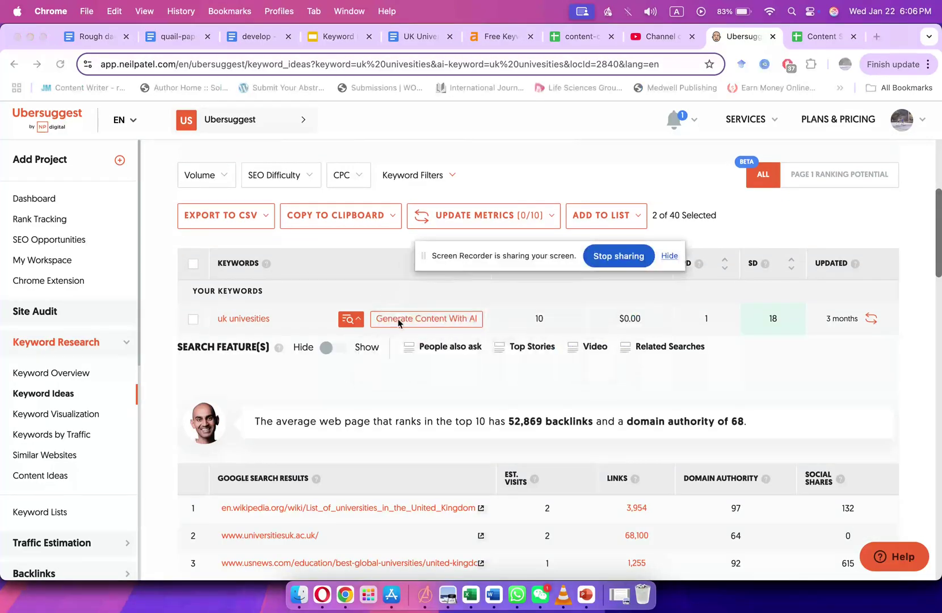
scroll(351, 369, down, 3)
click(460, 395)
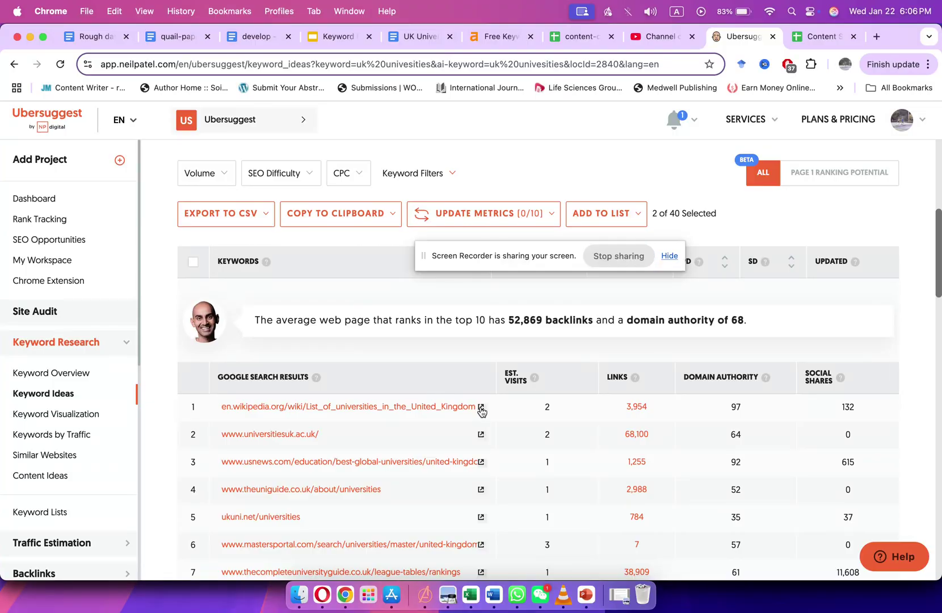
Open the first four ranking pages, from the Wikipedia list to theuniguide.co.uk, in separate browser tabs.
click(481, 406)
click(666, 37)
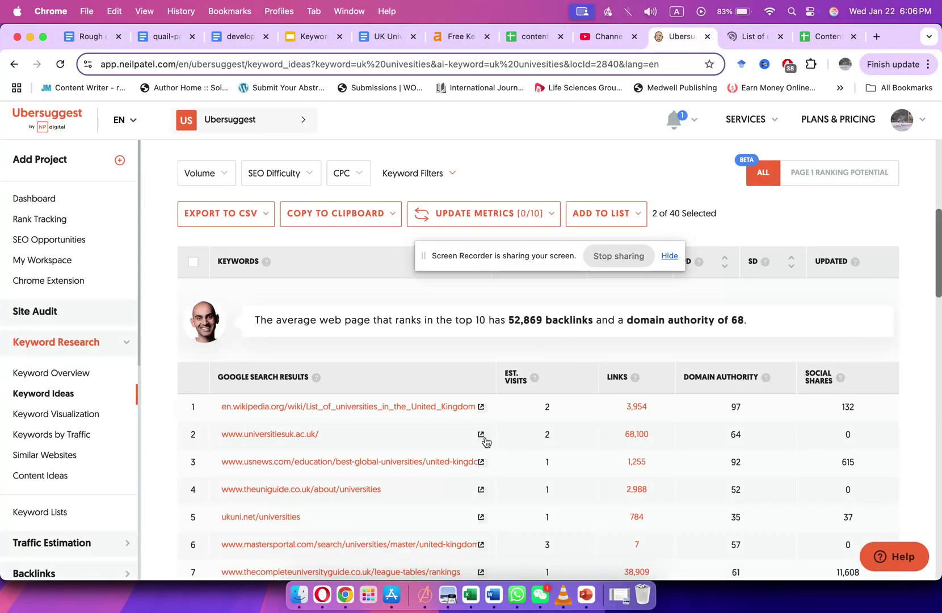
click(481, 435)
click(630, 40)
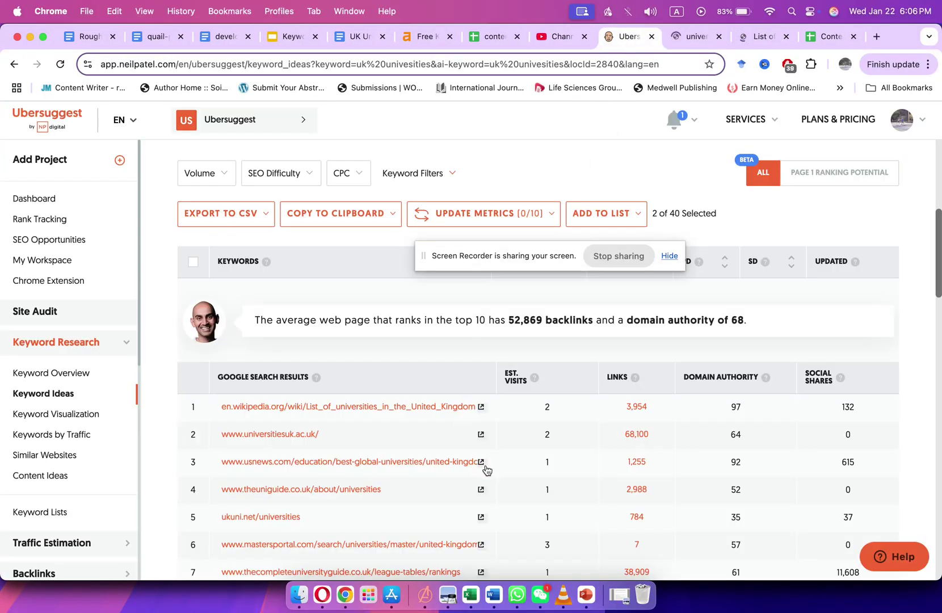
click(482, 462)
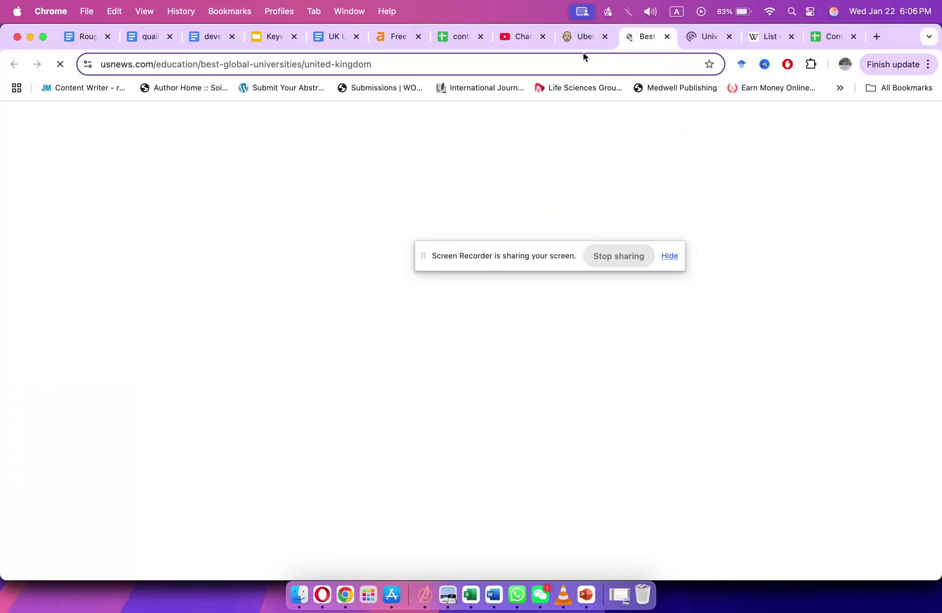
click(581, 37)
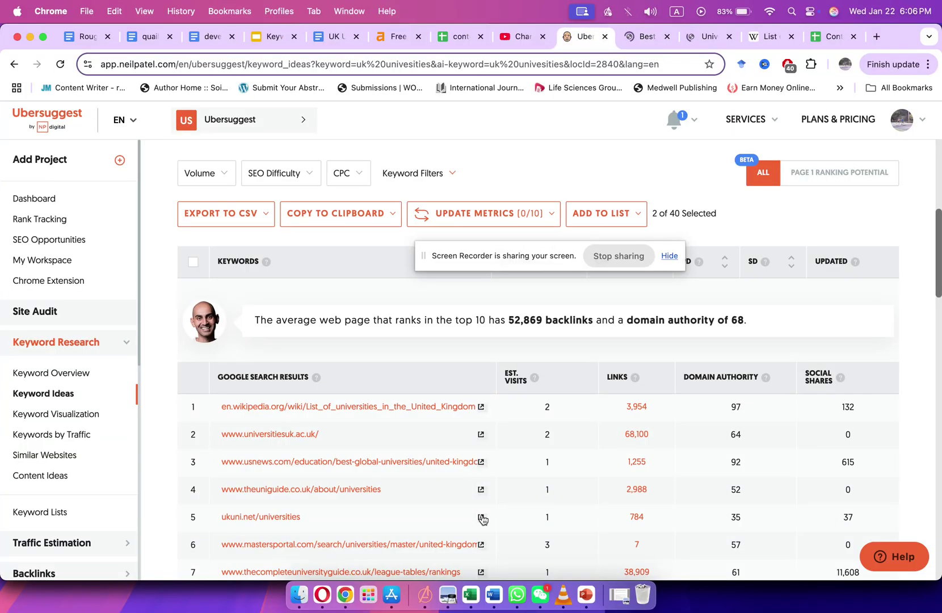
click(480, 491)
Look through the alphabetical table in Wikipedia's List of universities in the United Kingdom.
click(773, 36)
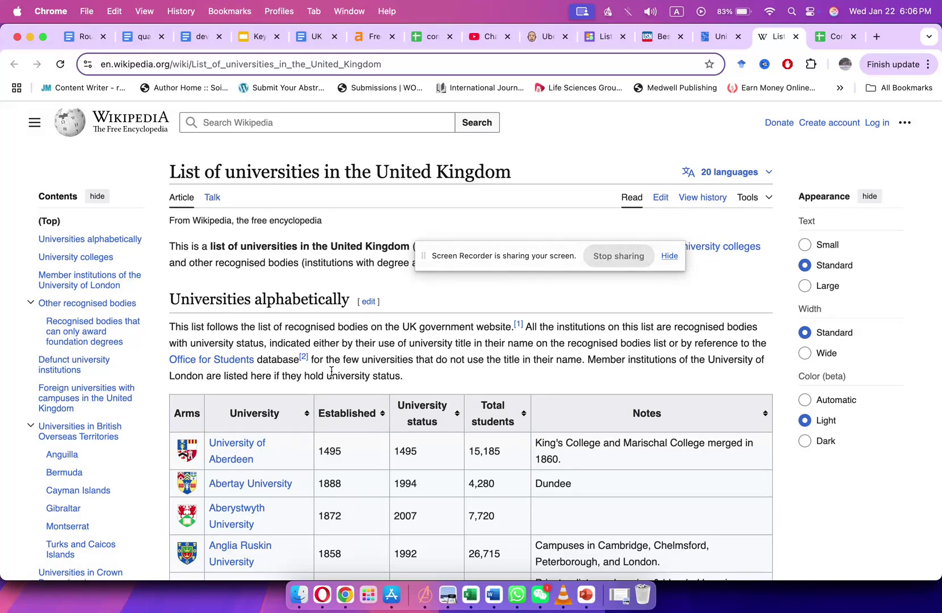
scroll(364, 372, down, 20)
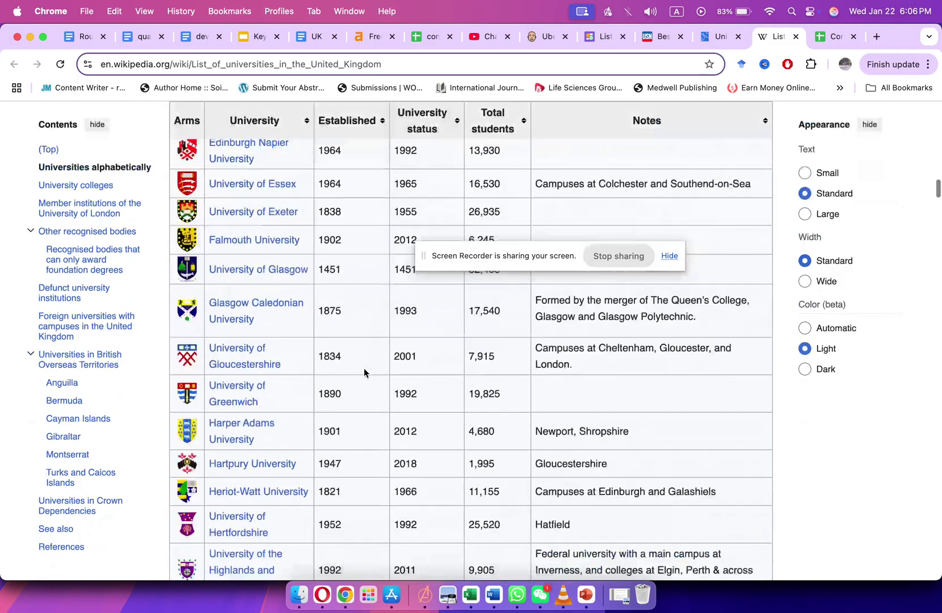
scroll(364, 368, down, 15)
scroll(364, 367, up, 20)
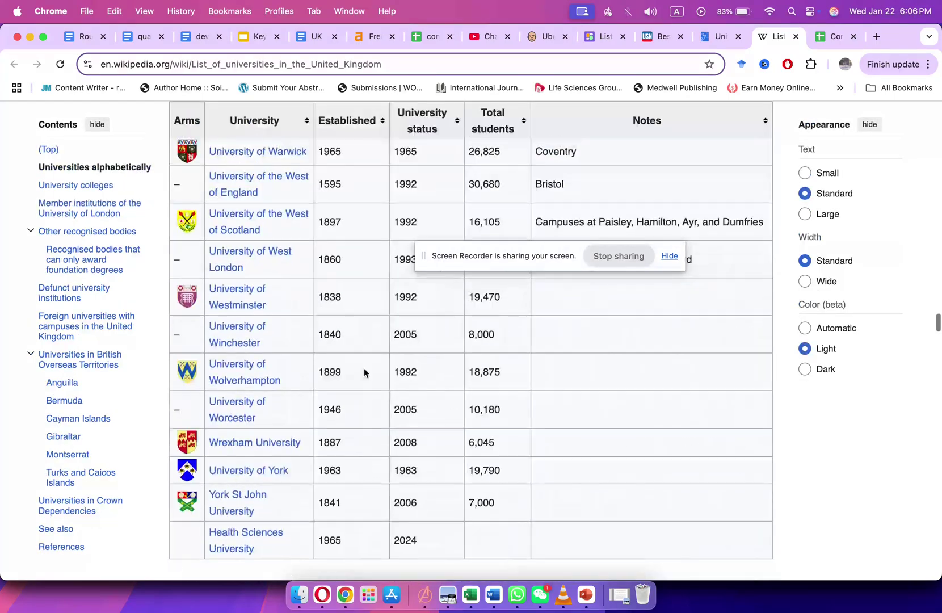
scroll(364, 372, up, 20)
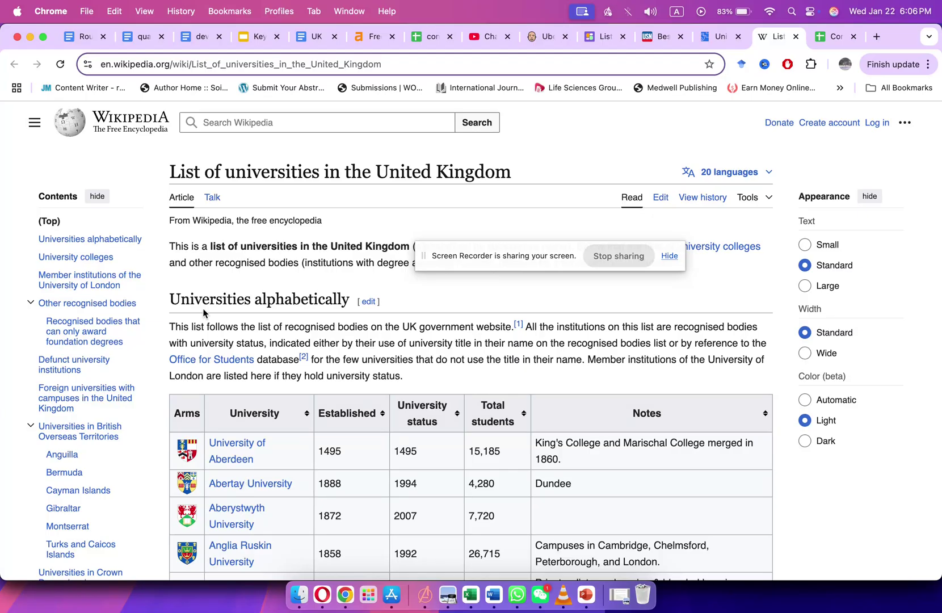
Copy the phrase "list of universities in the United Kingdom" from the Wikipedia article's opening sentence.
click(447, 245)
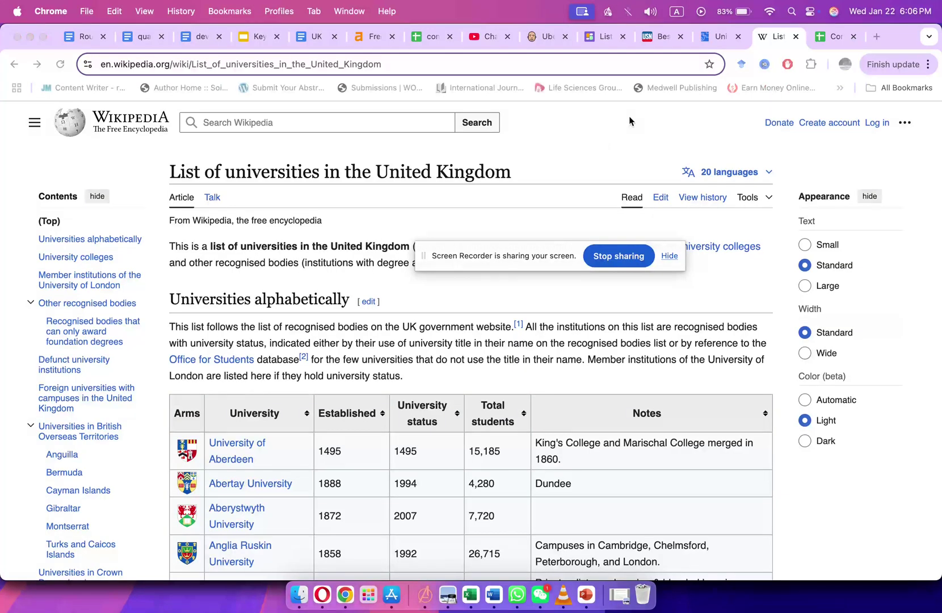
drag(498, 272, 754, 354)
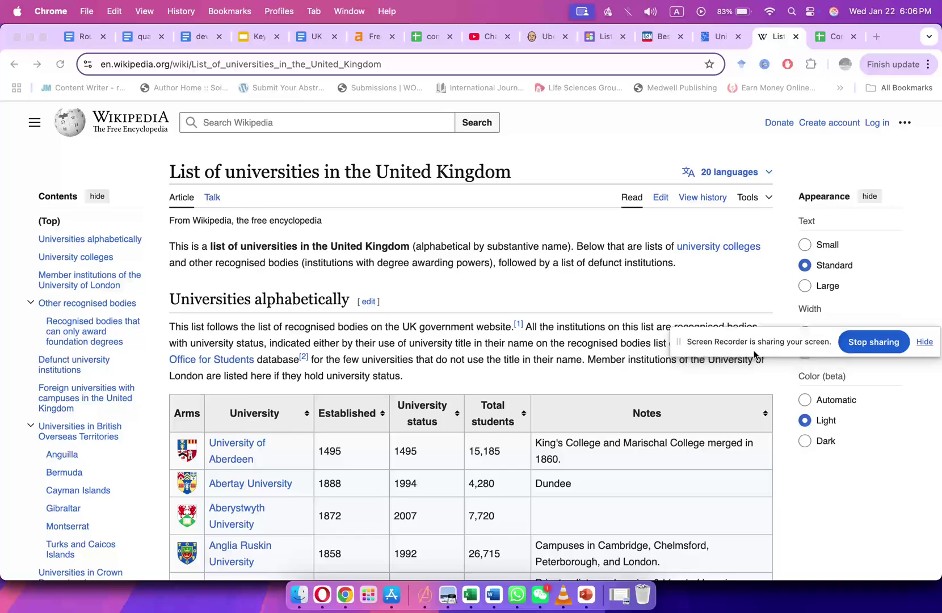
click(172, 304)
drag(350, 305, 183, 299)
drag(211, 248, 410, 249)
key(super+c)
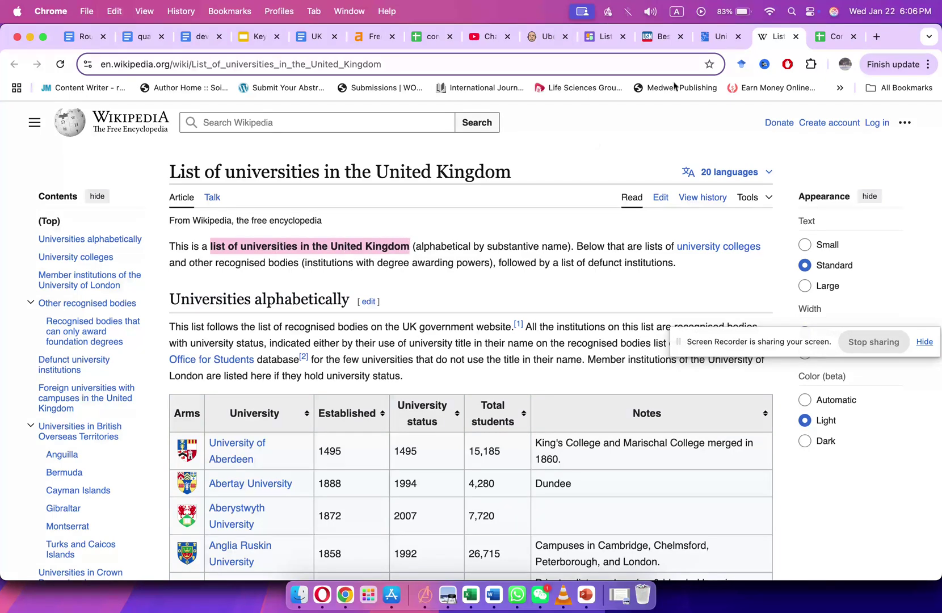
Insert a row above "How to Apply UK Universities?" in the UK UNIVERSITIES sheet and paste the copied phrase as its heading.
click(821, 37)
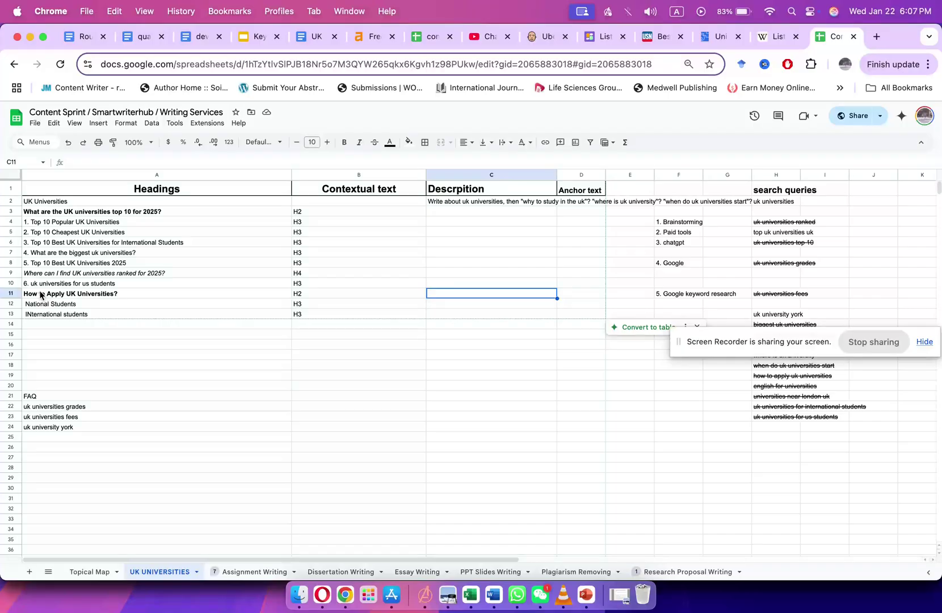
click(13, 292)
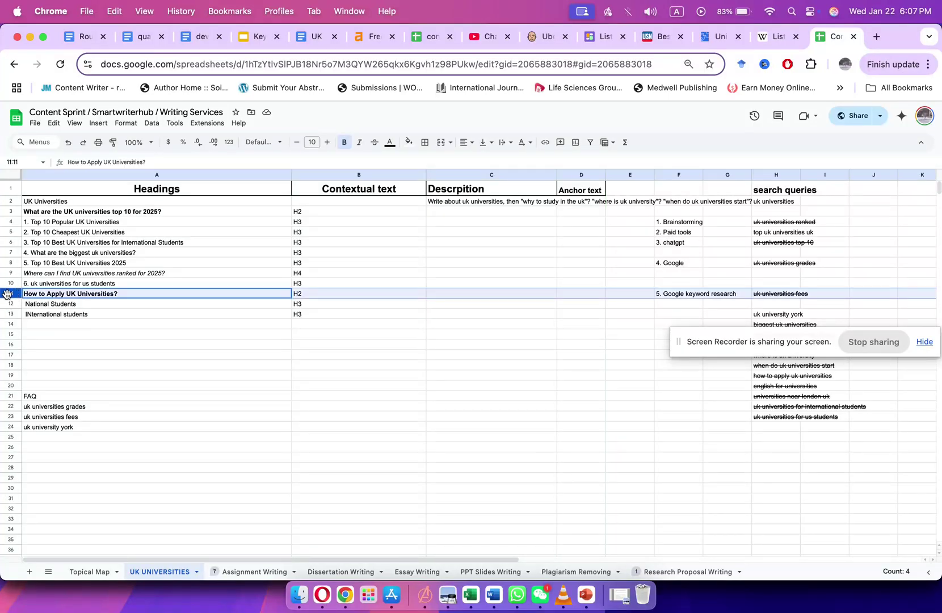
right_click(7, 293)
click(34, 370)
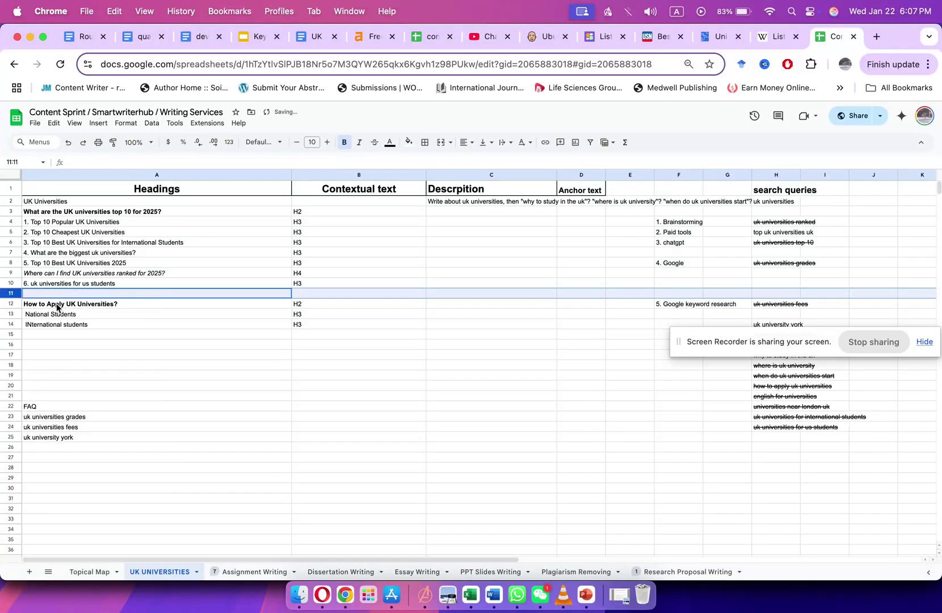
click(51, 293)
key(super+v)
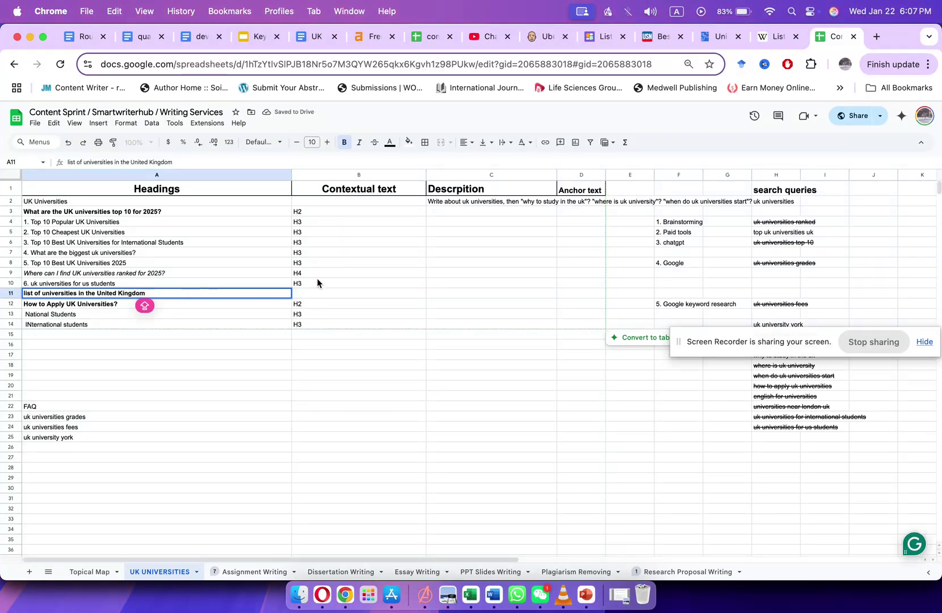
Set the contextual text of the "list of universities in the United Kingdom" heading to H2.
click(312, 295)
text(H2)
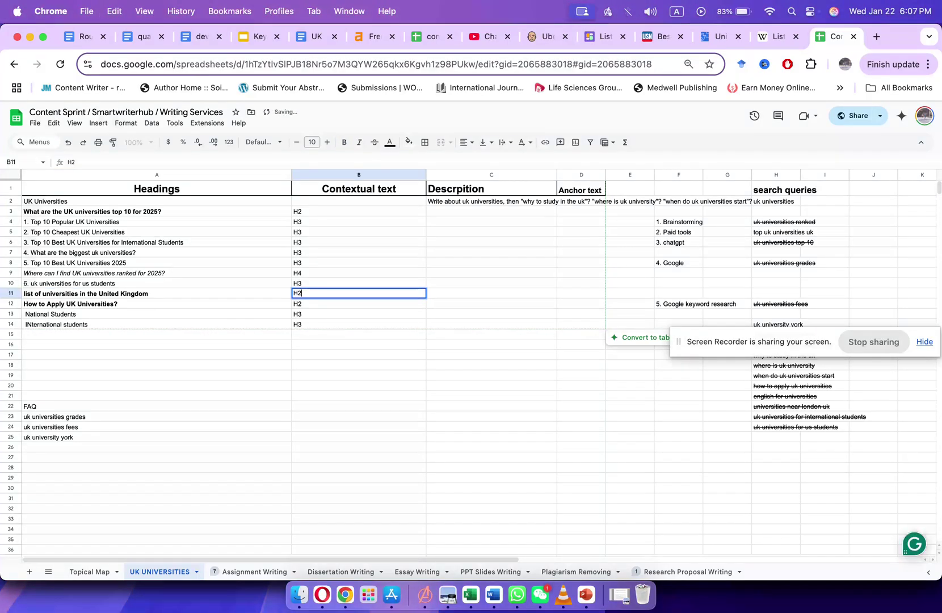
key(Return)
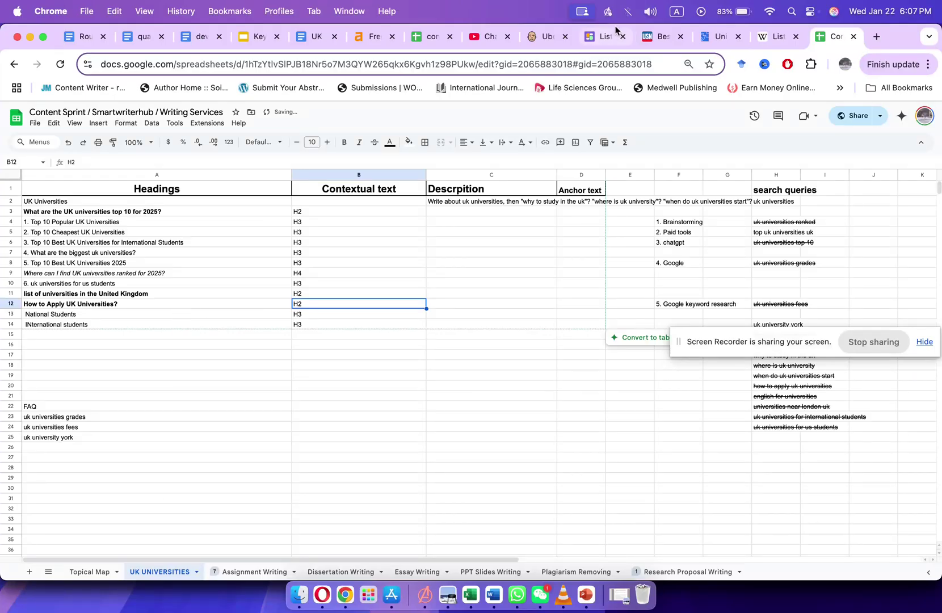
Examine the remaining sections of the Wikipedia university list, down to its references and categories, for further heading ideas.
click(770, 46)
scroll(454, 380, down, 20)
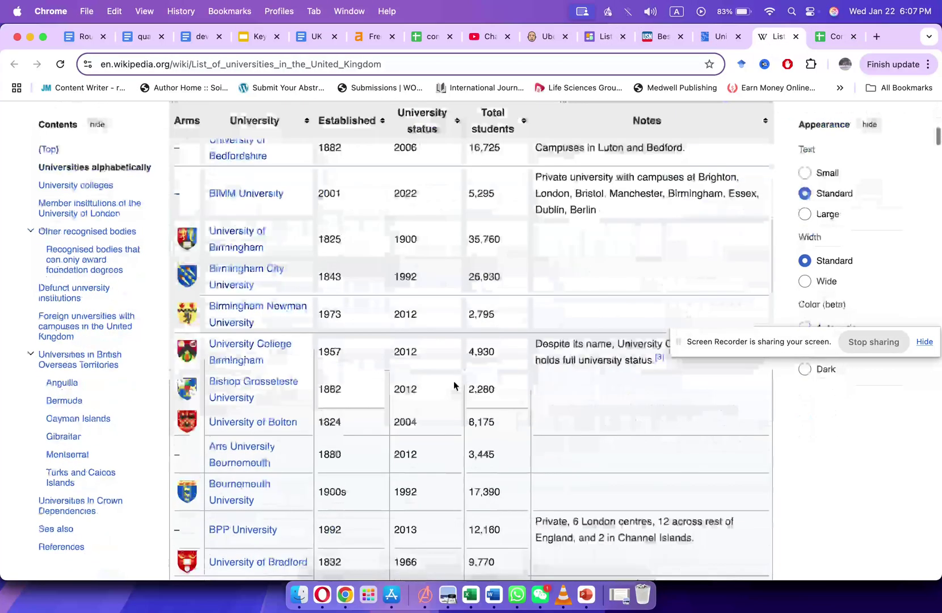
scroll(454, 382, down, 20)
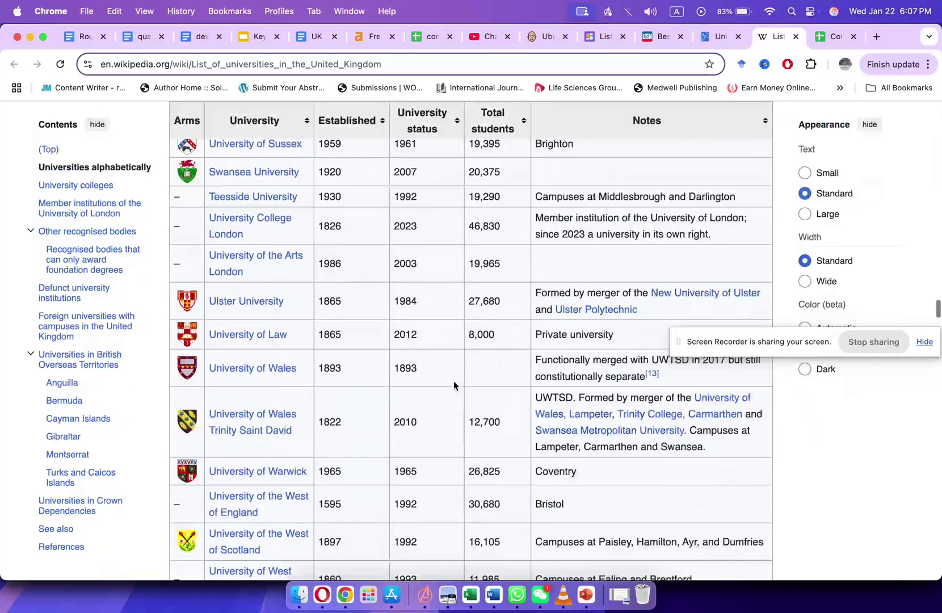
scroll(454, 384, down, 15)
scroll(453, 385, up, 5)
scroll(453, 385, down, 5)
scroll(454, 385, up, 2)
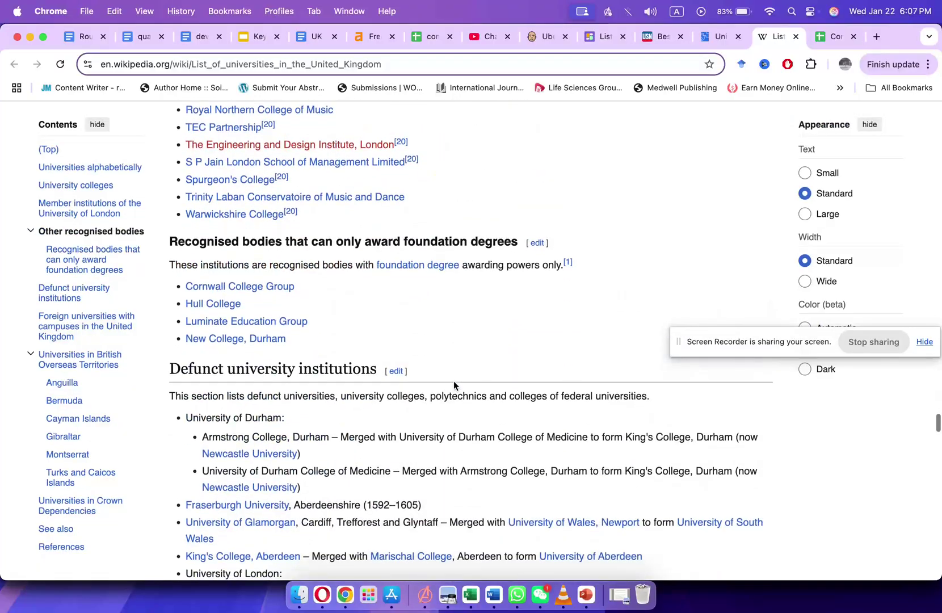
scroll(454, 383, down, 1)
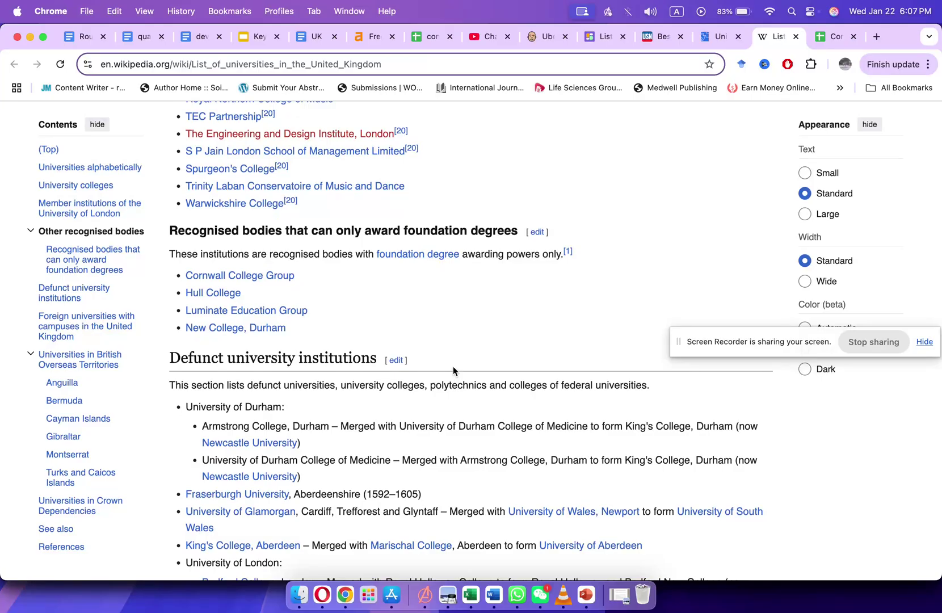
scroll(453, 368, down, 15)
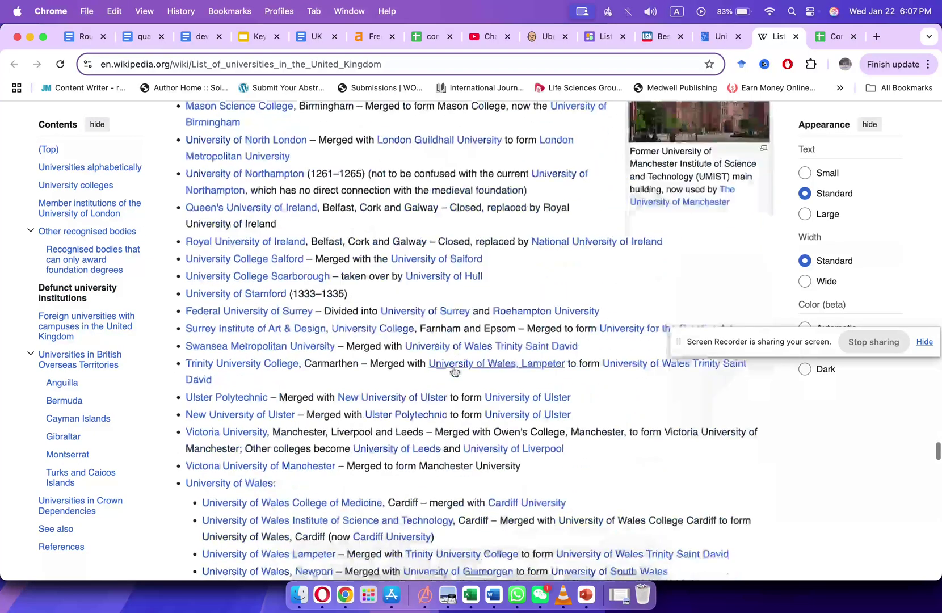
scroll(453, 369, down, 20)
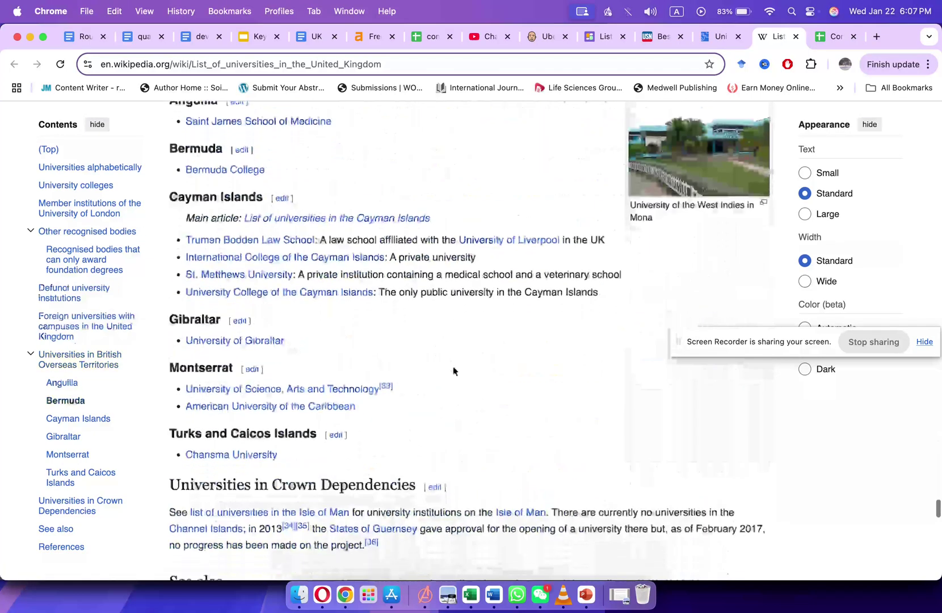
scroll(453, 370, down, 15)
scroll(453, 369, up, 20)
scroll(453, 372, down, 8)
scroll(453, 375, down, 15)
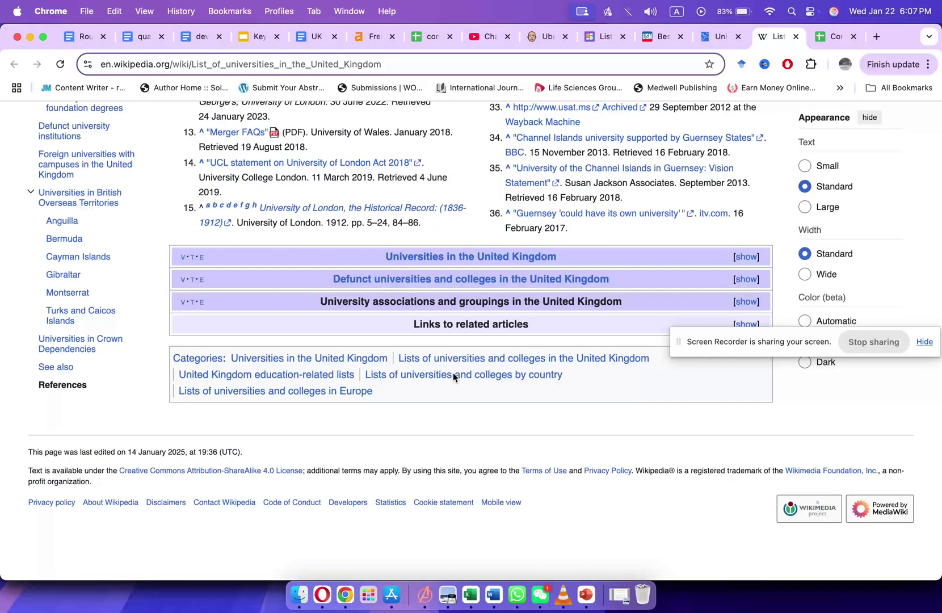
Copy the Wikipedia university list's URL, label cell A29 of the UK UNIVERSITIES sheet "External link:" and paste the URL into B29.
click(384, 66)
key(cmd+c)
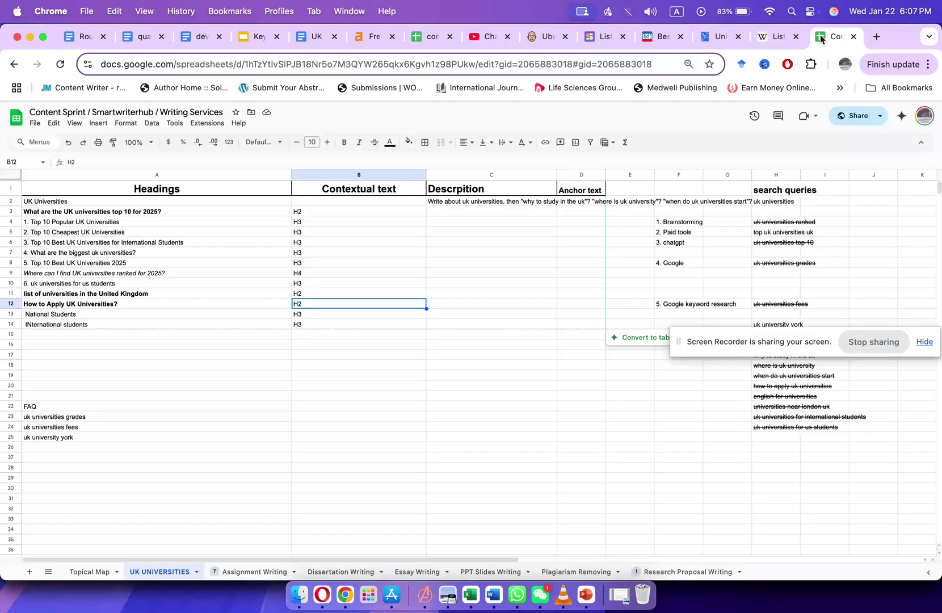
click(822, 38)
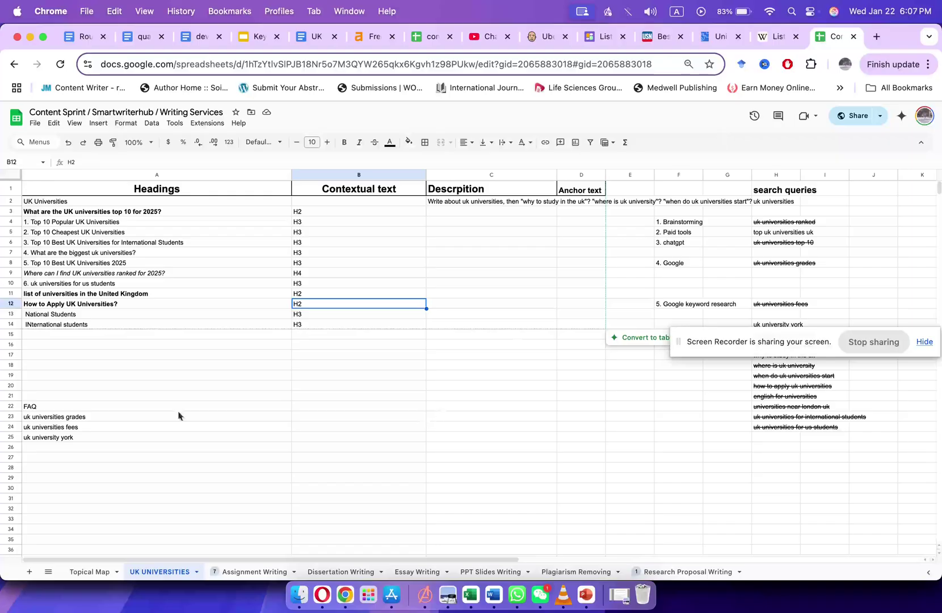
click(85, 478)
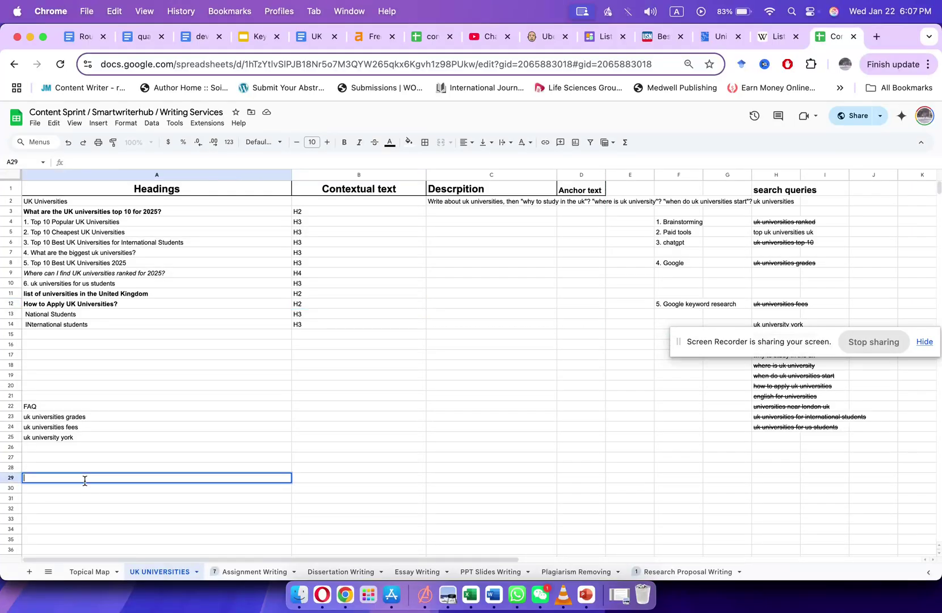
text(External)
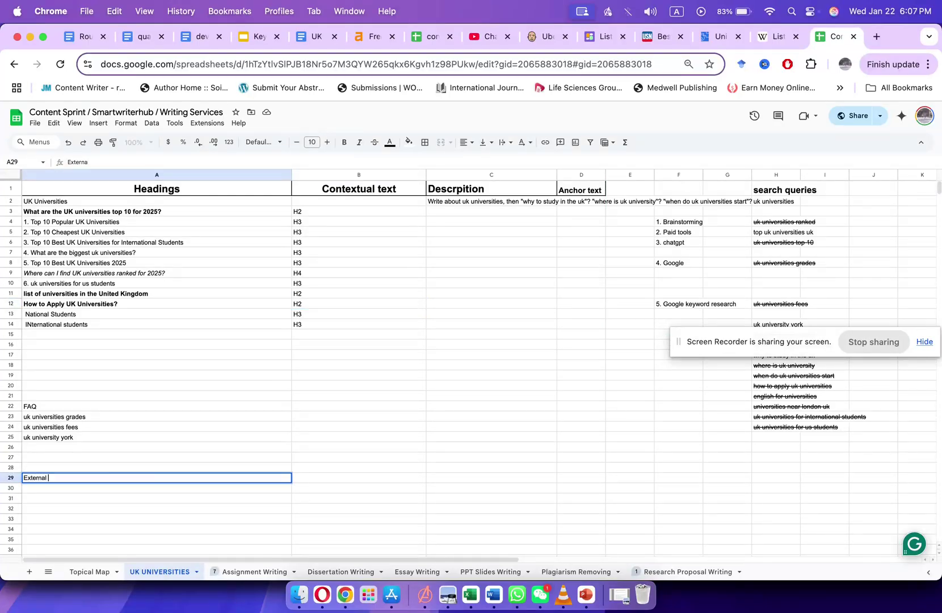
text( link:)
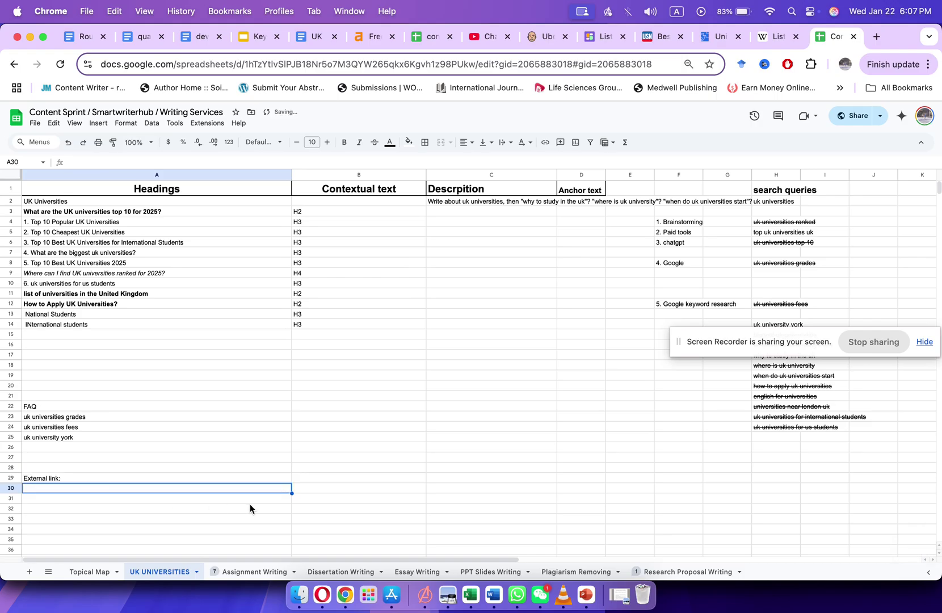
double_click(322, 476)
key(cmd+v)
click(242, 499)
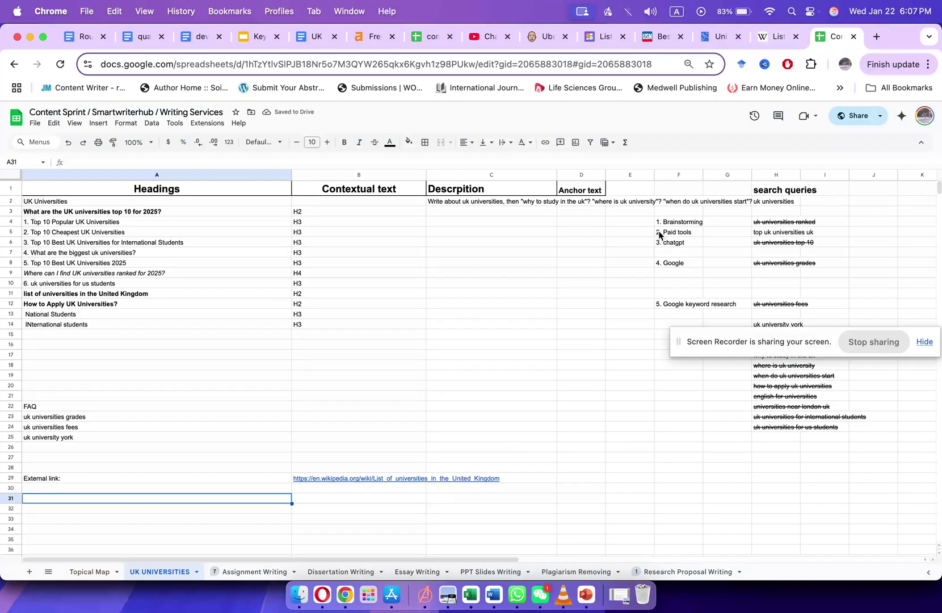
Review the Wikipedia article's references and See also section once more and close the article.
click(778, 37)
scroll(520, 252, up, 15)
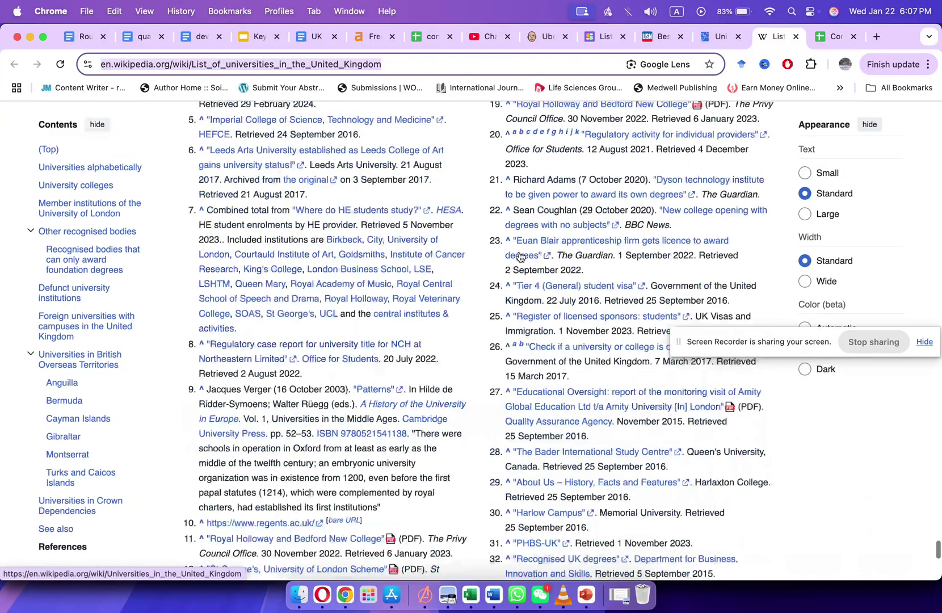
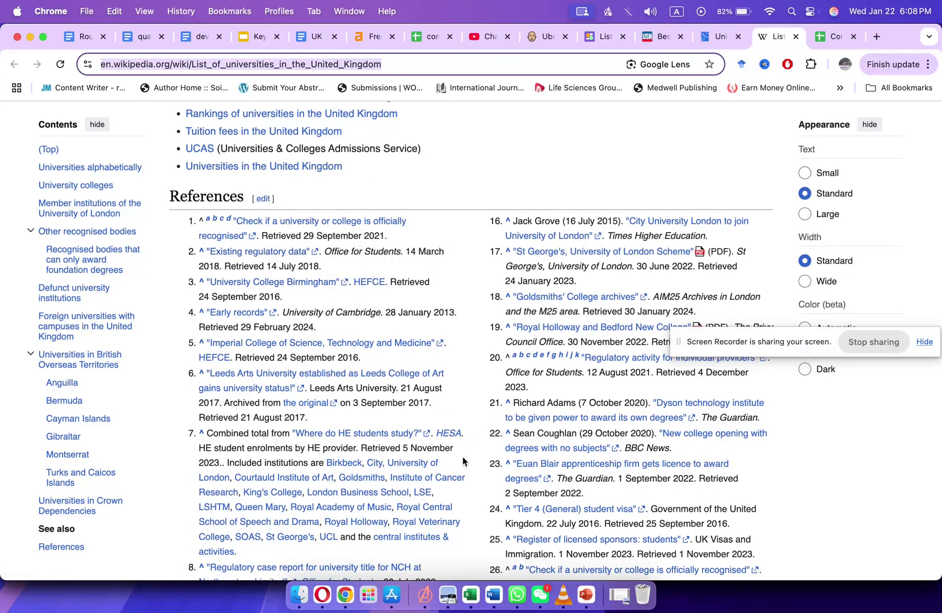
scroll(440, 481, down, 10)
scroll(416, 481, up, 15)
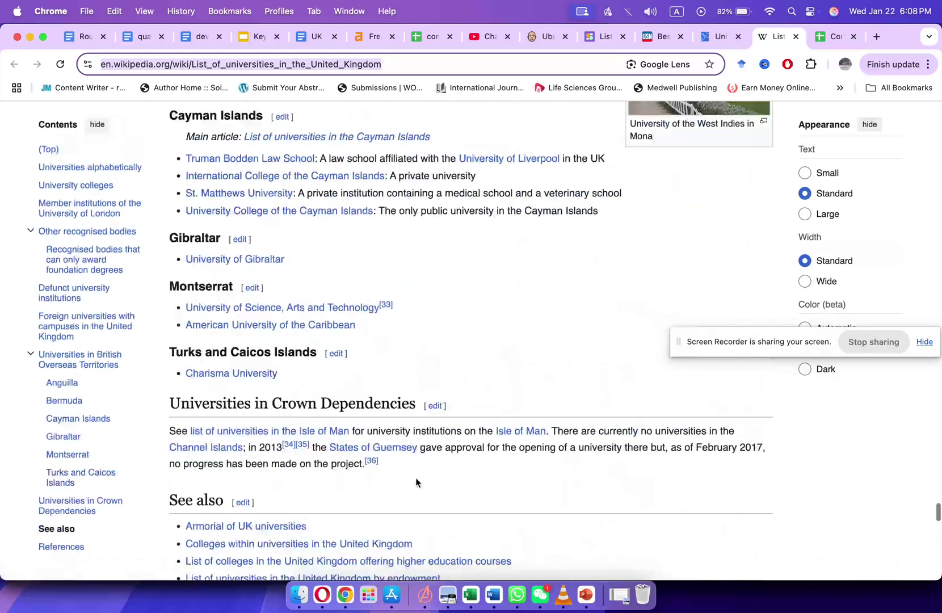
scroll(415, 481, up, 3)
click(726, 38)
click(796, 37)
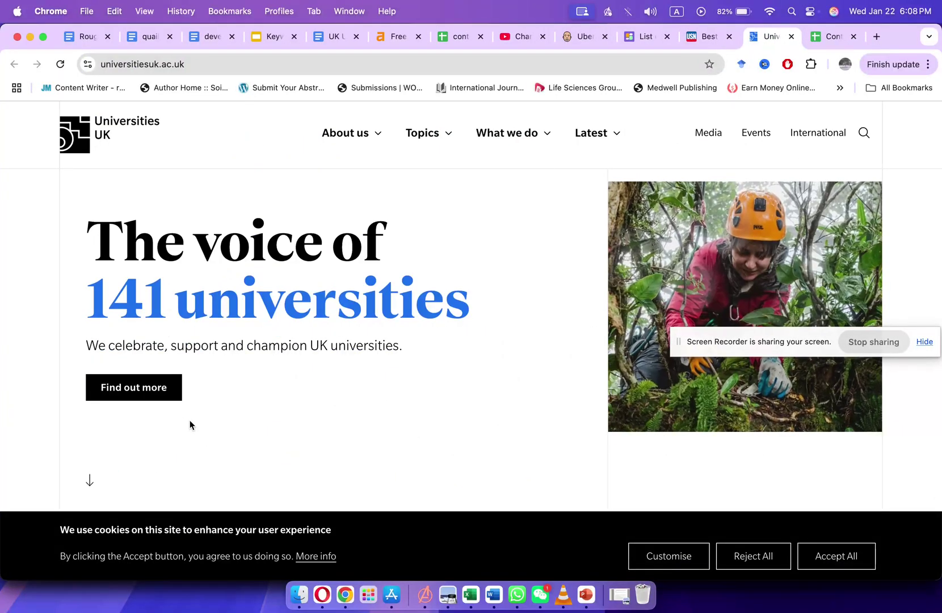
Skim the Universities UK homepage and the US News United Kingdom ranking for heading ideas, closing both pages.
scroll(190, 420, down, 20)
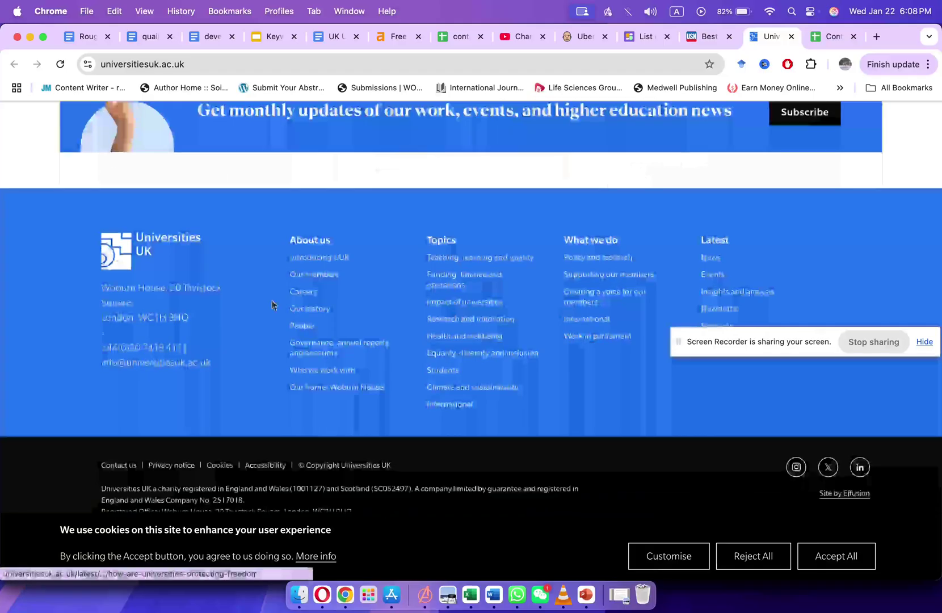
click(791, 37)
click(706, 36)
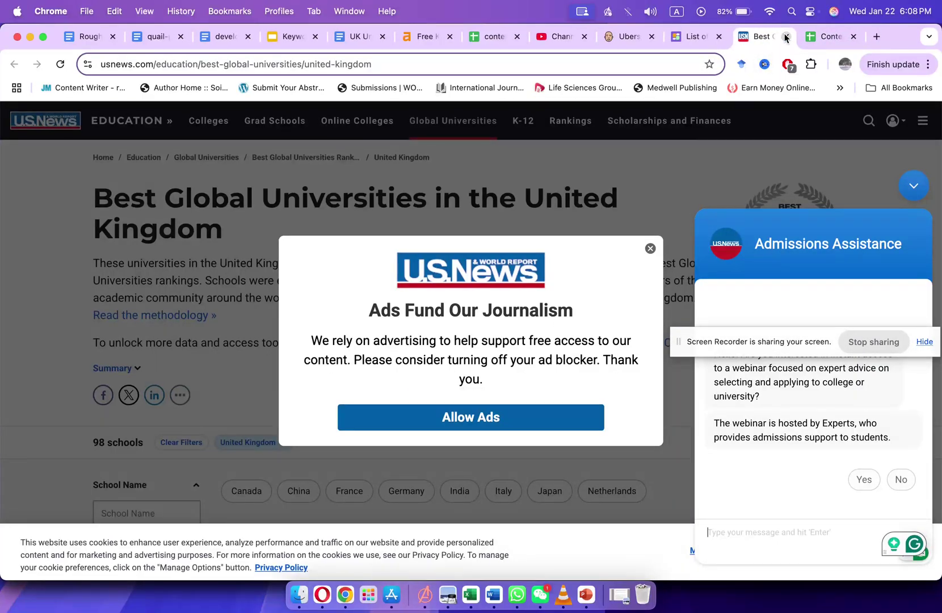
click(785, 37)
Look through The Uni Guide's list of universities and colleges in the UK down to its footer and close it.
click(695, 39)
scroll(340, 388, down, 1)
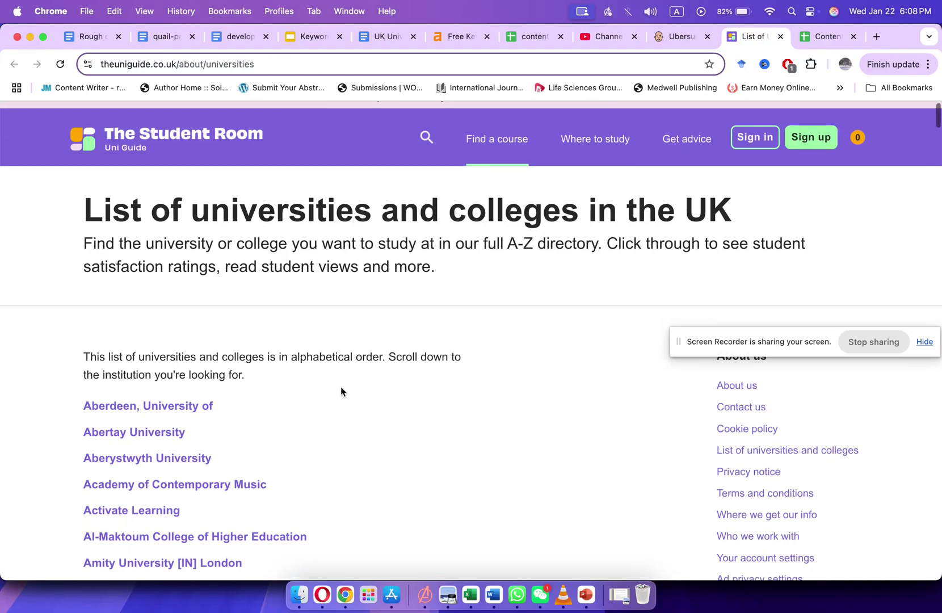
scroll(341, 388, down, 20)
scroll(342, 388, down, 20)
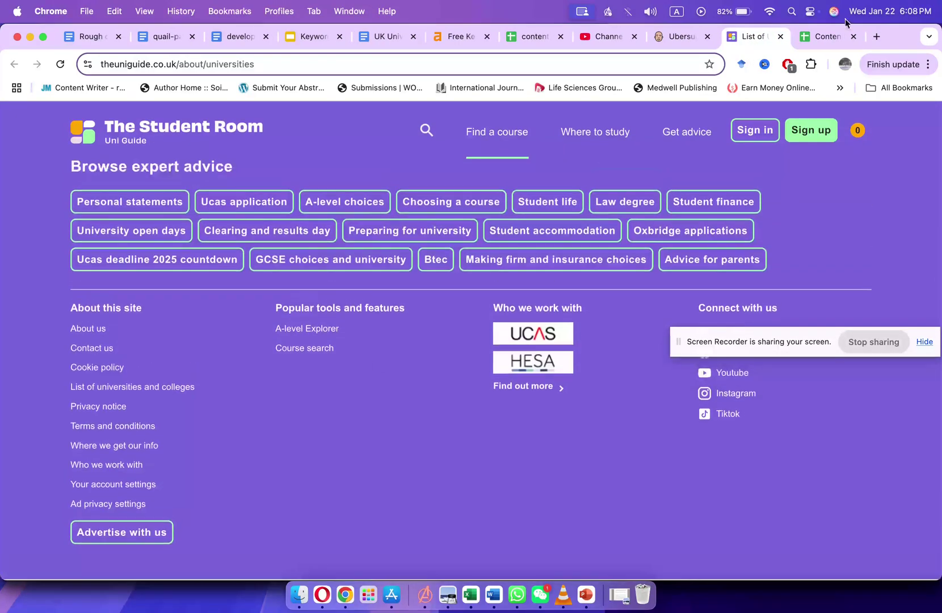
click(780, 36)
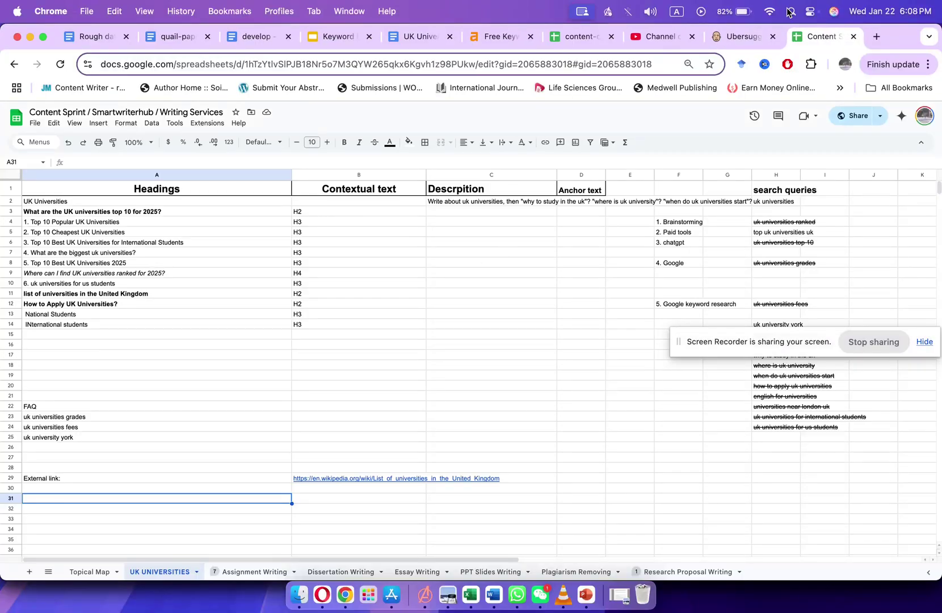
Return to the Ubersuggest keyword ideas and open the fifth-ranked competitor page, ukuni.net/universities, from the Google search results.
click(738, 36)
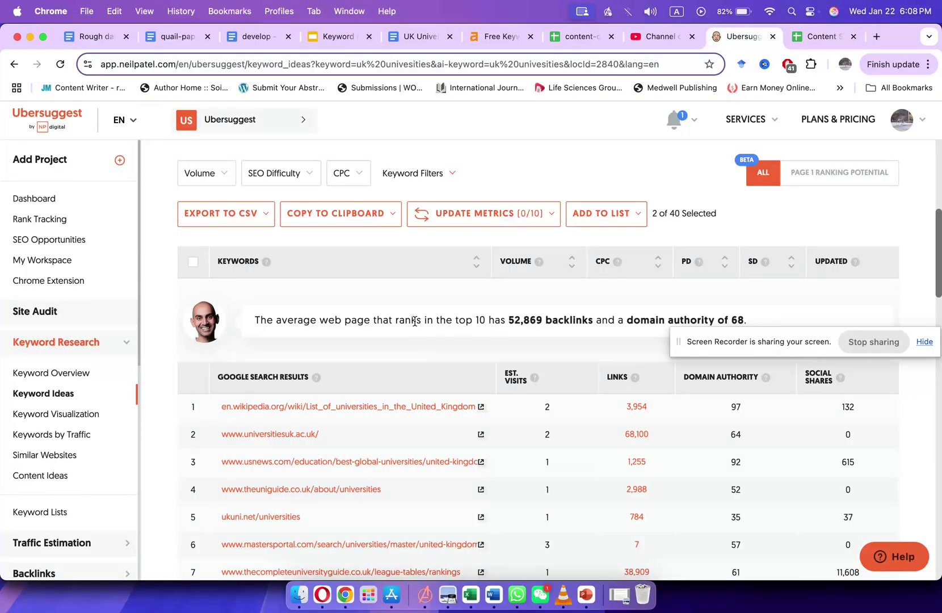
scroll(415, 322, down, 3)
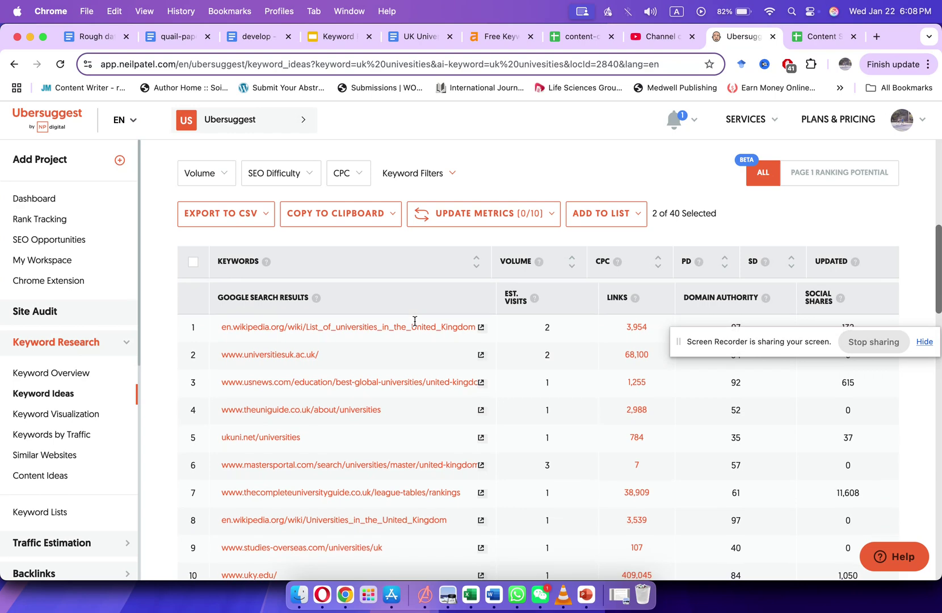
scroll(415, 322, down, 1)
scroll(411, 383, up, 3)
scroll(411, 383, down, 5)
scroll(414, 397, up, 1)
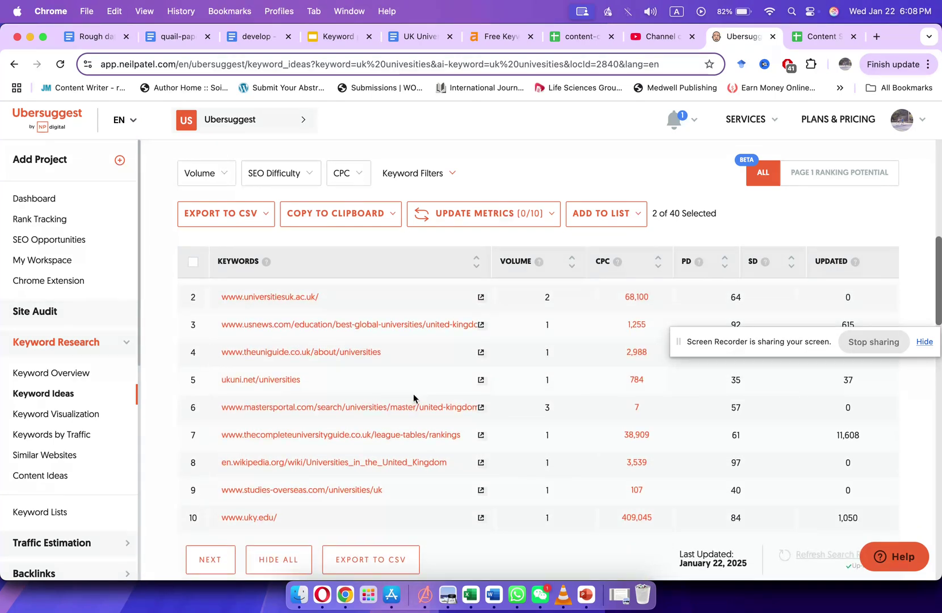
click(479, 380)
Open the mastersportal.com, Wikipedia "Universities in the United Kingdom" and studies-overseas.com pages from the same Ubersuggest results.
key(ctrl+shift+Tab)
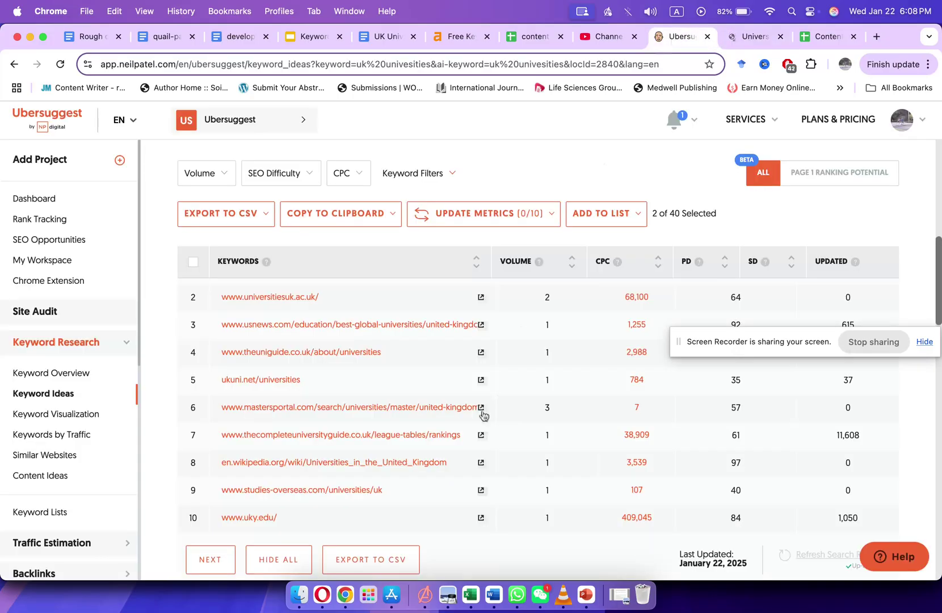
click(481, 408)
click(623, 42)
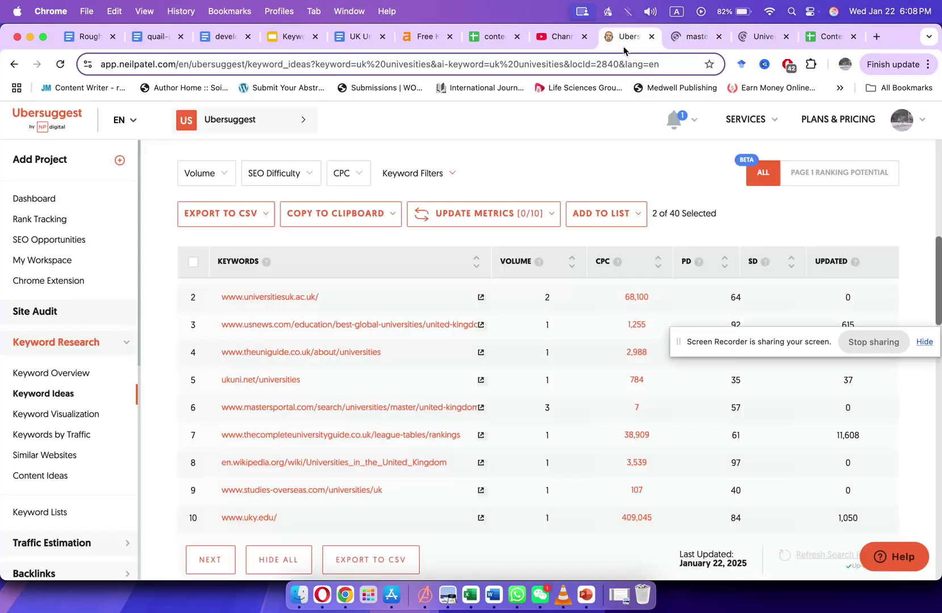
click(481, 463)
click(590, 35)
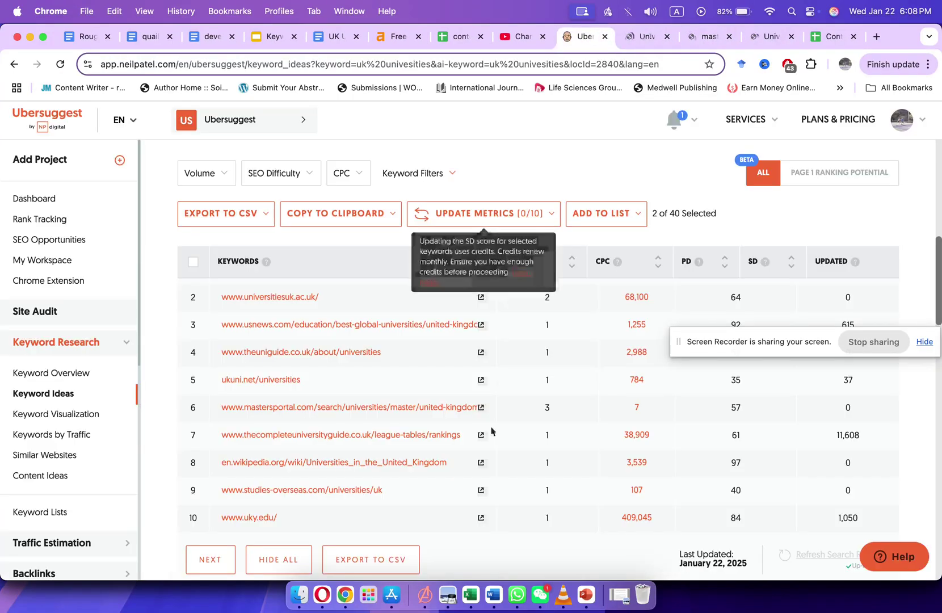
click(480, 491)
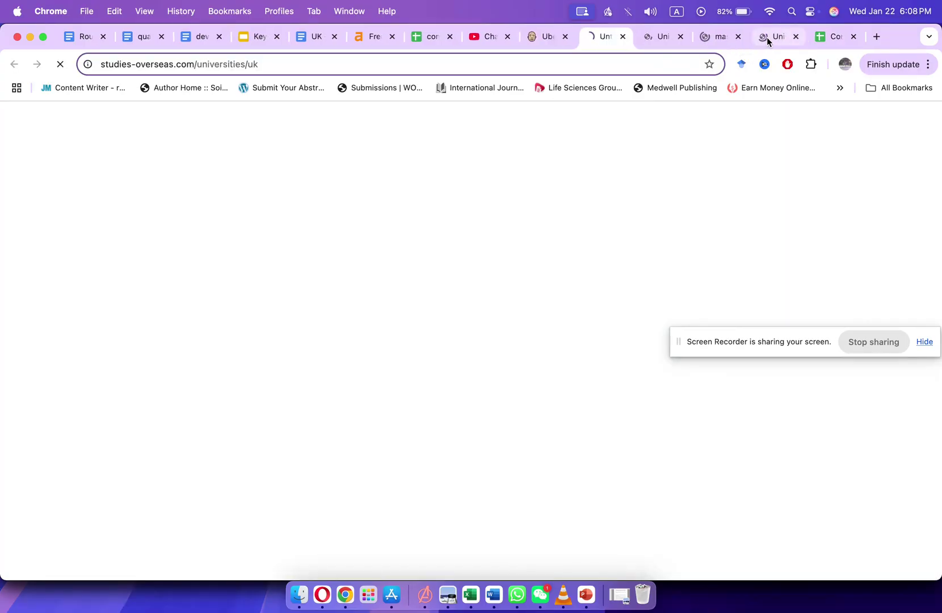
Check the ukuni.net and mastersportal.com university listings for usable headings and close both pages.
click(766, 37)
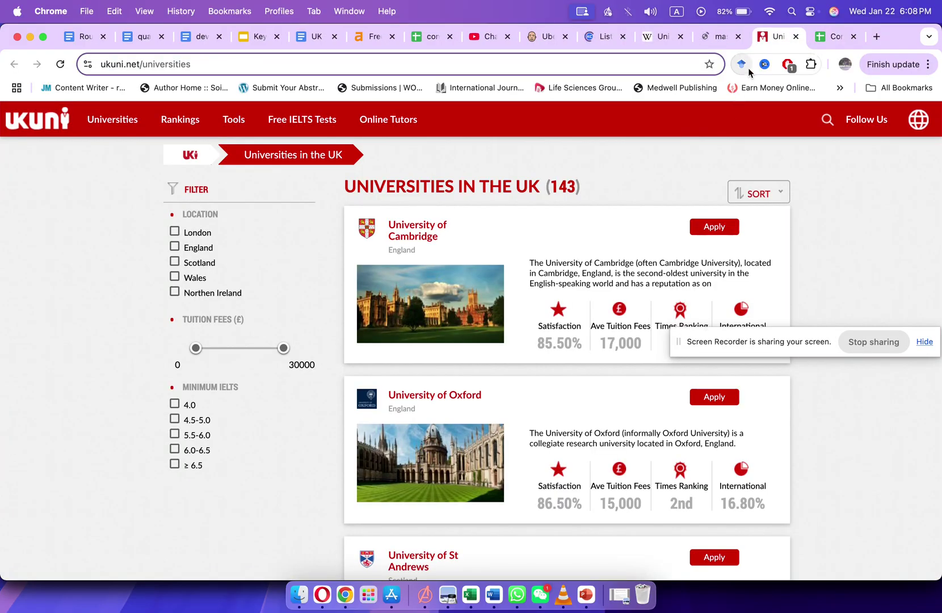
click(795, 37)
click(721, 41)
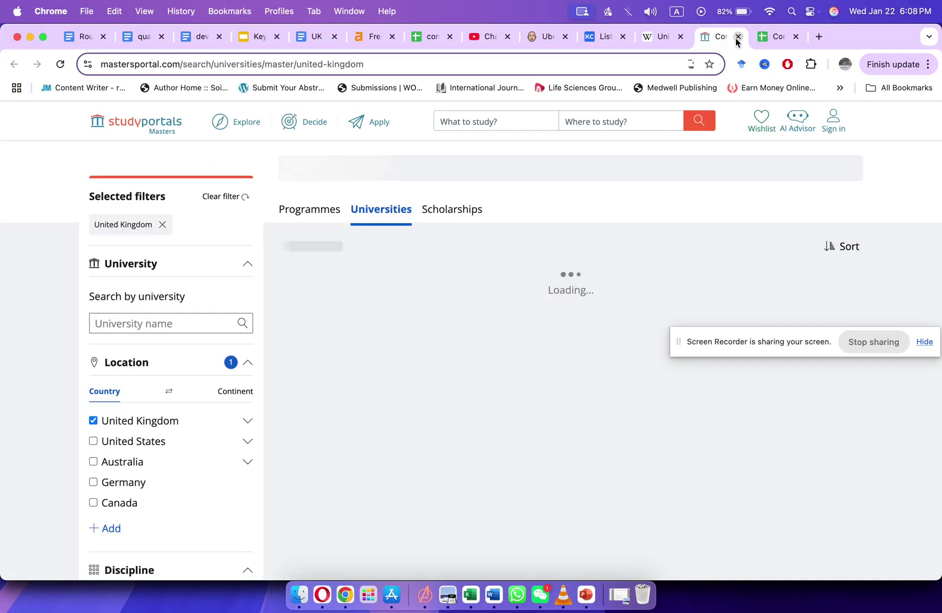
click(737, 38)
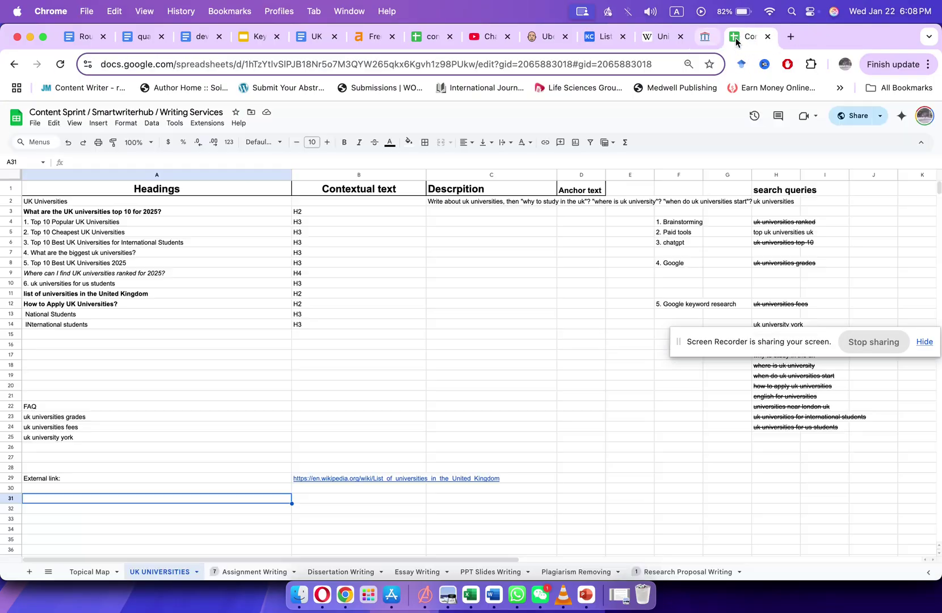
Check Wikipedia's "Universities in the United Kingdom" article and the KC Overseas university list, closing both pages.
click(662, 42)
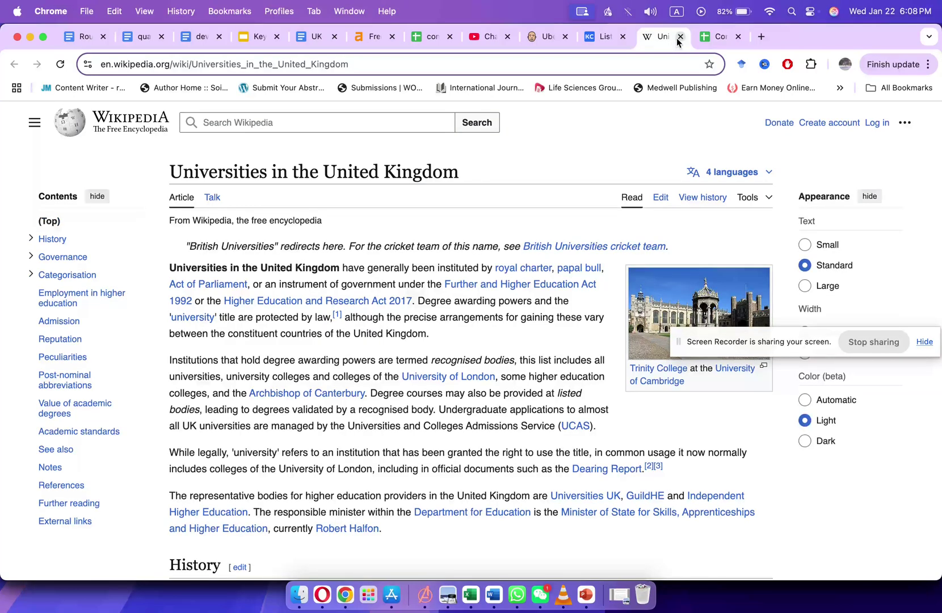
click(680, 36)
click(595, 37)
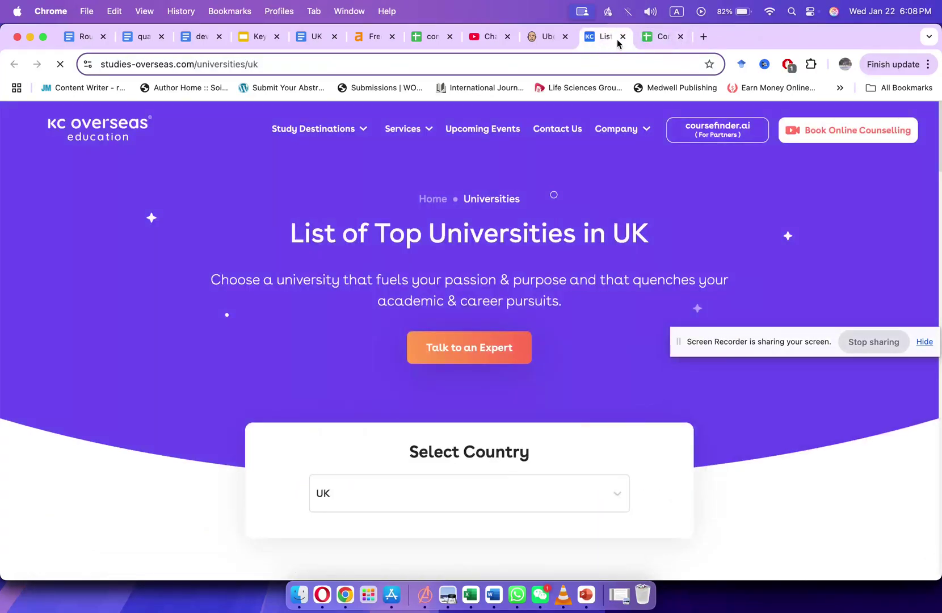
click(622, 37)
Open the first-ranked gooverseas.com article from Ubersuggest's search results for "uk universities for international students".
click(535, 41)
scroll(306, 390, down, 5)
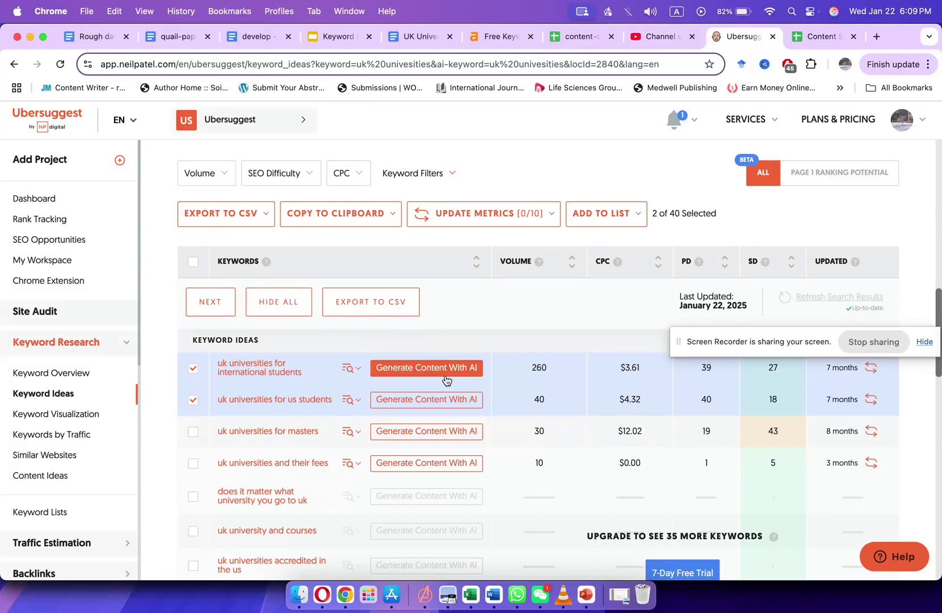
scroll(352, 368, down, 4)
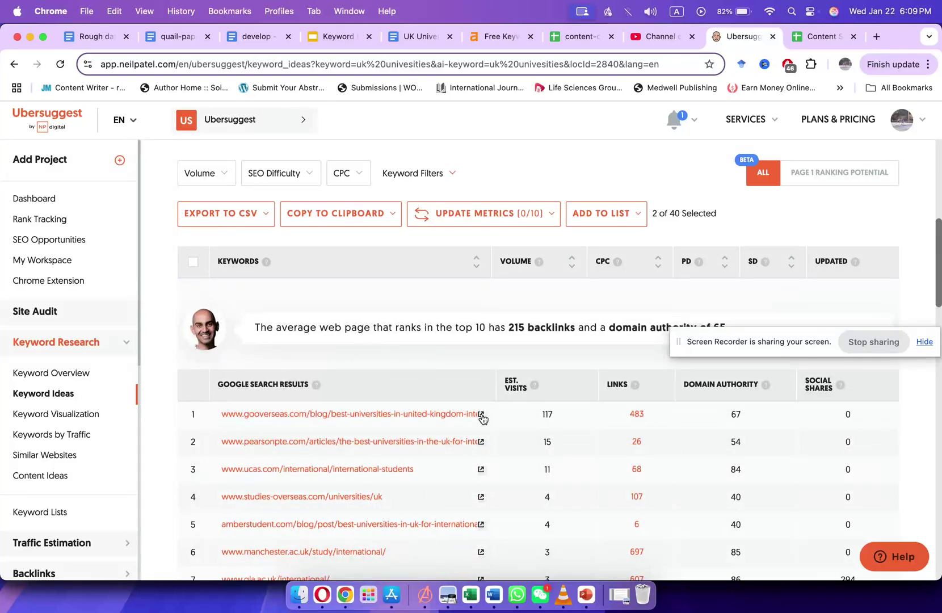
click(481, 415)
Open the second to fourth ranked results for the international students keyword: pearsonpte.com, ucas.com and studies-overseas.com.
click(675, 44)
click(481, 441)
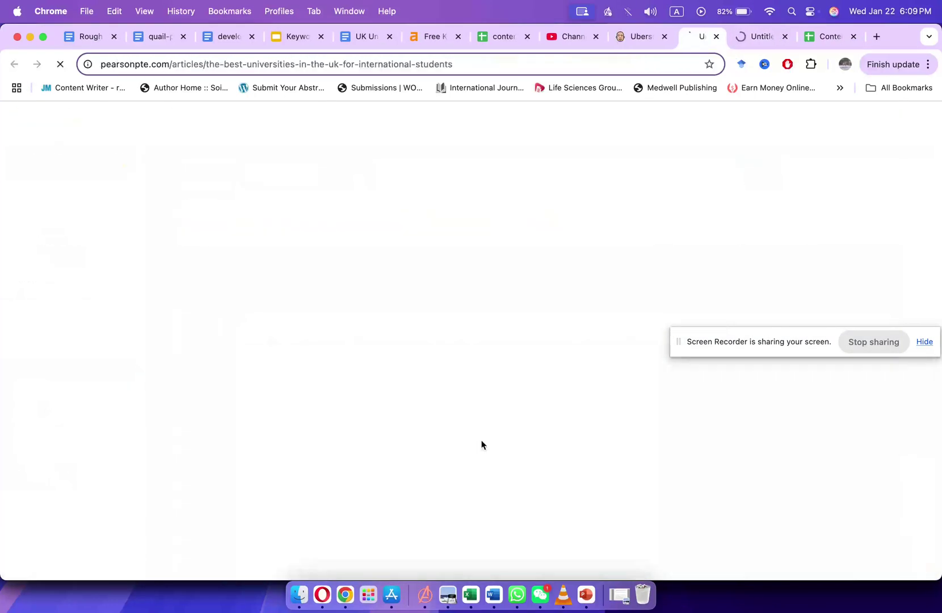
click(621, 41)
click(481, 469)
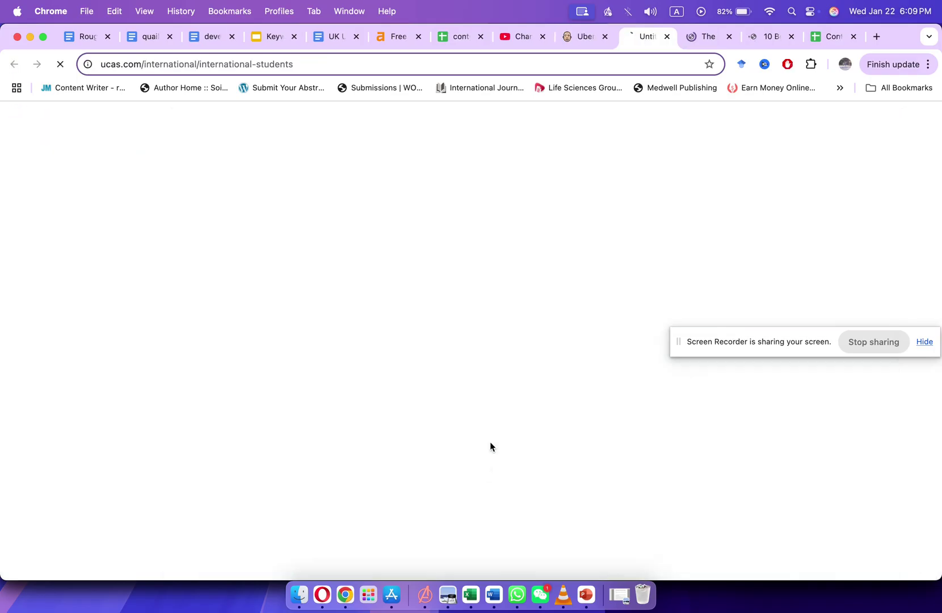
click(577, 37)
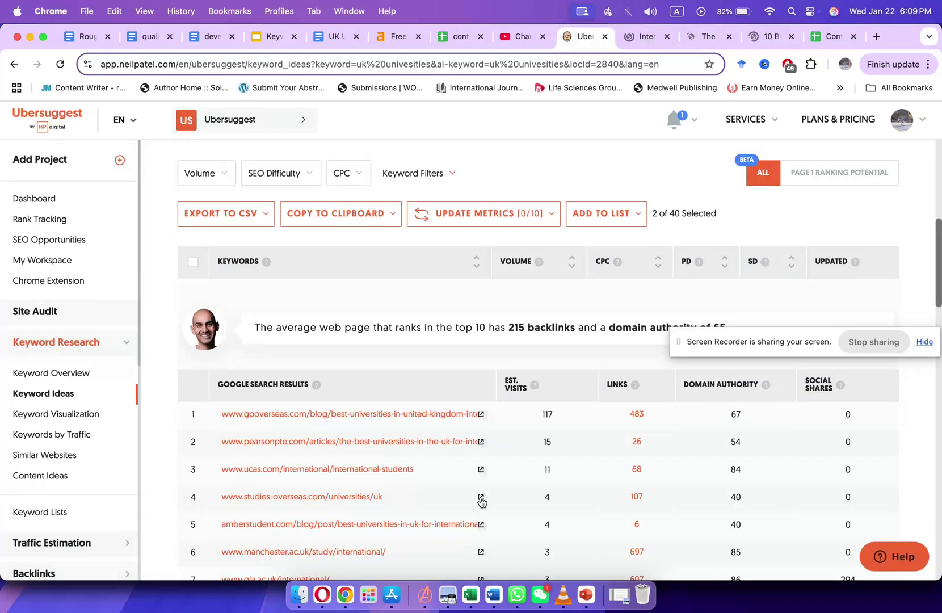
click(481, 499)
Examine the gooverseas.com article's section headings, including "How can I study abroad in the United Kingdom?", for outline ideas.
click(776, 36)
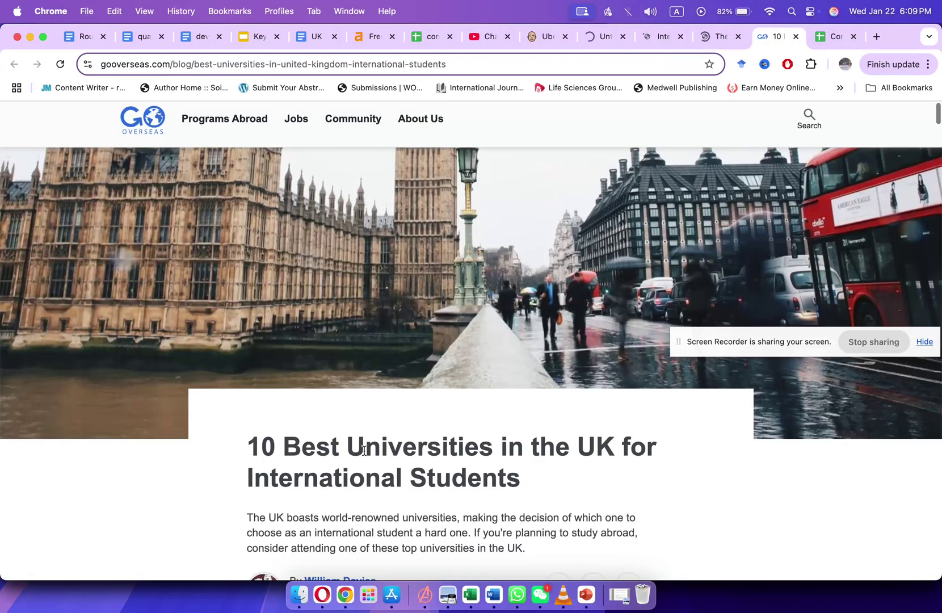
scroll(364, 449, down, 6)
scroll(364, 449, down, 3)
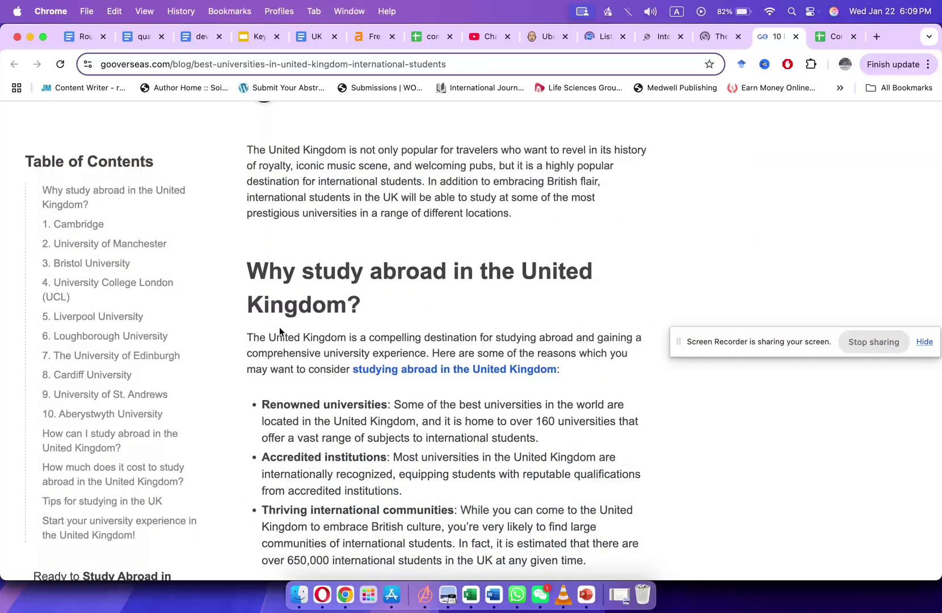
scroll(337, 347, down, 6)
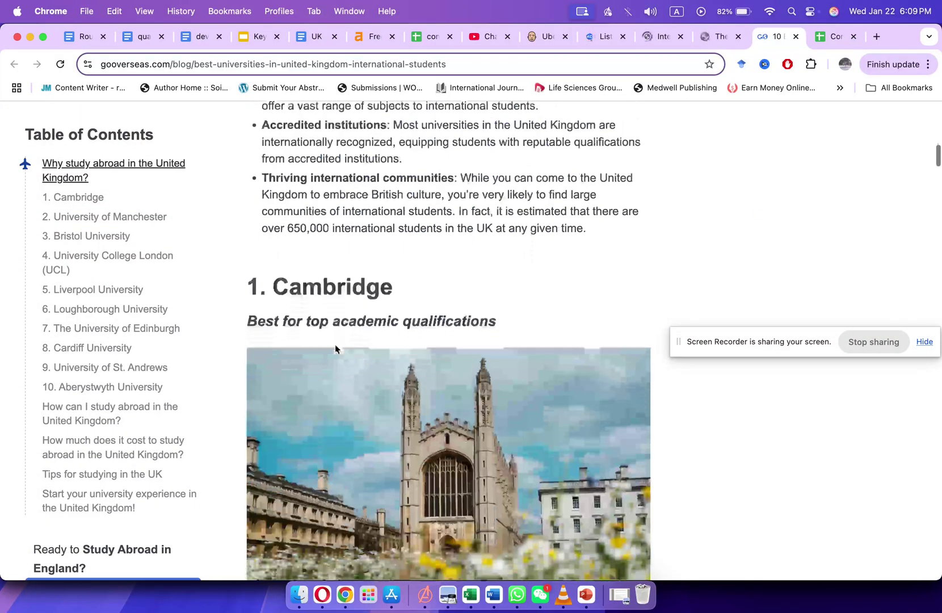
scroll(334, 348, down, 1)
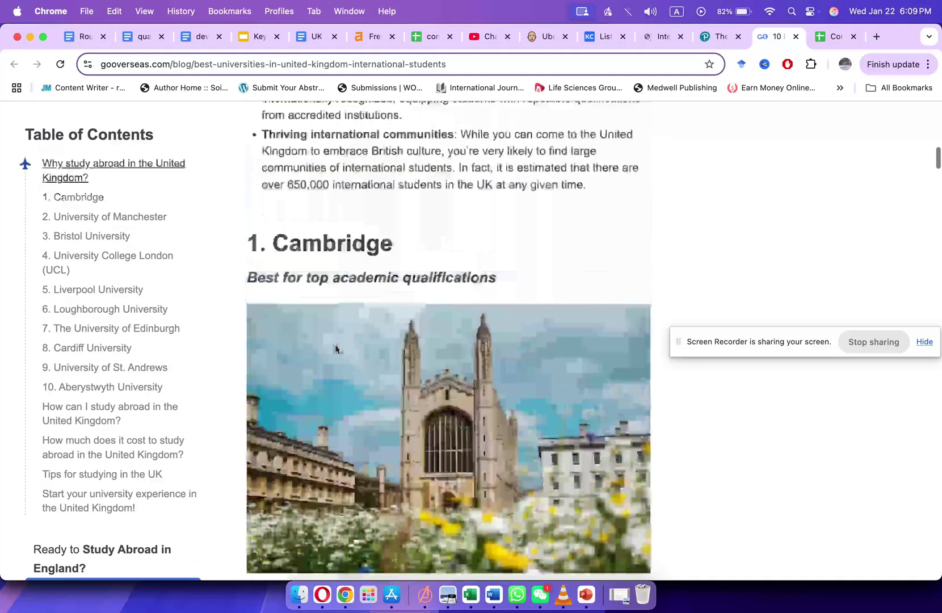
scroll(334, 349, down, 7)
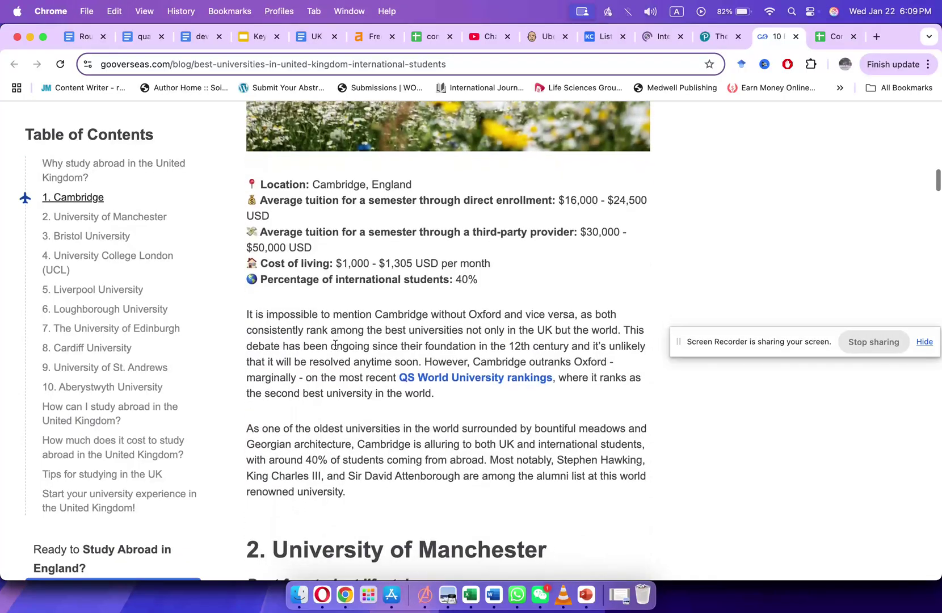
scroll(318, 245, down, 15)
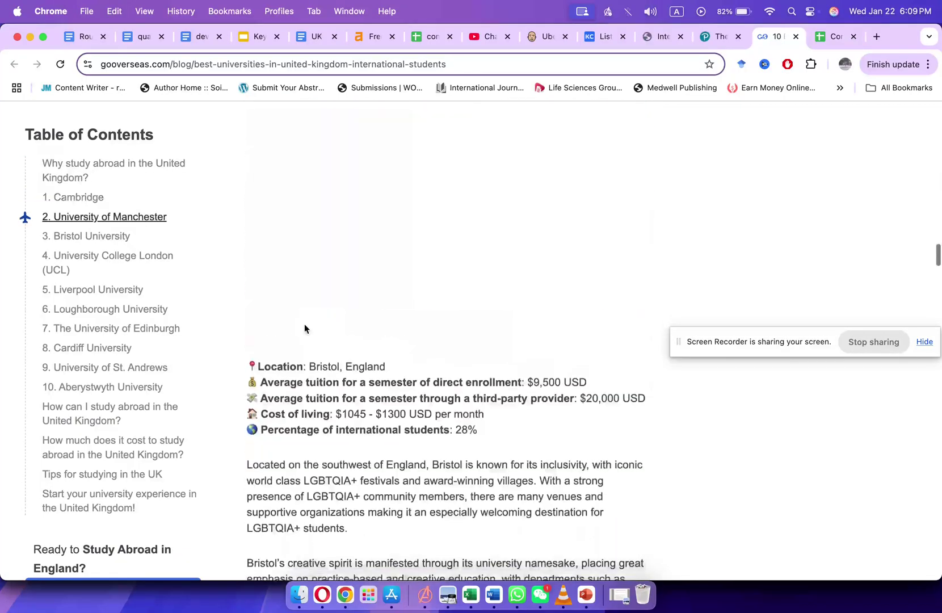
scroll(305, 327, down, 3)
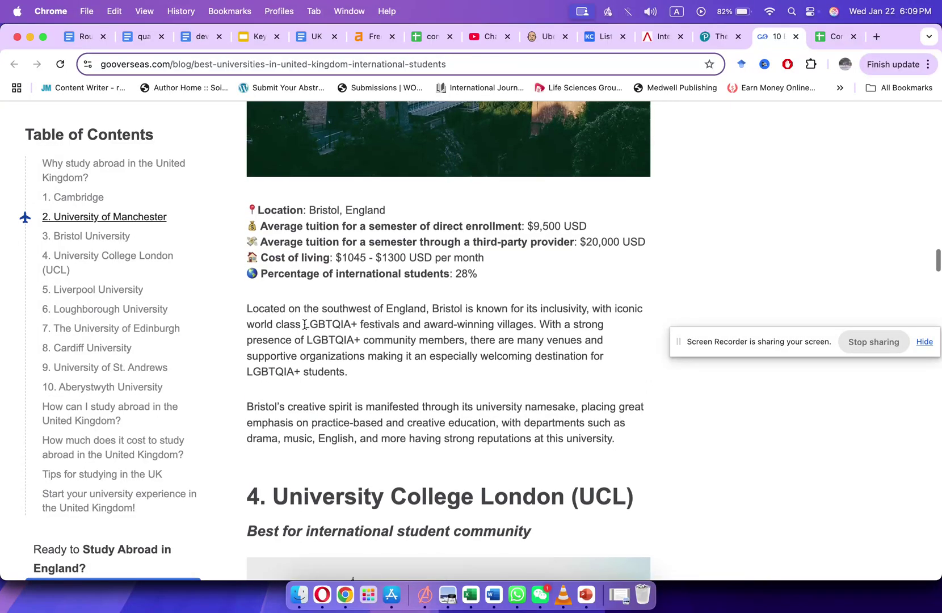
scroll(305, 324, down, 15)
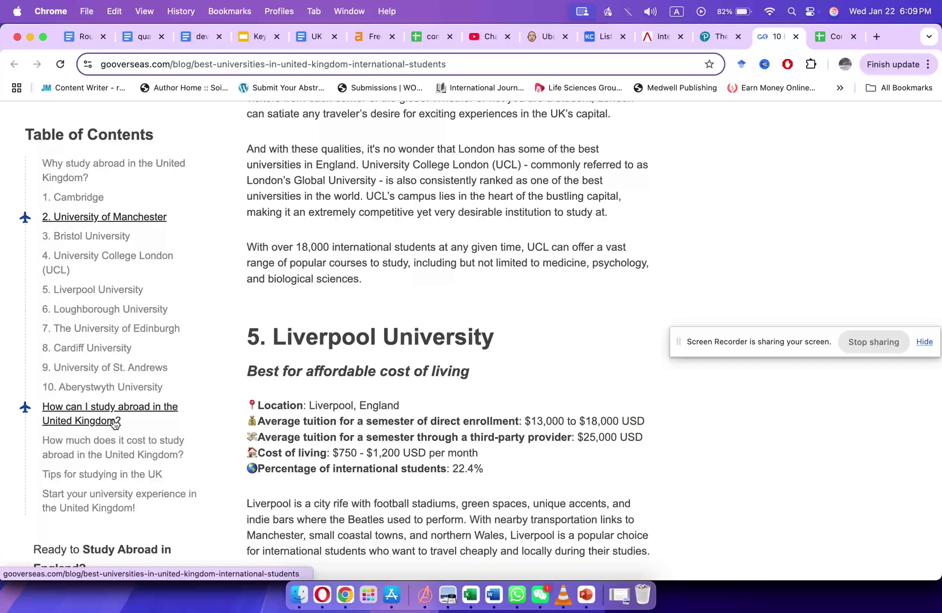
click(113, 421)
scroll(297, 308, down, 5)
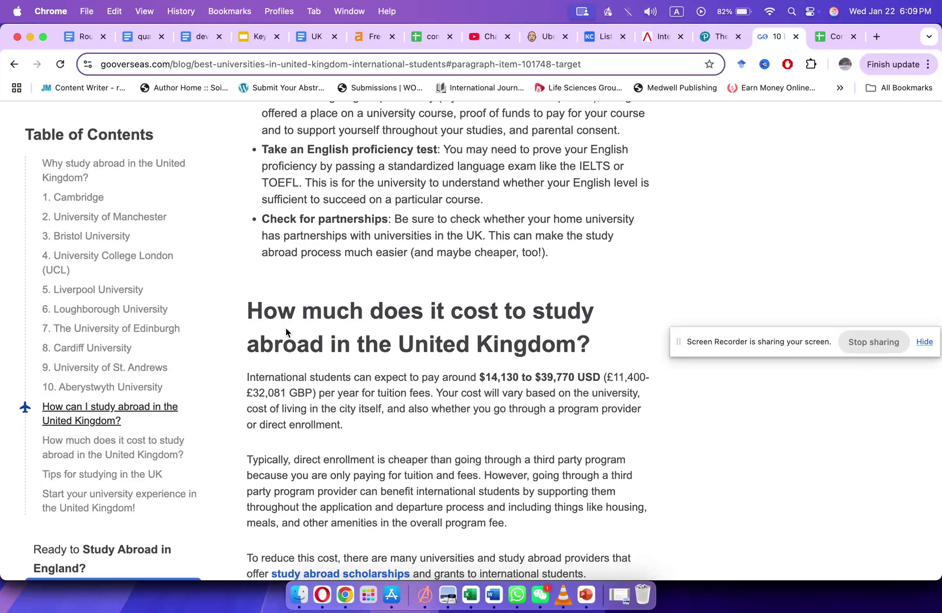
Adapt the gooverseas.com article's study cost heading into A15 of the outline as "How much it cost to study in UK University?".
triple_click(317, 312)
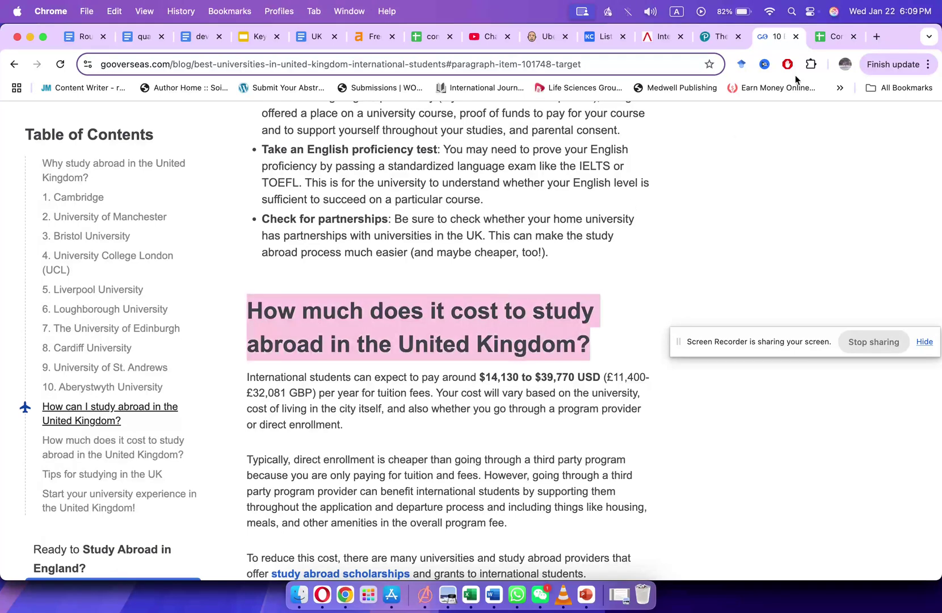
click(834, 36)
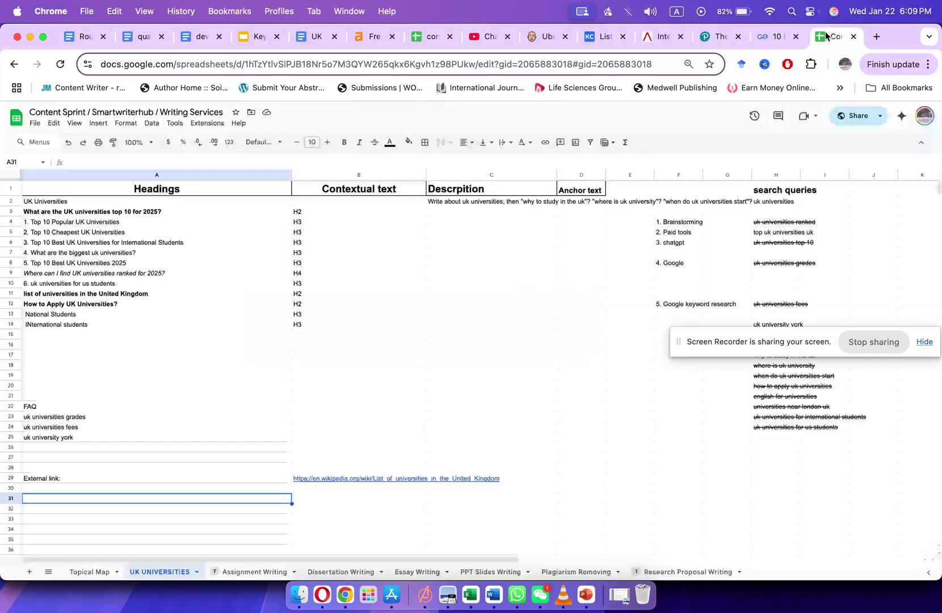
double_click(52, 333)
text(hjOW)
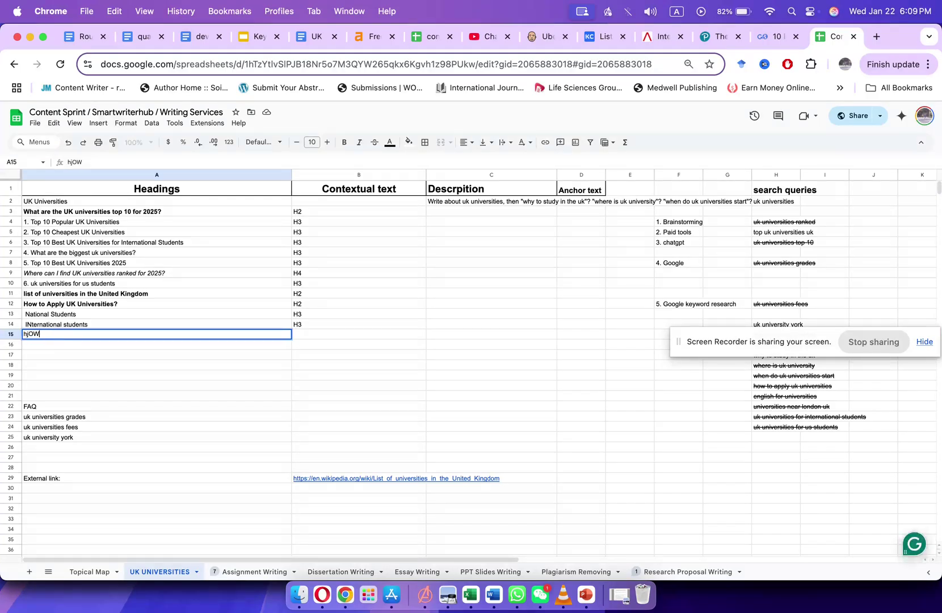
text(HOW MU)
text(ow mu)
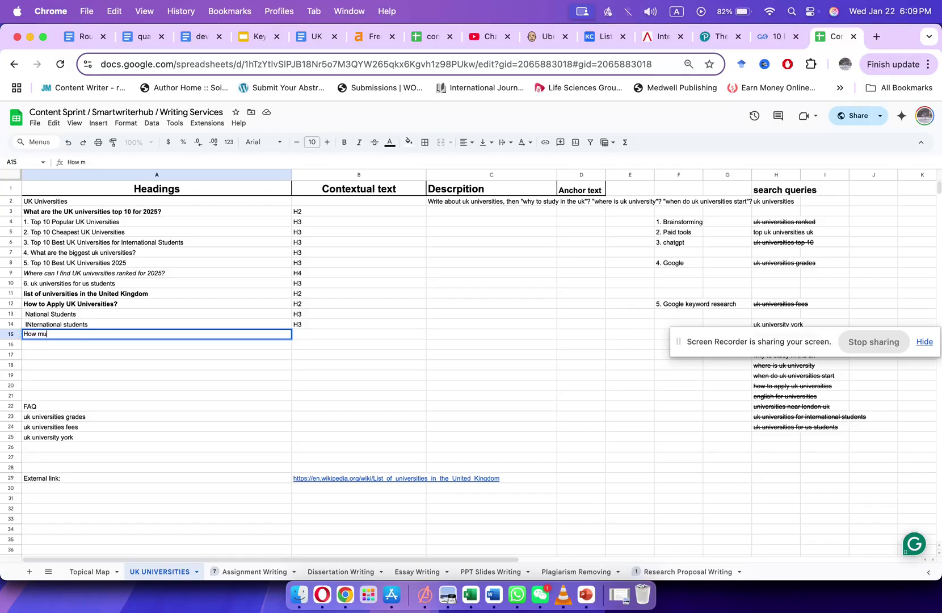
text(ch it cost t)
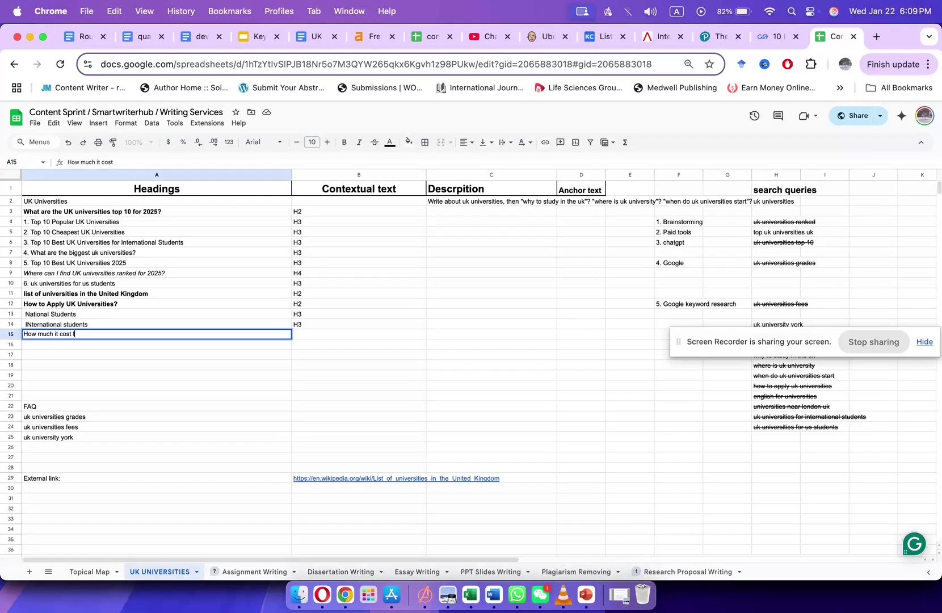
text(o study in UK University?)
key(Return)
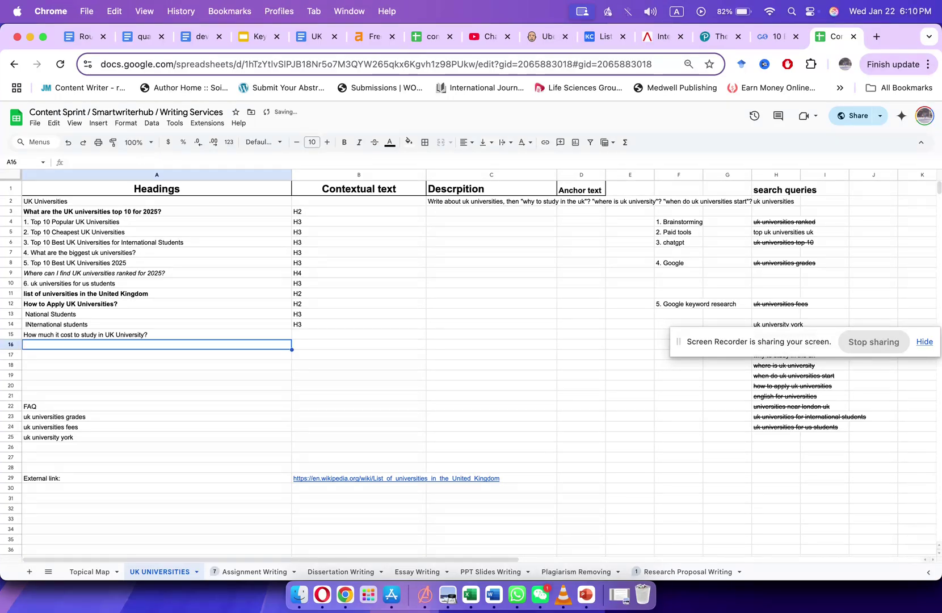
Adapt the article's studying tips heading into A16 of the outline as "Tips to study in the uK?".
click(775, 37)
scroll(458, 326, down, 3)
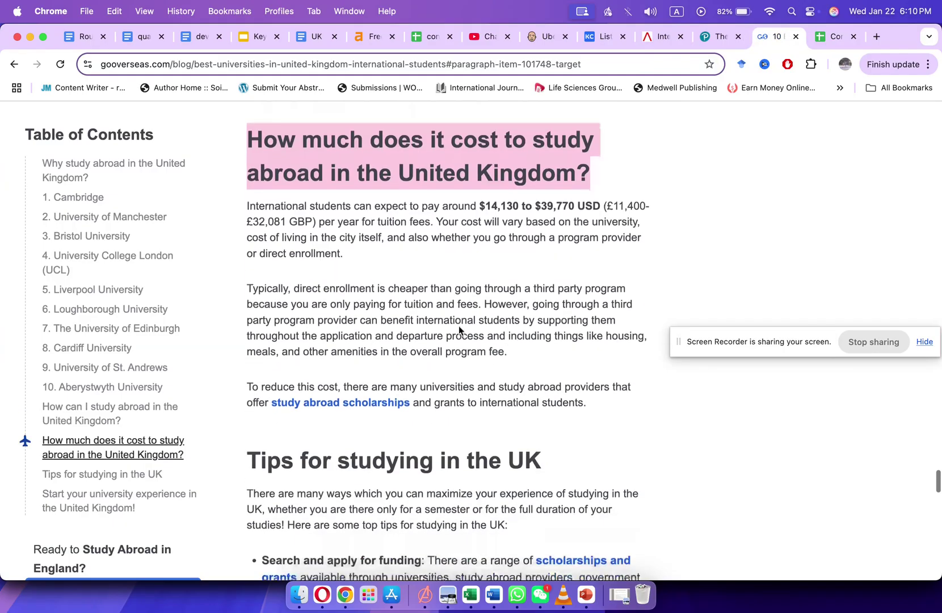
scroll(458, 329, down, 5)
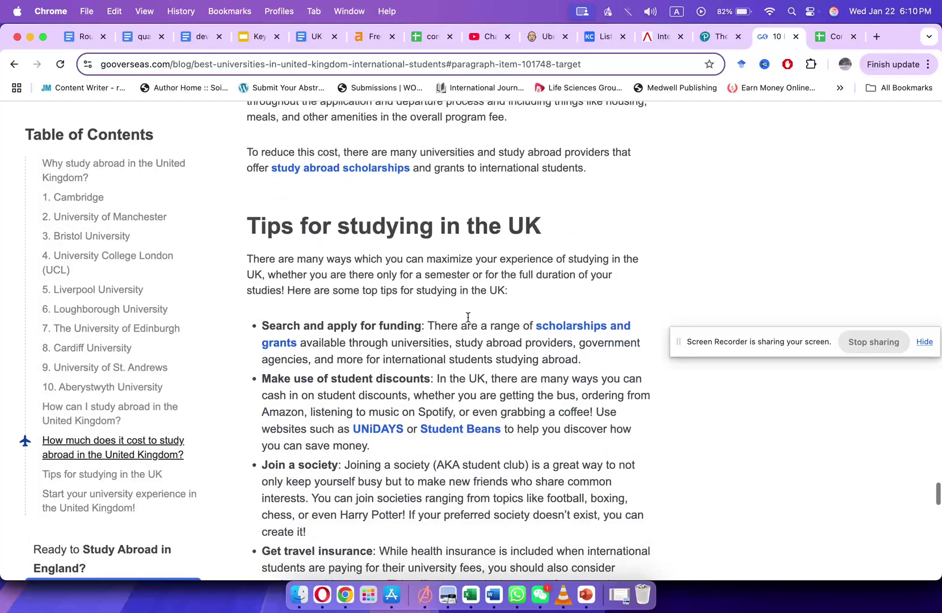
click(828, 38)
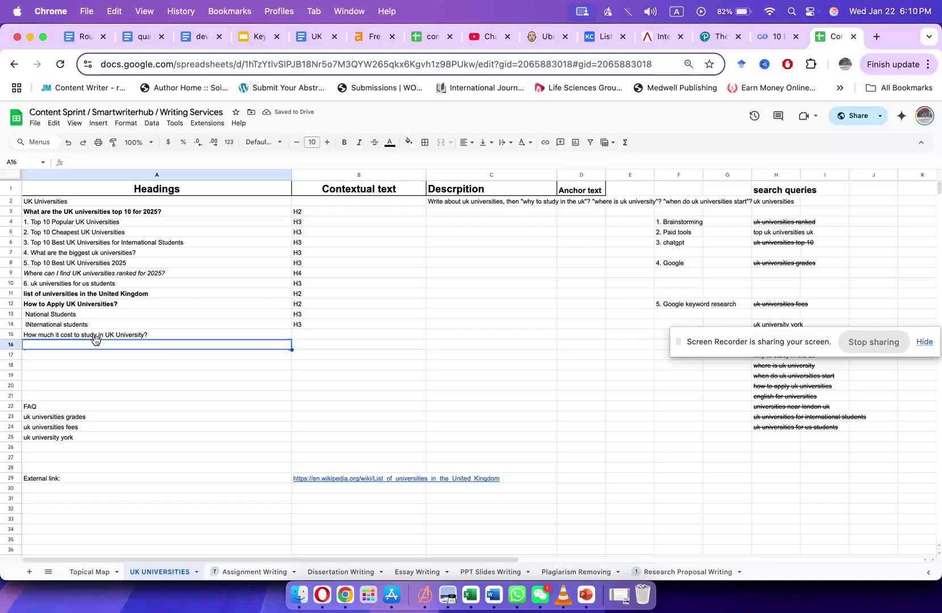
text(Tips to study)
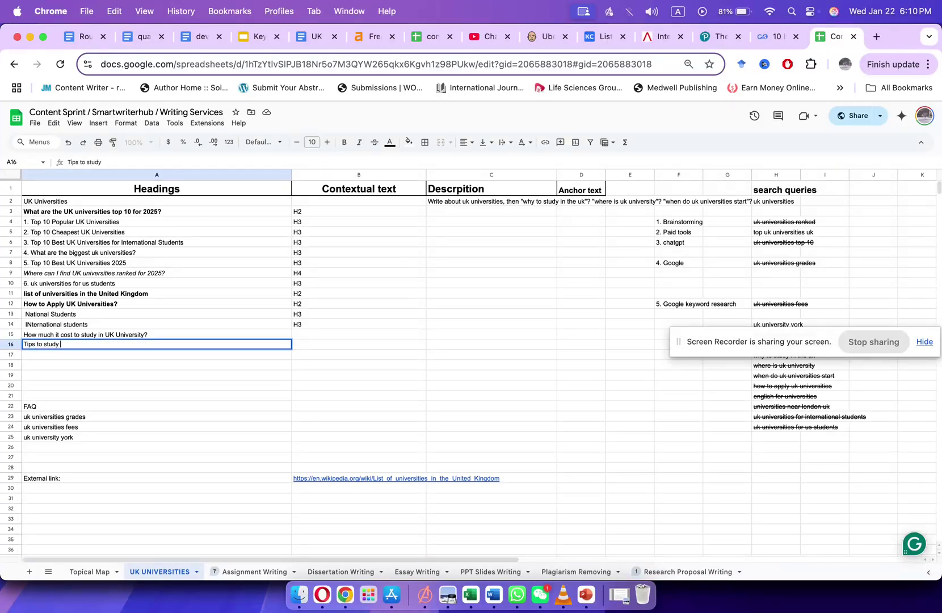
text( in the uK?)
key(Return)
Check the remaining sections of the gooverseas.com article and close the page.
click(782, 37)
scroll(466, 244, down, 10)
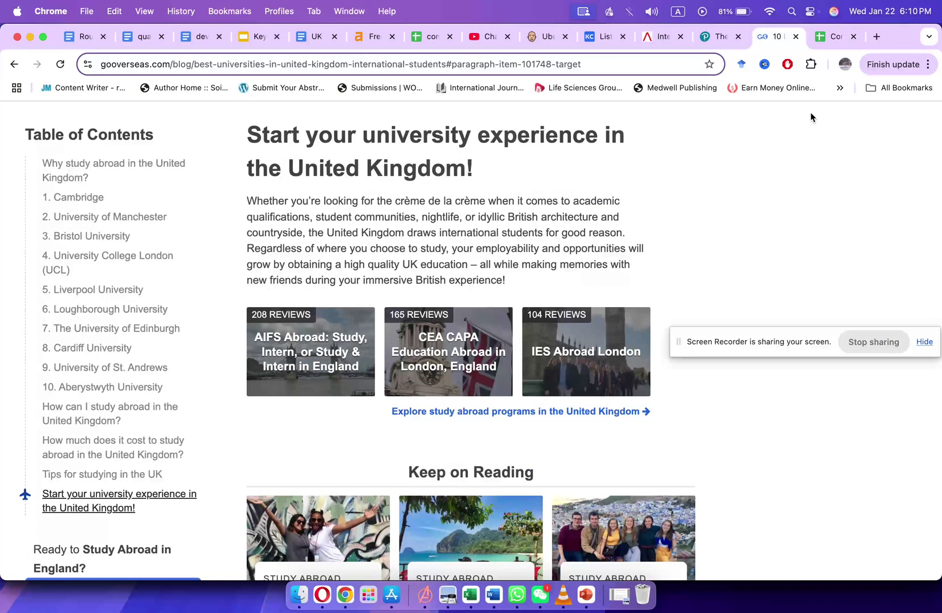
click(796, 36)
Accept all cookies on the pearsonpte.com article and examine its headings about the best UK universities by subject.
click(719, 38)
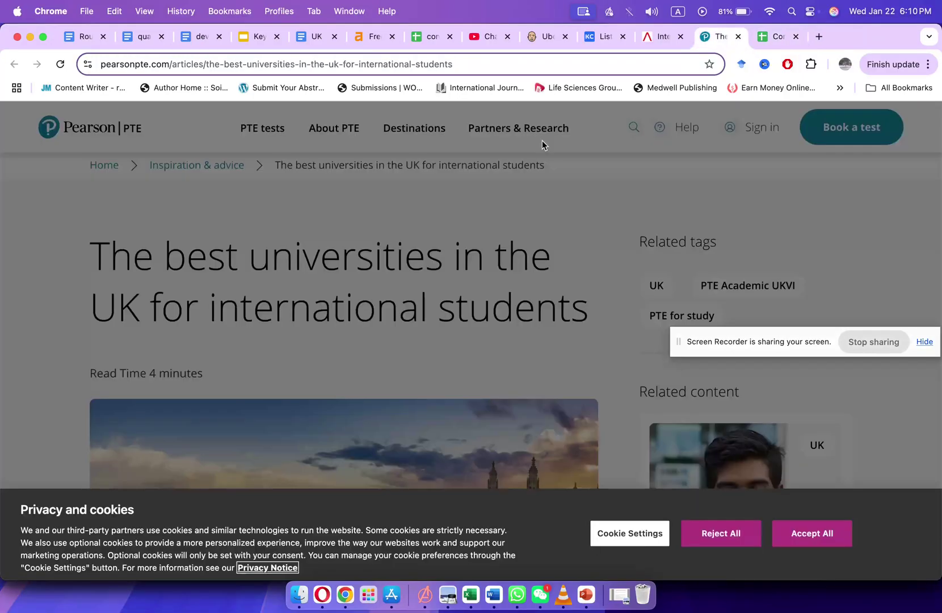
click(801, 540)
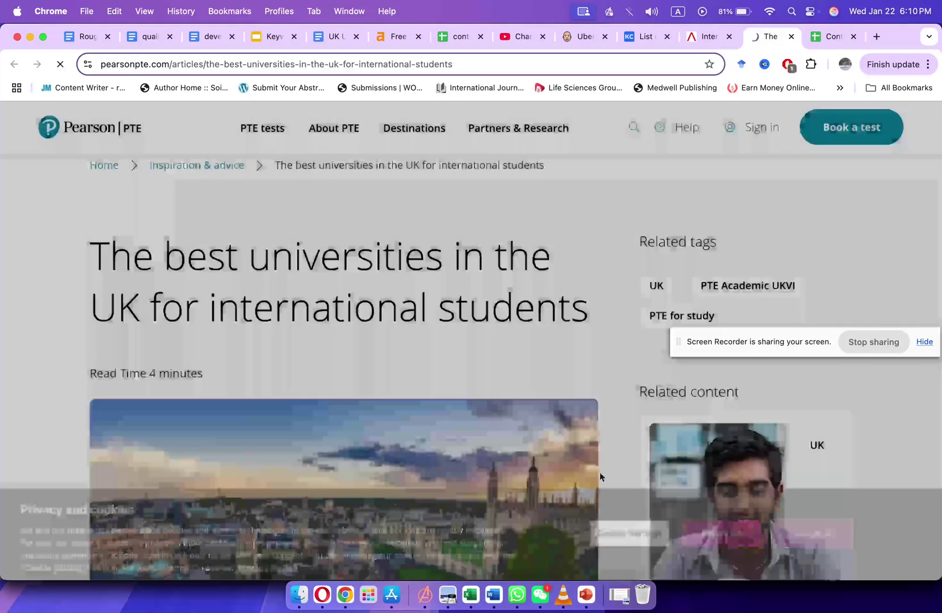
scroll(463, 471, down, 15)
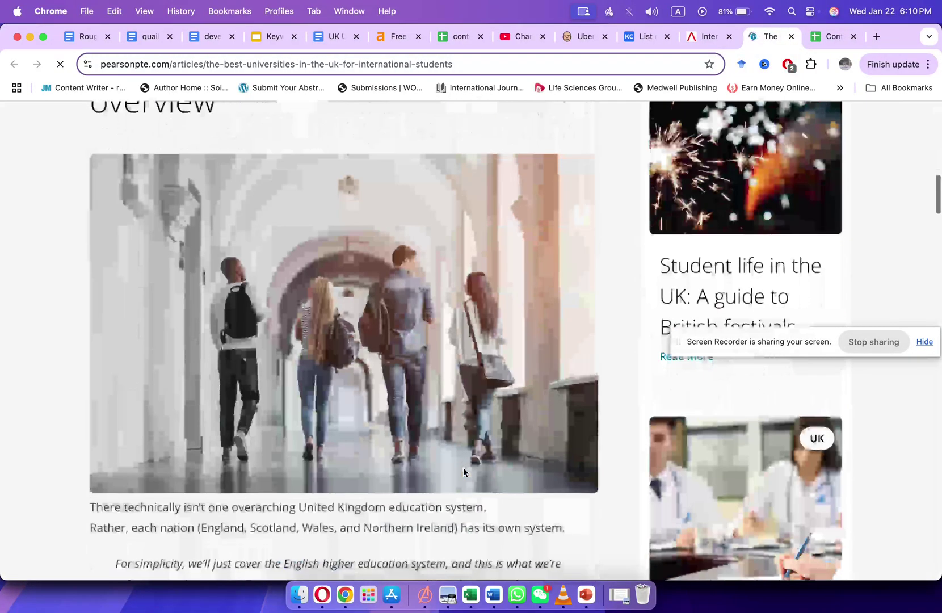
scroll(464, 468, down, 8)
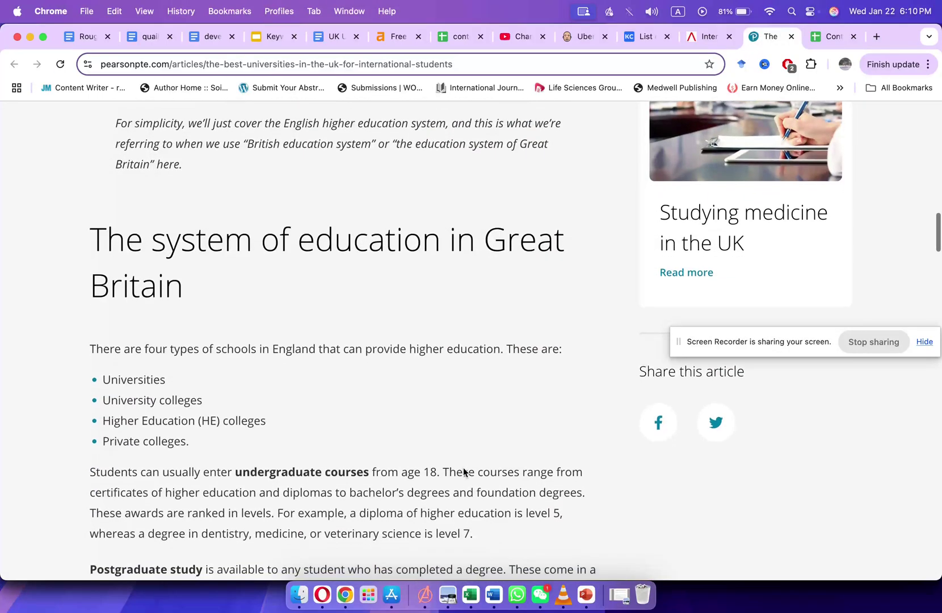
scroll(463, 471, down, 15)
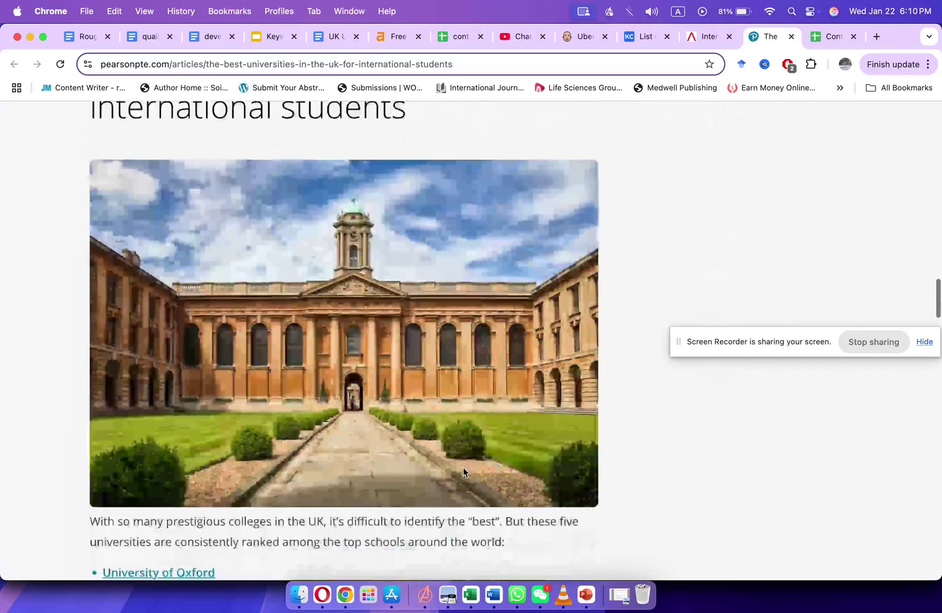
scroll(463, 467, down, 10)
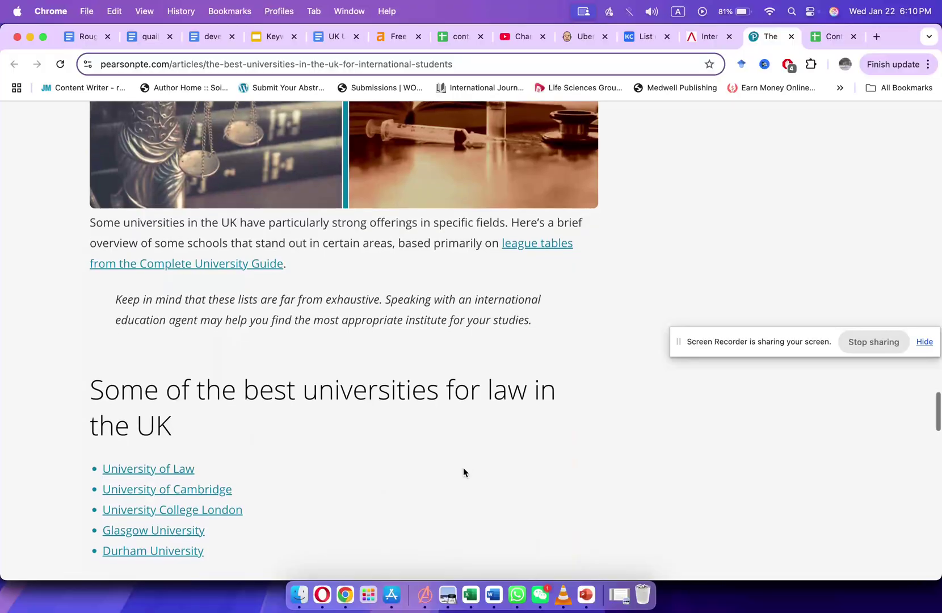
scroll(463, 471, down, 6)
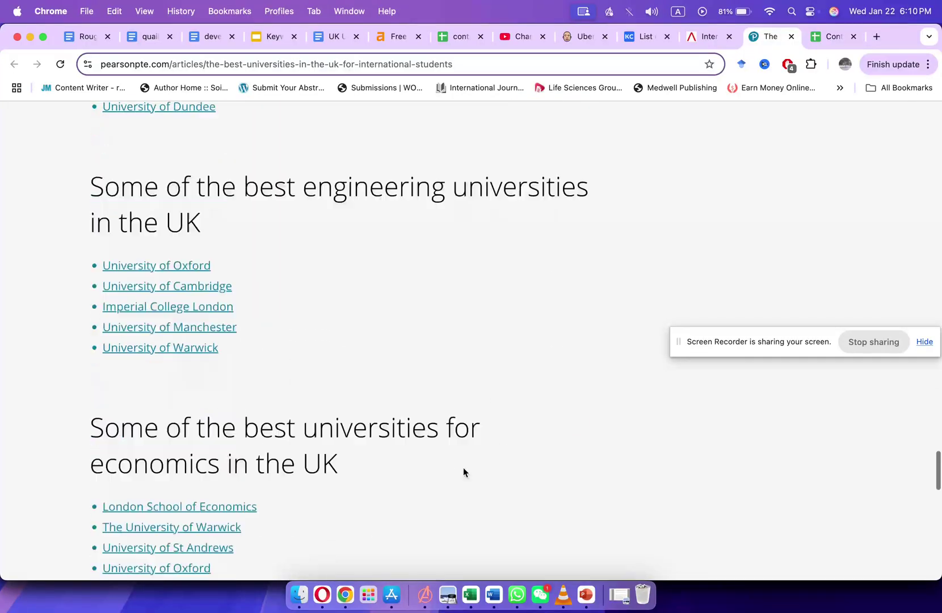
scroll(463, 468, down, 10)
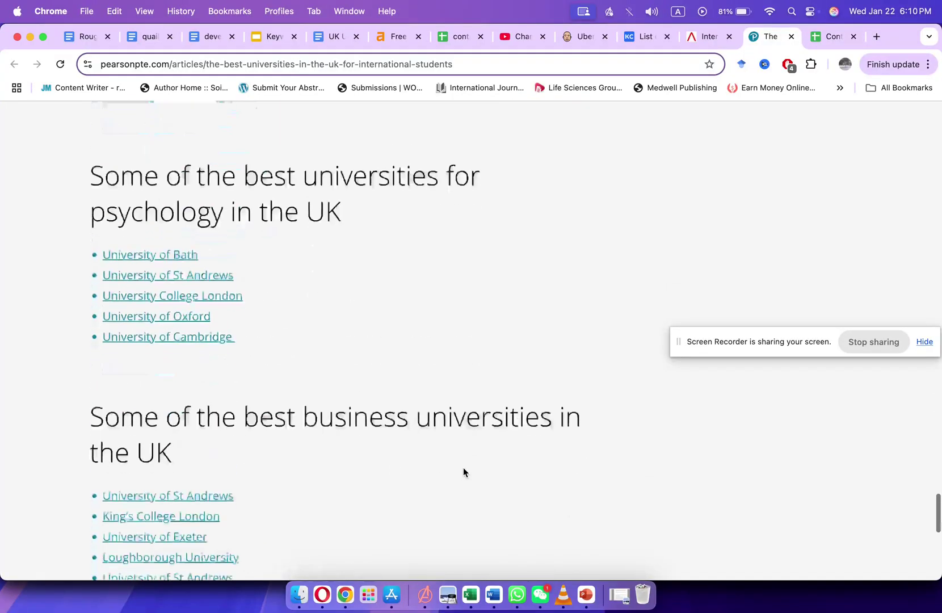
Copy the heading "Some of the best universities for law in the UK" from the Pearson article into A26 under FAQ.
scroll(463, 468, up, 6)
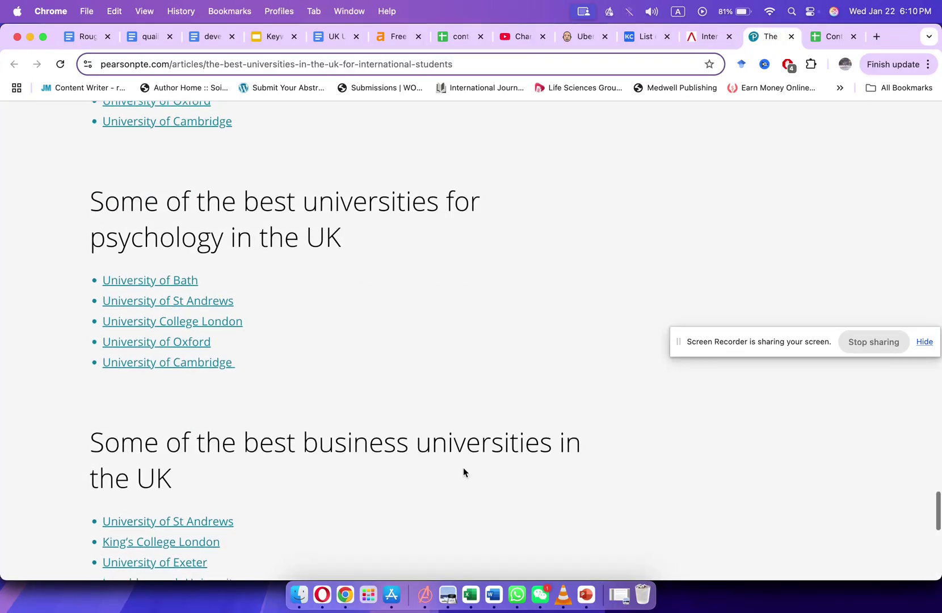
scroll(463, 470, up, 5)
scroll(463, 471, up, 10)
scroll(463, 471, down, 4)
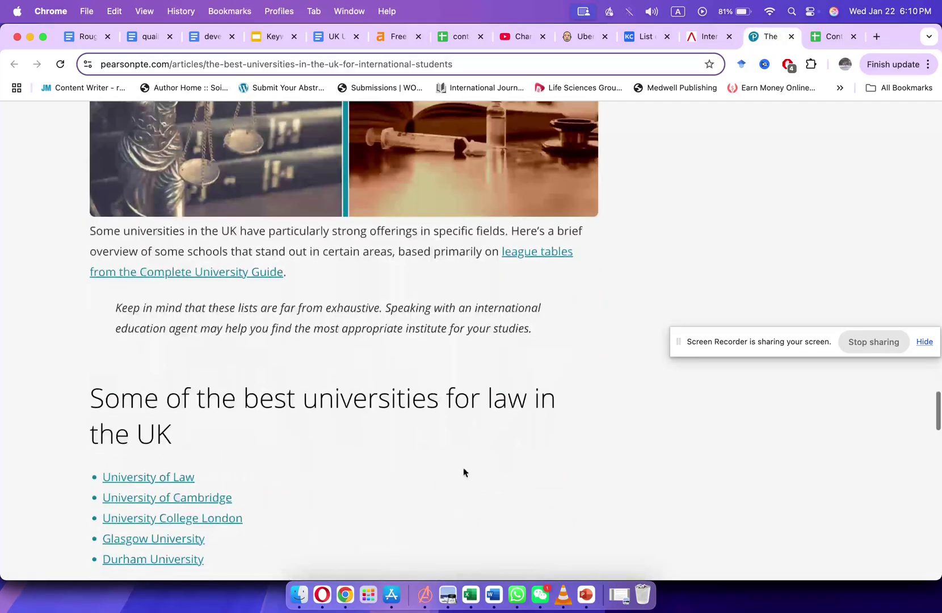
triple_click(302, 413)
key(cmd+c)
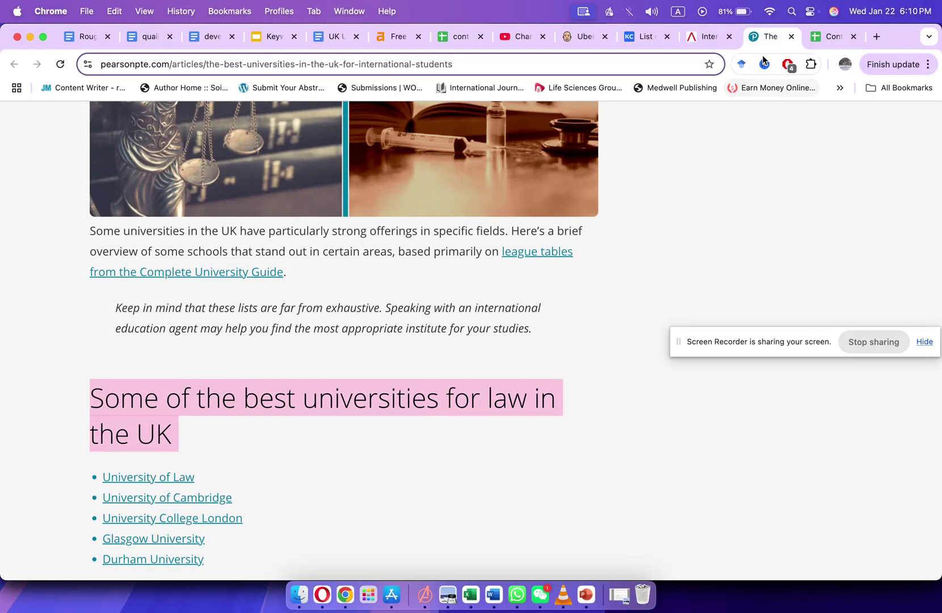
click(825, 36)
double_click(87, 445)
key(cmd+v)
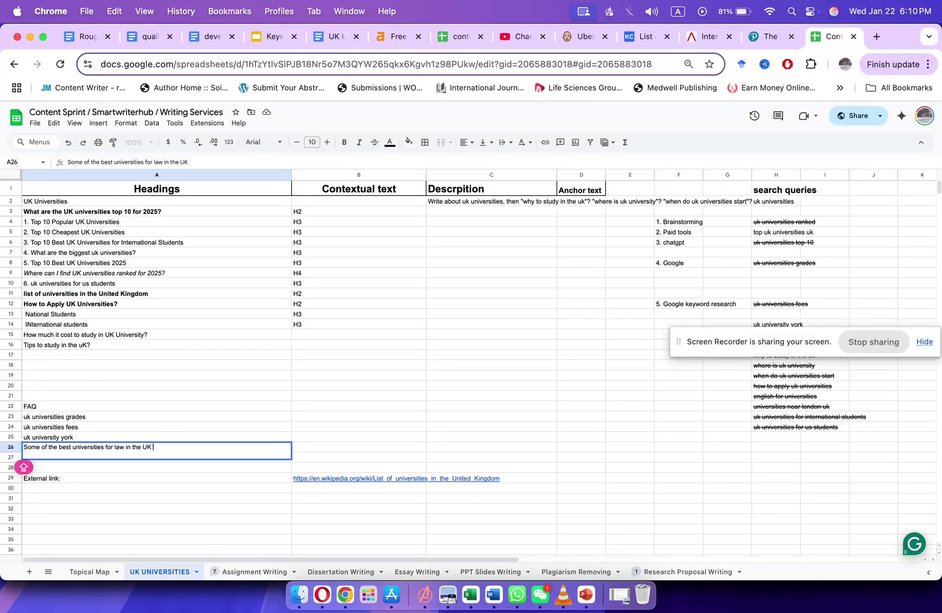
click(232, 409)
Copy the heading "Some of the best universities for medicine in the UK" from the Pearson article into A27 under FAQ.
click(767, 36)
scroll(328, 391, down, 6)
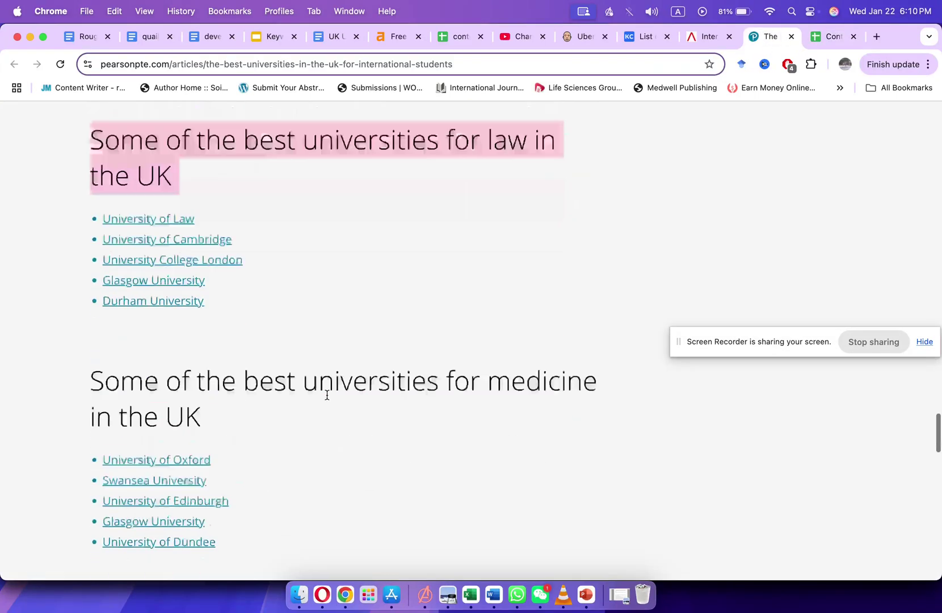
triple_click(335, 280)
key(super+c)
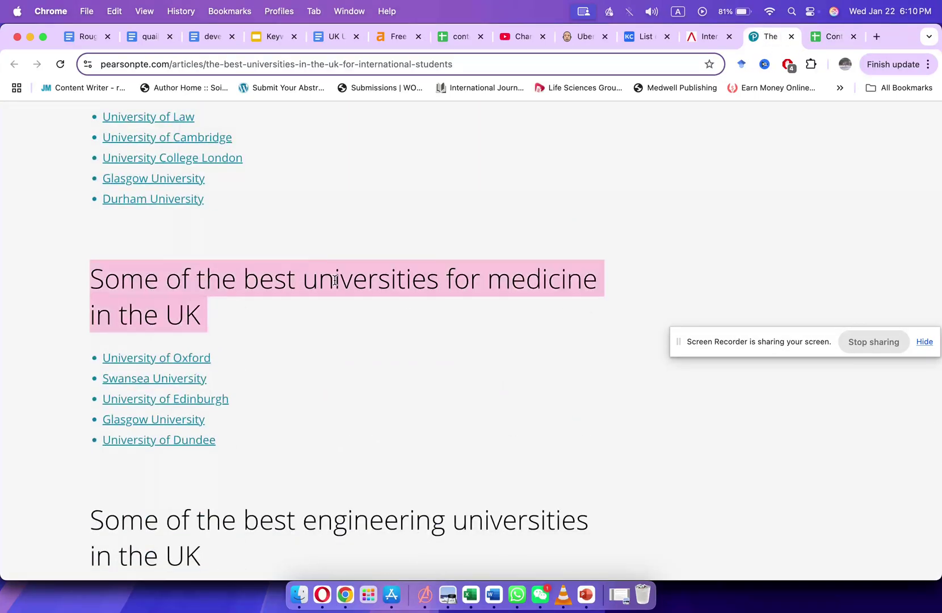
click(817, 45)
click(120, 454)
key(super+v)
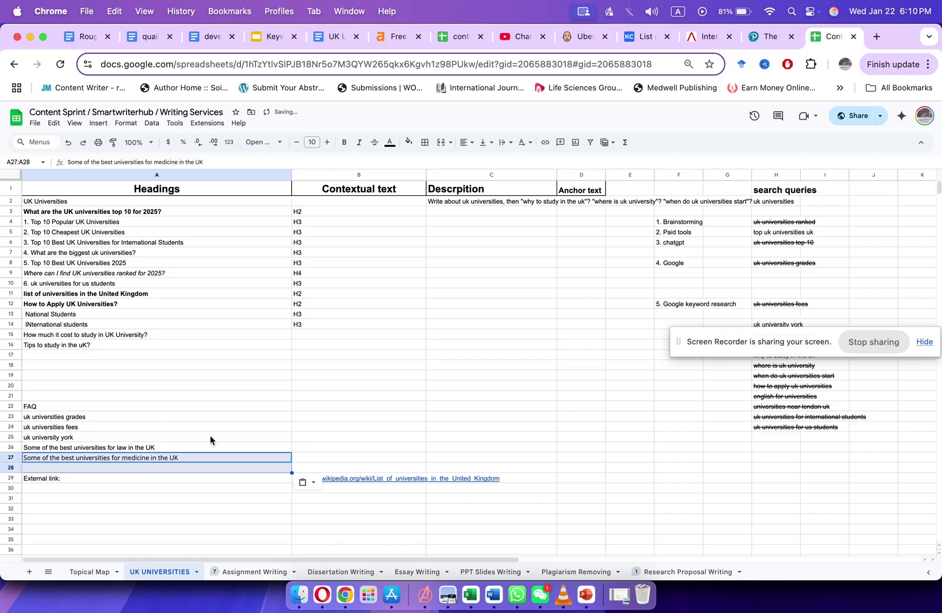
Try to copy the heading "Some of the best engineering universities in the UK" from the Pearson article into A28, and undo the paste.
click(253, 429)
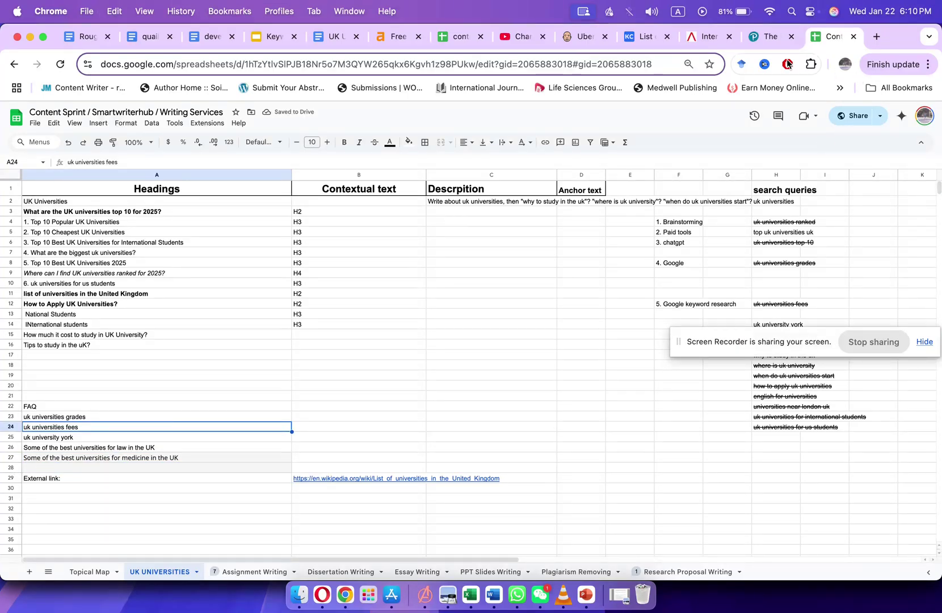
click(770, 36)
scroll(458, 332, down, 5)
double_click(394, 293)
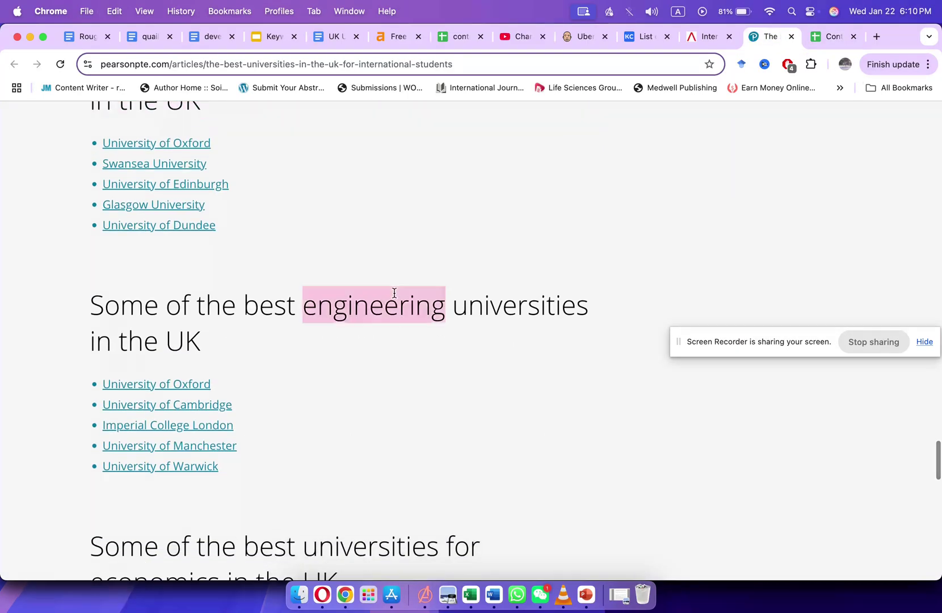
triple_click(394, 293)
key(super+c)
click(821, 41)
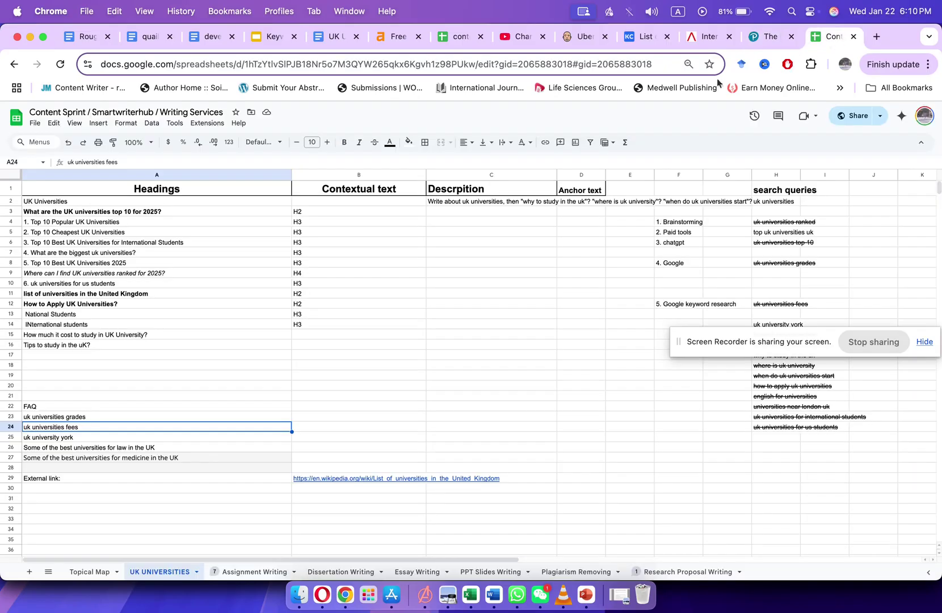
click(76, 467)
key(super+v)
click(244, 425)
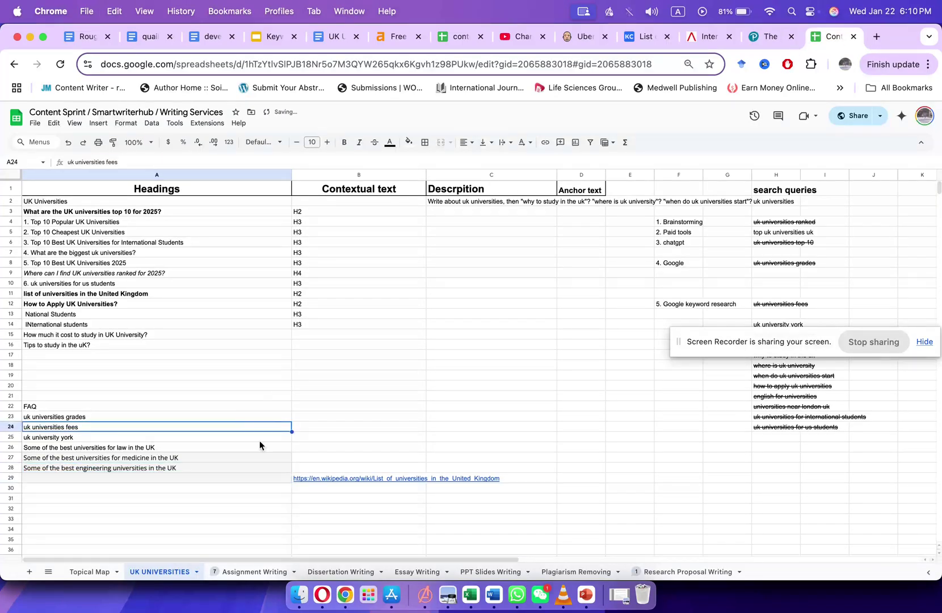
click(68, 141)
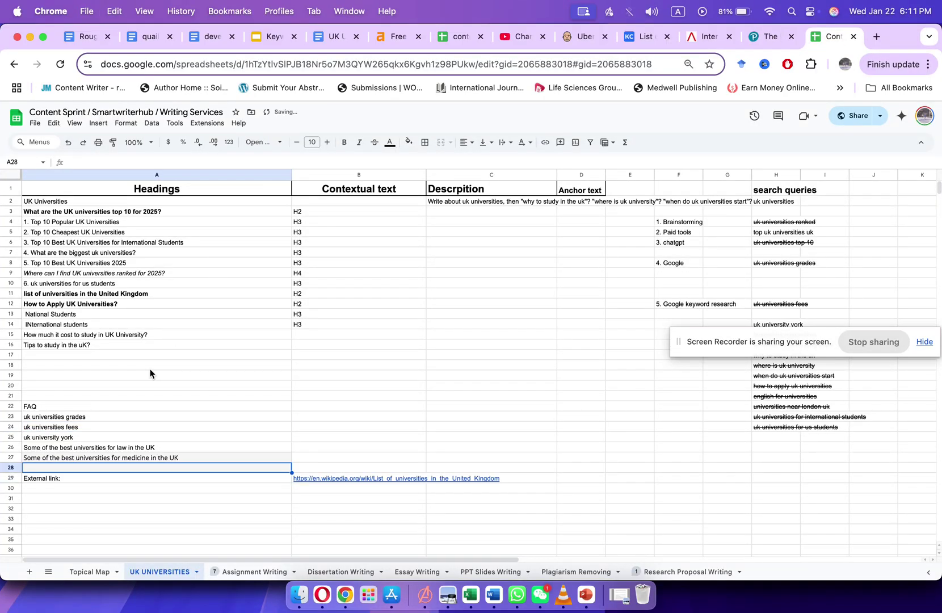
Move the "External link:" label and its Wikipedia URL from row 29 to row 33.
click(168, 478)
shift+click(319, 475)
key(super+x)
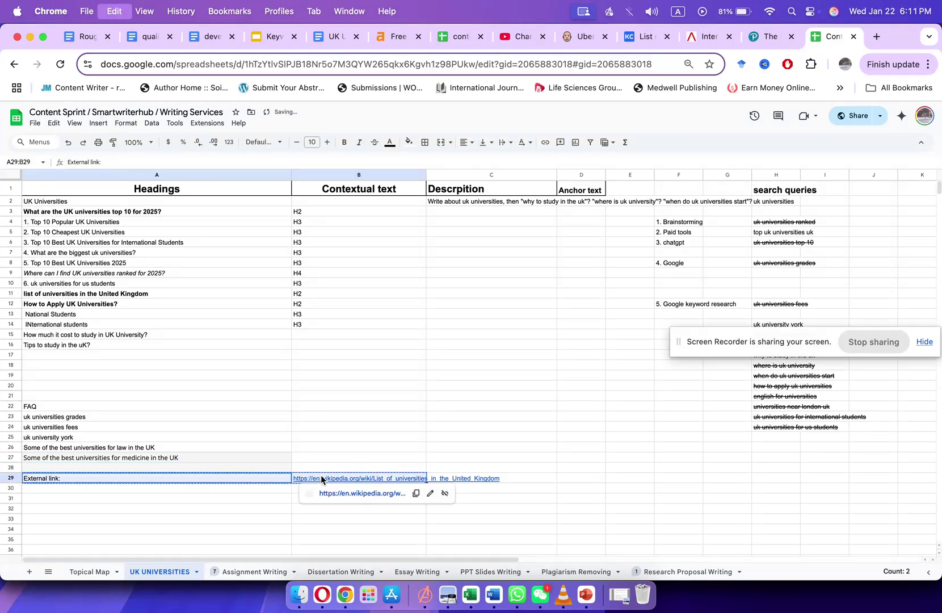
key(super+z)
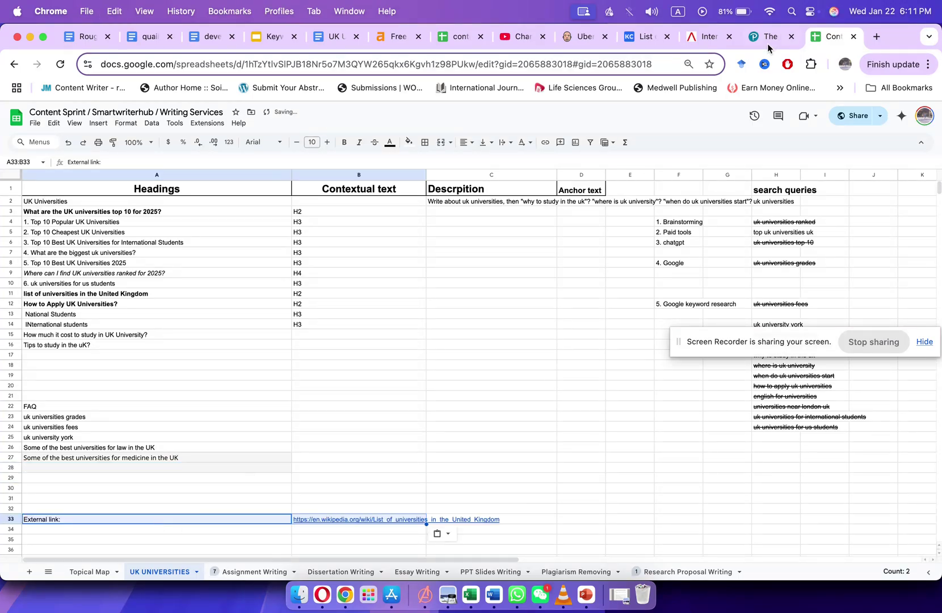
Copy the heading "Some of the best engineering universities in the UK" from the Pearson article into A28 under FAQ.
click(770, 36)
key(super+c)
click(828, 37)
click(74, 467)
key(super+v)
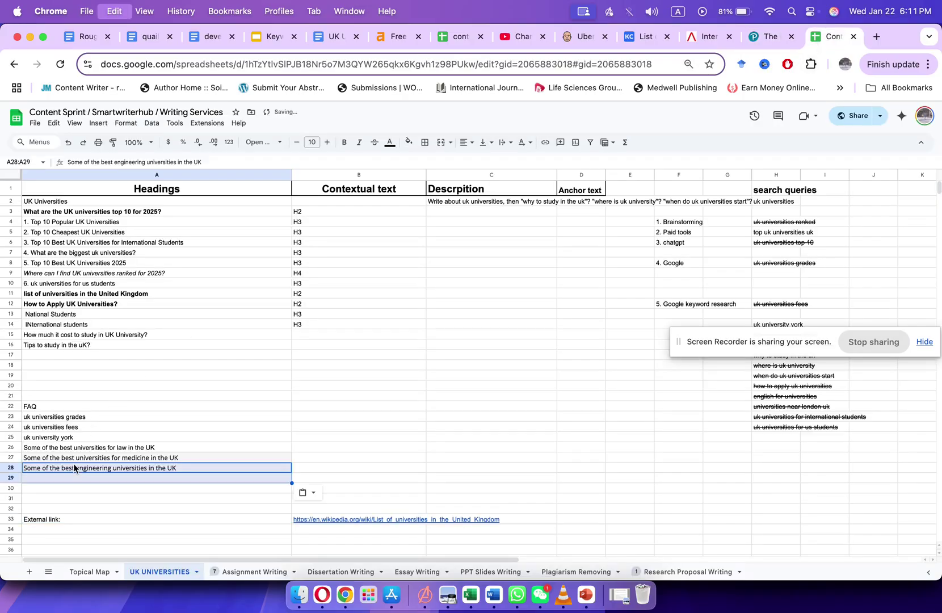
Copy the heading "Some of the best universities for economics in the UK" from the Pearson article into A30, keeping the engineering entry above it.
click(770, 36)
scroll(342, 396, down, 3)
triple_click(283, 393)
key(super+c)
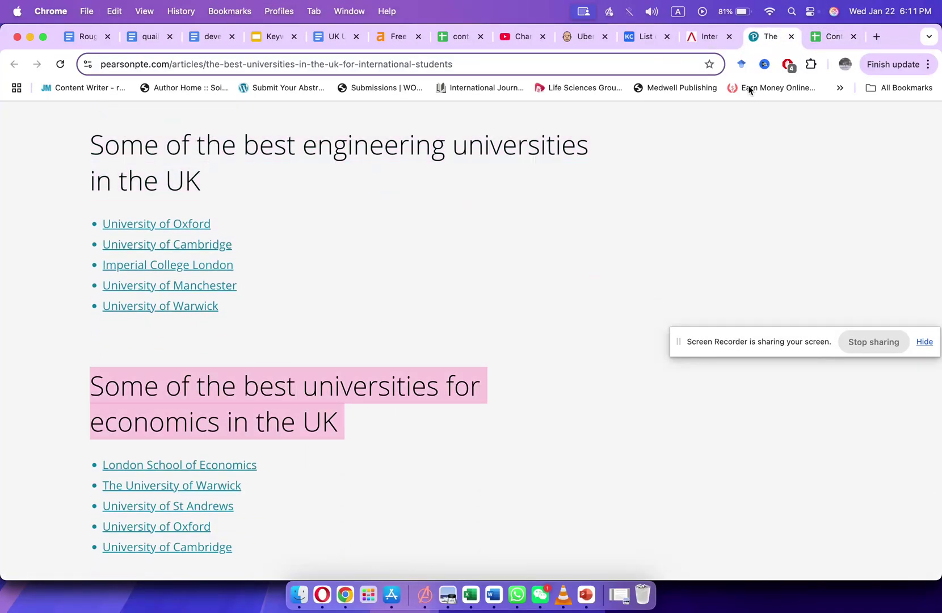
click(819, 37)
click(190, 465)
key(super+v)
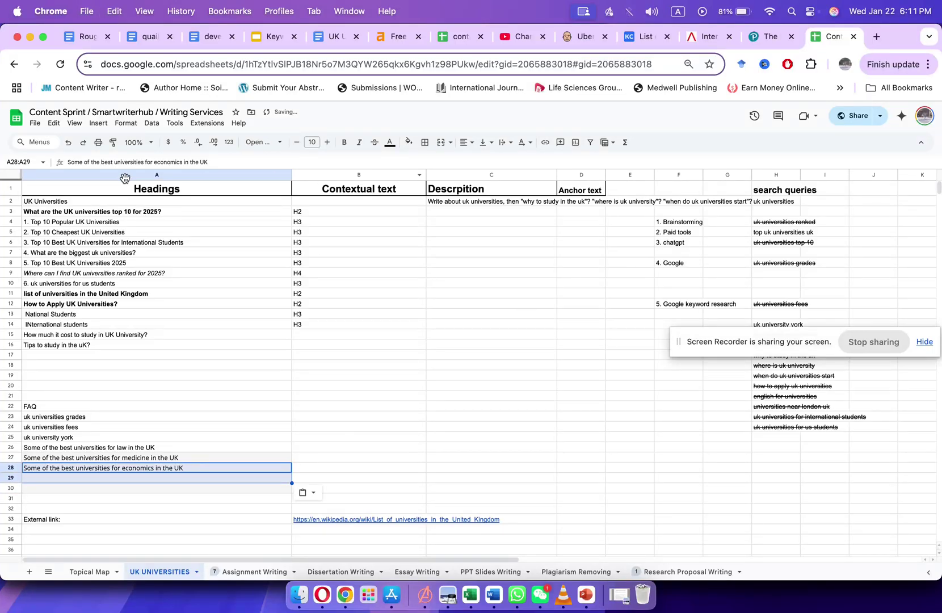
key(super+z)
click(97, 487)
key(super+v)
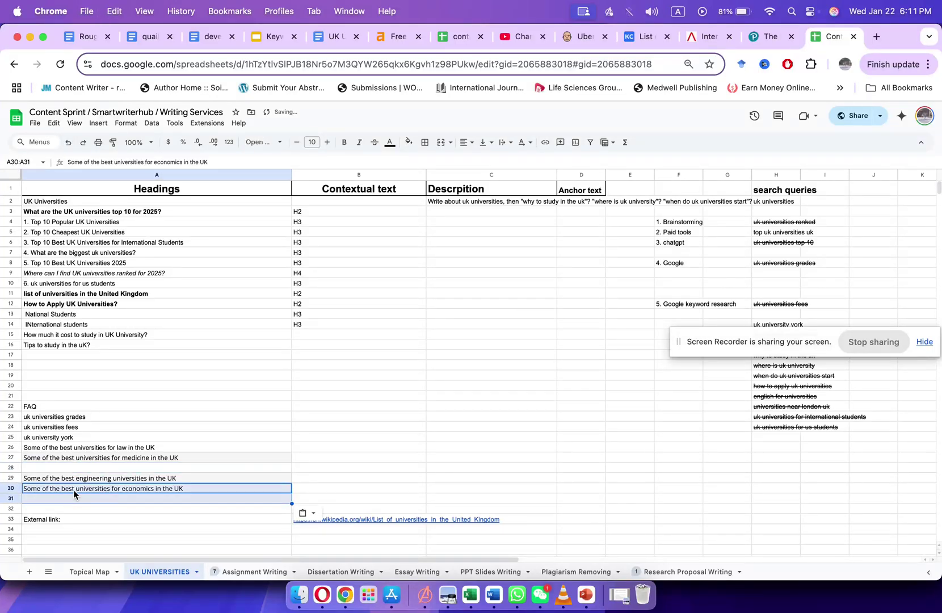
Copy the heading "Some of the best universities for psychology in the UK" from the Pearson article into A31.
click(772, 36)
scroll(452, 342, down, 10)
scroll(313, 394, up, 5)
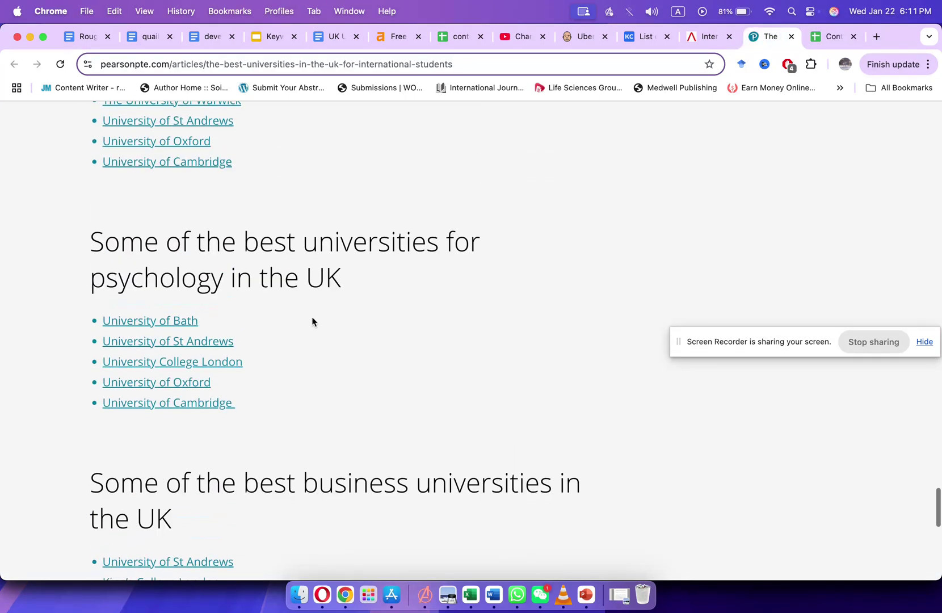
triple_click(300, 284)
click(831, 38)
click(238, 419)
click(163, 497)
key(super+v)
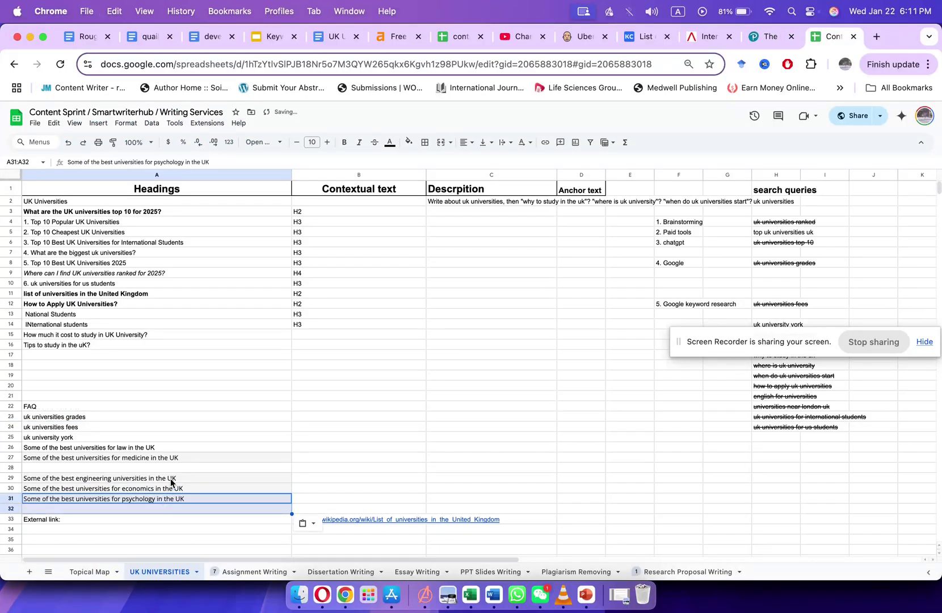
Close the gap in the FAQ list by moving the economics heading to A28 and the psychology heading to A30.
click(135, 468)
click(72, 490)
key(super+c)
click(98, 469)
key(super+v)
click(51, 498)
key(super+c)
click(62, 489)
key(super+v)
click(71, 499)
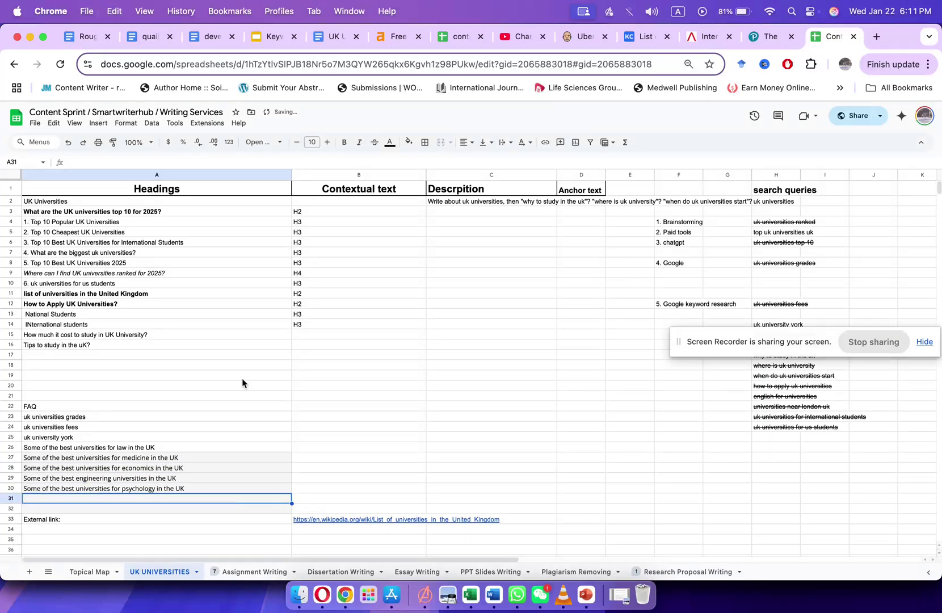
Copy the heading "Some of the best business universities in the UK" from the Pearson article into A31.
click(770, 37)
scroll(502, 288, down, 4)
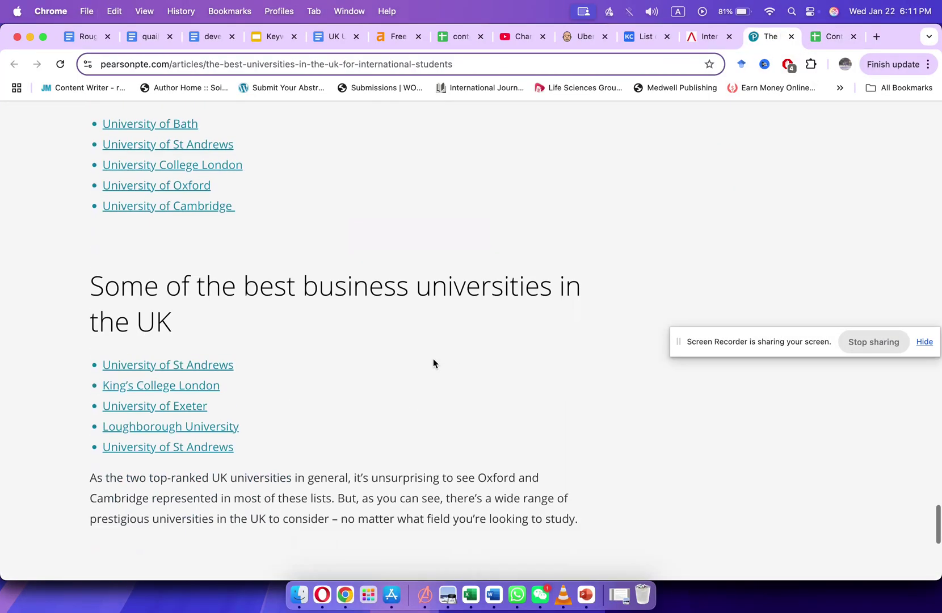
triple_click(403, 274)
key(super+c)
click(831, 36)
click(143, 496)
key(super+v)
click(413, 397)
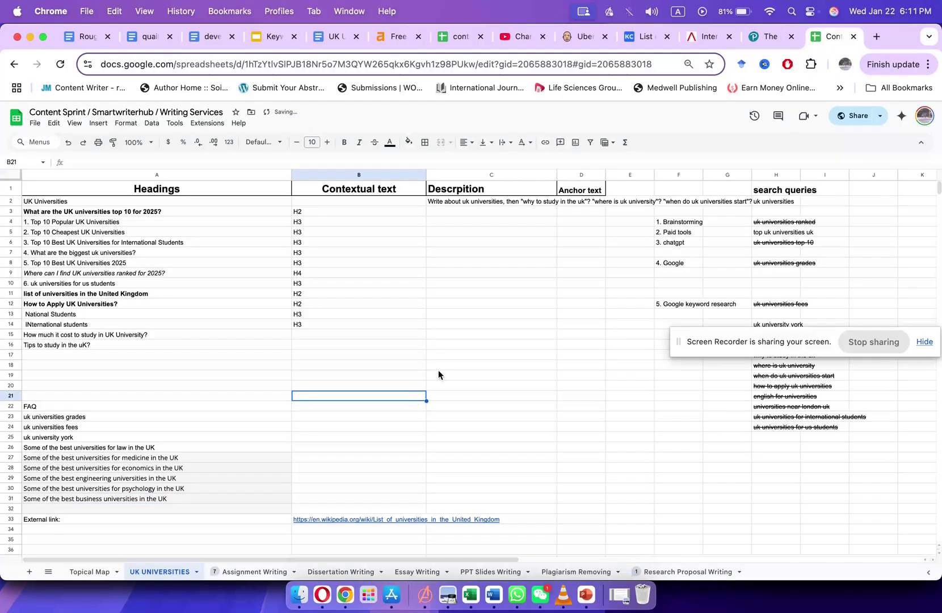
Close the Pearson article, the university list page and the UCAS international students page.
click(791, 36)
click(706, 38)
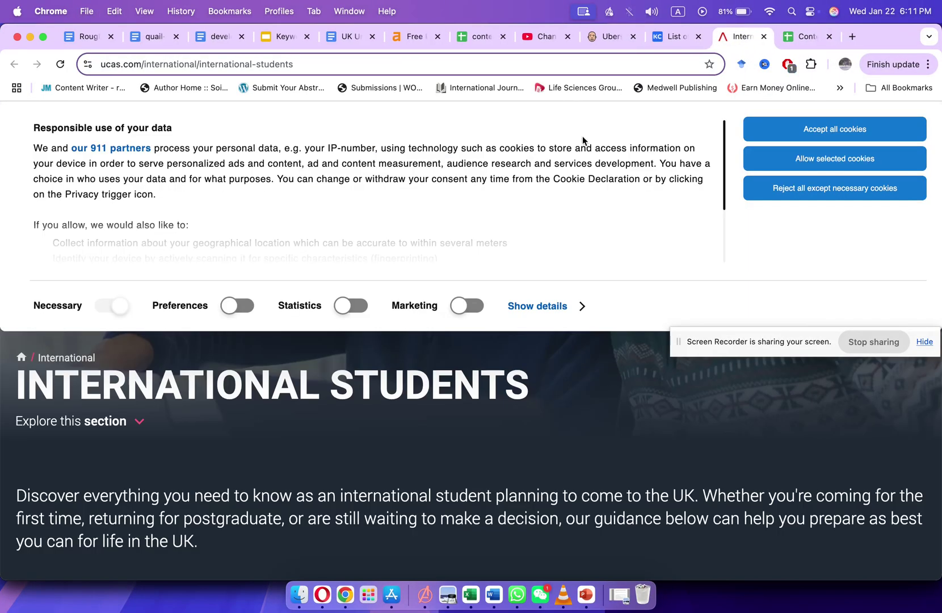
click(698, 38)
click(719, 36)
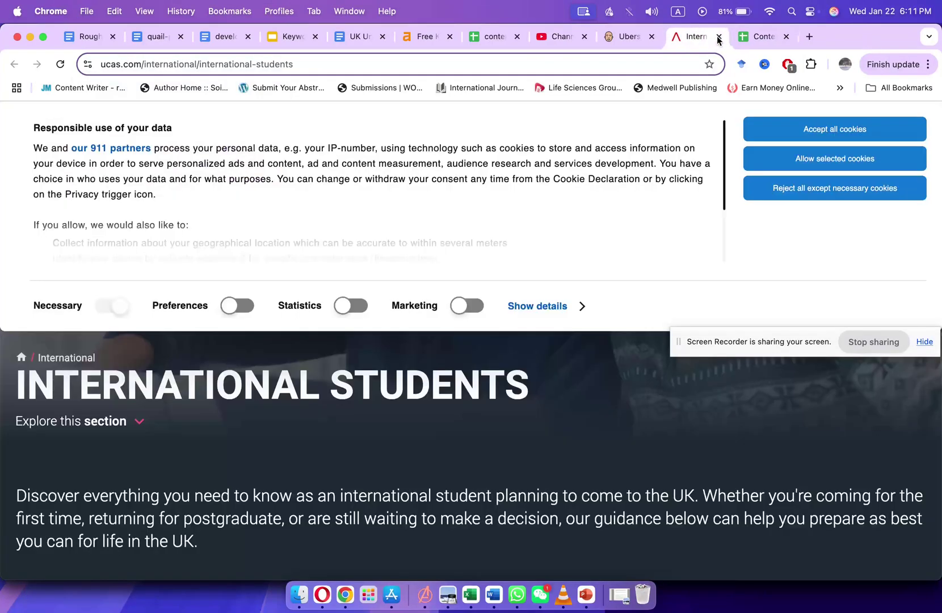
click(718, 37)
Switch to Ubersuggest and examine the keyword ideas and the Keyword Visualization questions for "uk univesities", as a diagram and as data.
click(622, 42)
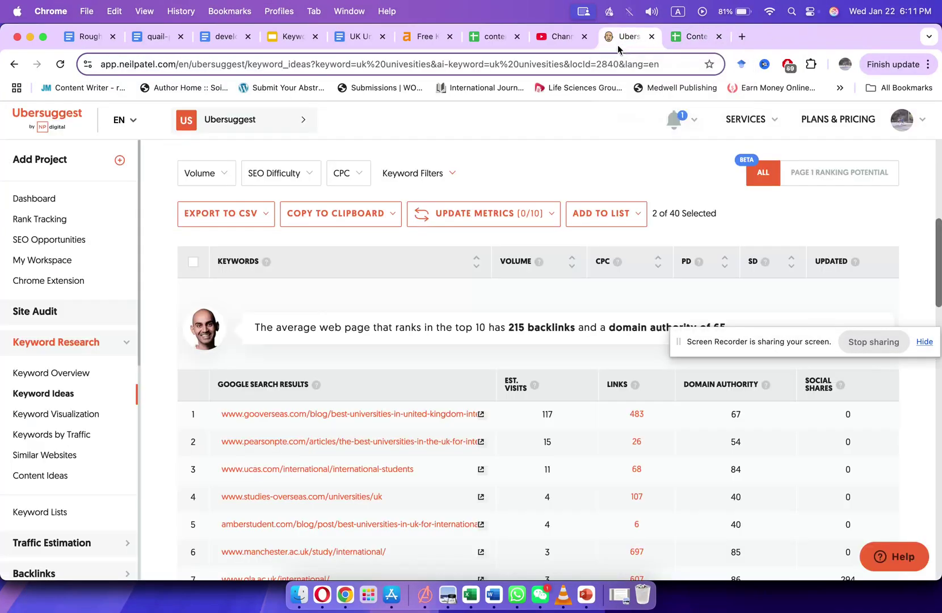
scroll(239, 445, down, 8)
scroll(238, 446, down, 1)
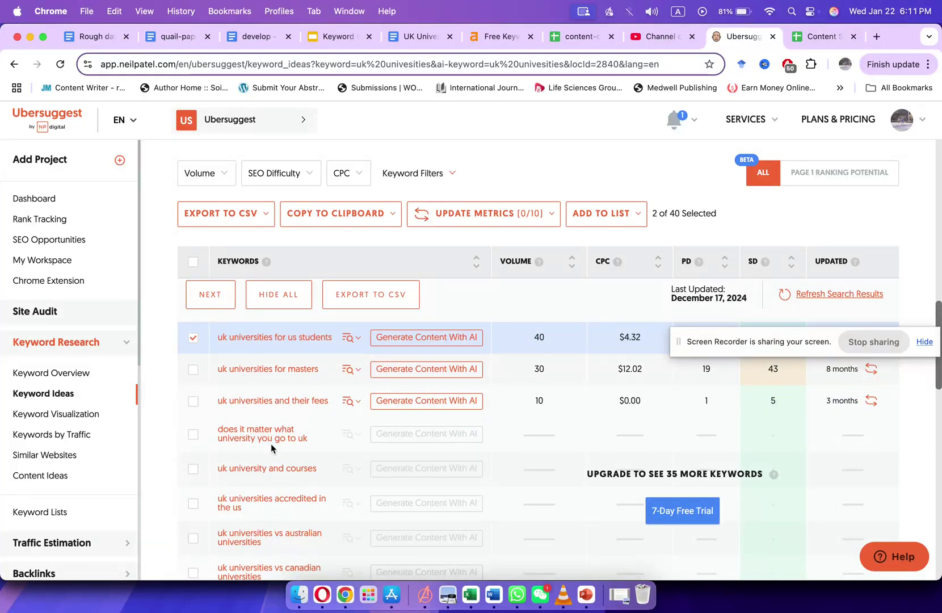
click(71, 415)
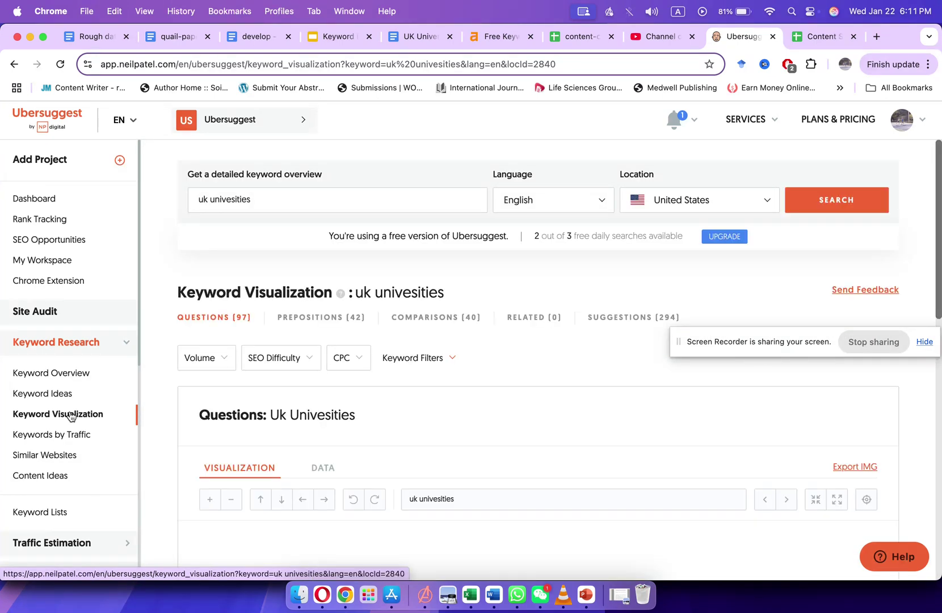
scroll(350, 416, down, 8)
mouse_move(371, 388)
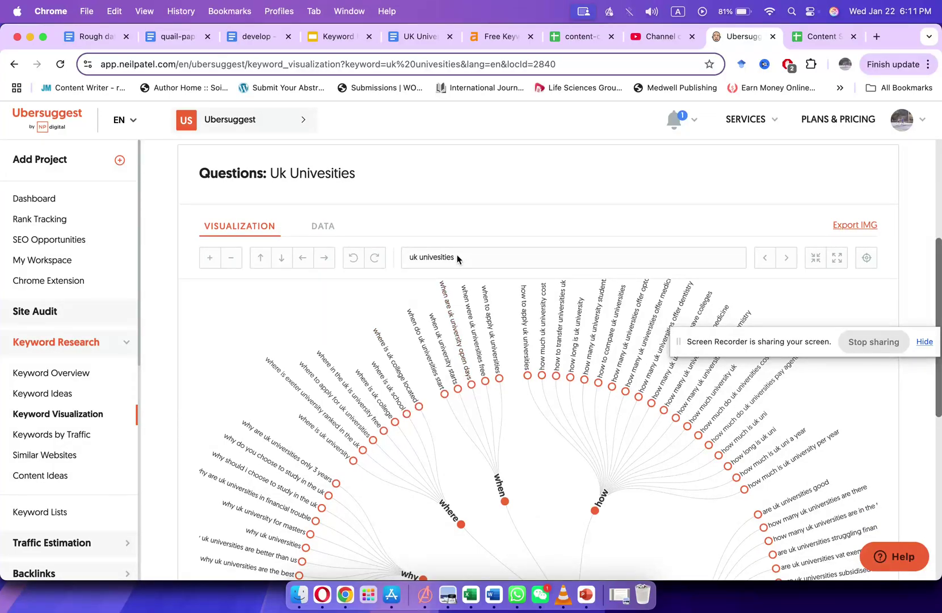
click(322, 227)
scroll(315, 306, down, 20)
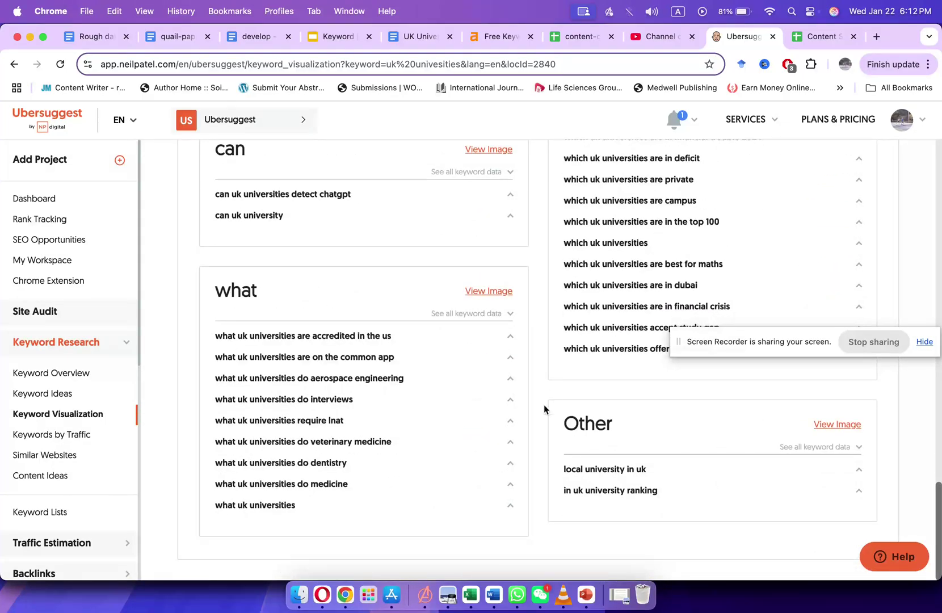
Look through the Keywords by Traffic, Similar Websites and Content Ideas reports in Ubersuggest.
click(83, 435)
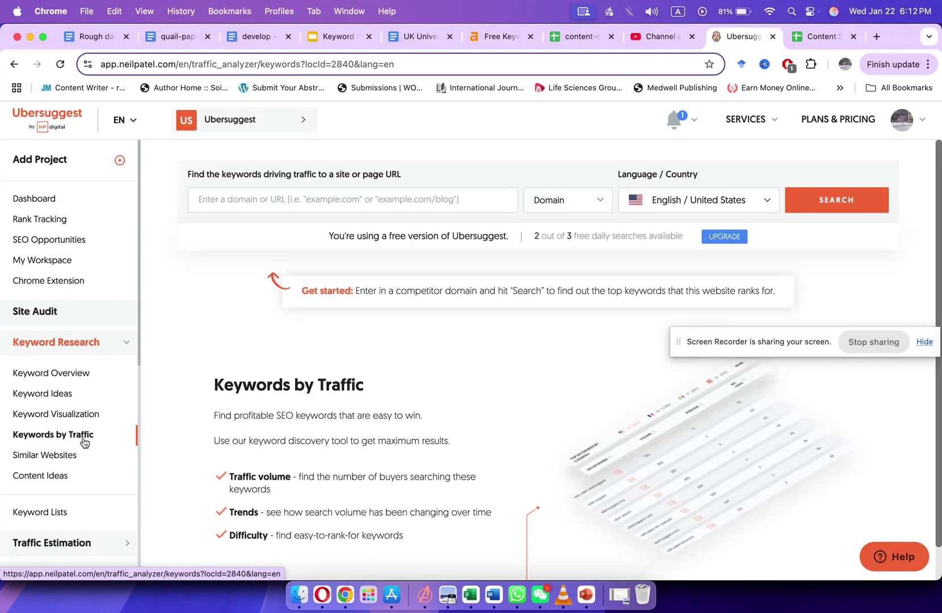
click(63, 455)
click(65, 477)
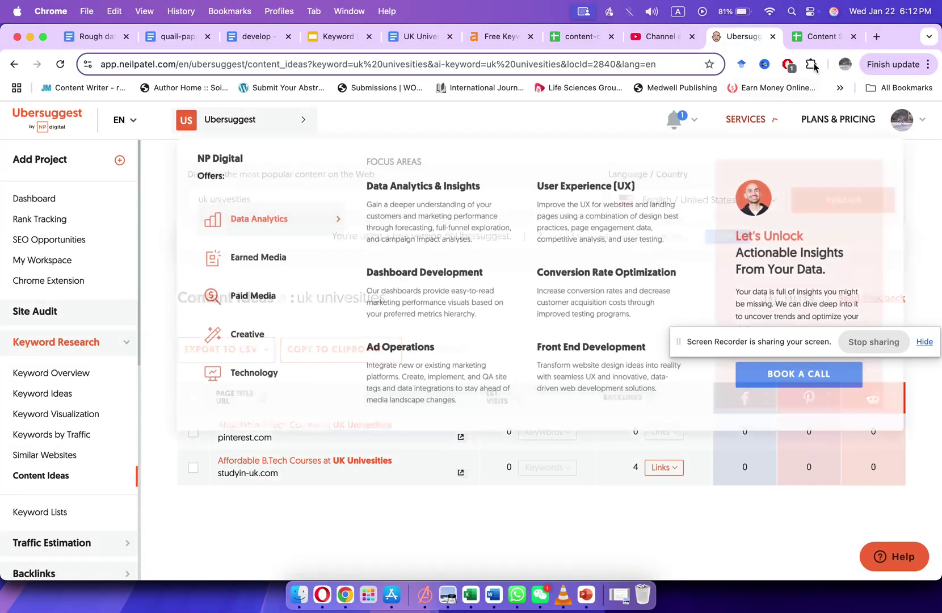
Return to the content outline spreadsheet and make the FAQ heading in A22 bold.
click(822, 37)
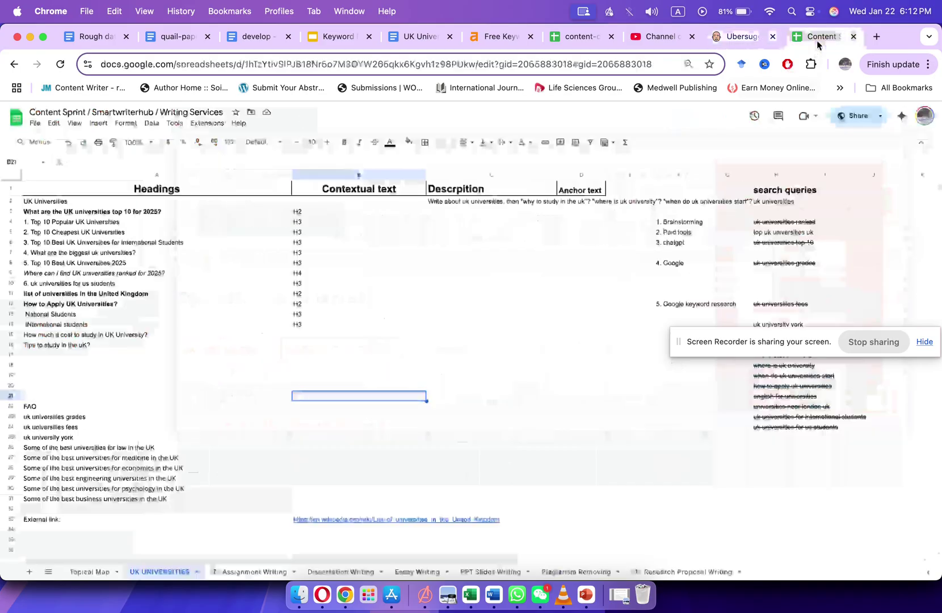
click(94, 407)
key(super+b)
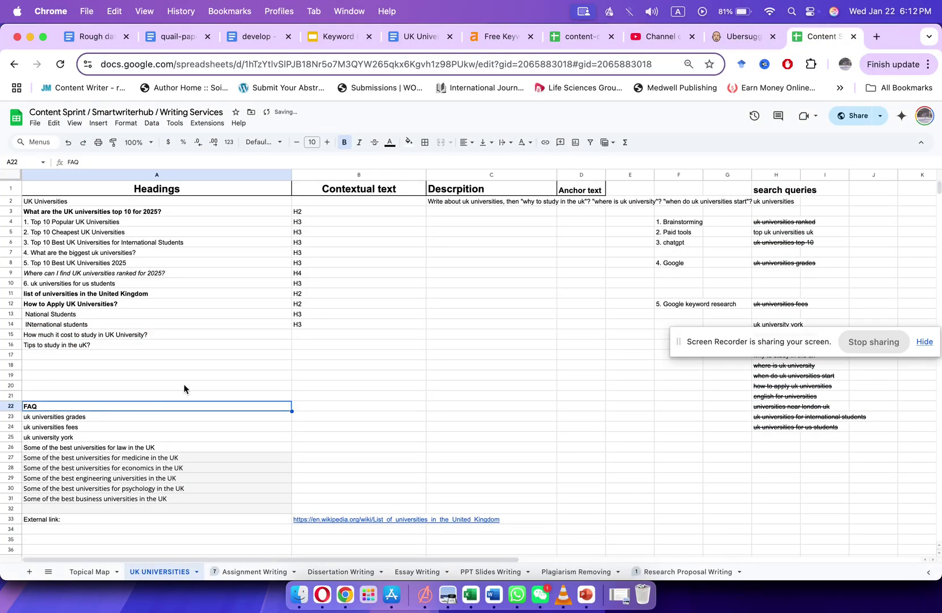
click(681, 222)
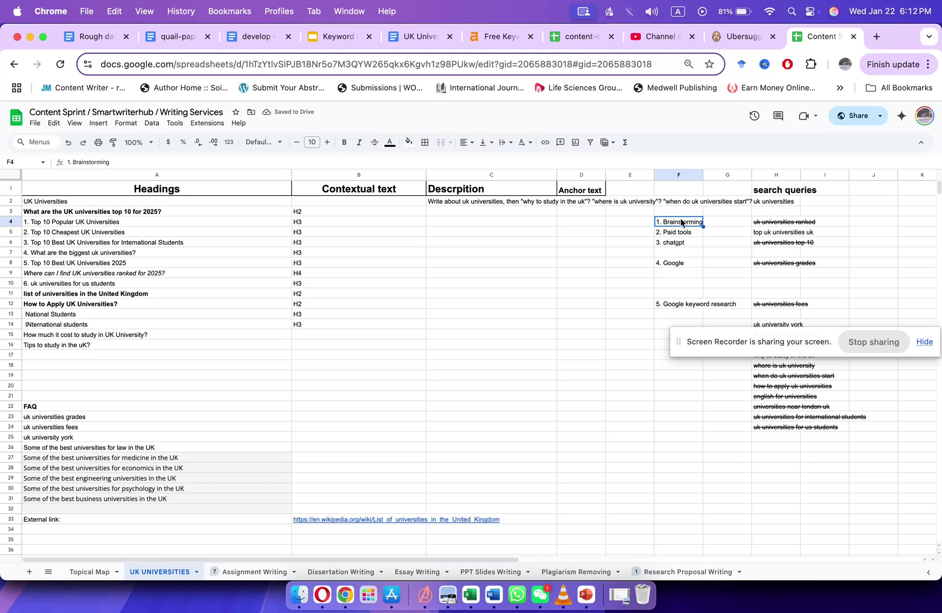
click(681, 234)
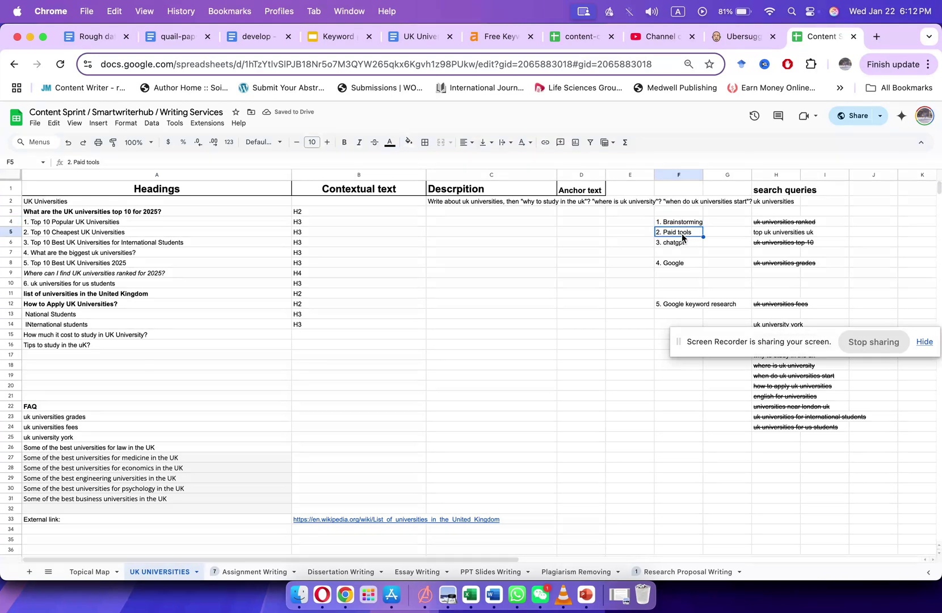
click(670, 244)
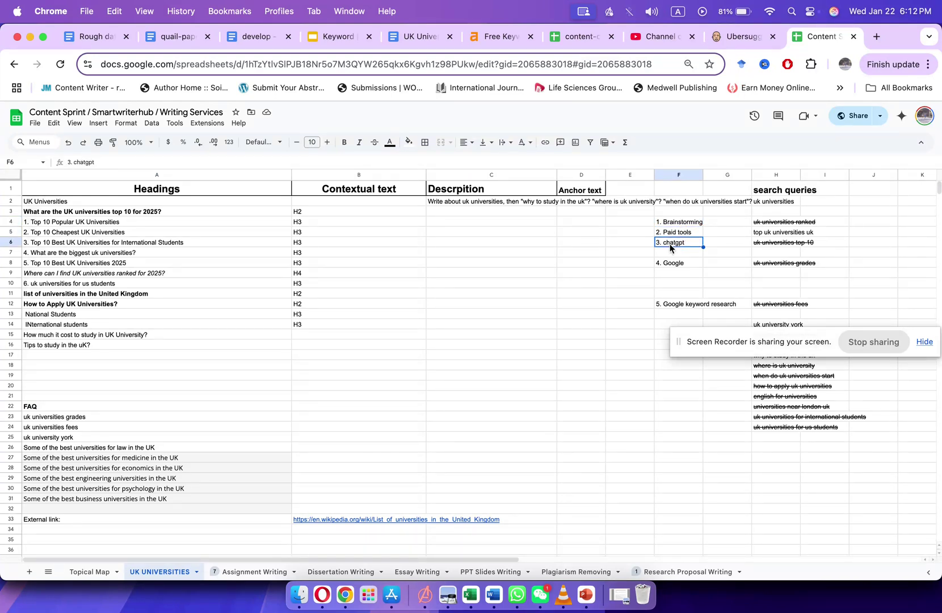
click(668, 265)
click(667, 306)
click(673, 266)
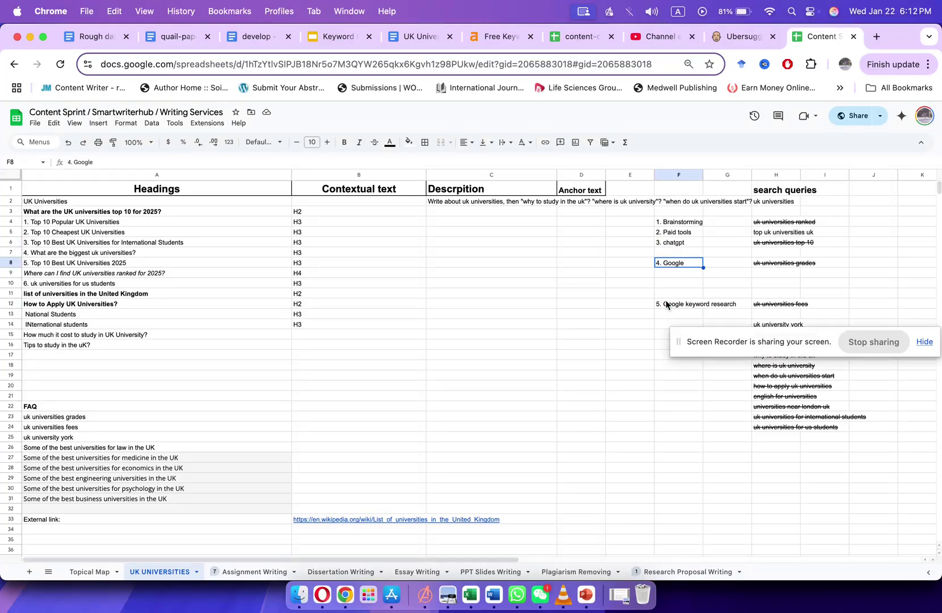
Copy "Google keyword research" from F12, search Google for it in a new browser tab and look through the results.
double_click(666, 305)
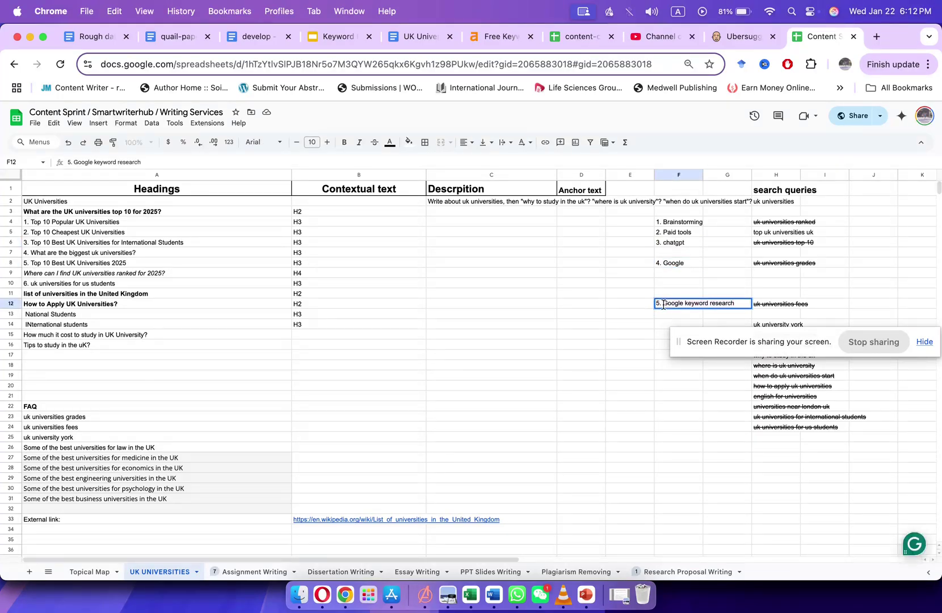
drag(663, 305, 738, 304)
key(super+c)
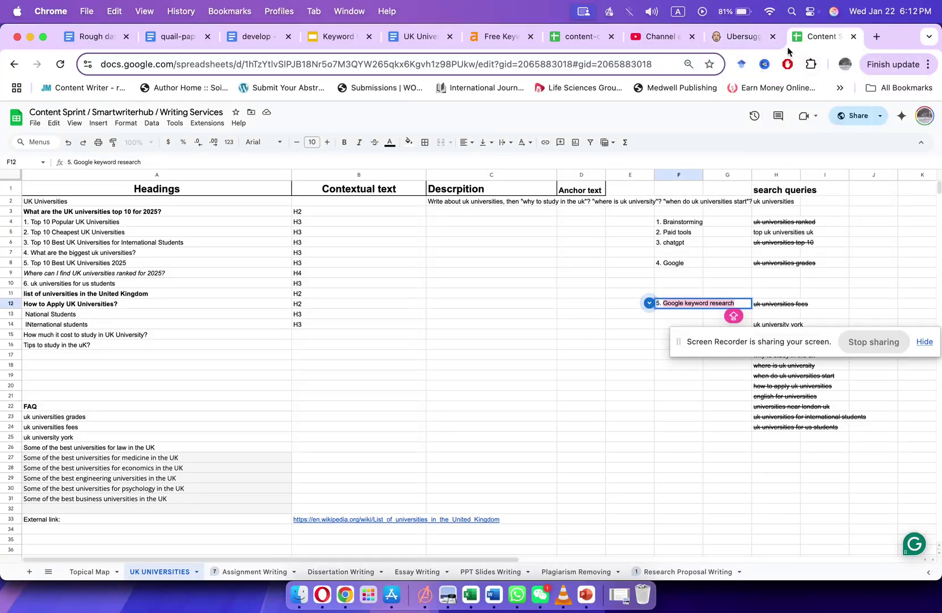
click(877, 36)
key(super+v)
key(Return)
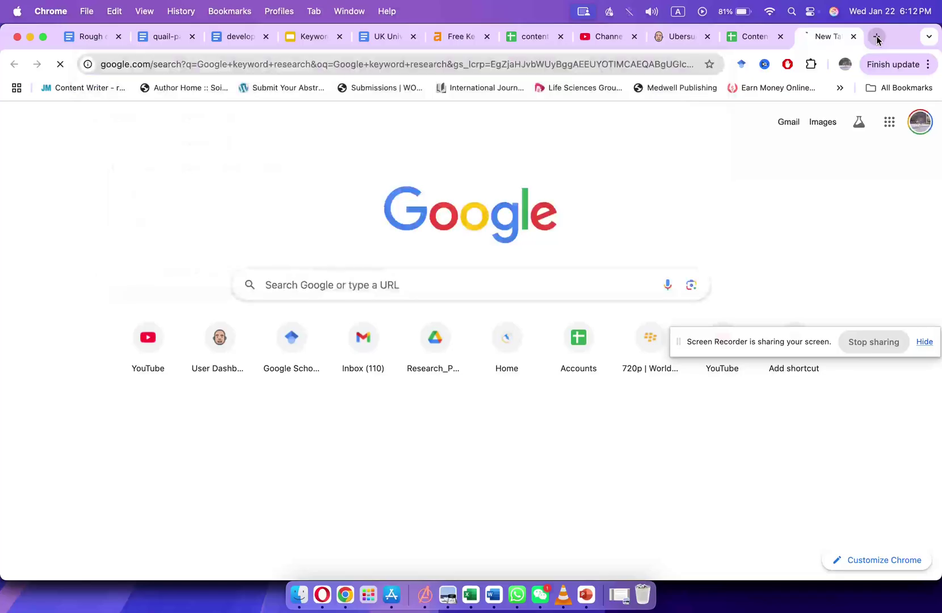
scroll(102, 390, down, 10)
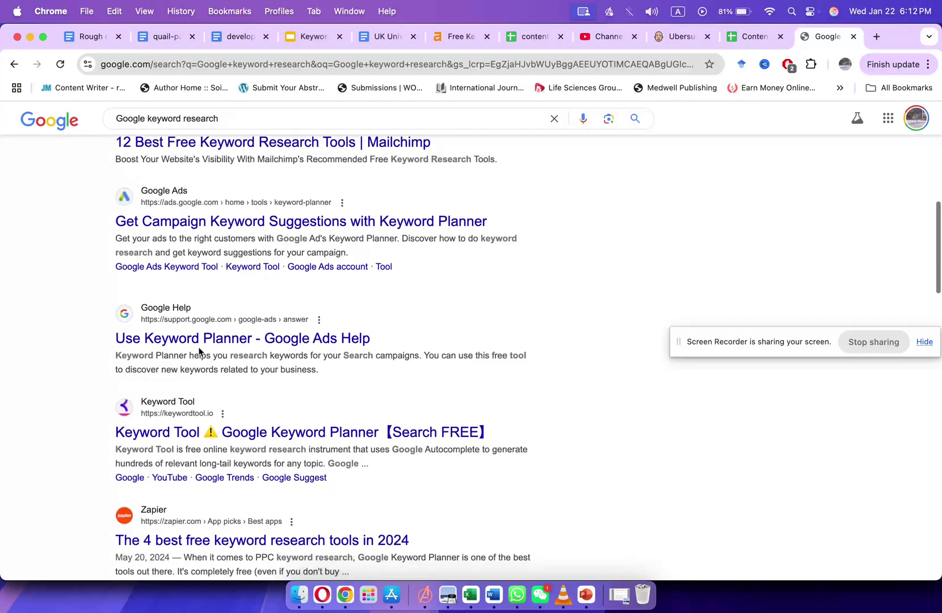
Open Google Trends from the search results and explore the search term "UK UNIVERSITIES".
click(206, 340)
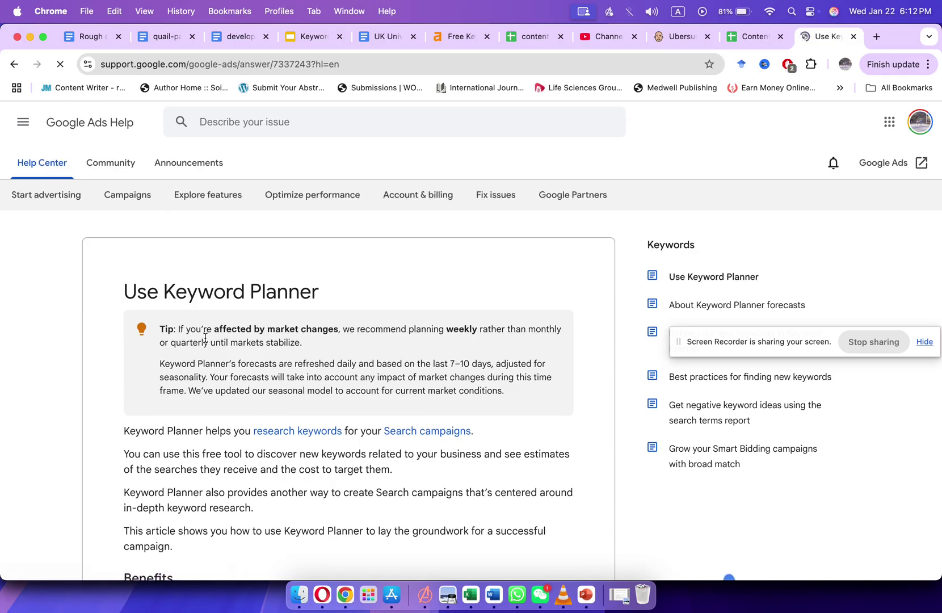
click(14, 64)
scroll(76, 301, down, 5)
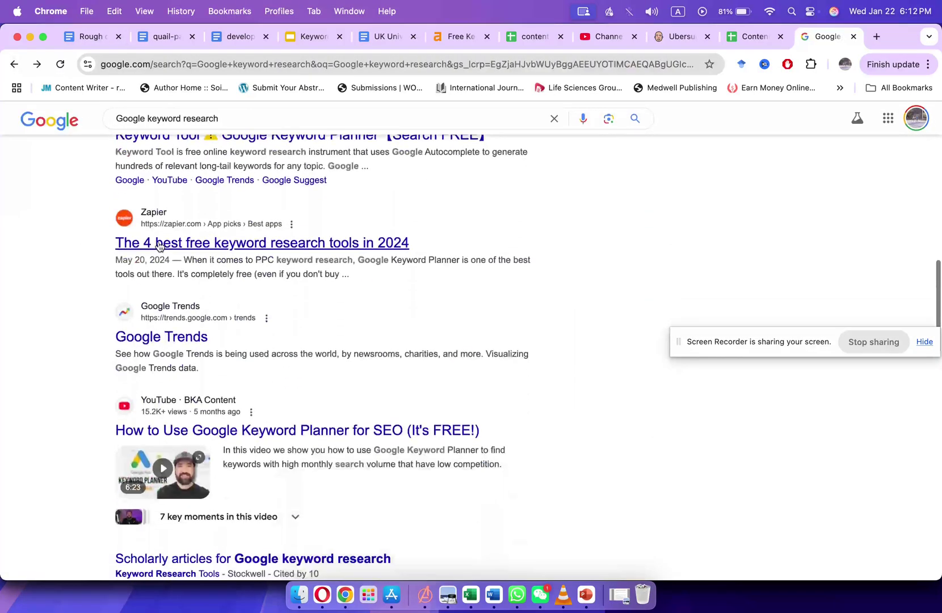
click(160, 329)
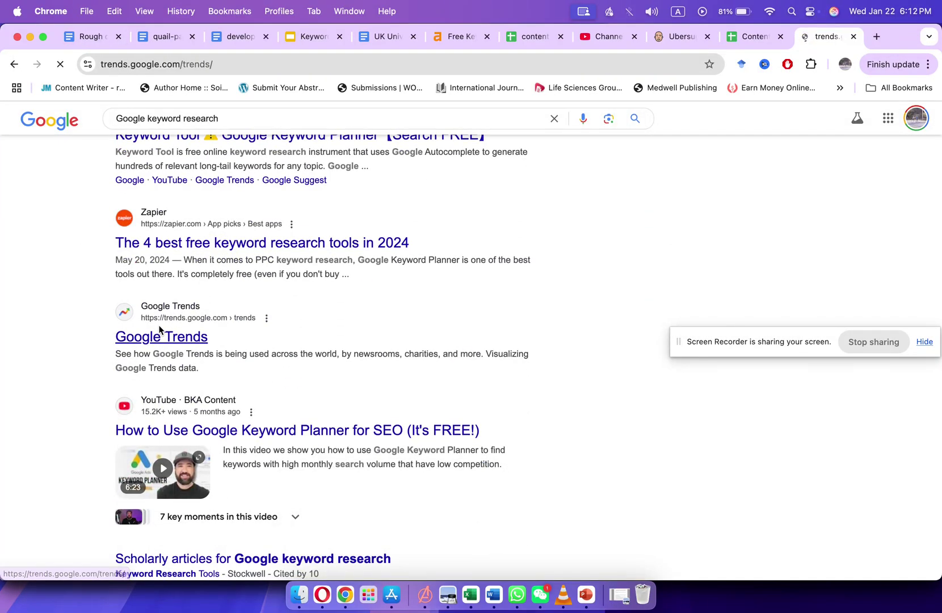
click(441, 267)
text(UK U)
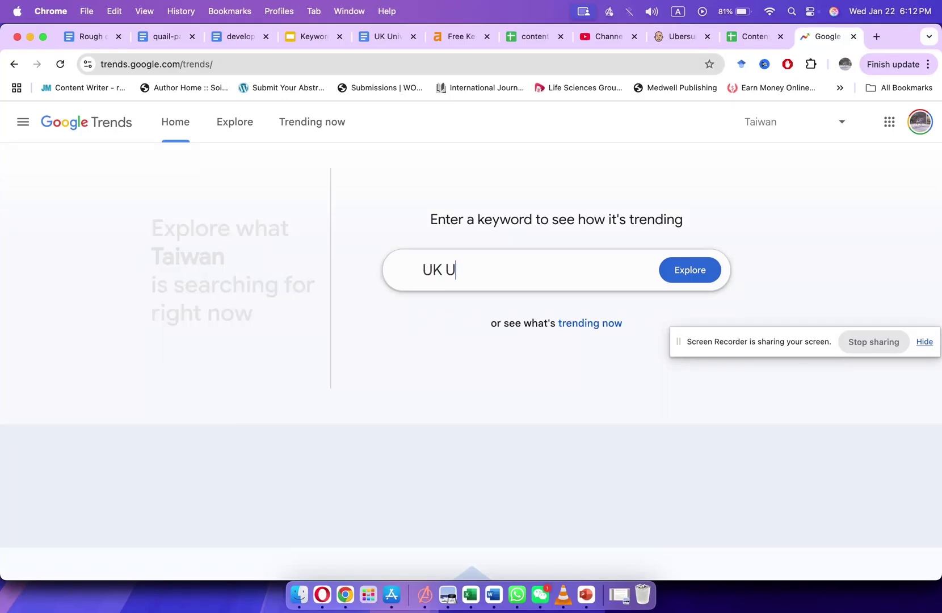
text(NIVERSITIES)
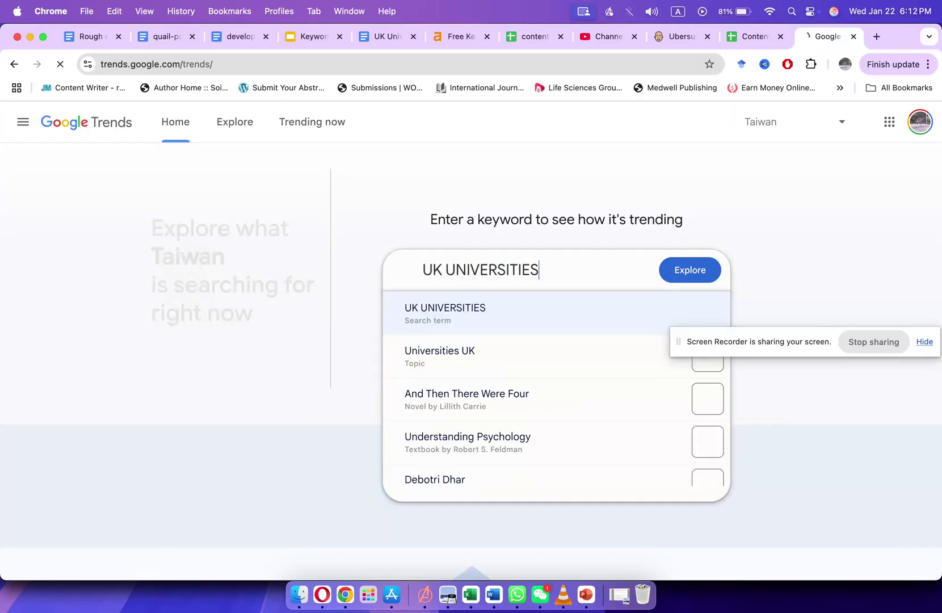
key(Return)
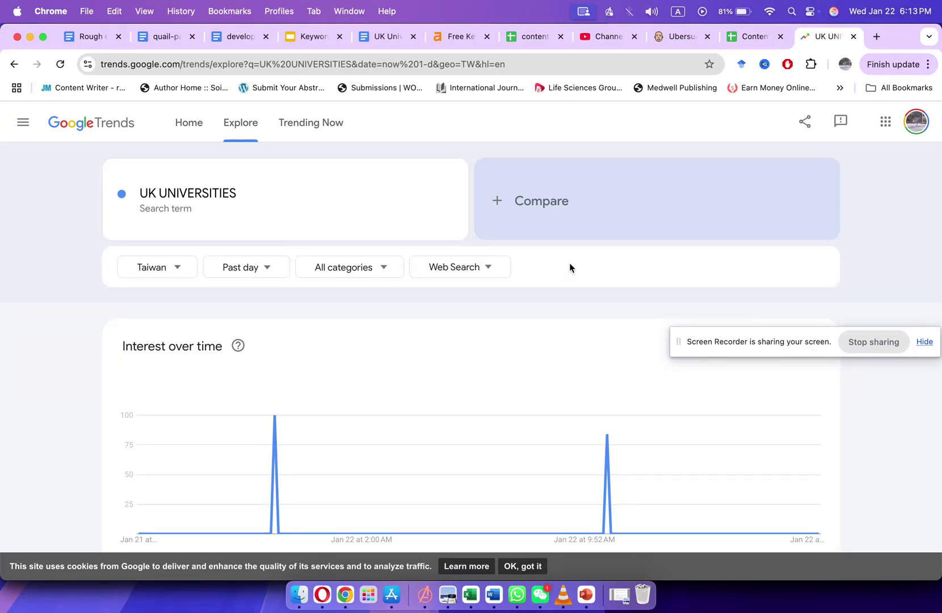
Set the Google Trends region for "UK UNIVERSITIES" to United Kingdom.
scroll(569, 268, down, 6)
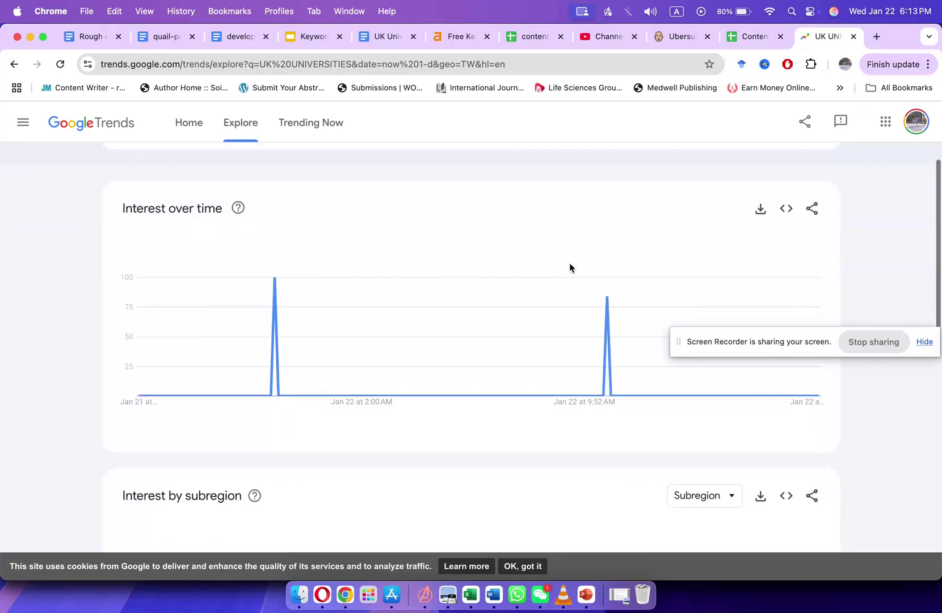
scroll(569, 267, up, 6)
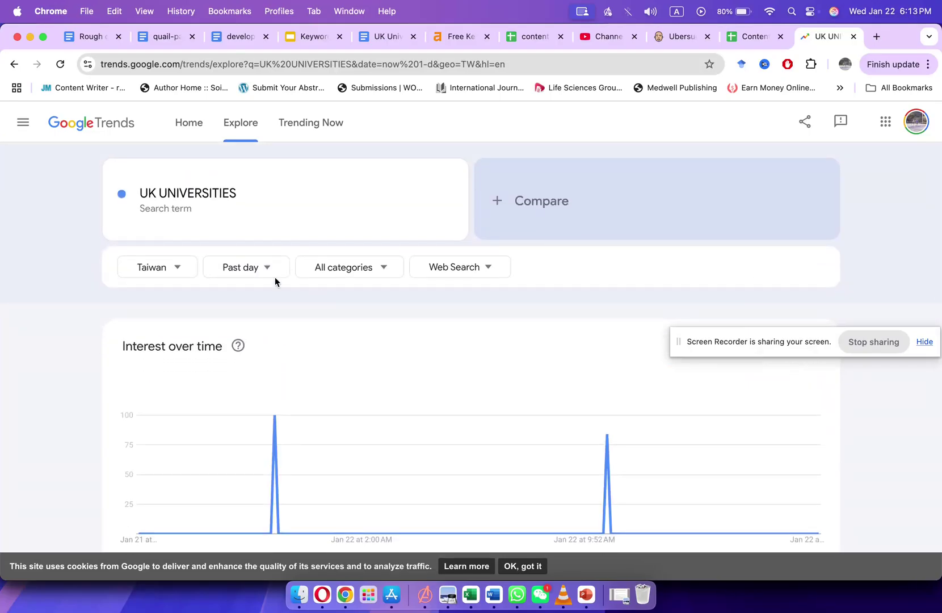
click(178, 276)
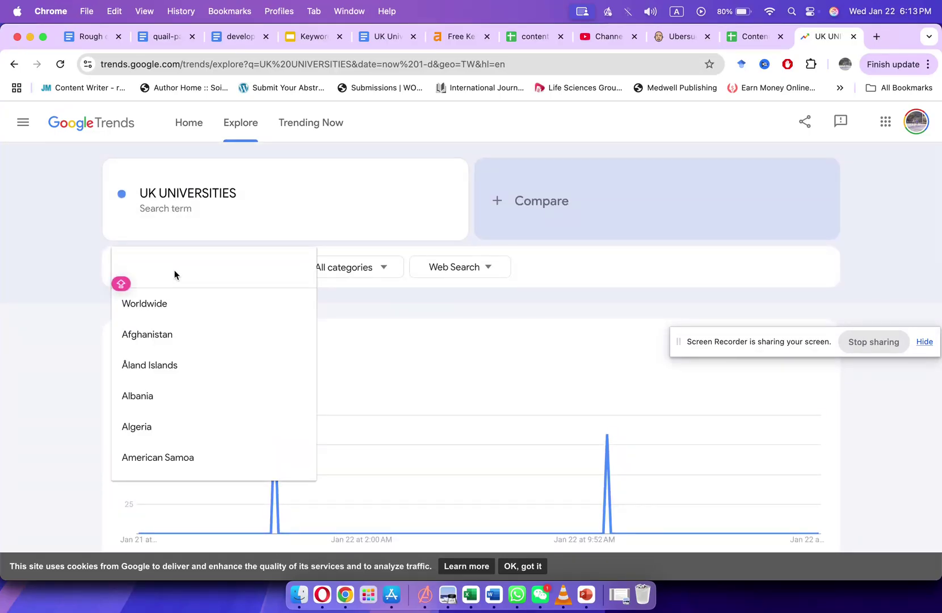
text(UNI)
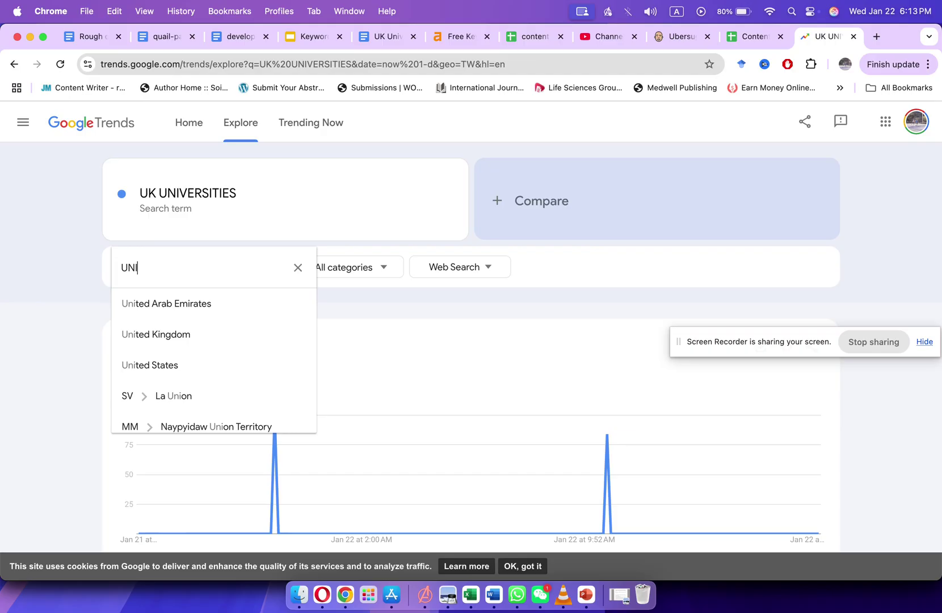
click(155, 341)
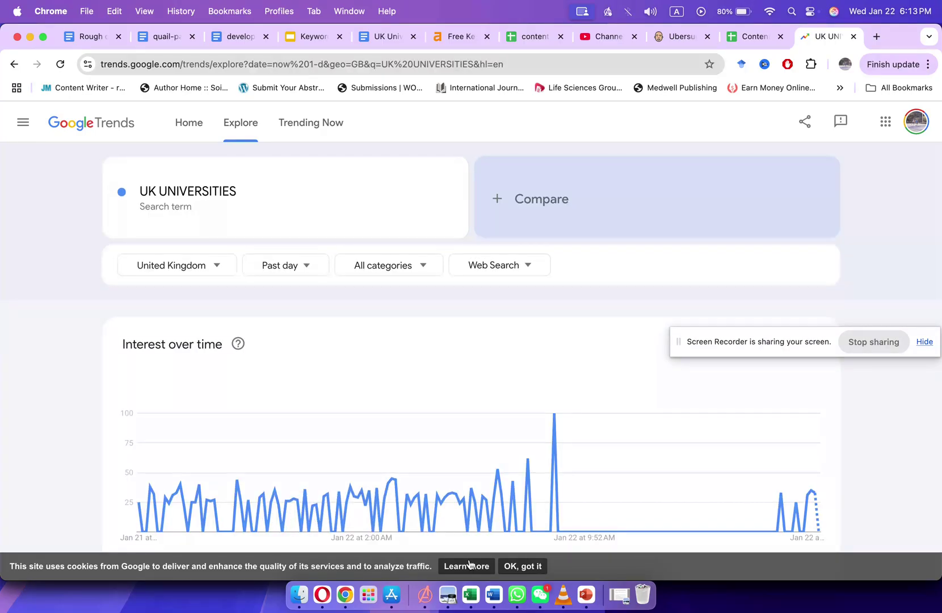
Accept the cookie notice and examine the interest by subregion, related topics and related queries.
click(516, 566)
scroll(512, 453, down, 10)
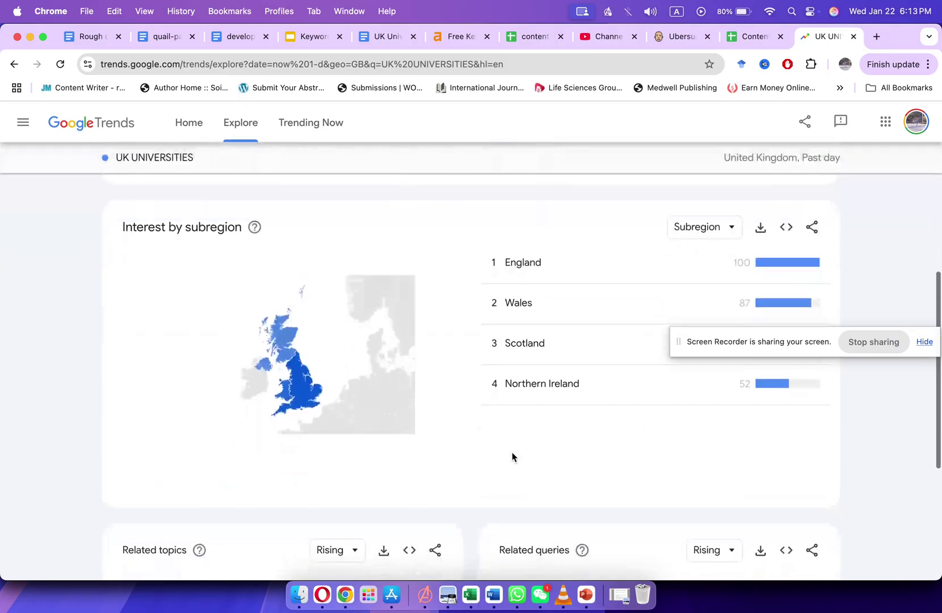
drag(725, 347, 449, 210)
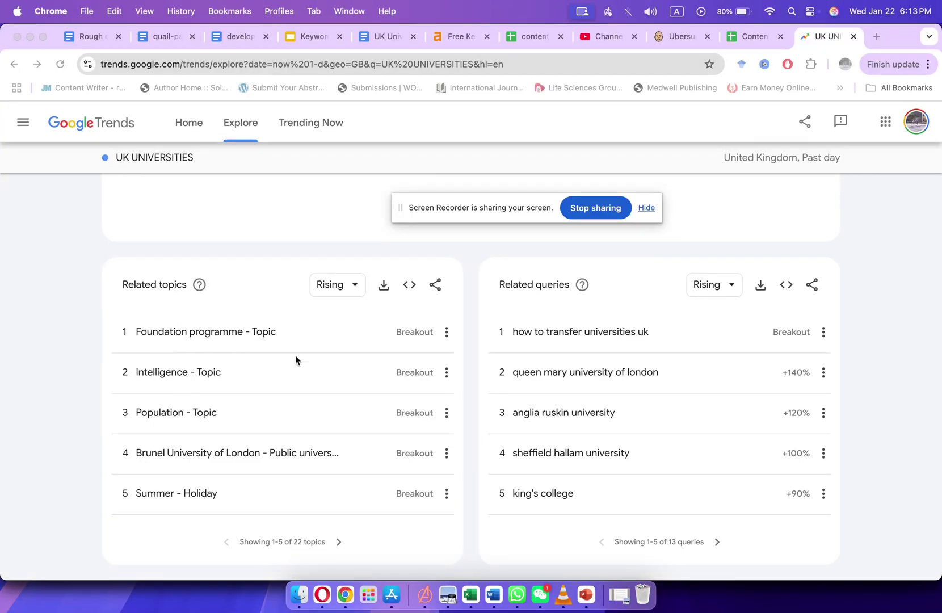
Copy the related query "how to transfer universities uk" and paste it into the content outline spreadsheet starting at A17.
click(510, 334)
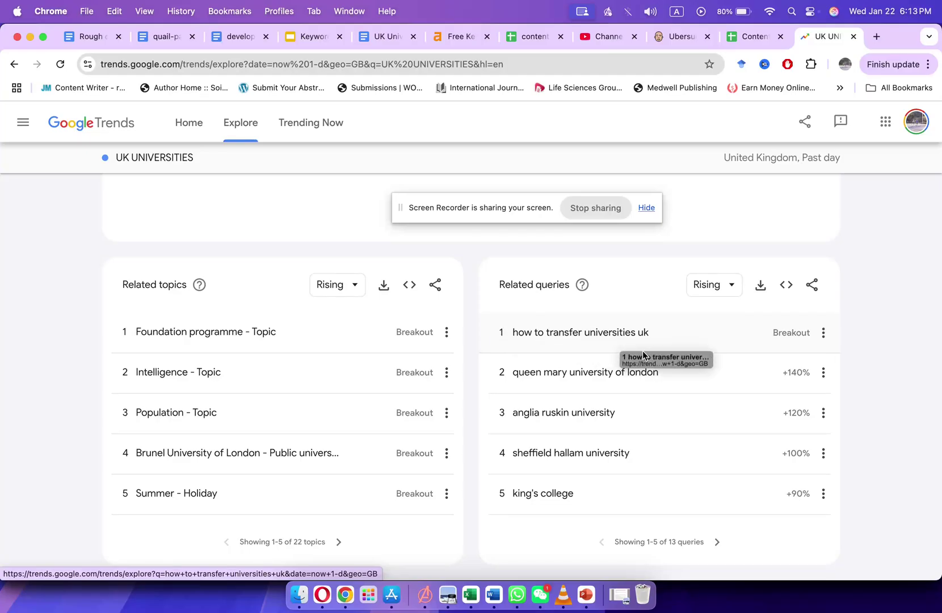
click(822, 333)
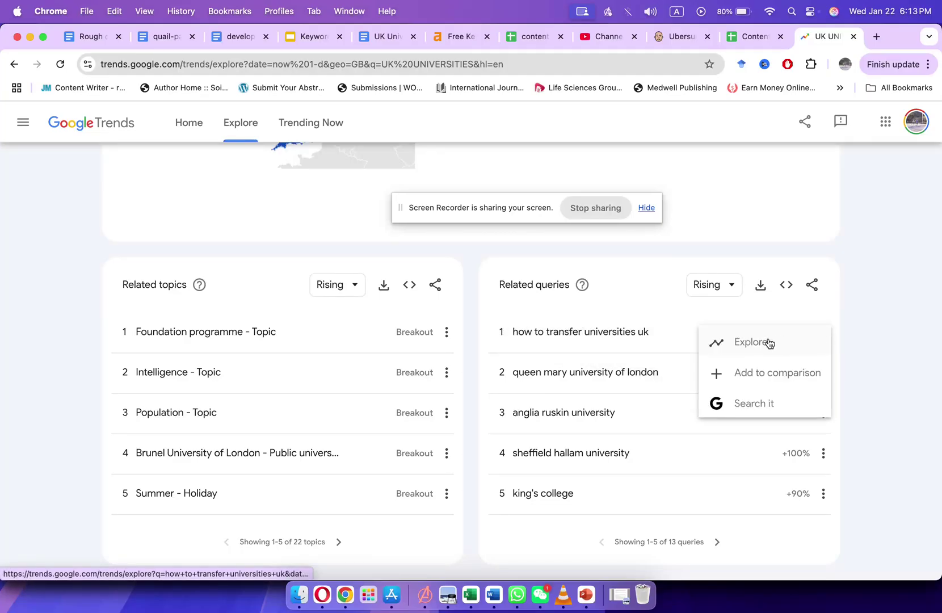
click(666, 309)
drag(509, 316, 666, 346)
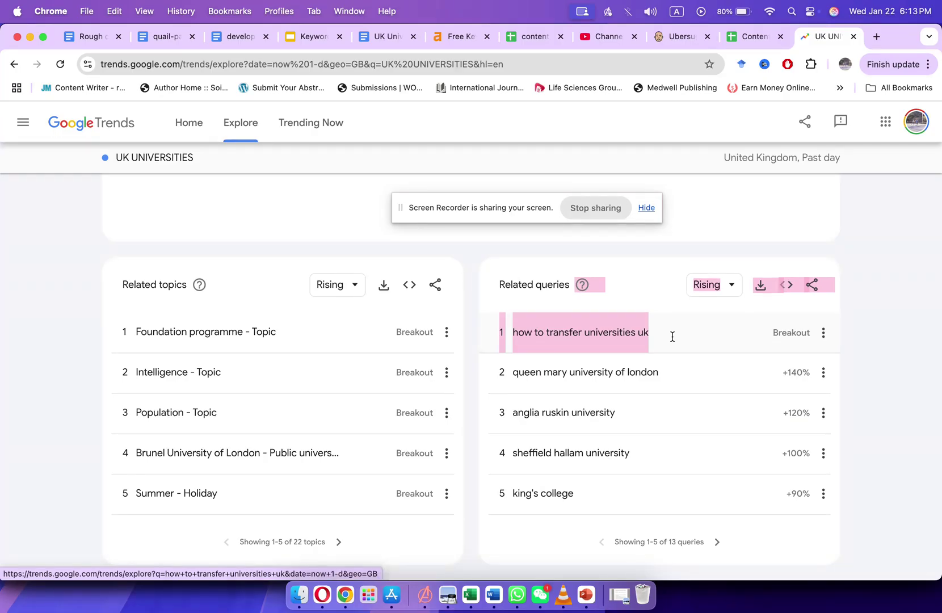
click(748, 39)
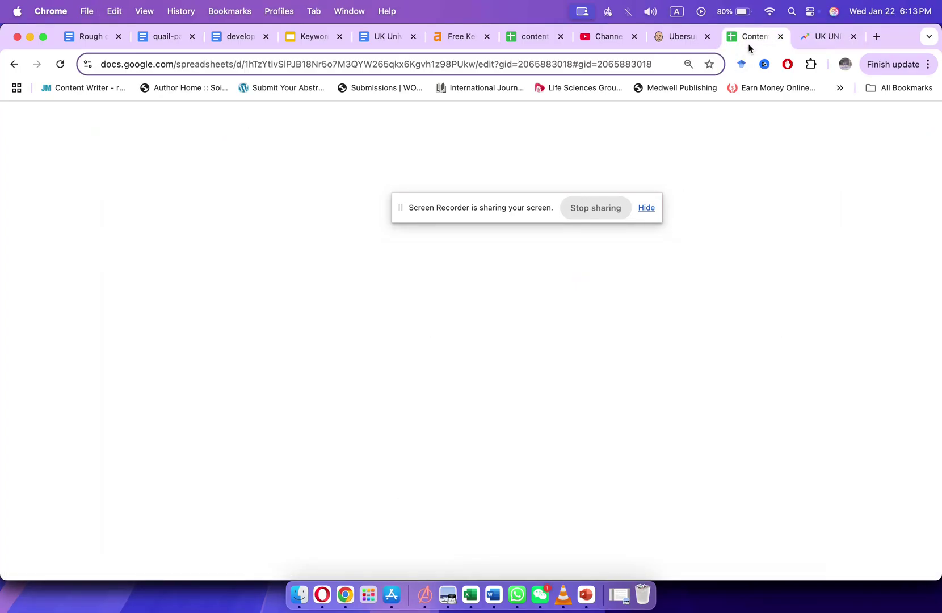
click(76, 351)
text(help_outline Rising file_downloadcodeshare 1how to transfer universities uk)
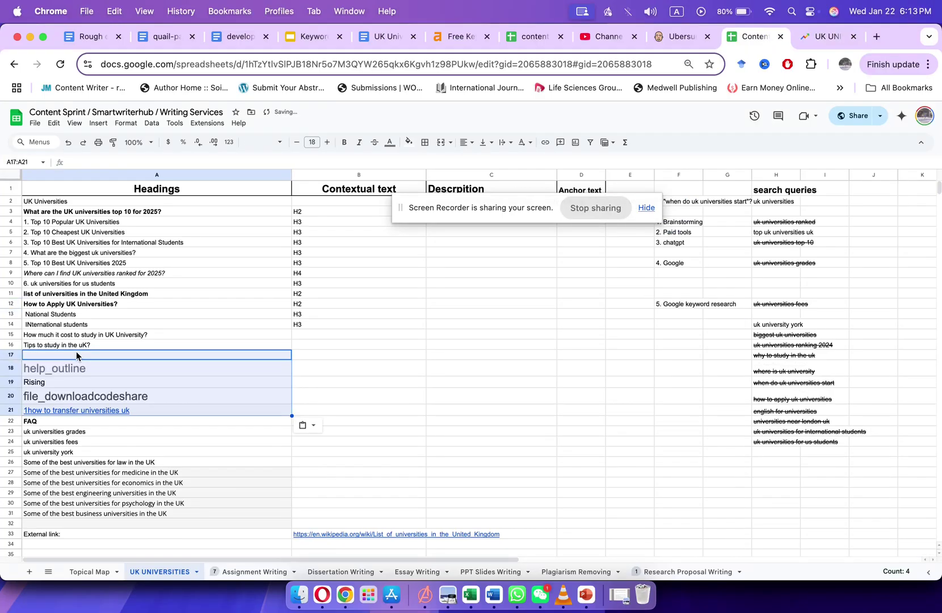
Clear the stray pasted text from A17:A20 and remove the leading "1" from the query in A21.
drag(170, 399, 143, 352)
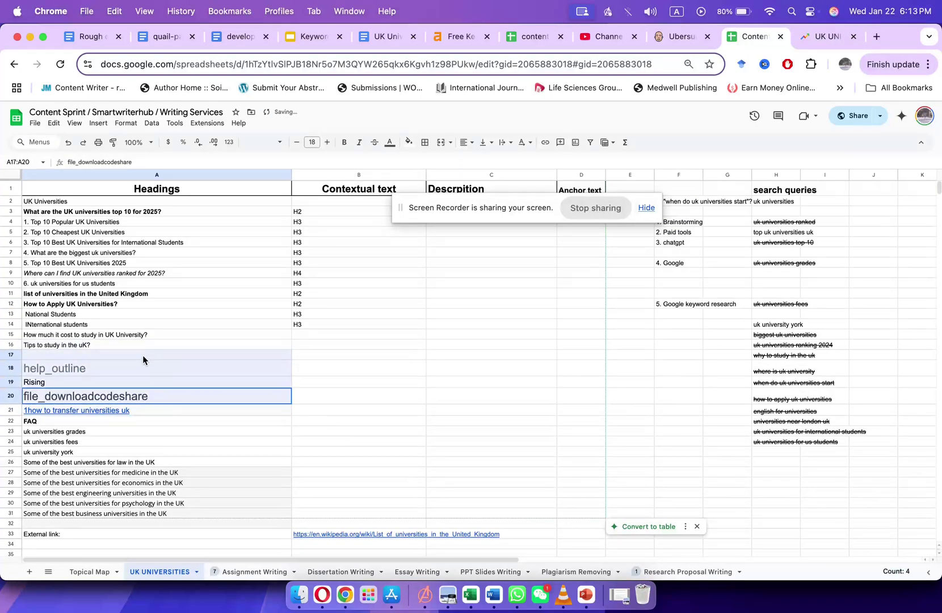
key(BackSpace)
click(131, 396)
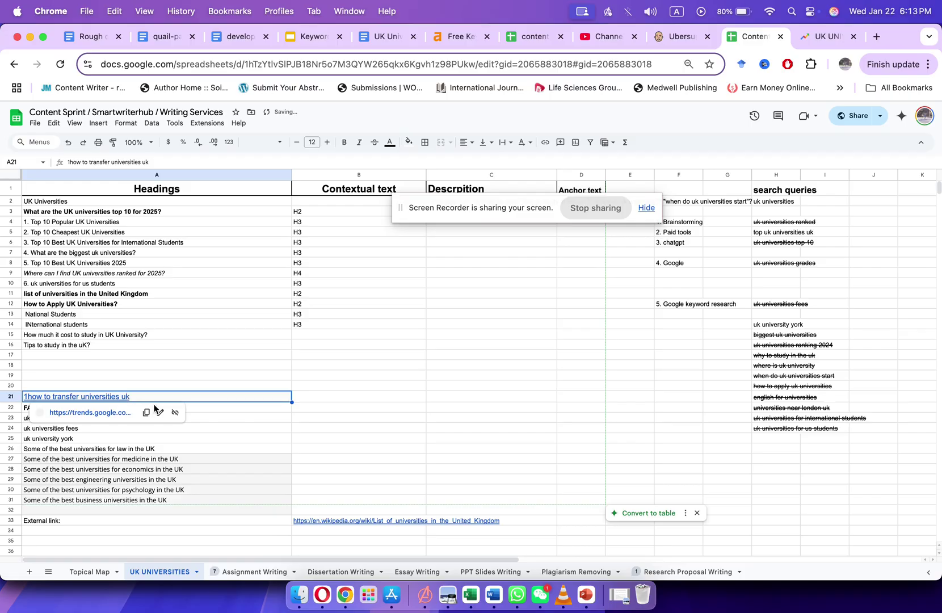
double_click(30, 397)
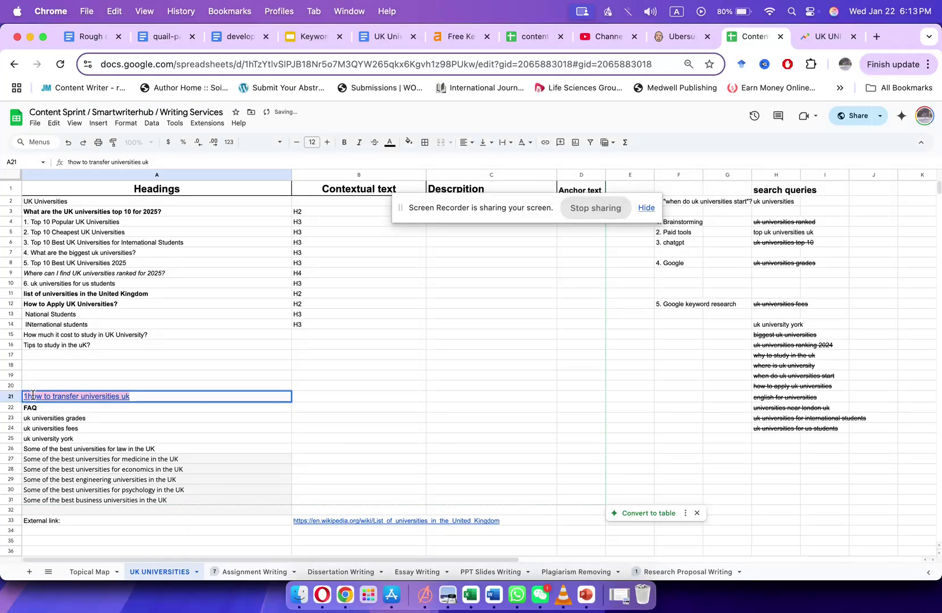
click(30, 396)
key(BackSpace)
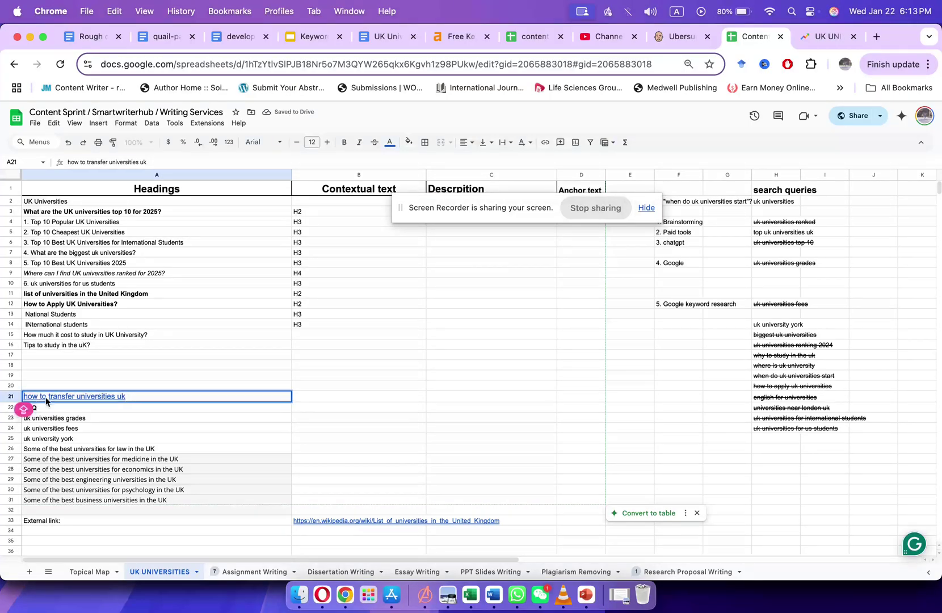
Copy the text "how to transfer universities uk" from A21 and empty the cell.
key(super+a)
key(super+c)
key(BackSpace)
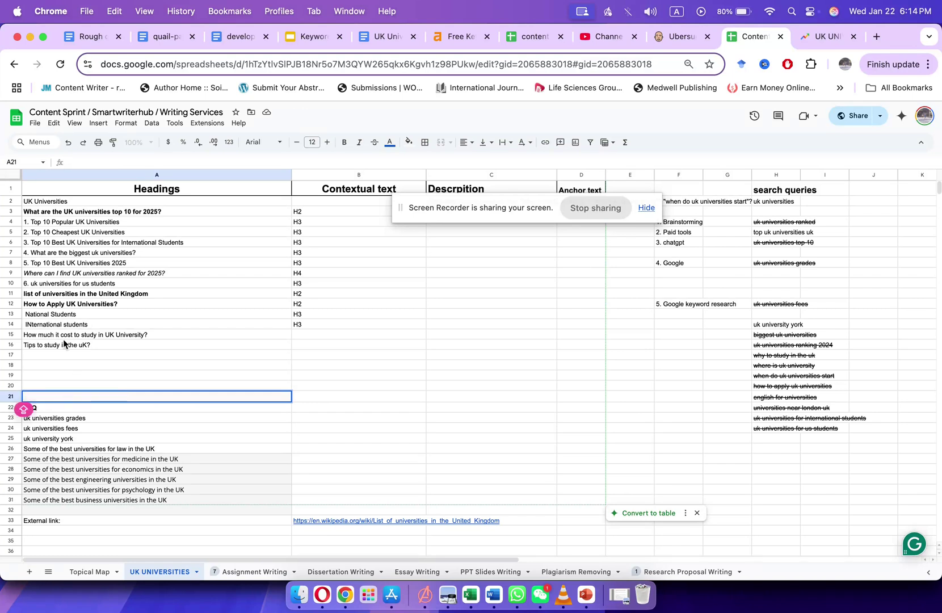
click(54, 304)
click(54, 335)
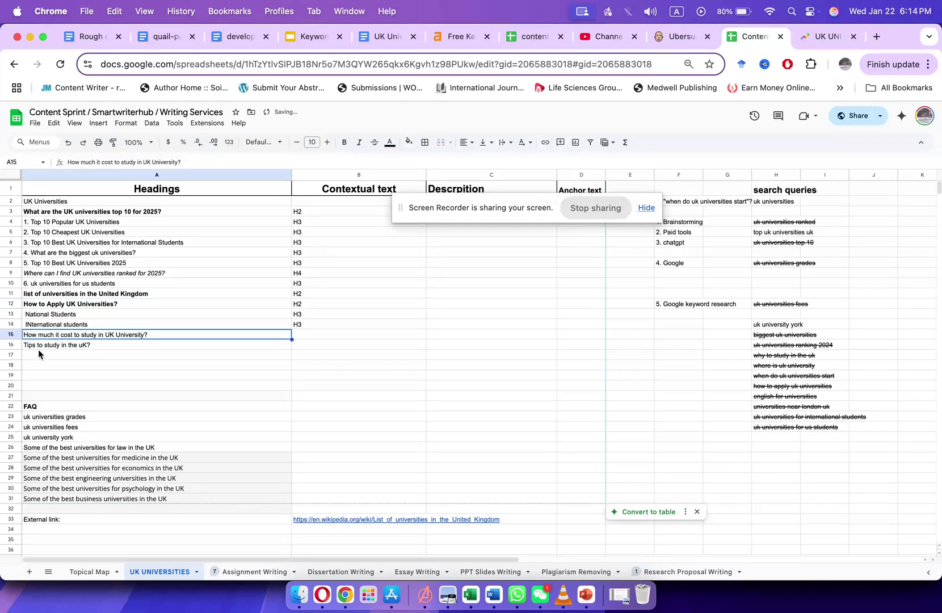
Insert a row above "Tips to study in the uK?" and paste "how to transfer universities uk" into A16.
click(17, 344)
right_click(17, 345)
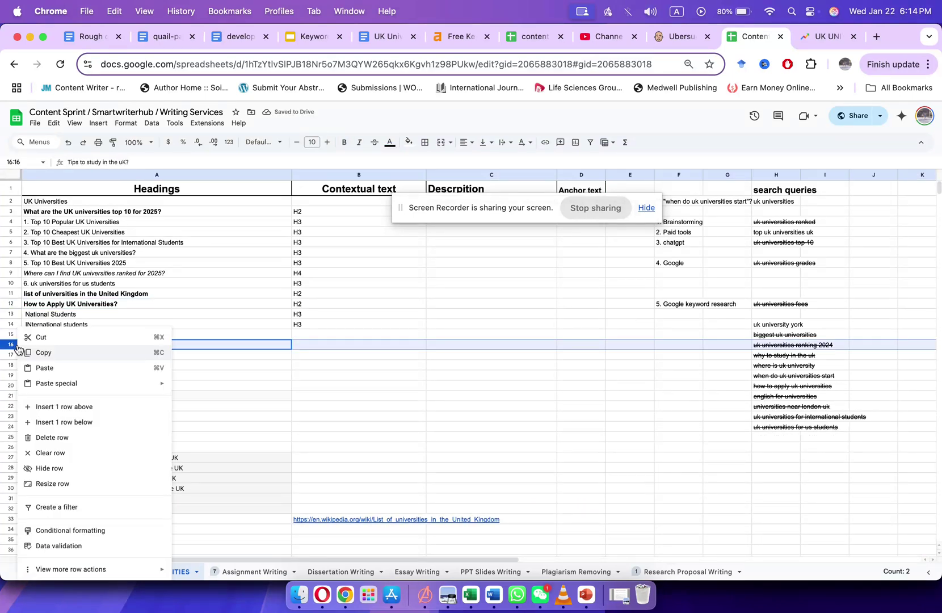
click(50, 407)
double_click(56, 345)
key(super+v)
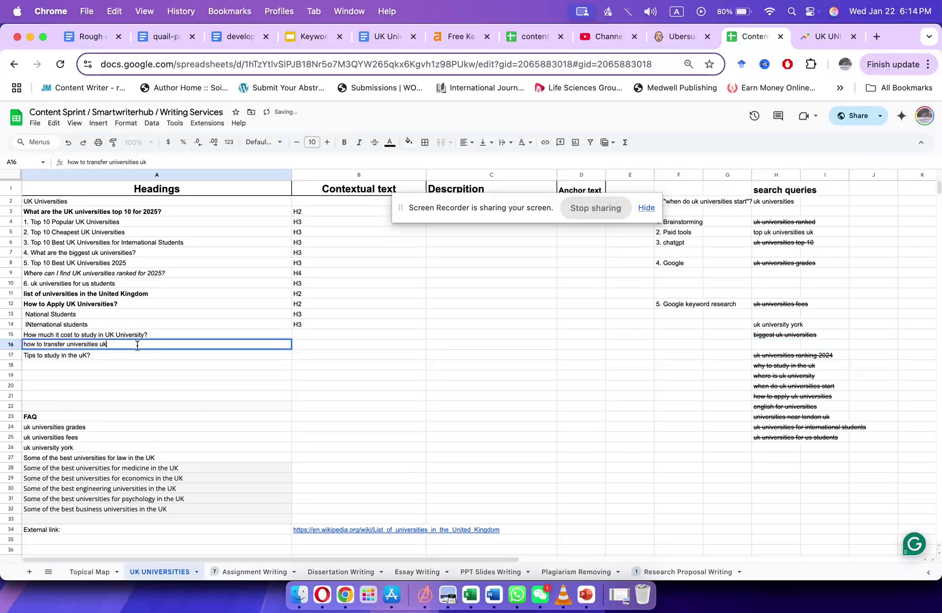
click(317, 345)
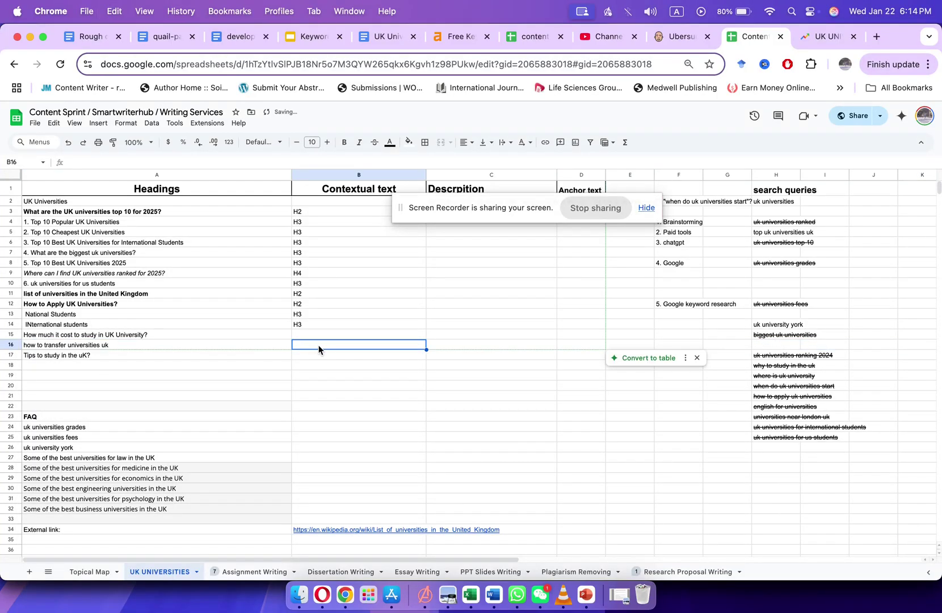
Switch back to Google Trends and look through the "UK UNIVERSITIES" report, from related queries up to interest over time.
click(816, 37)
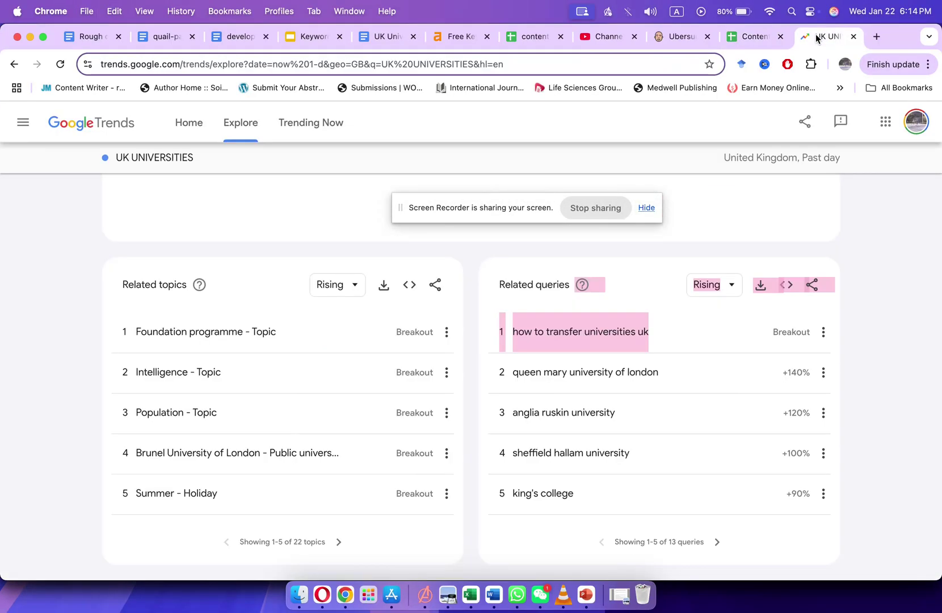
scroll(506, 460, up, 10)
scroll(616, 416, down, 10)
scroll(726, 277, up, 5)
scroll(726, 277, up, 5)
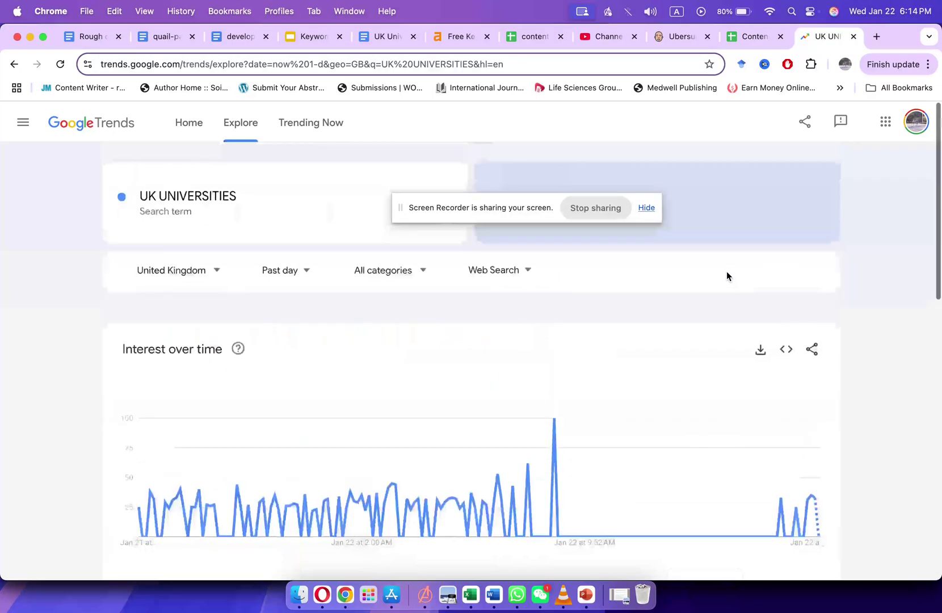
click(247, 209)
Return to the content outline spreadsheet and review its headings, FAQ entries, external link, keyword source list and description column.
click(754, 36)
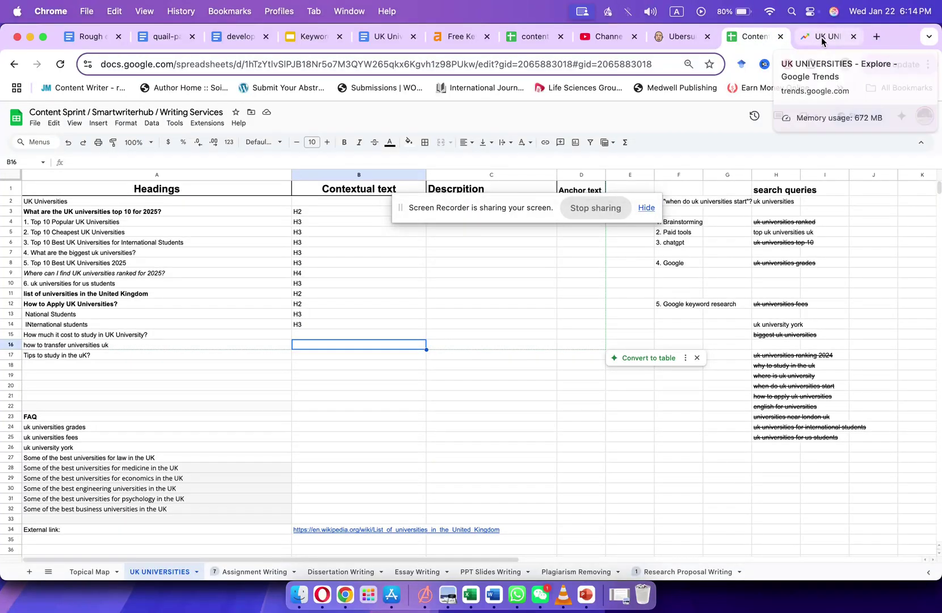
click(215, 304)
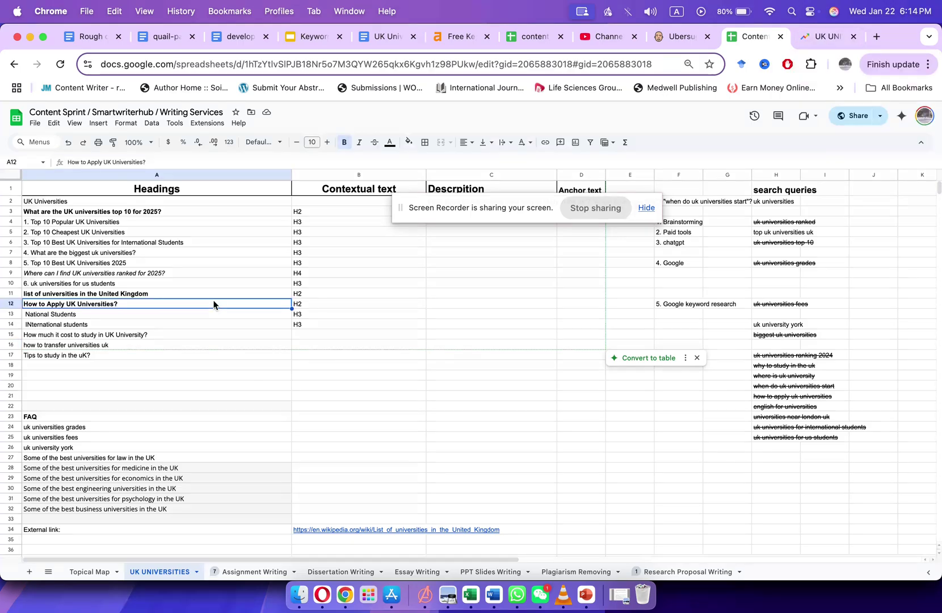
drag(492, 209, 699, 437)
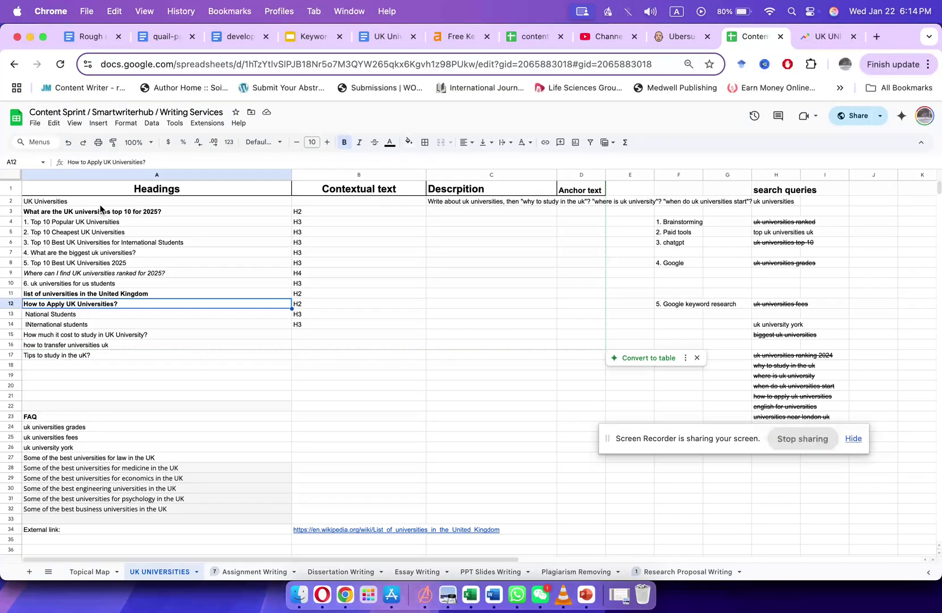
click(100, 356)
drag(102, 406, 349, 541)
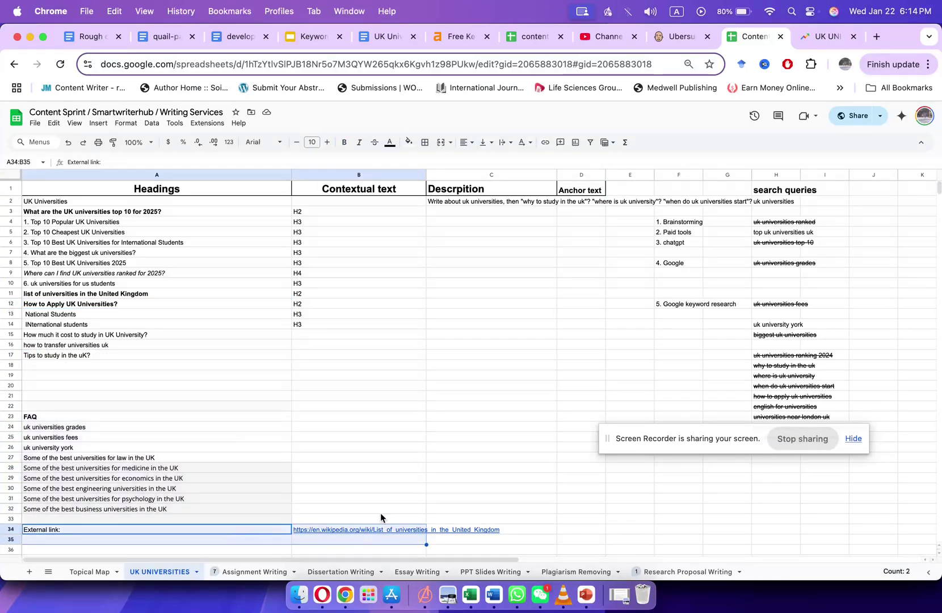
drag(671, 222, 675, 305)
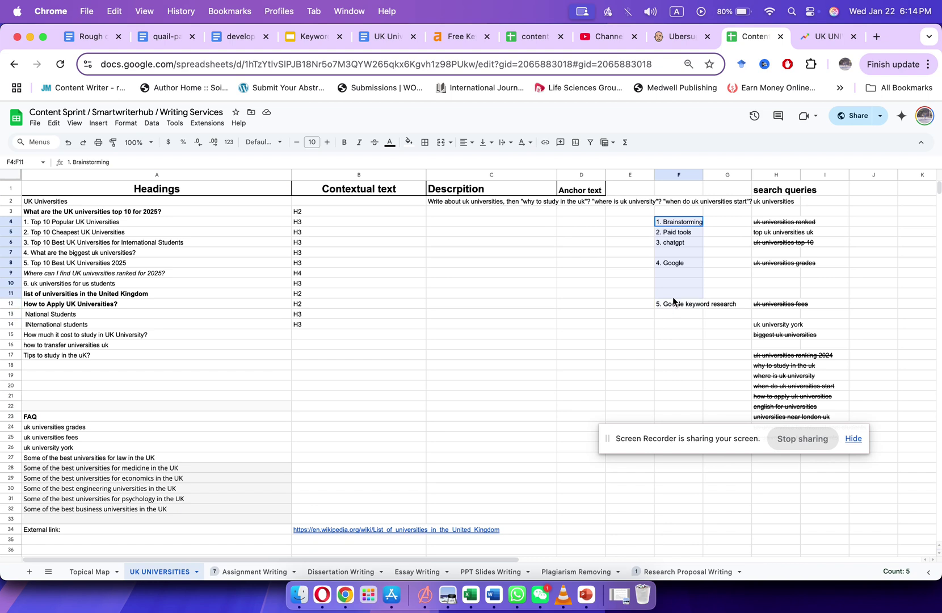
drag(448, 202, 440, 322)
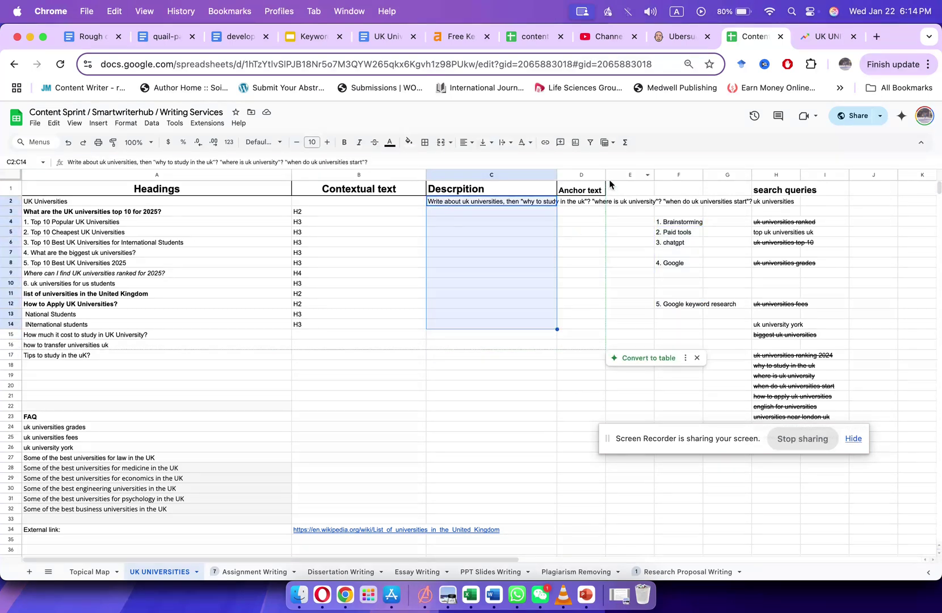
Review the outline's headings, contextual text, description and anchor text columns, and the keyword source list in column F.
click(584, 190)
drag(583, 194, 578, 358)
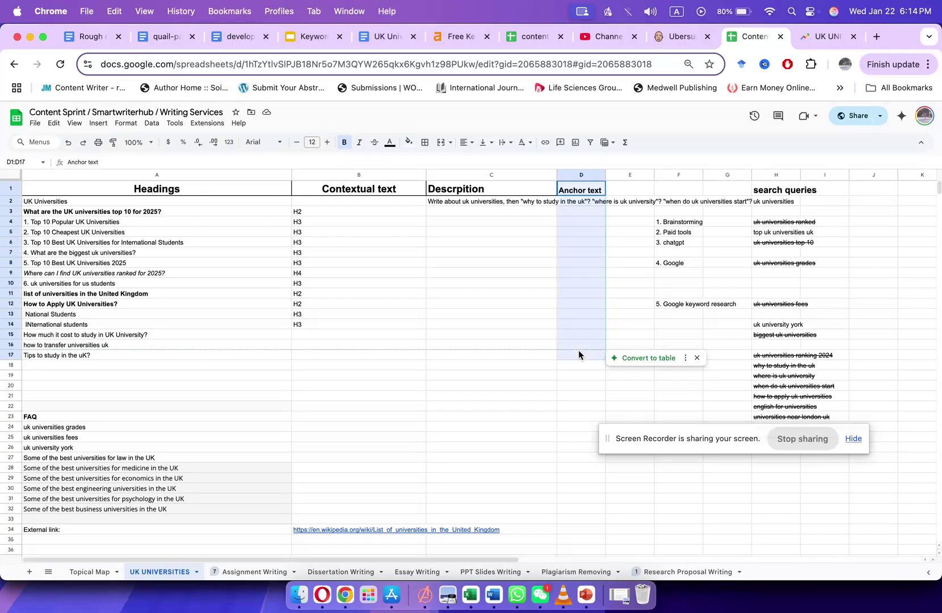
drag(579, 357, 578, 358)
drag(210, 190, 485, 190)
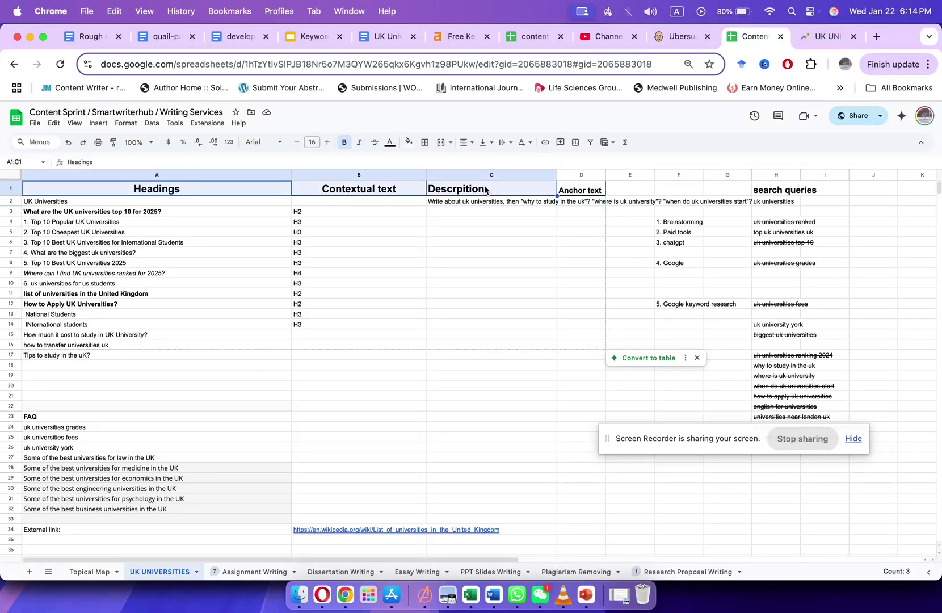
click(381, 387)
drag(82, 190, 444, 353)
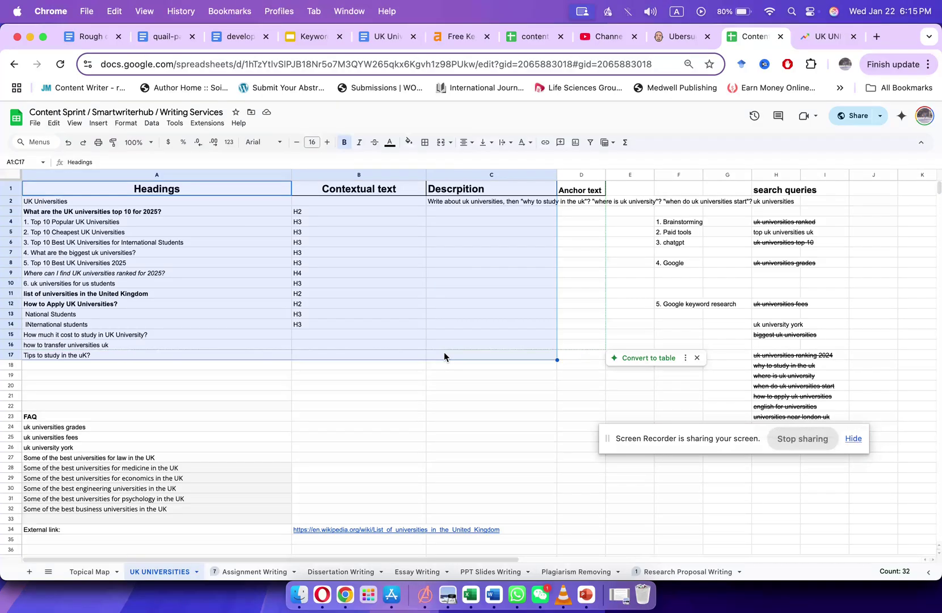
click(131, 339)
drag(57, 201, 140, 357)
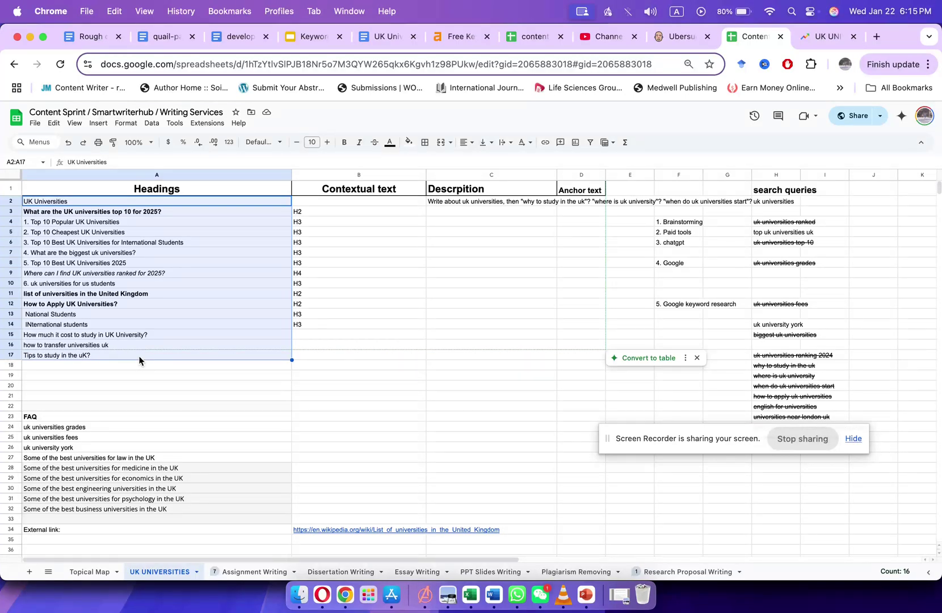
click(123, 210)
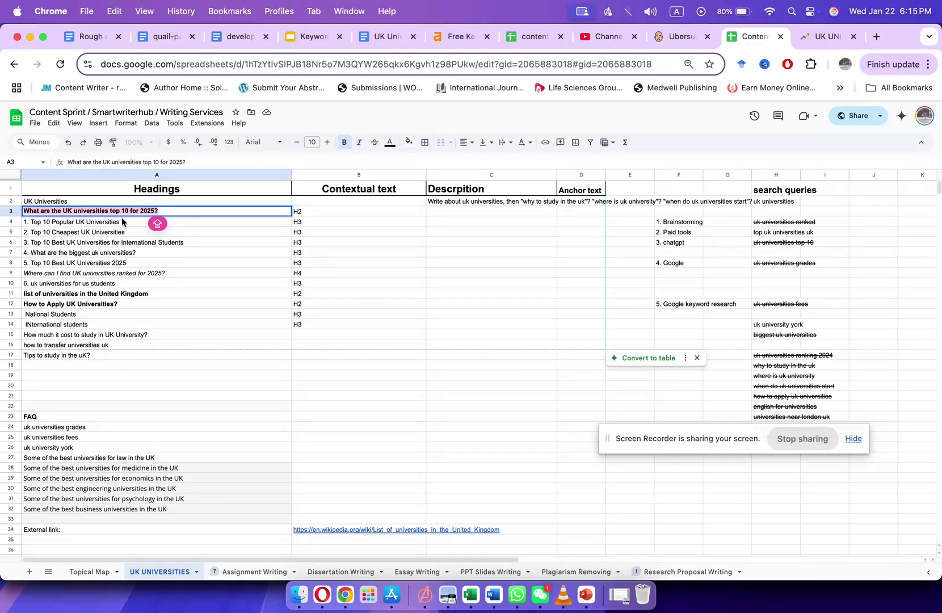
click(110, 205)
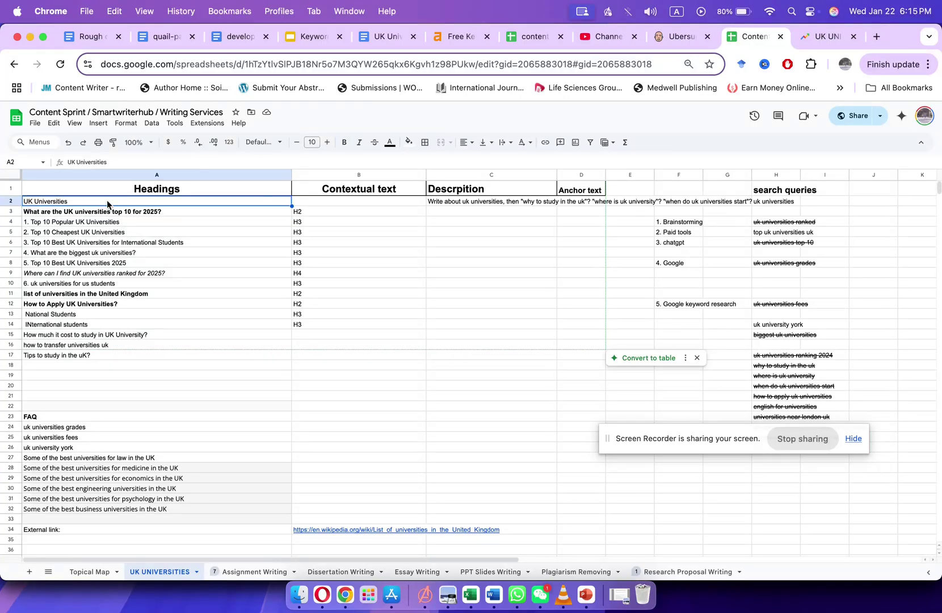
drag(678, 222, 669, 313)
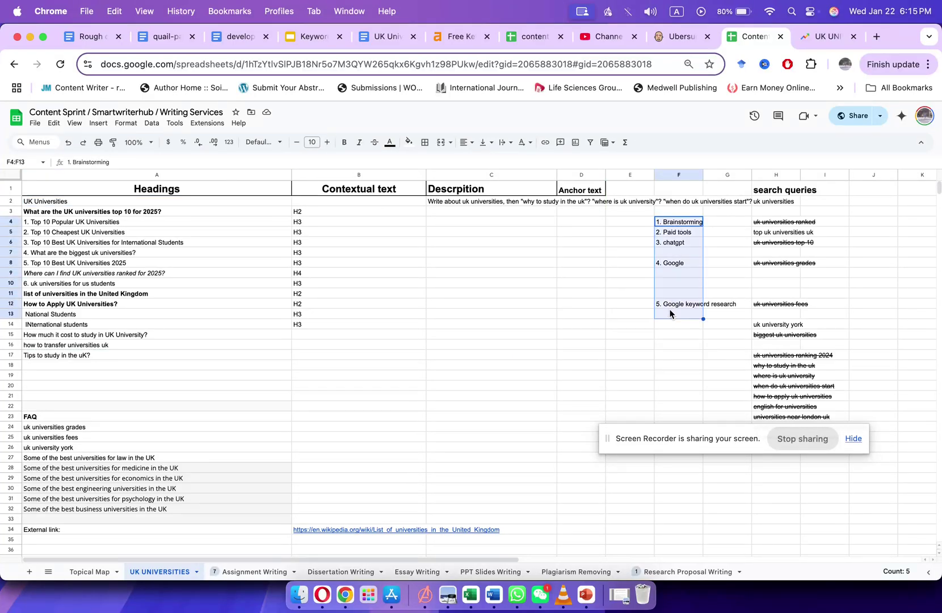
click(62, 212)
drag(670, 227, 673, 305)
Copy the heading "What are the UK universities top 10 for 2025?" from A3 and search Google for it beside the spreadsheet.
double_click(272, 211)
key(super+c)
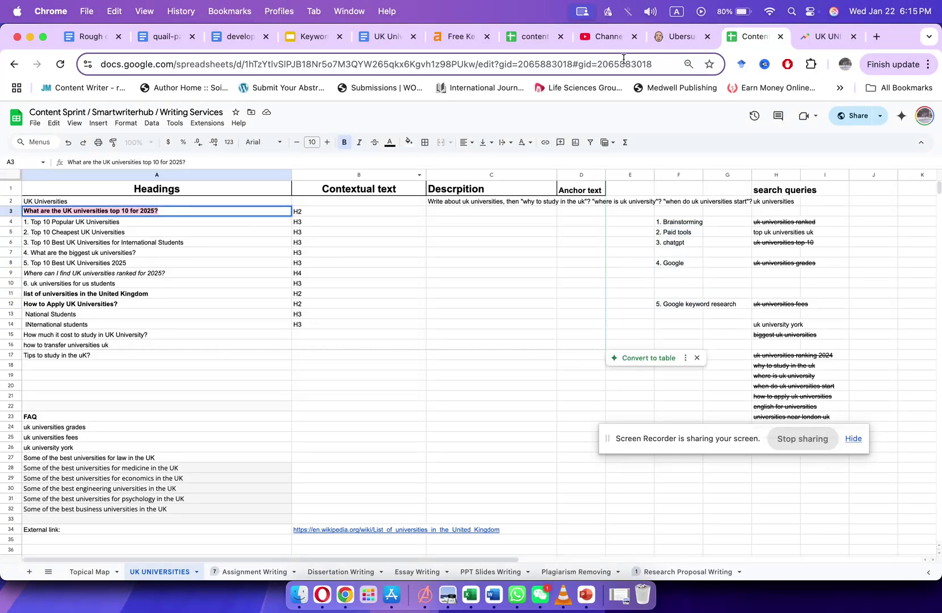
click(876, 37)
key(super+v)
key(Return)
drag(822, 41, 758, 37)
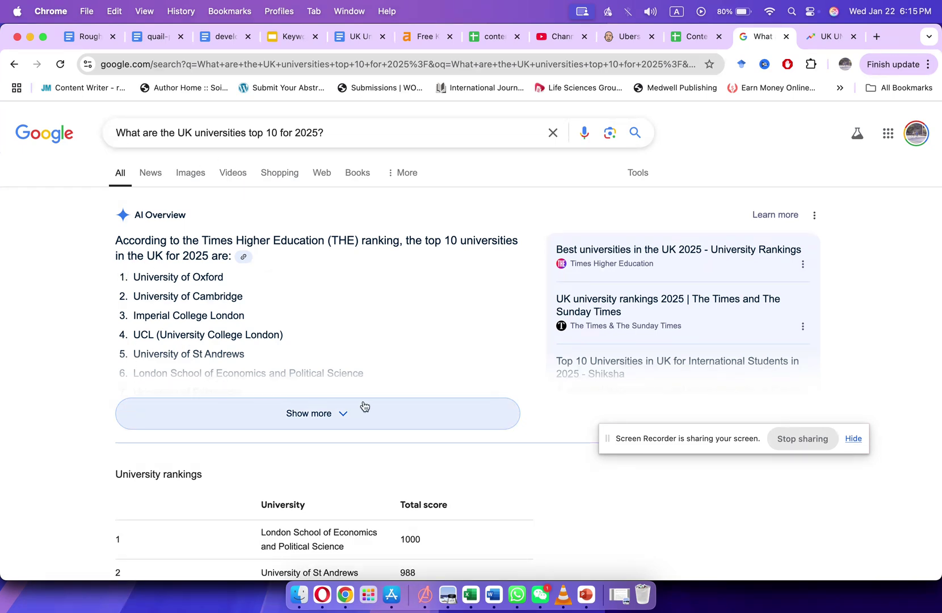
Return to the spreadsheet and start the description in C3 with "MAKE LIST,".
click(695, 43)
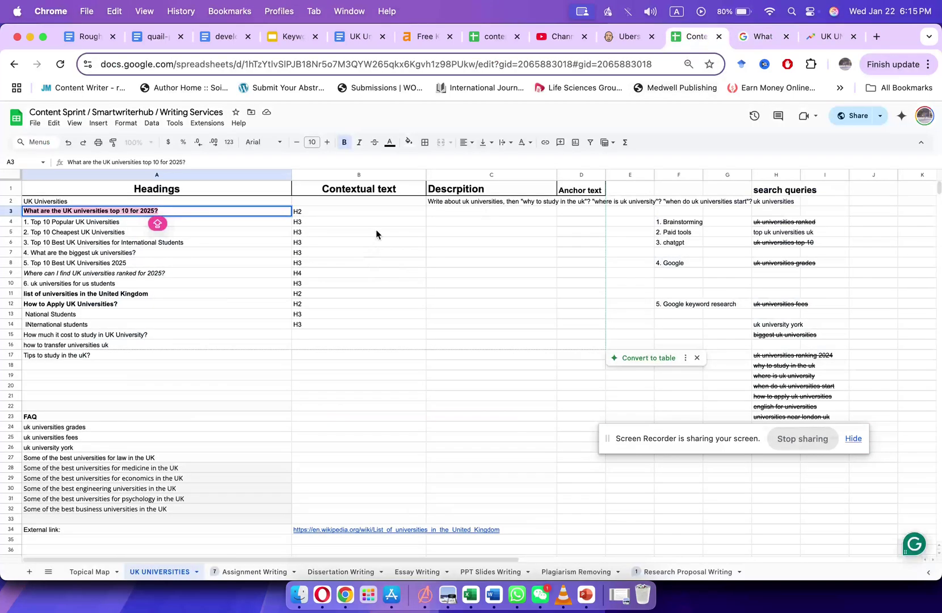
click(432, 212)
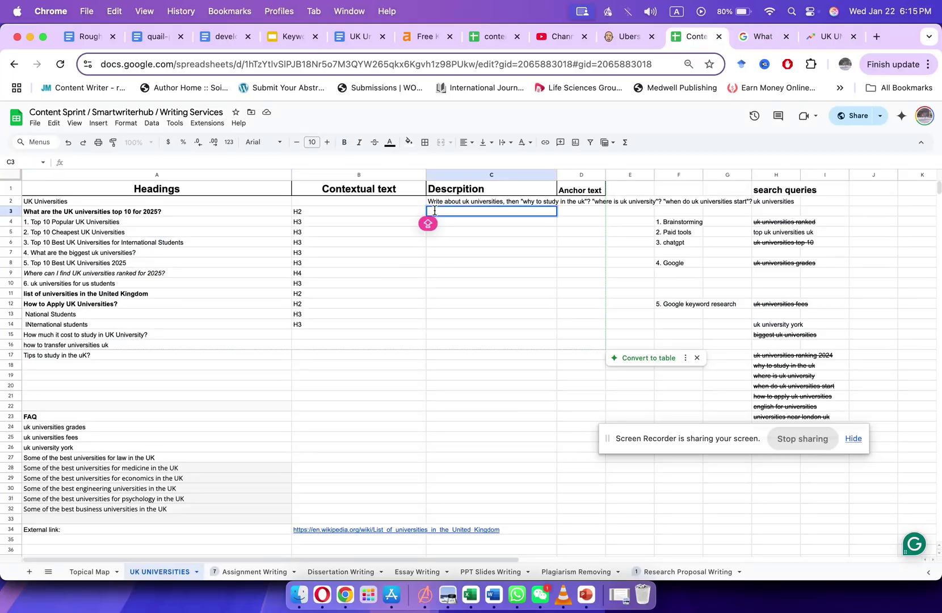
click(190, 210)
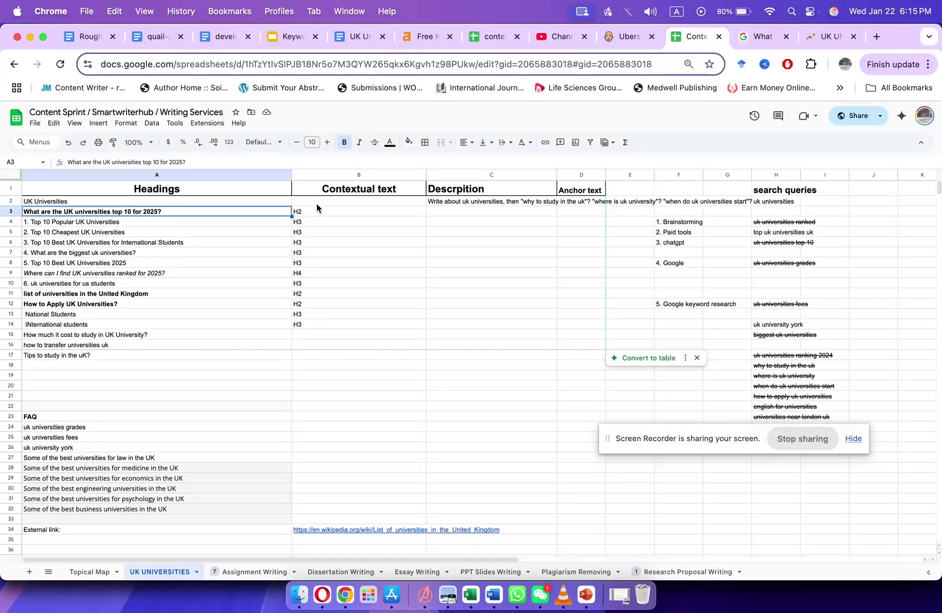
click(329, 210)
click(446, 213)
text(MAKE L)
key(Caps_Lock)
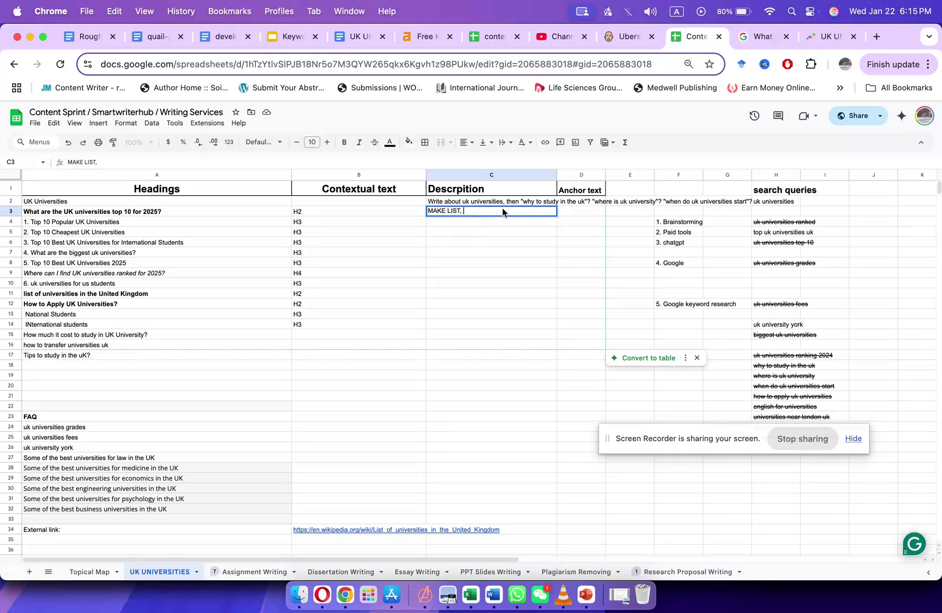
Open The Times "UK university rankings 2025" result from the Google search in a new tab.
click(759, 37)
scroll(185, 329, down, 10)
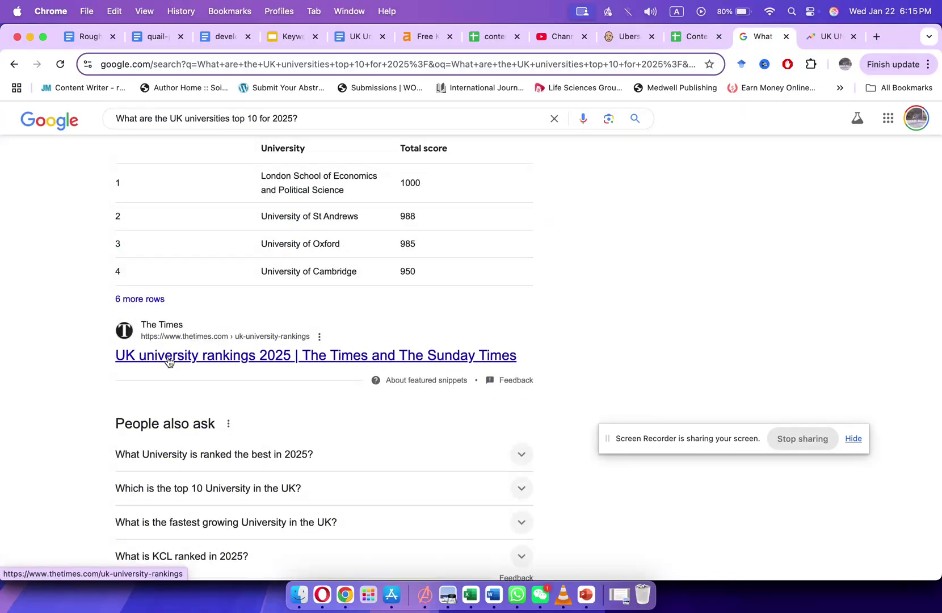
right_click(168, 360)
click(245, 276)
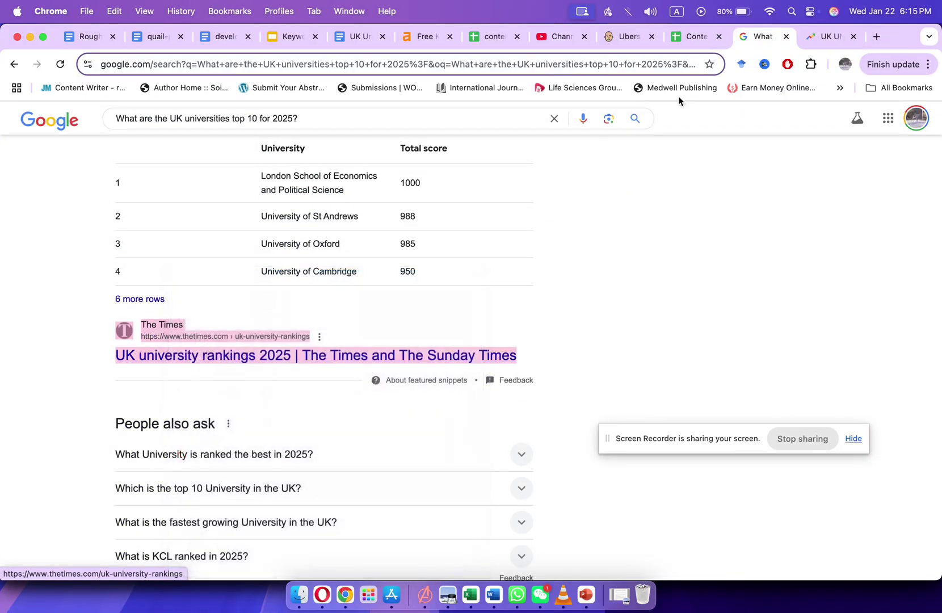
Replace the description in C3 of the spreadsheet with "Write ranking in all headings,".
click(648, 37)
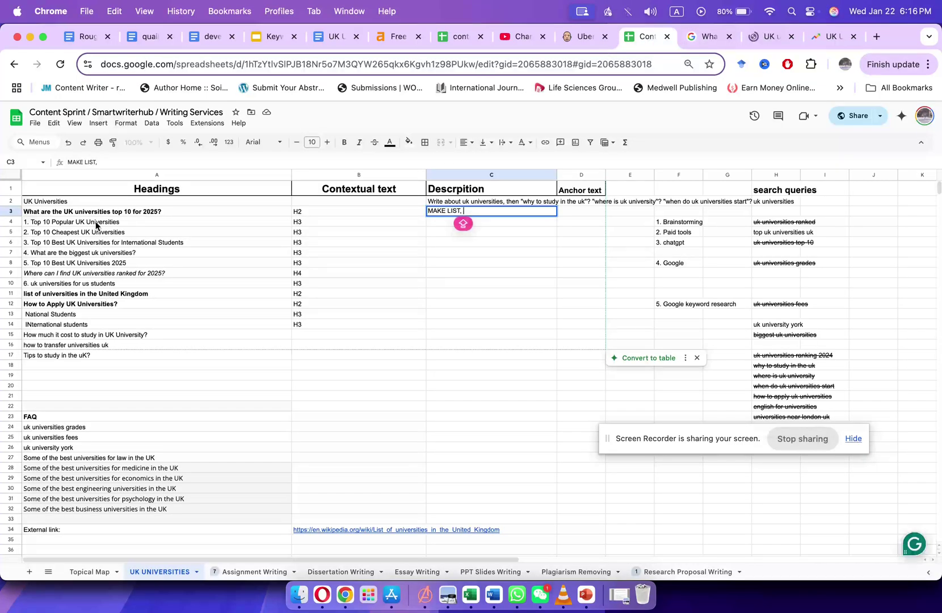
click(432, 223)
click(443, 212)
double_click(476, 211)
key(super+a)
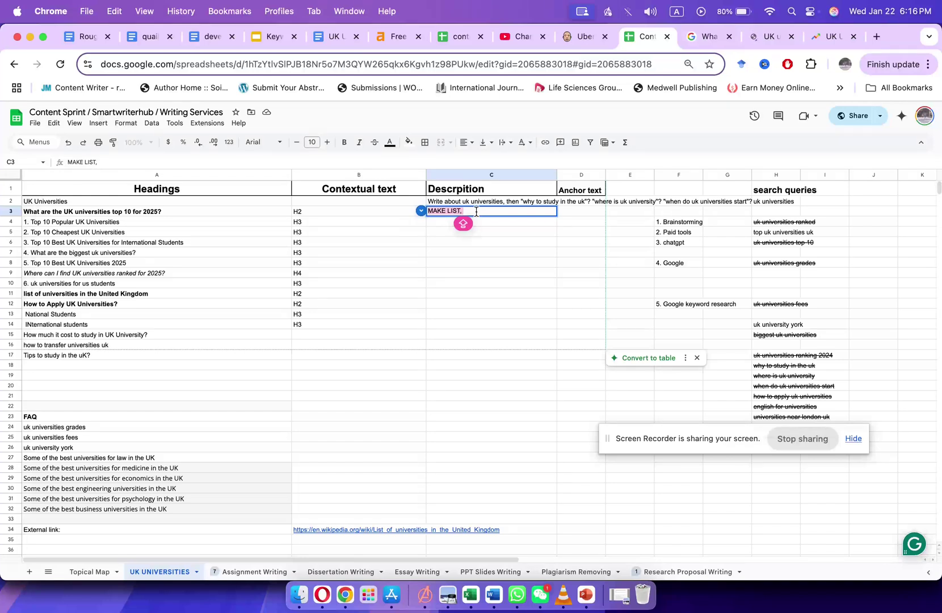
key(BackSpace)
text(Write )
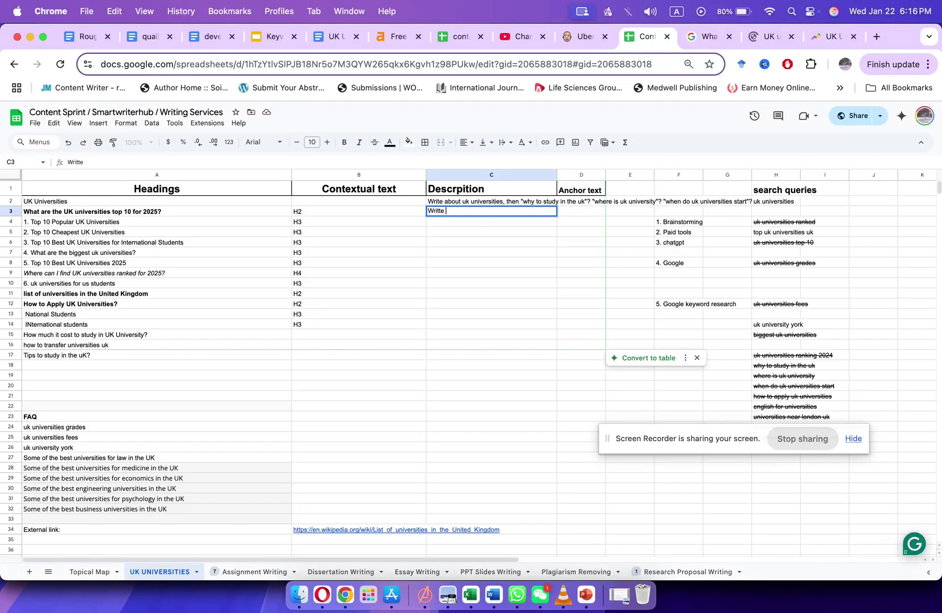
text(ranking in all hea)
text(dings)
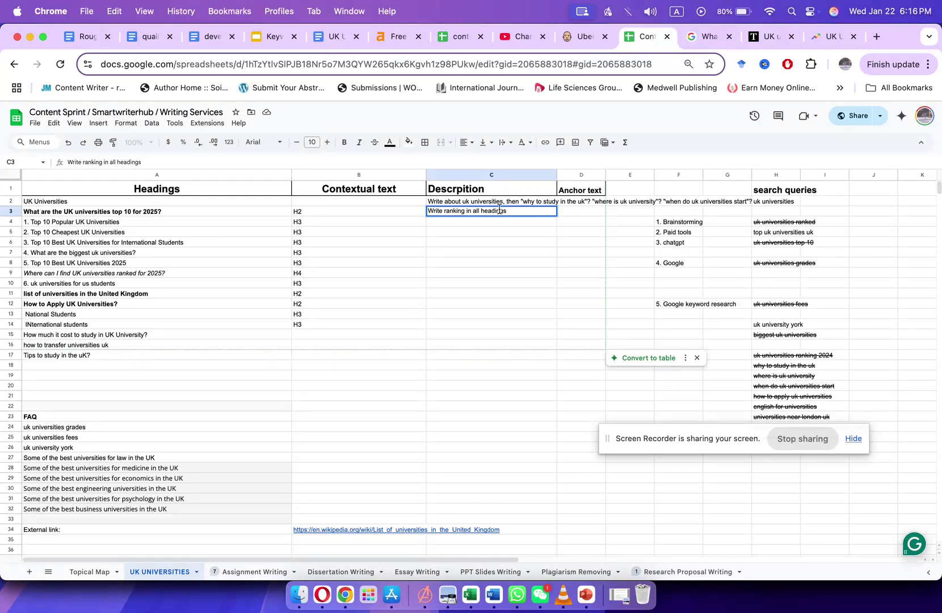
text(,)
Copy the title "UK University Rankings 2025" from The Times page and add it in quotation marks to the description in C3.
drag(772, 37, 709, 36)
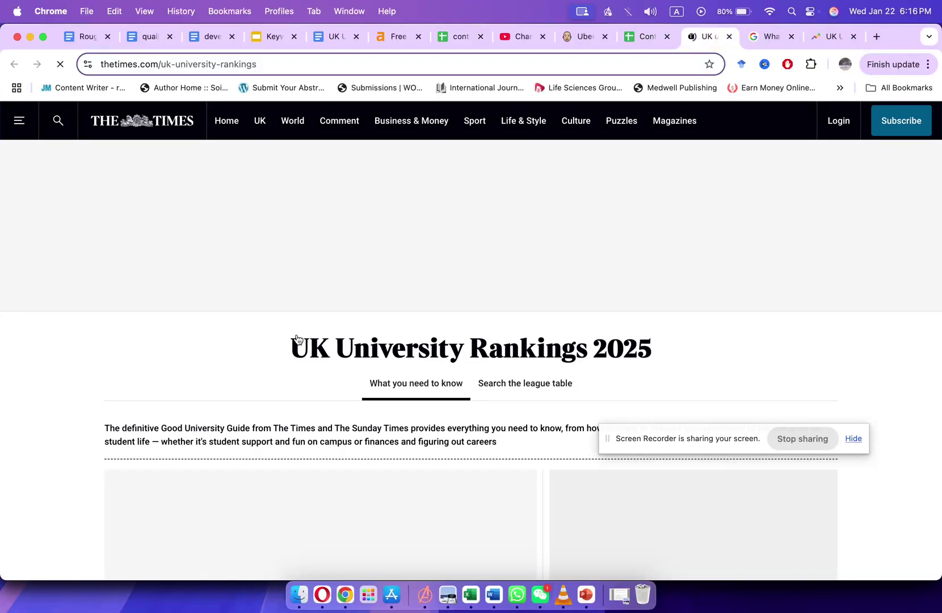
drag(274, 351, 651, 348)
key(super+c)
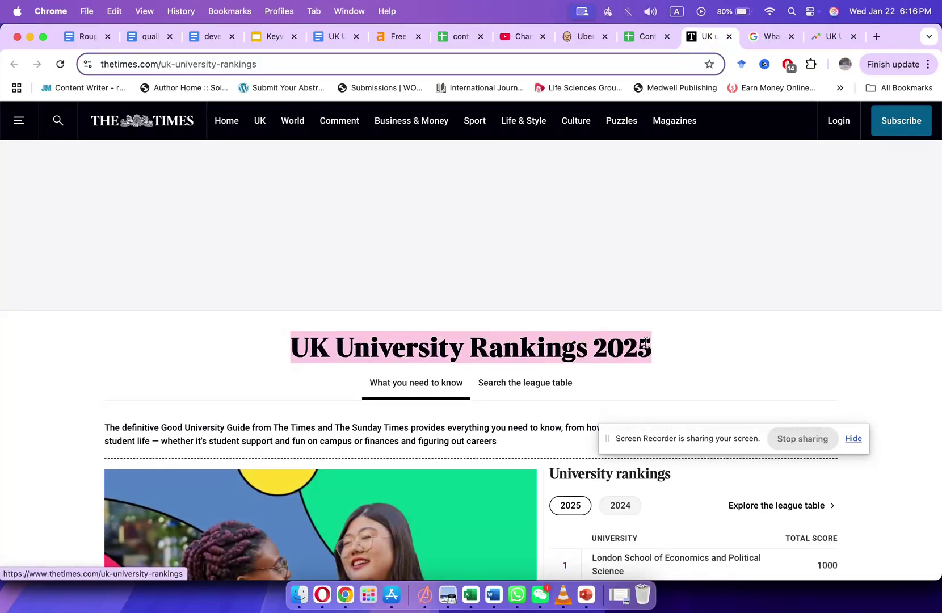
click(644, 36)
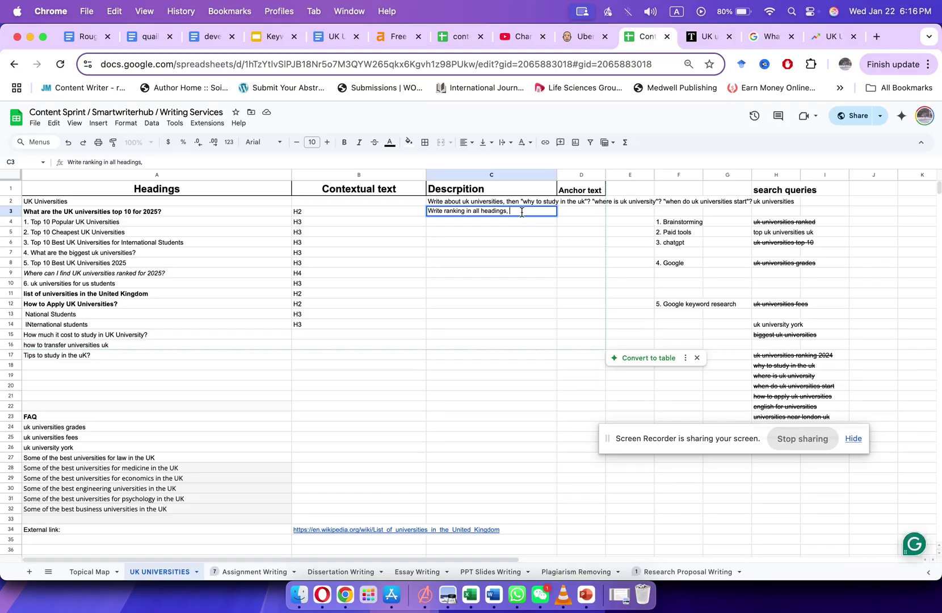
text(")
key(super+v)
text(")
Look through The Times UK University Rankings 2025 page for content ideas and close it.
click(706, 35)
scroll(415, 383, down, 5)
scroll(415, 383, down, 2)
scroll(415, 383, up, 5)
scroll(416, 383, down, 10)
scroll(415, 383, down, 10)
scroll(415, 382, up, 15)
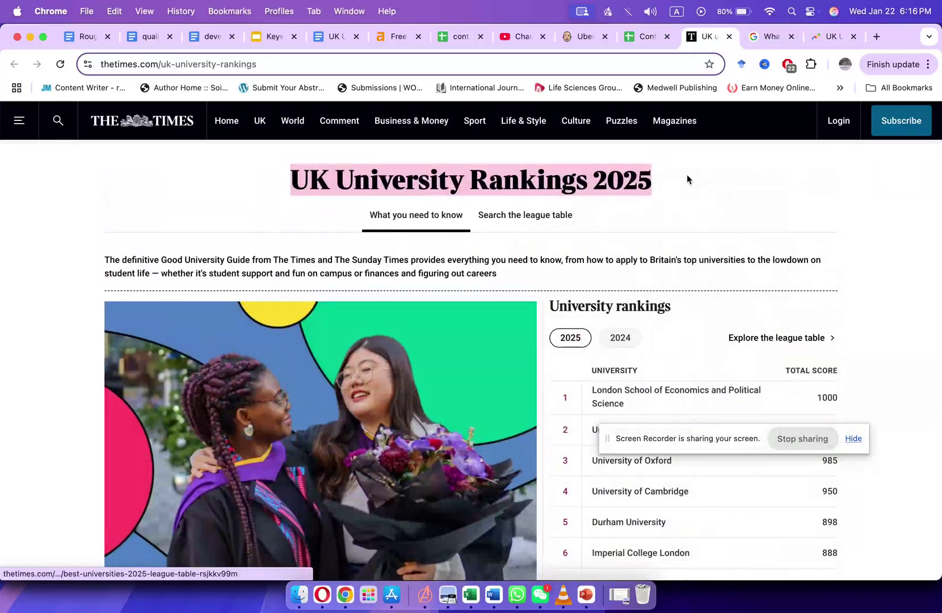
click(729, 36)
Copy "What is the fastest growing University in the UK?" from Google's related questions and paste it into FAQ cell A33.
scroll(137, 406, down, 5)
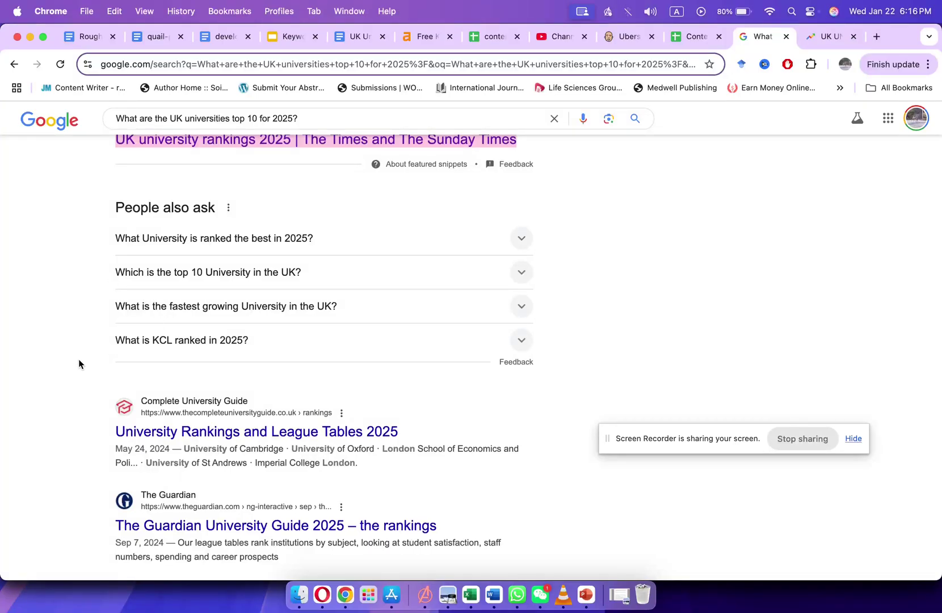
drag(86, 313, 336, 310)
key(super+c)
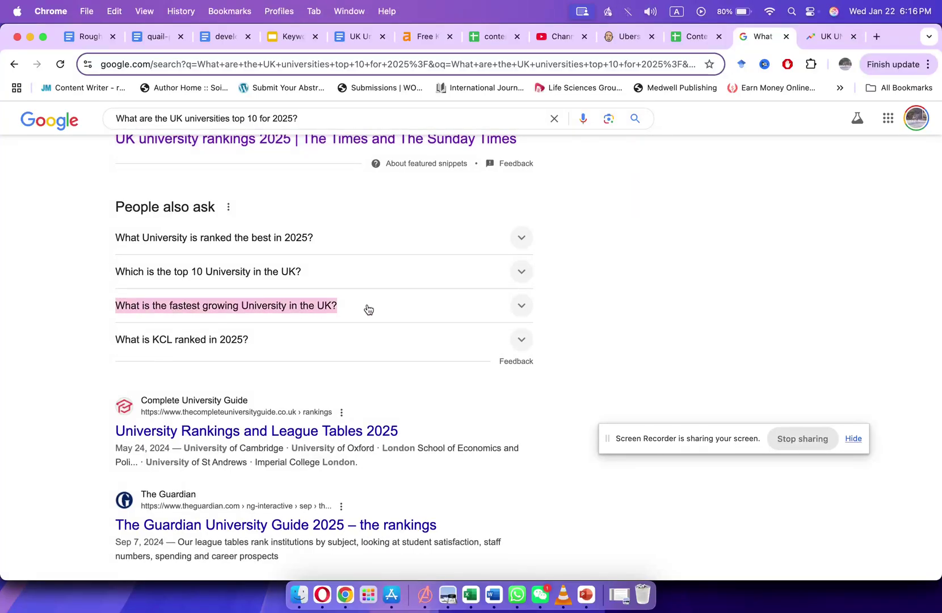
click(691, 38)
click(101, 515)
key(super+v)
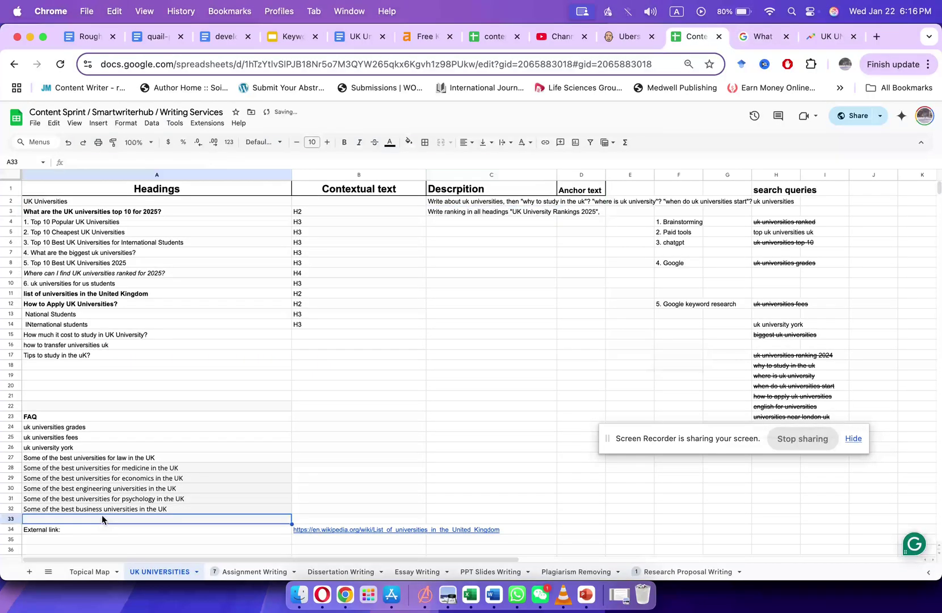
click(456, 357)
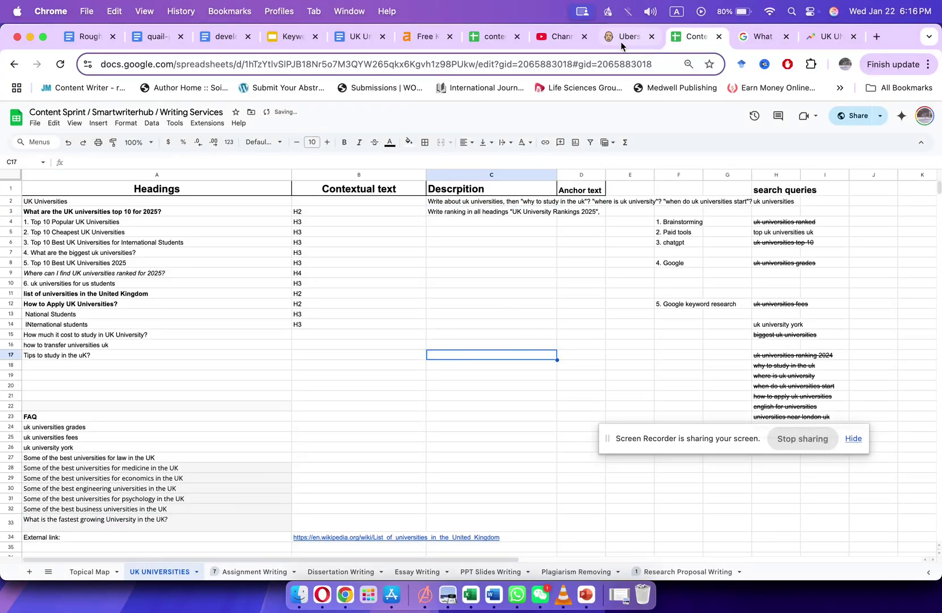
Look through the Google results for the top 10 UK universities, including the related searches and questions.
click(760, 36)
scroll(328, 375, down, 15)
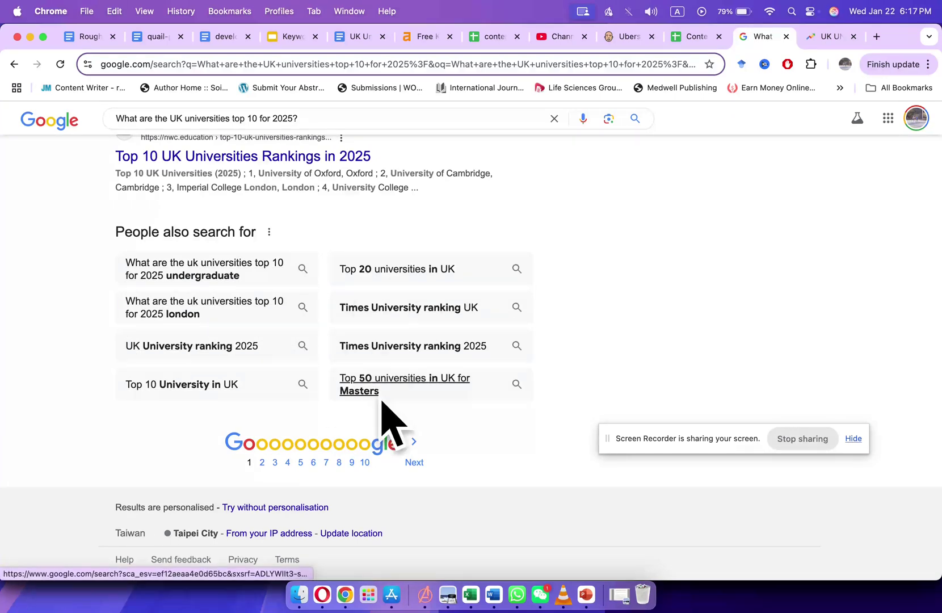
scroll(380, 408, up, 10)
scroll(363, 386, up, 10)
scroll(227, 528, down, 10)
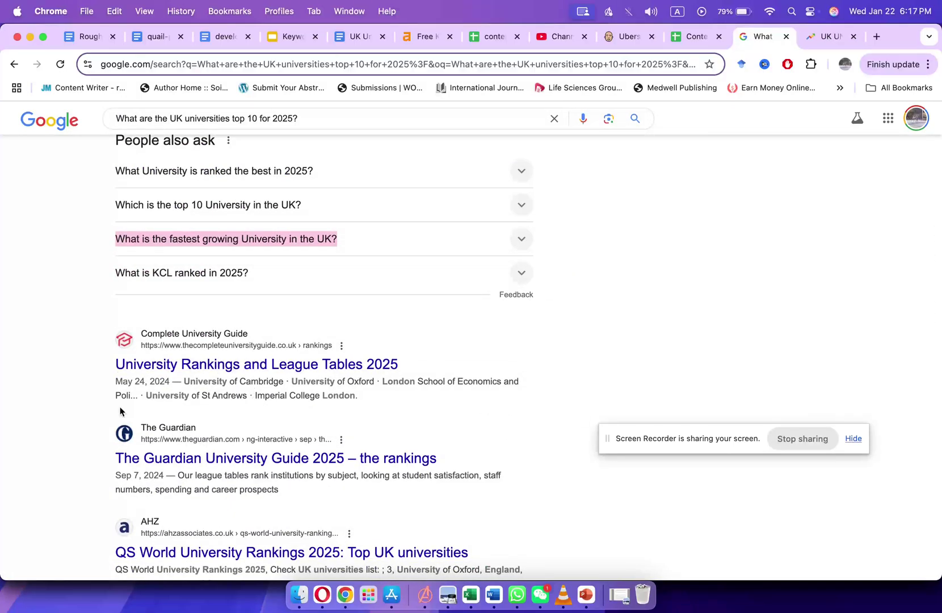
scroll(121, 411, up, 10)
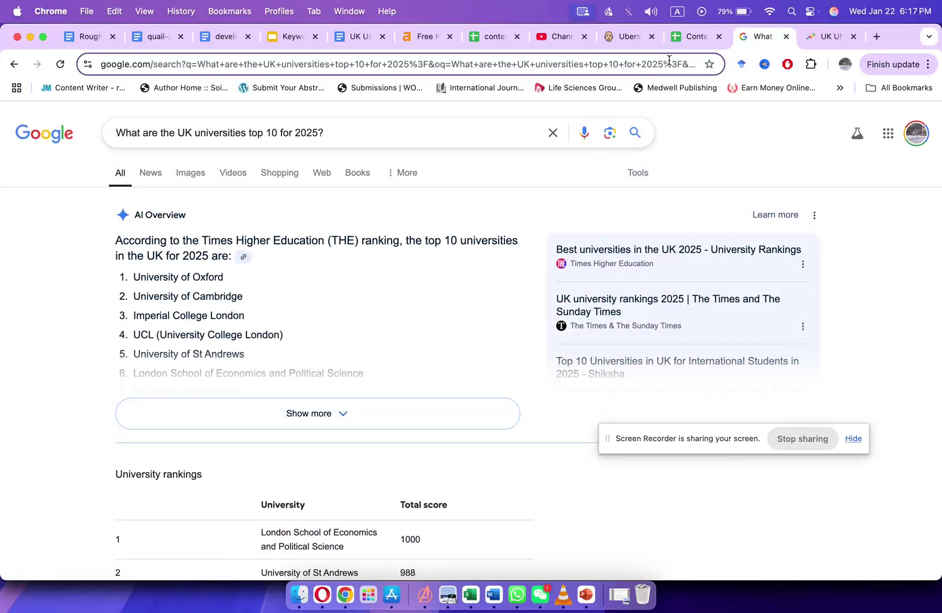
Extend the description in C3 of the spreadsheet with "graduate prorgam, and fees".
click(688, 38)
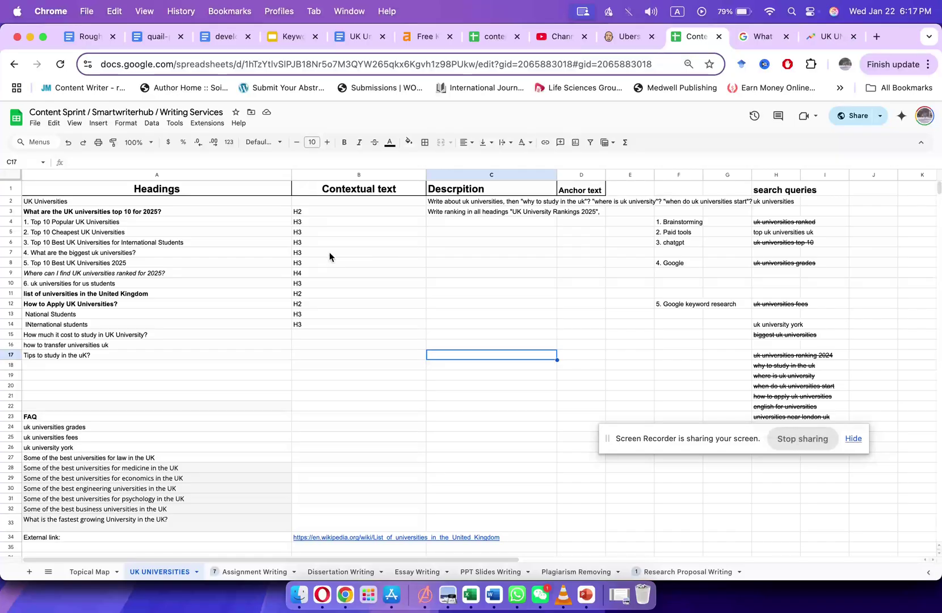
double_click(452, 213)
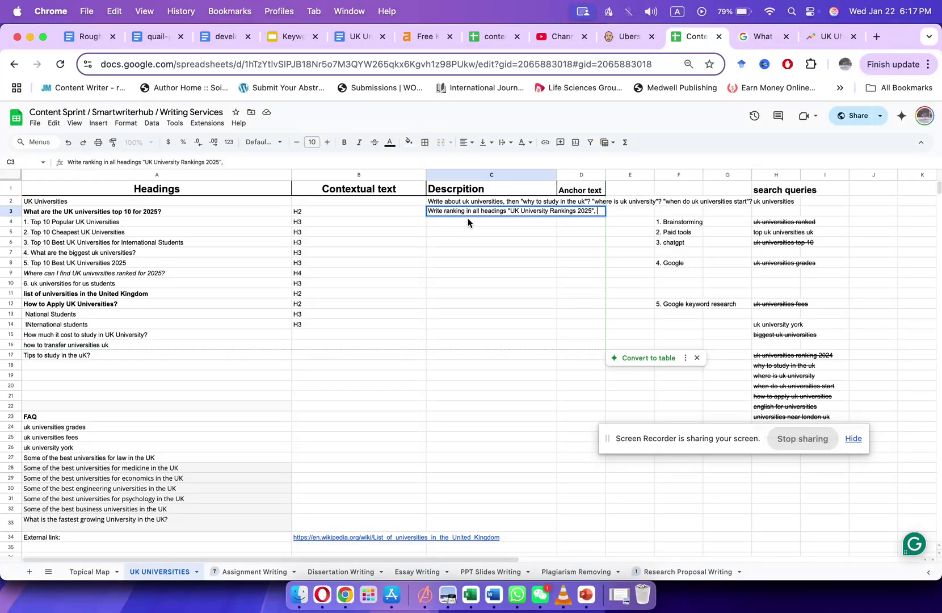
text(graduate pr)
text(orgra)
key(BackSpace)
key(BackSpace)
key(BackSpace)
key(BackSpace)
key(BackSpace)
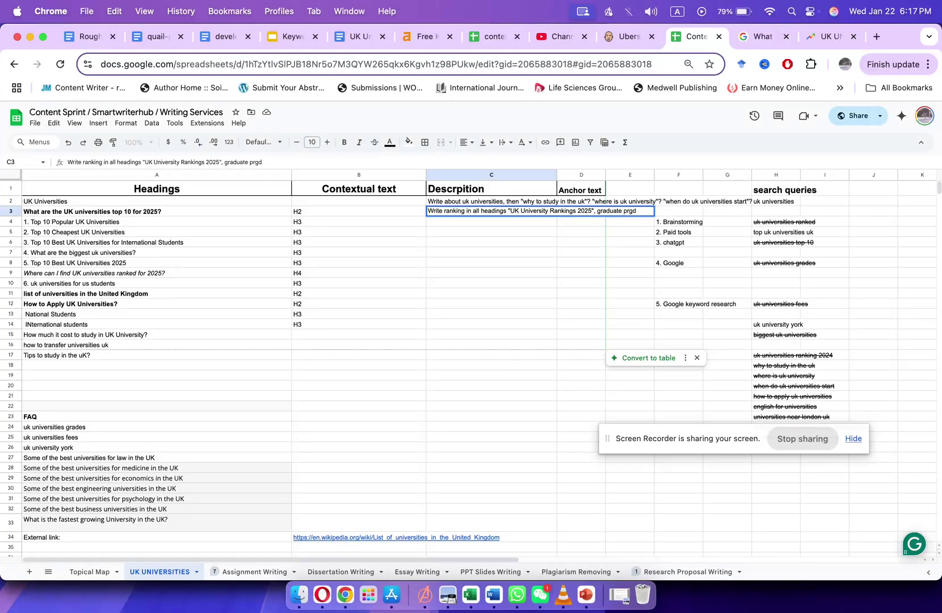
text(orgam, fees,)
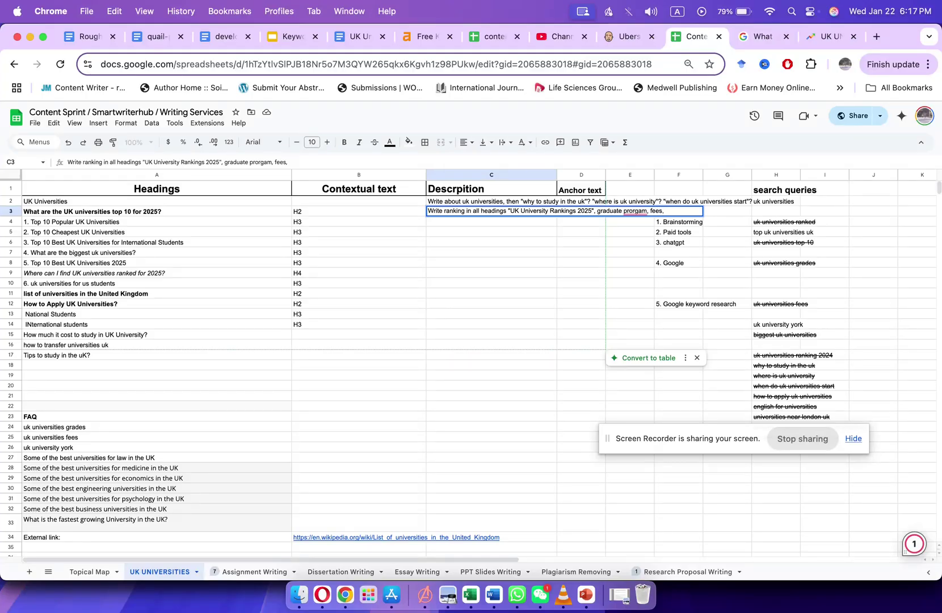
text( and)
click(429, 246)
click(437, 212)
drag(340, 220, 335, 257)
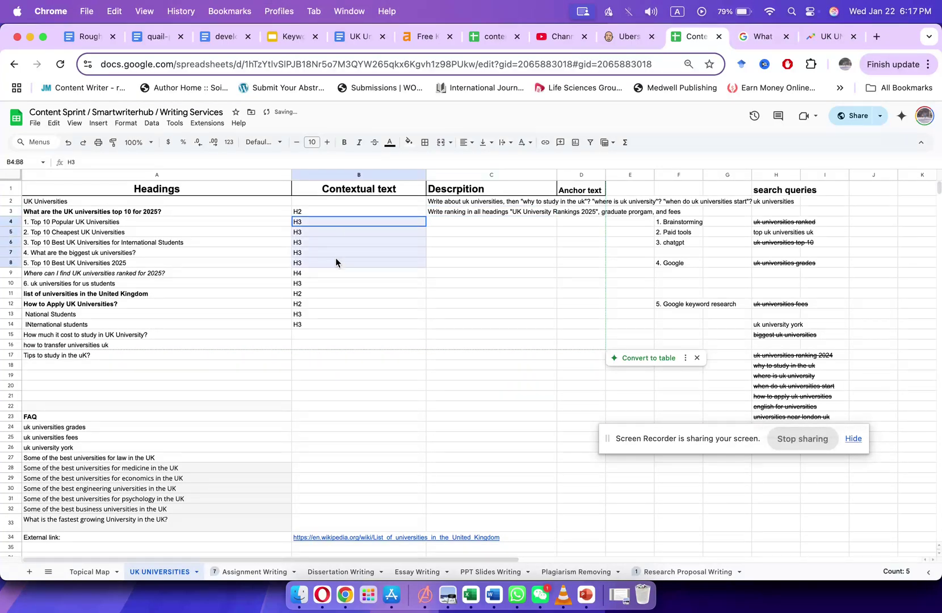
Append ". make tables for all headings" to the end of the description in C3.
click(453, 213)
double_click(459, 211)
click(459, 211)
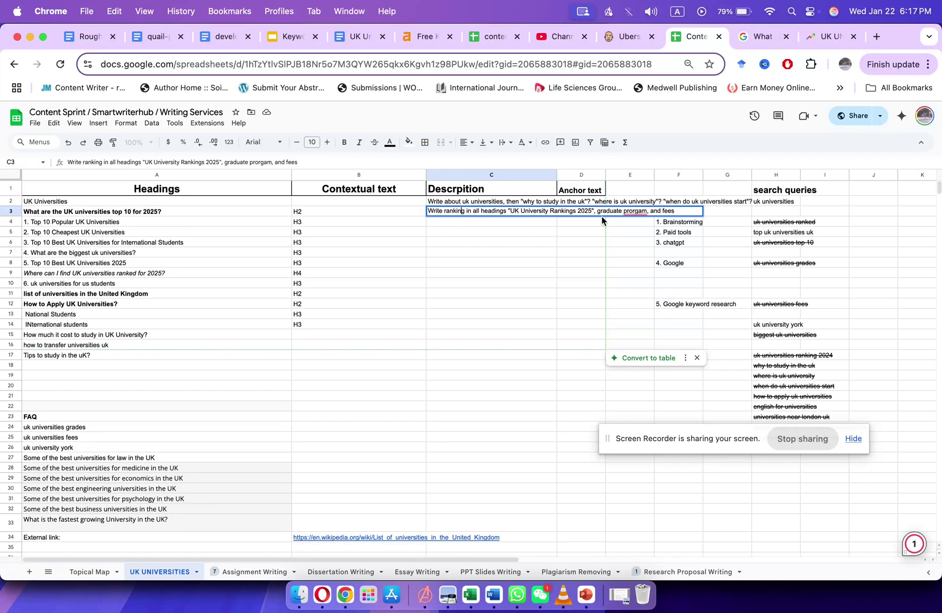
click(679, 211)
text(. make tables)
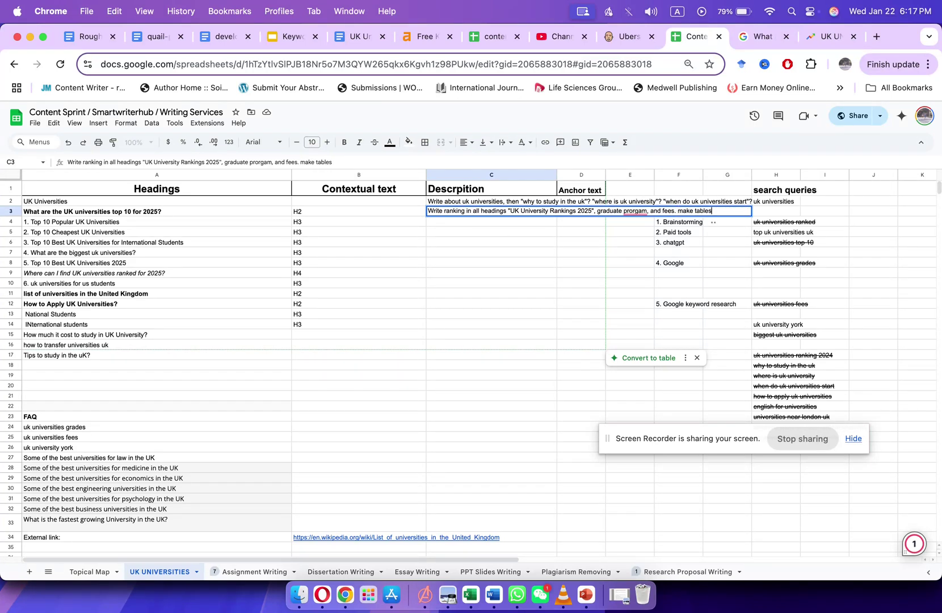
text( for all headings)
key(Return)
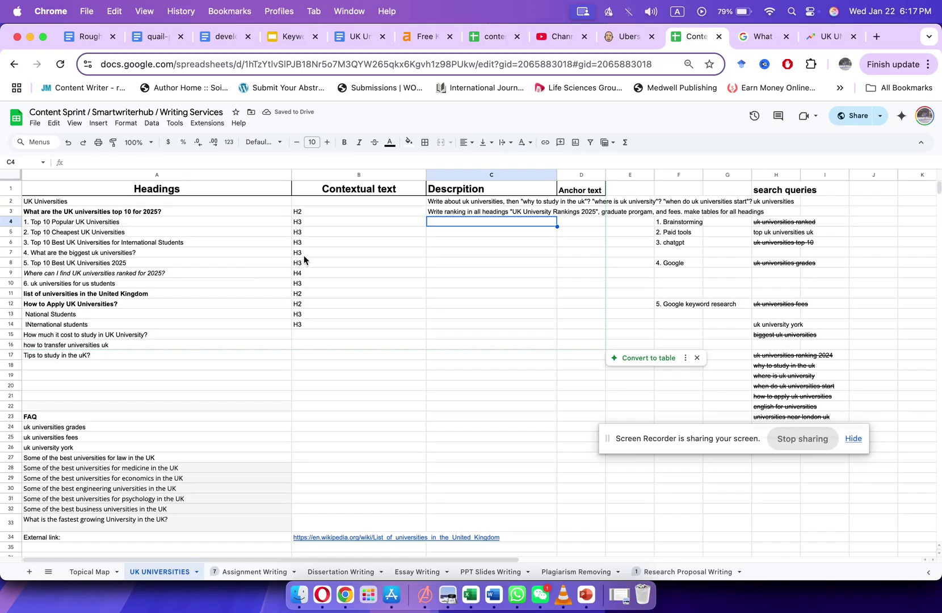
Copy "UK universities top 10" from heading A3, search Google for it, and return to the spreadsheet.
double_click(225, 221)
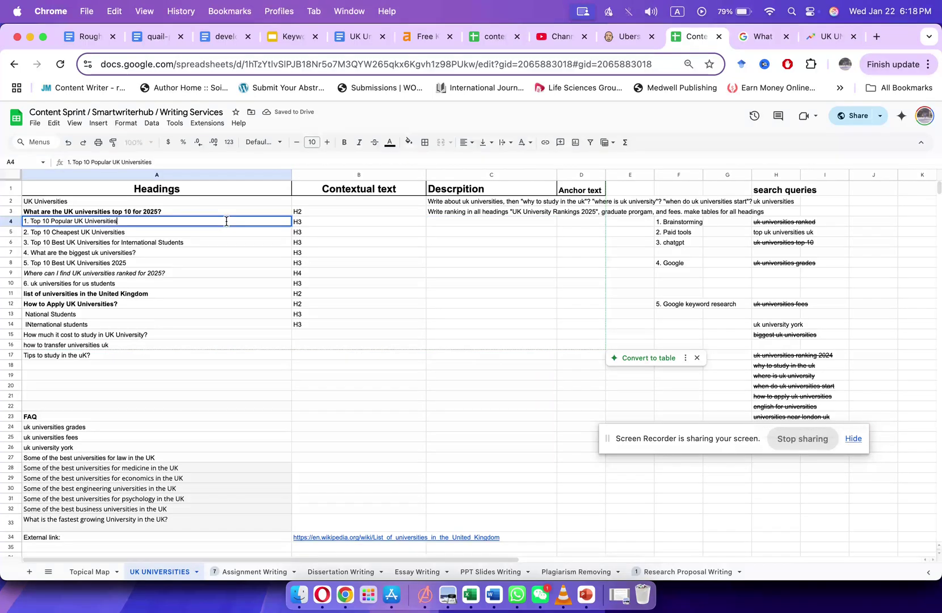
double_click(166, 210)
drag(63, 211, 129, 213)
key(super+c)
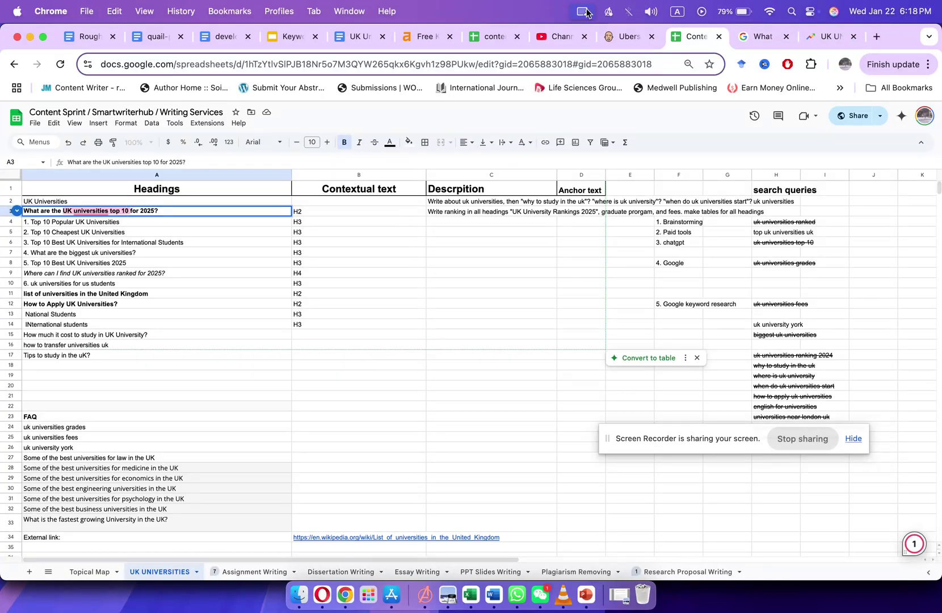
click(727, 36)
click(213, 132)
key(super+a)
key(super+v)
key(Return)
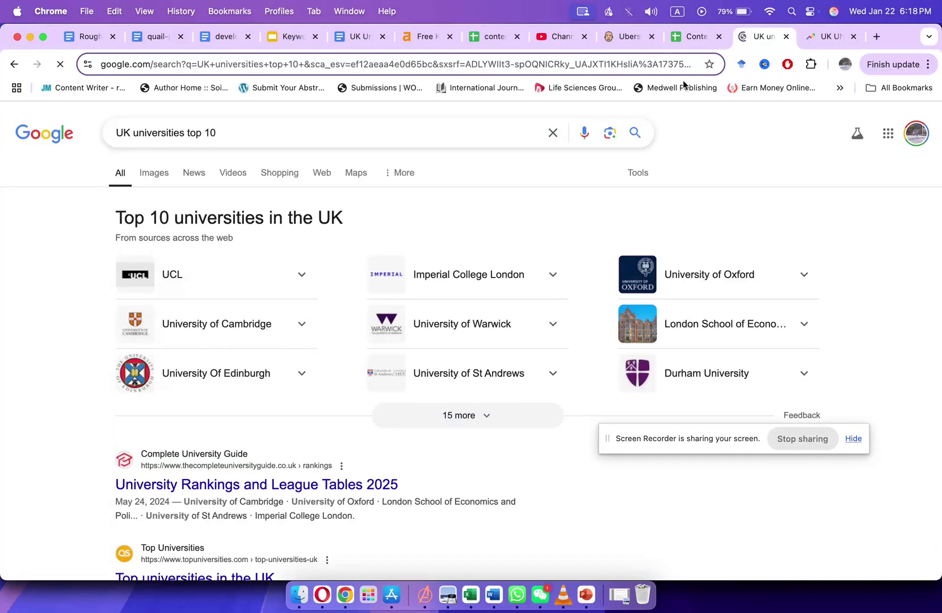
click(691, 37)
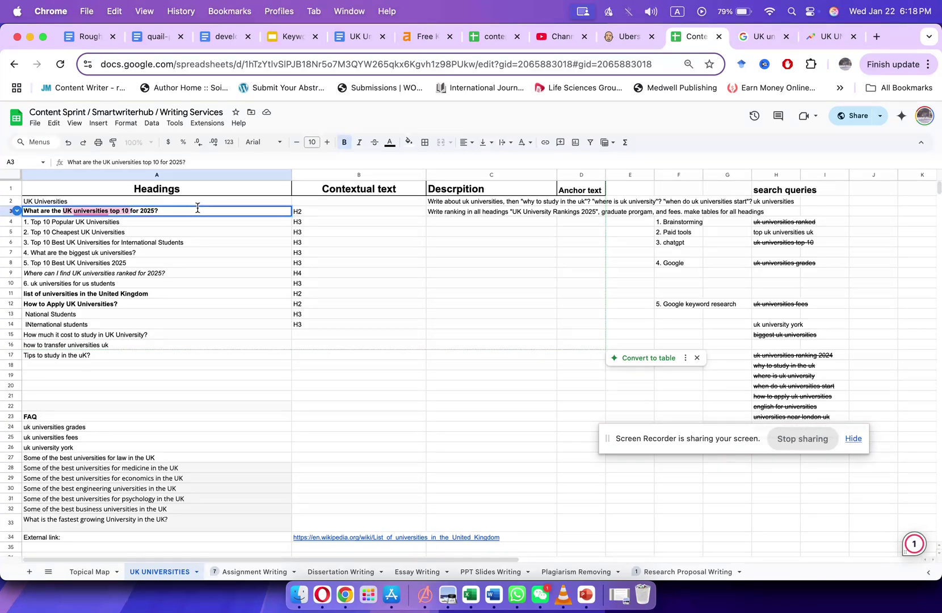
key(Up)
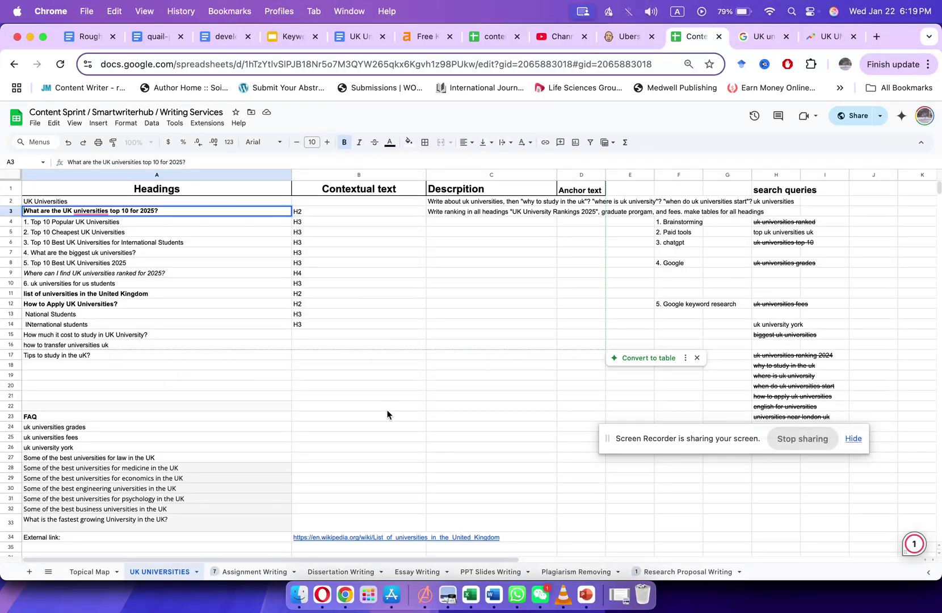
drag(663, 443, 253, 388)
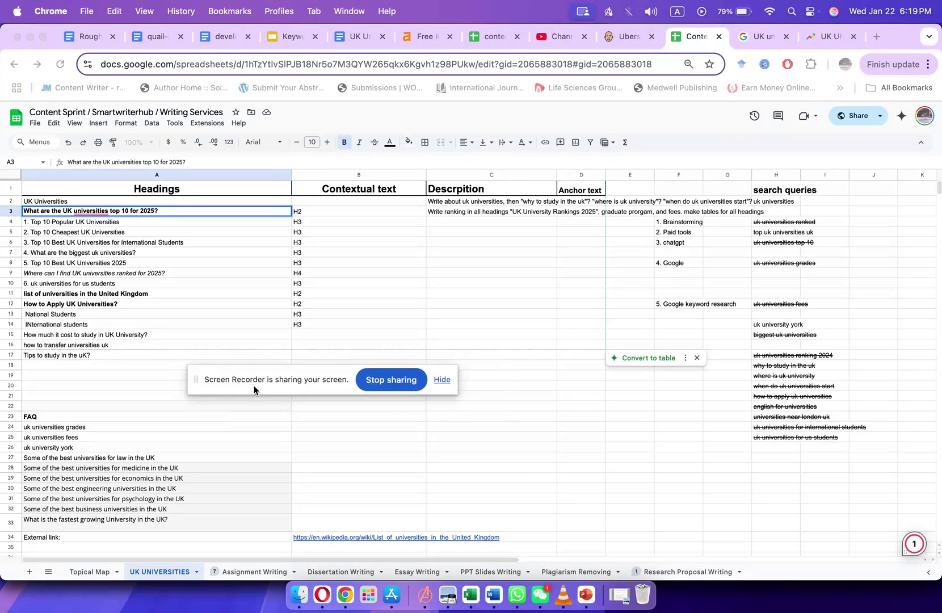